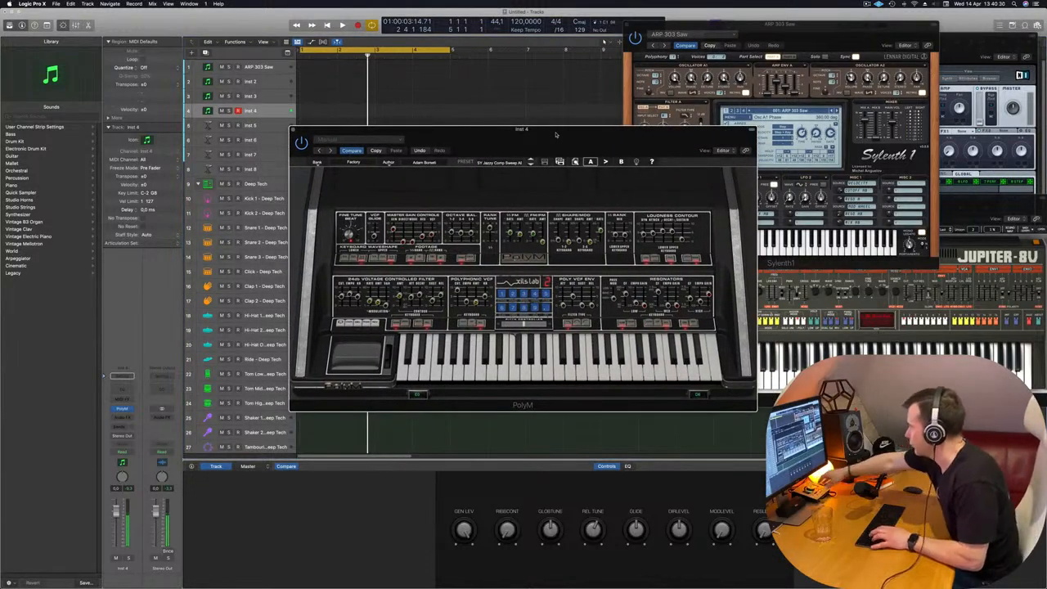
- Audition the four-bar drum loop and record a four-bar part on the Inst 4 track with the PolyM synth
drag(555, 134, 593, 131)
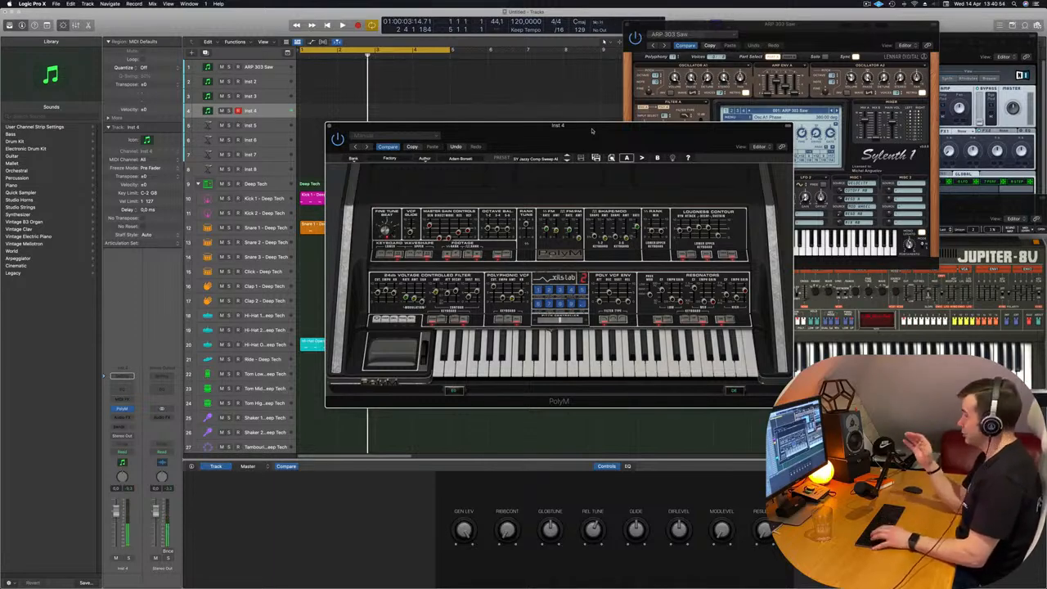
key(space)
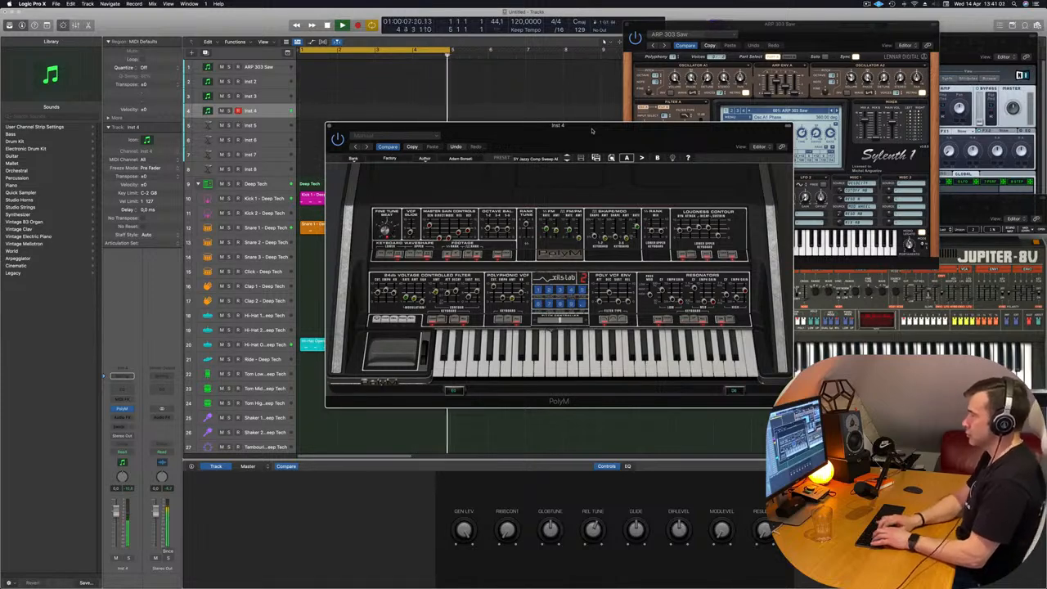
key(space)
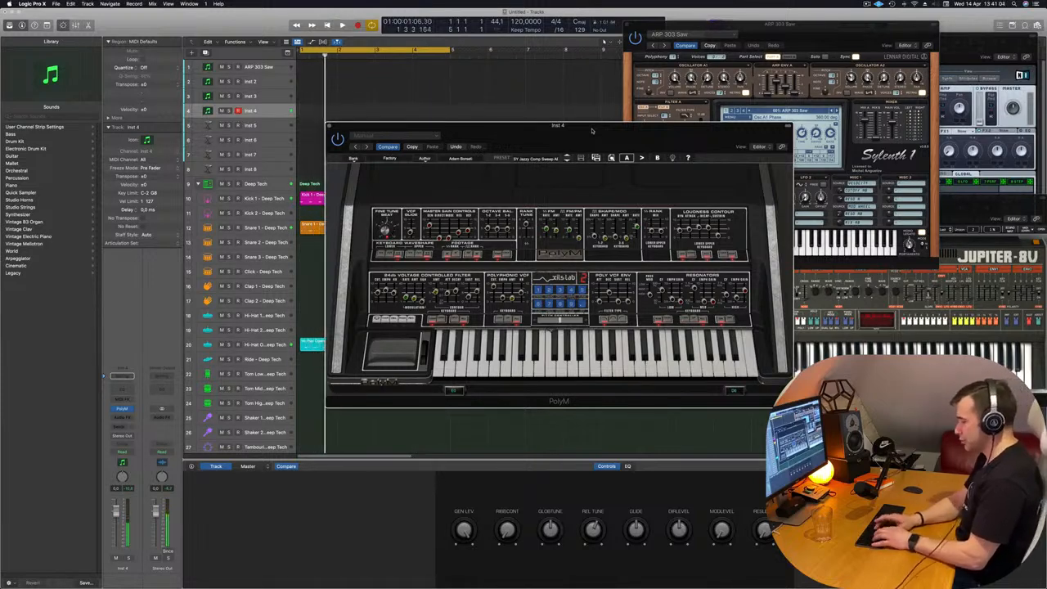
key(space)
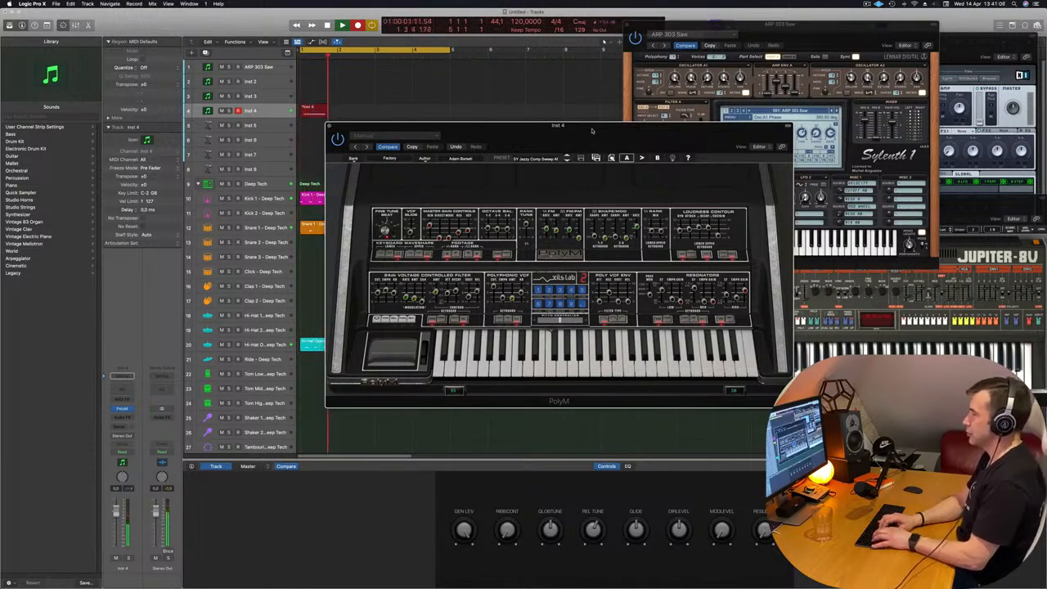
key(r)
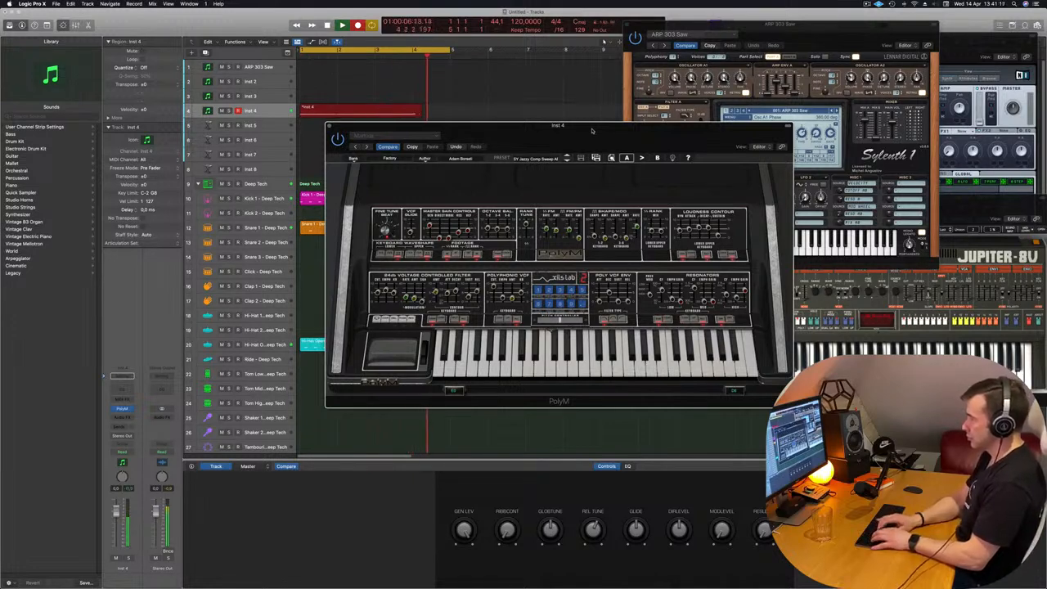
key(space)
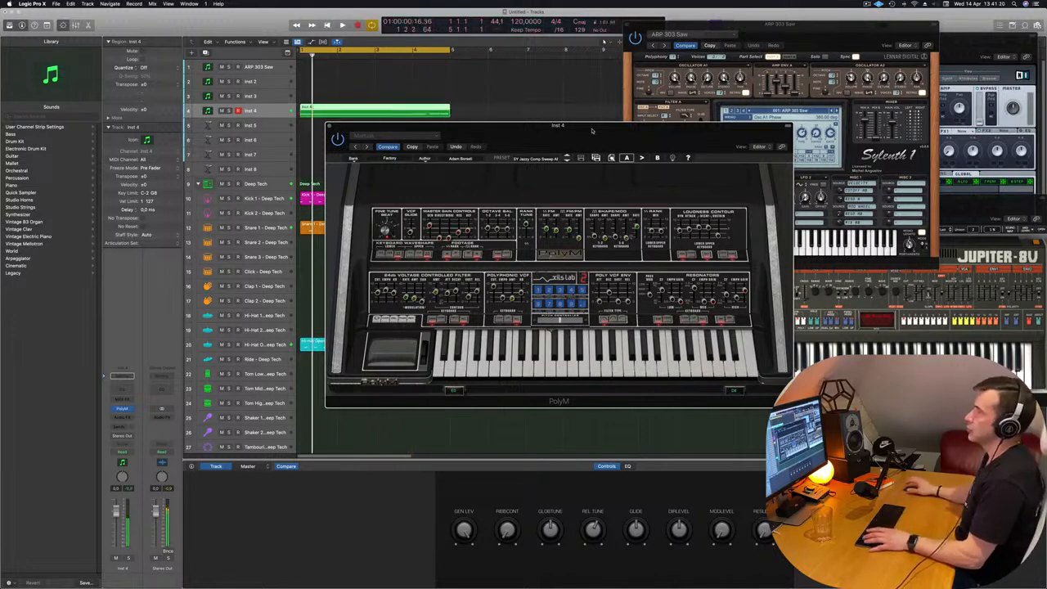
- Move the synth window aside, open the Inst 4 region in the Piano Roll and delete the overlapping and stray notes before bar 2
drag(513, 124, 921, 110)
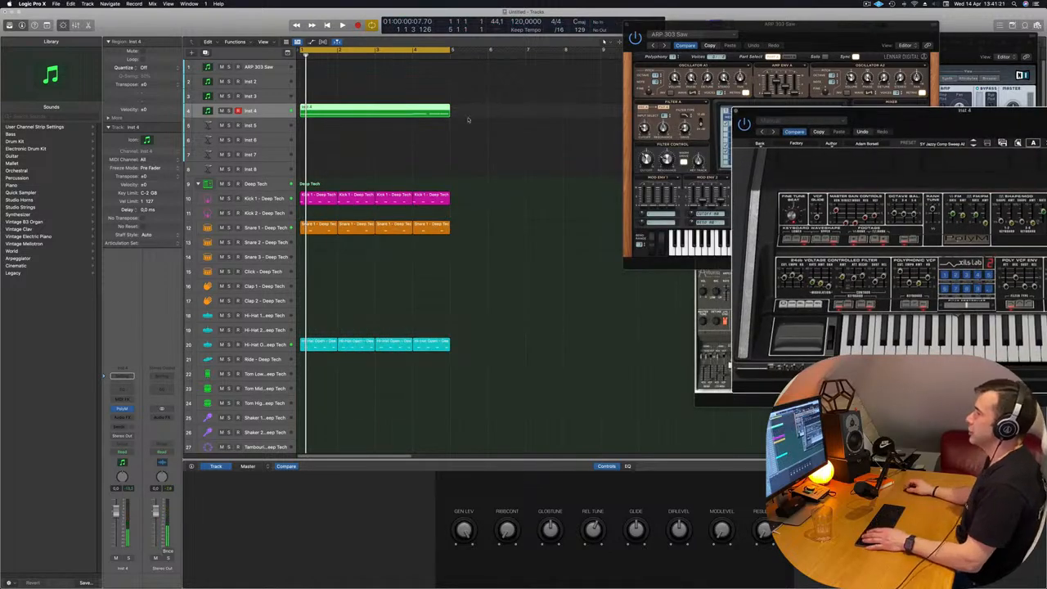
double_click(377, 110)
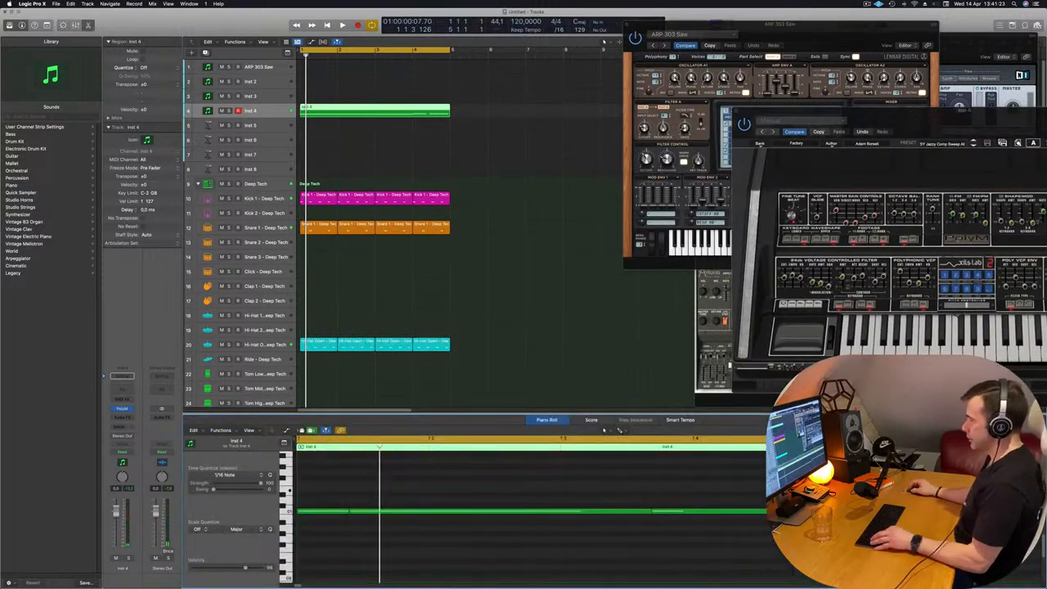
key(super+Left)
key(super+Left)
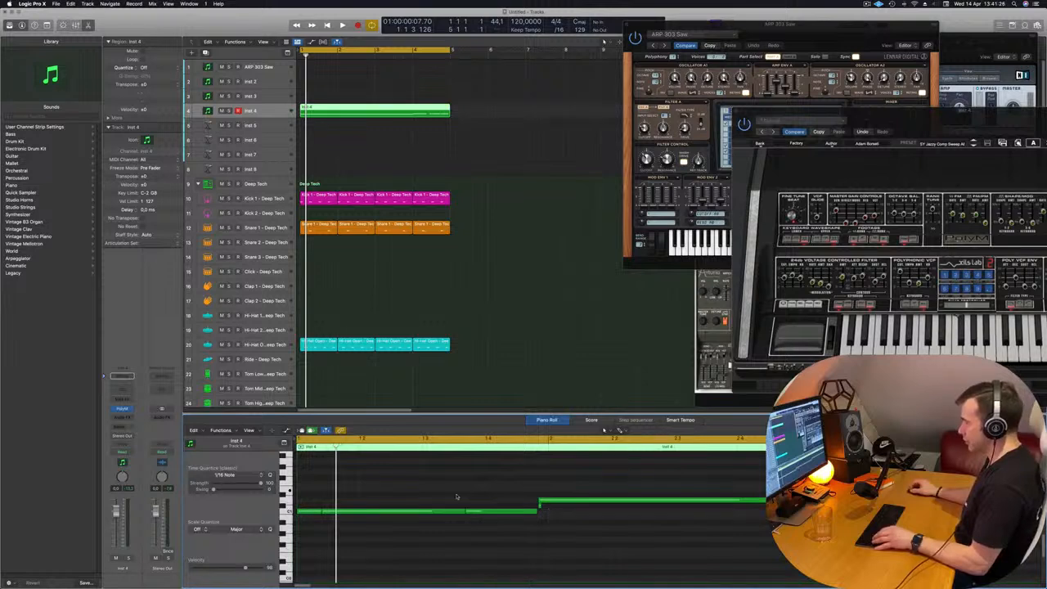
click(437, 512)
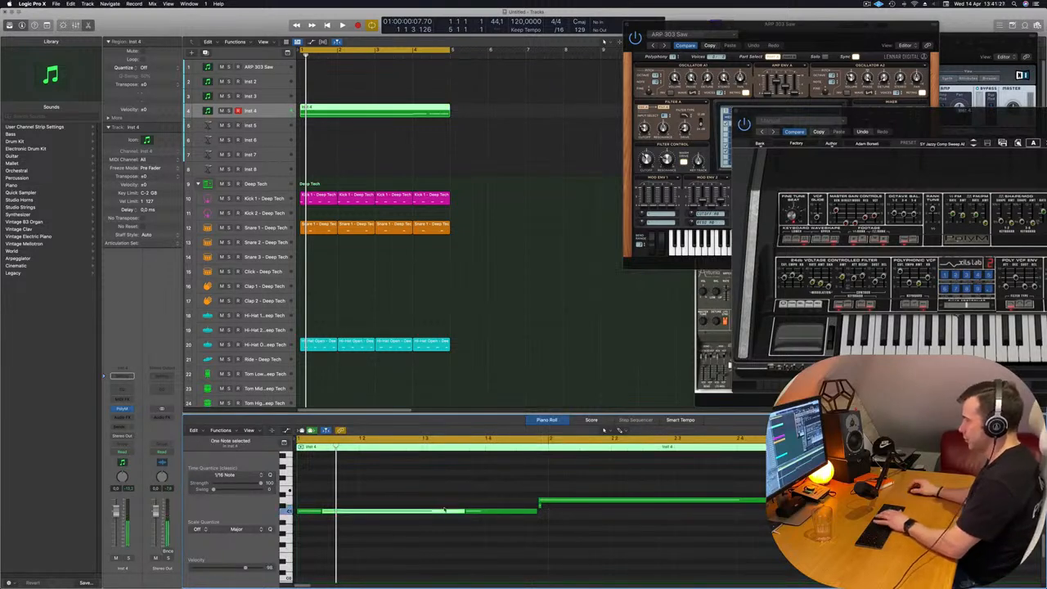
click(540, 508)
click(539, 509)
key(Return)
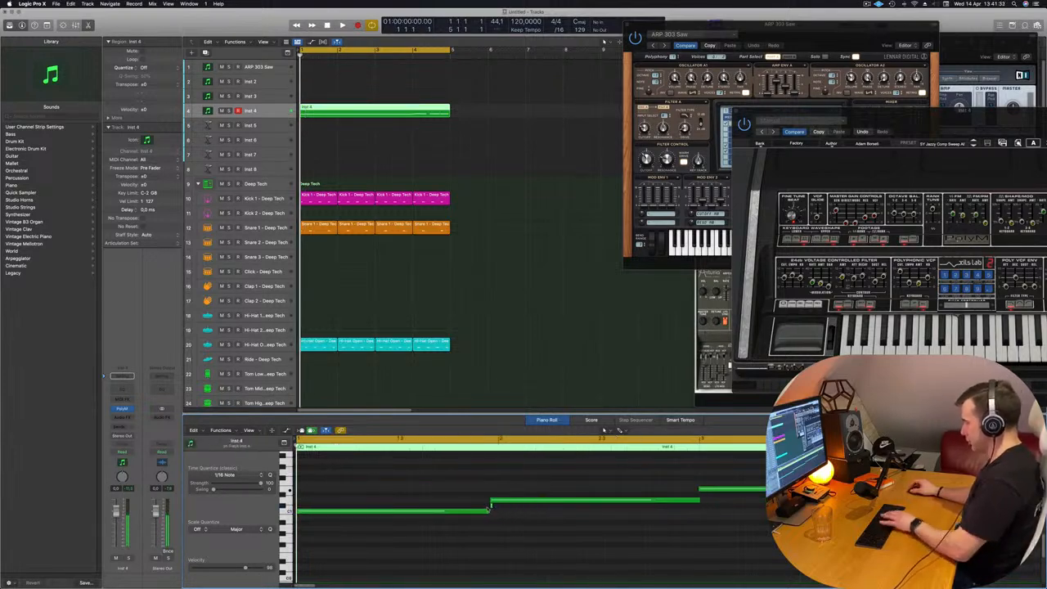
- Quantize all notes of the Inst 4 region to 1/16 and move the second long note to start at bar 2
key(super+Left)
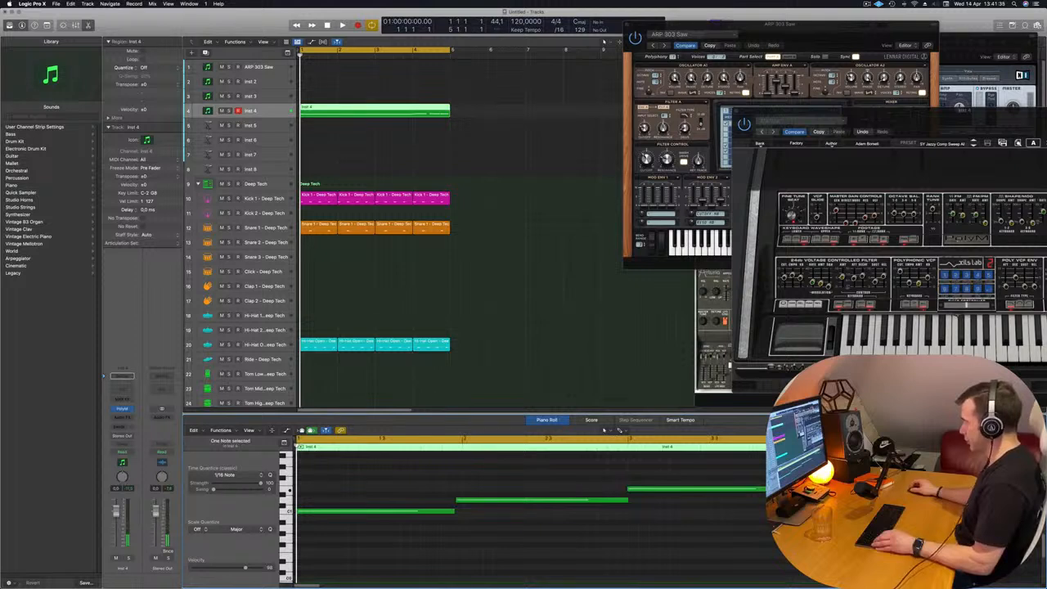
scroll(532, 515, up, 3)
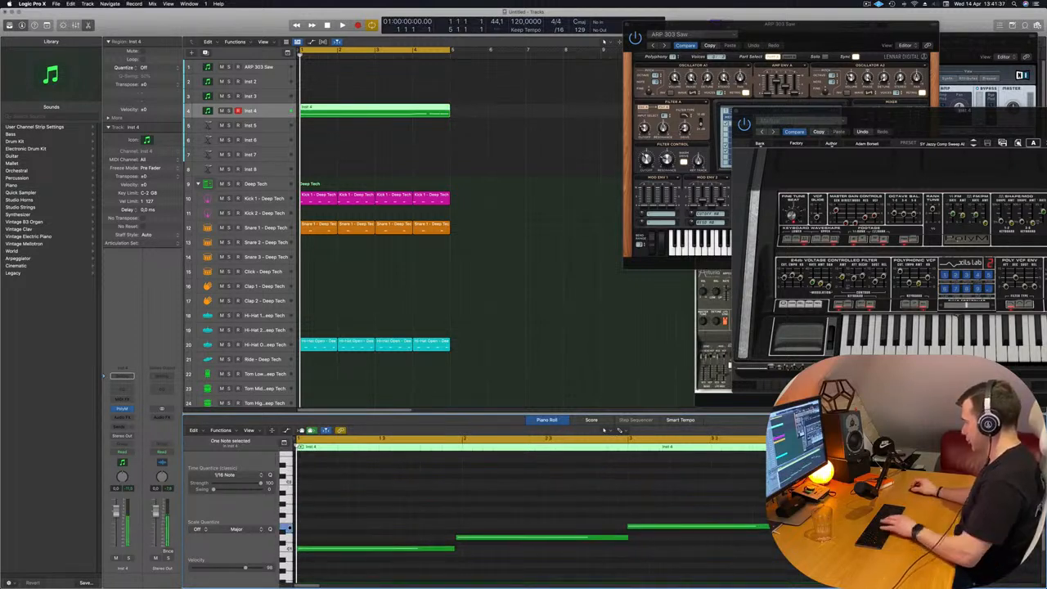
key(super+a)
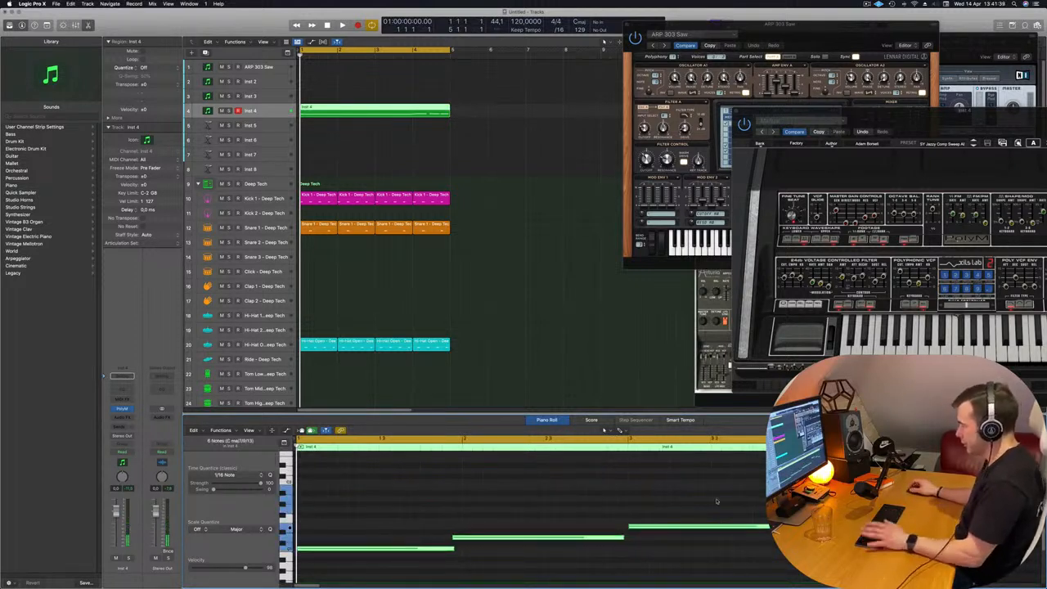
click(545, 509)
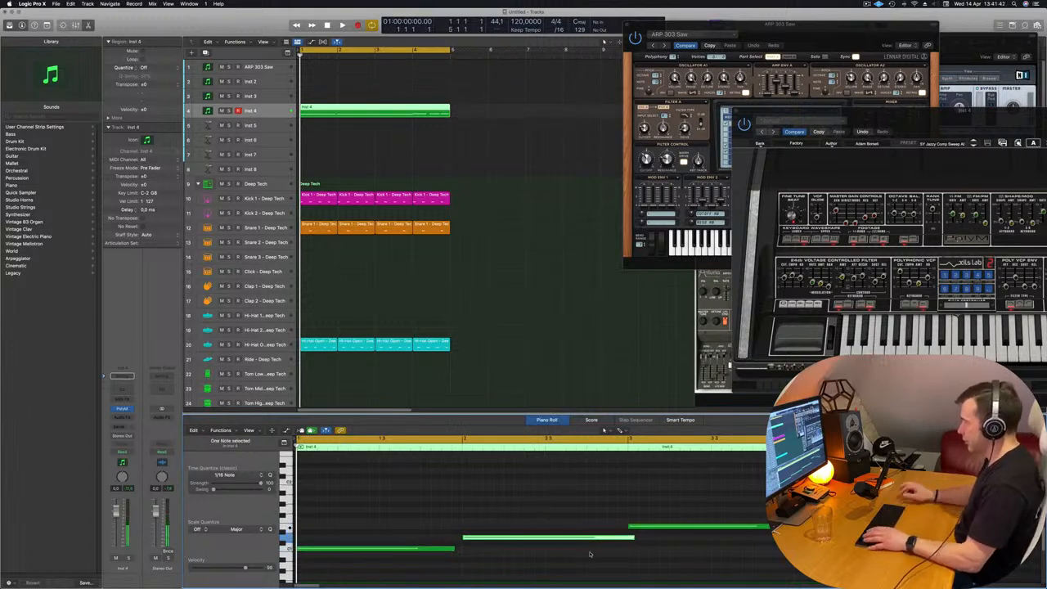
- During playback, extend the first long note to bar 2 and trim the second one to end at bar 3
key(space)
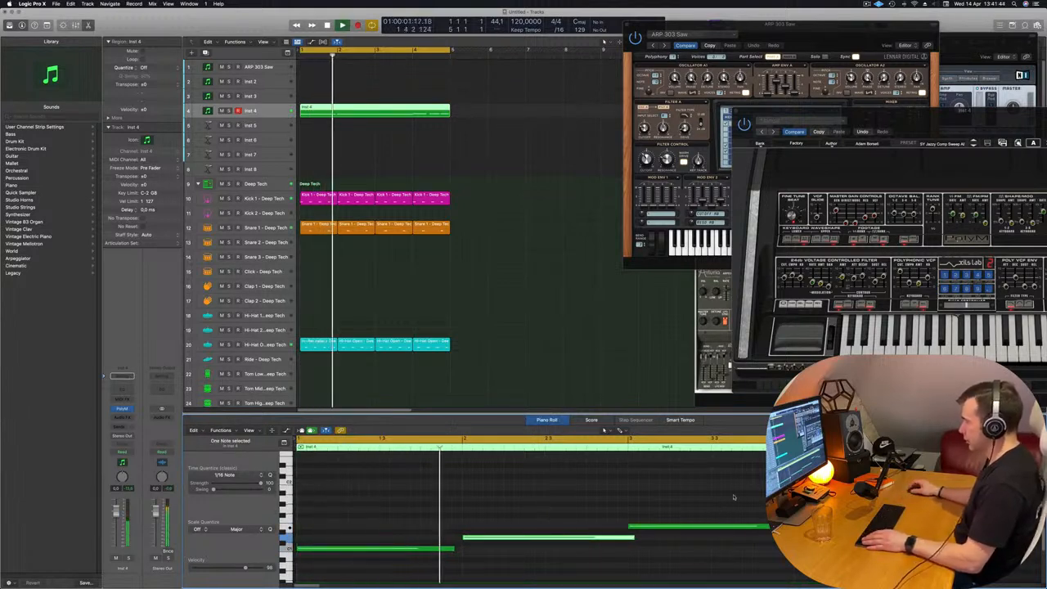
drag(454, 548, 464, 549)
drag(633, 538, 627, 539)
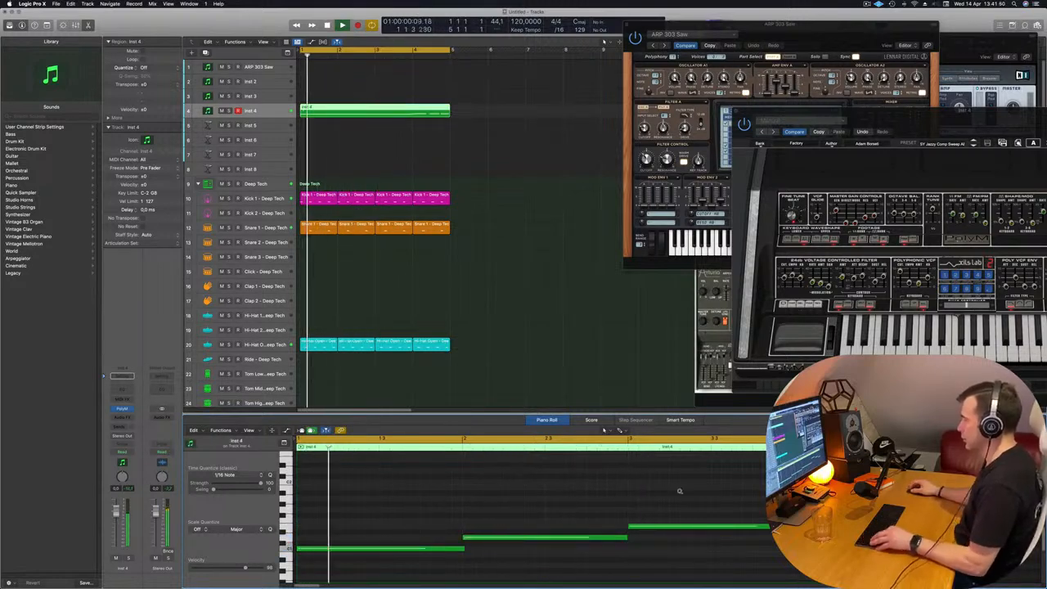
- Delete the first of the three short notes in bar 4 and shift the remaining two earlier so they begin on bar 4
scroll(622, 489, down, 5)
scroll(490, 475, down, 1)
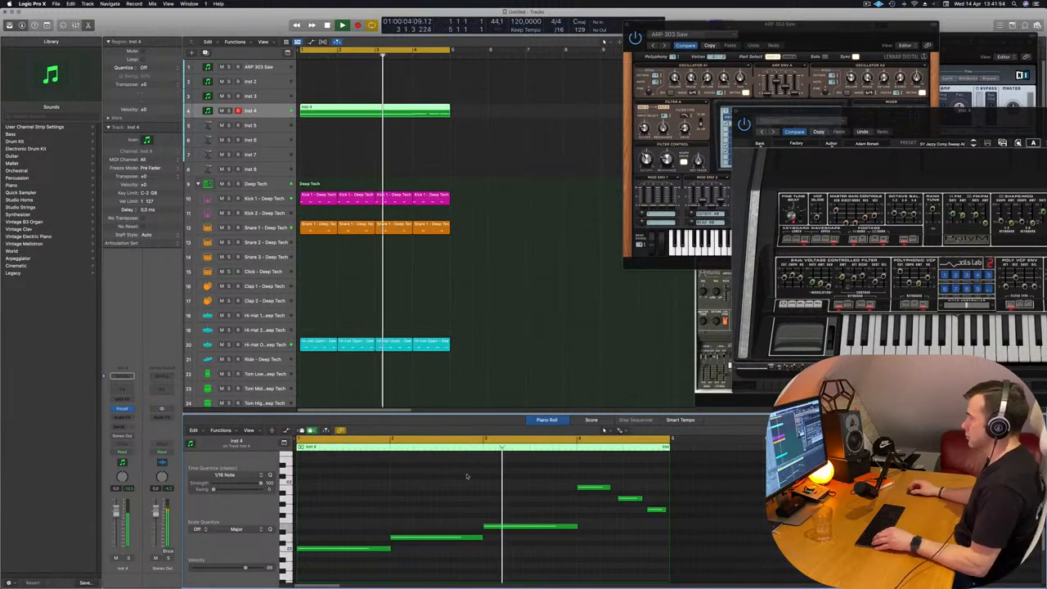
scroll(524, 481, up, 1)
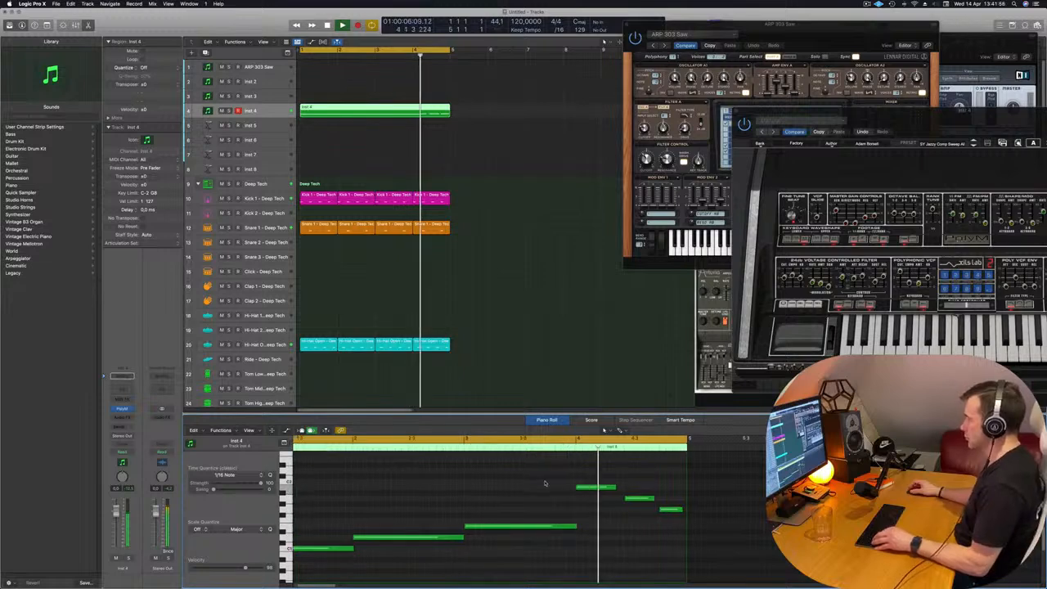
scroll(556, 493, down, 1)
scroll(573, 498, left, 1)
key(space)
drag(620, 473, 614, 501)
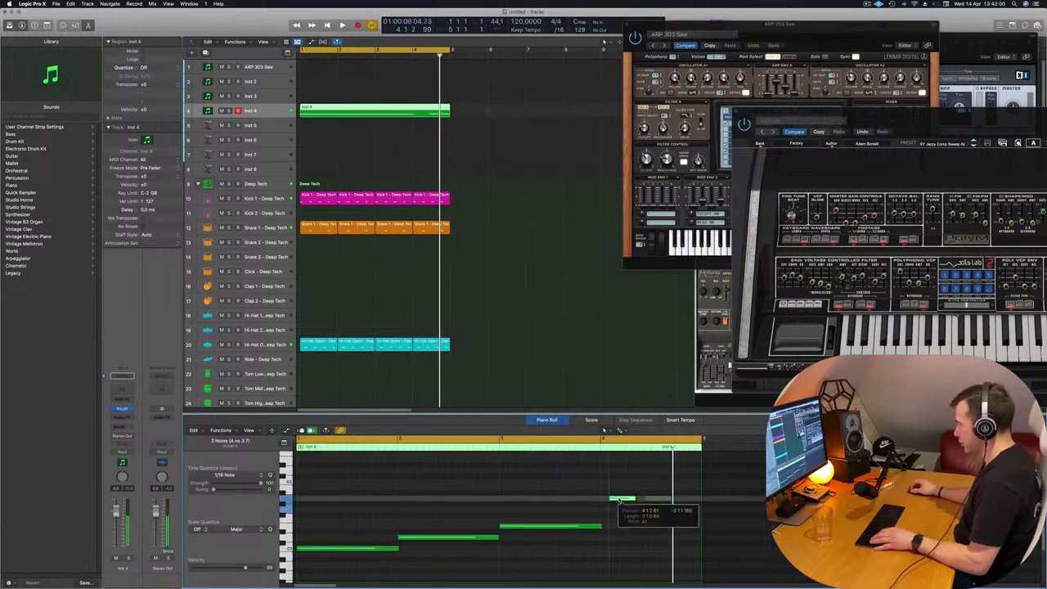
key(space)
scroll(615, 500, down, 1)
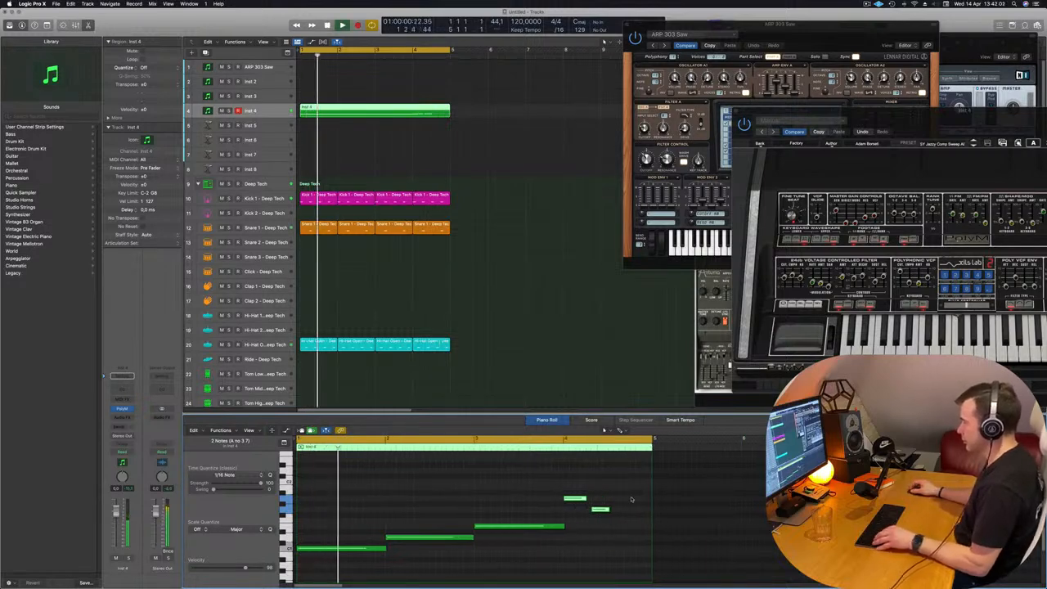
- Place the last note on beat 3 of bar 4 and lengthen both bar 4 notes to two beats each
click(602, 510)
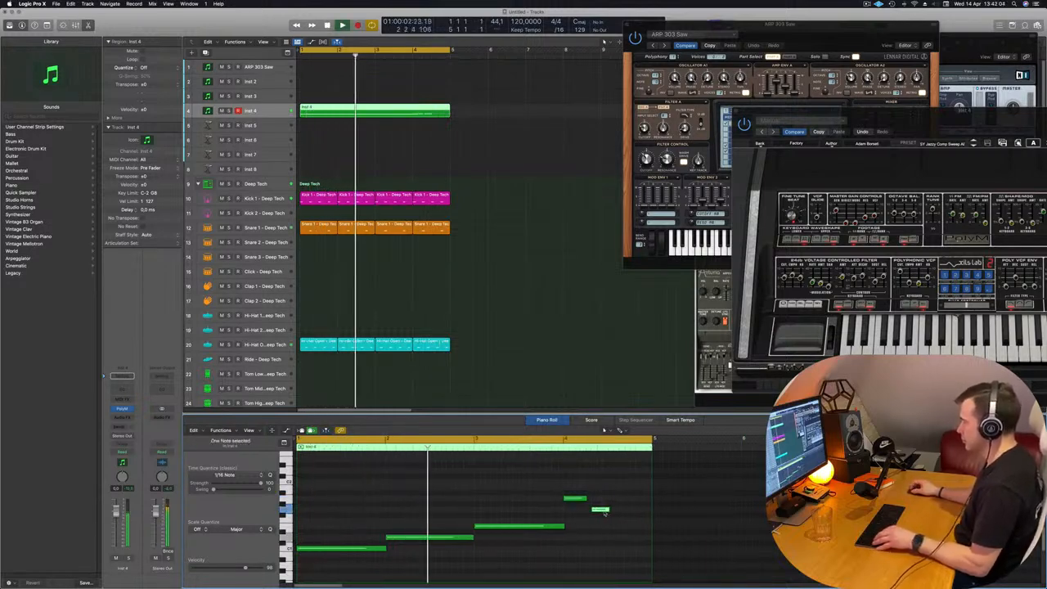
key(alt+Left)
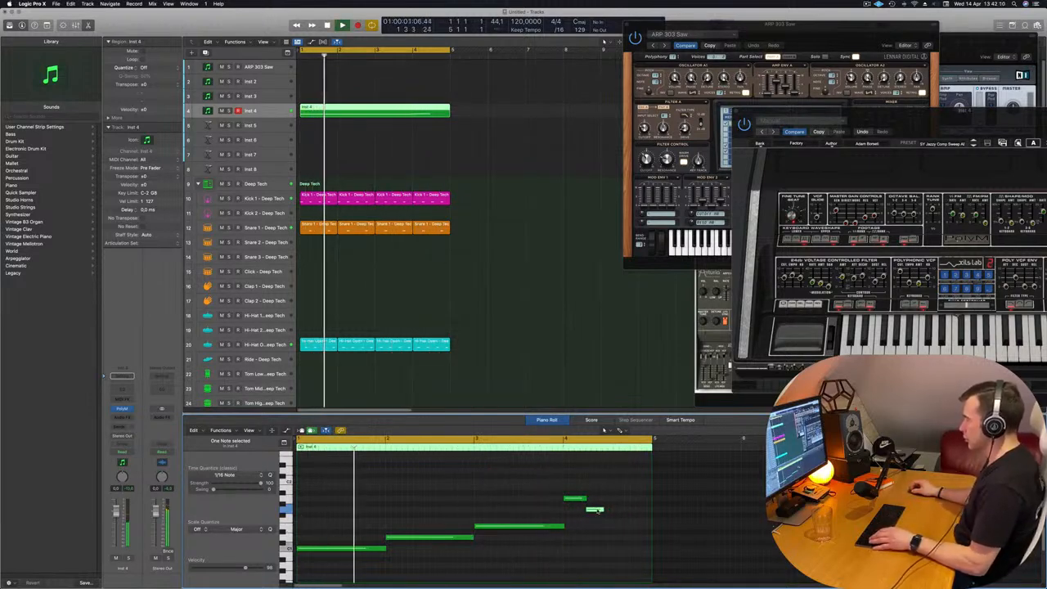
drag(595, 510, 645, 513)
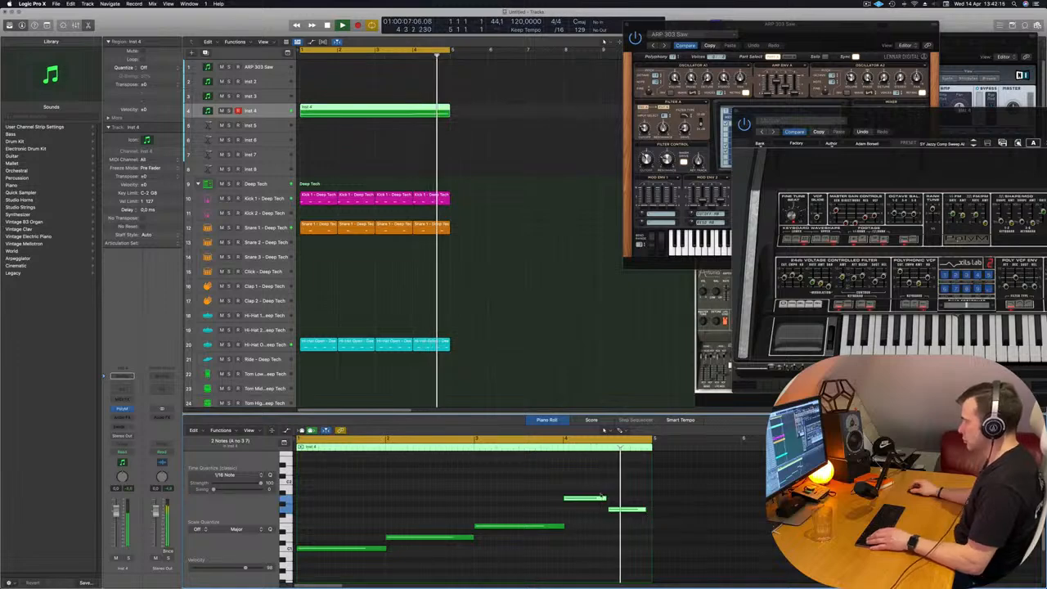
click(635, 493)
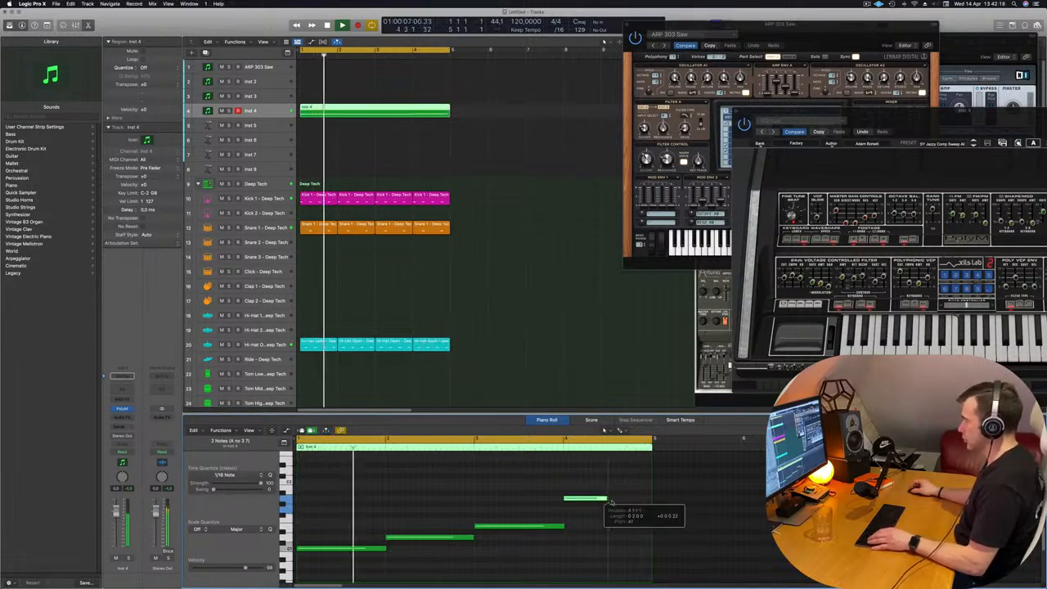
click(630, 510)
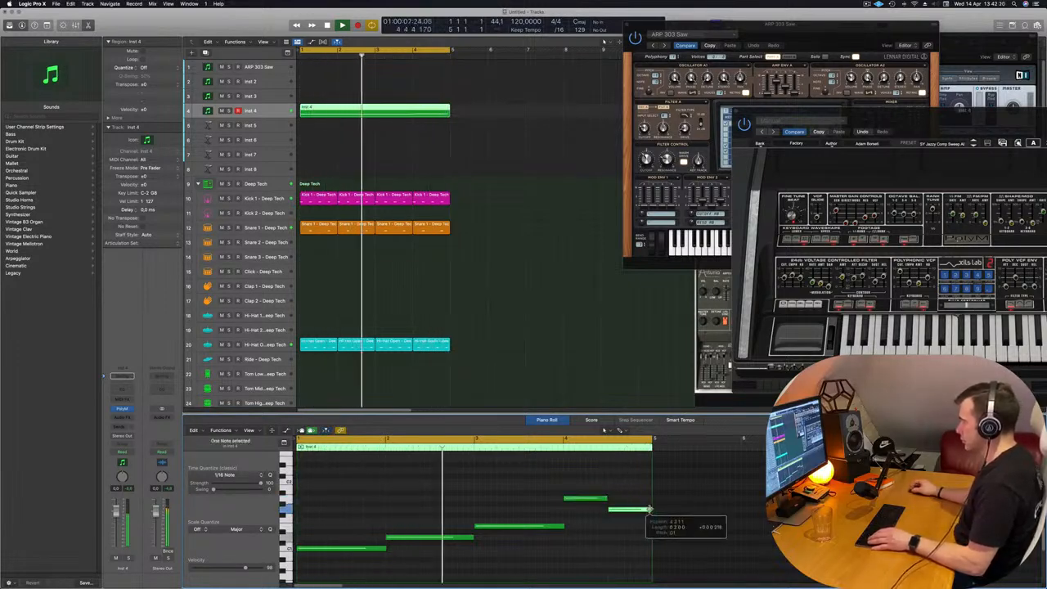
key(Return)
key(super+Left)
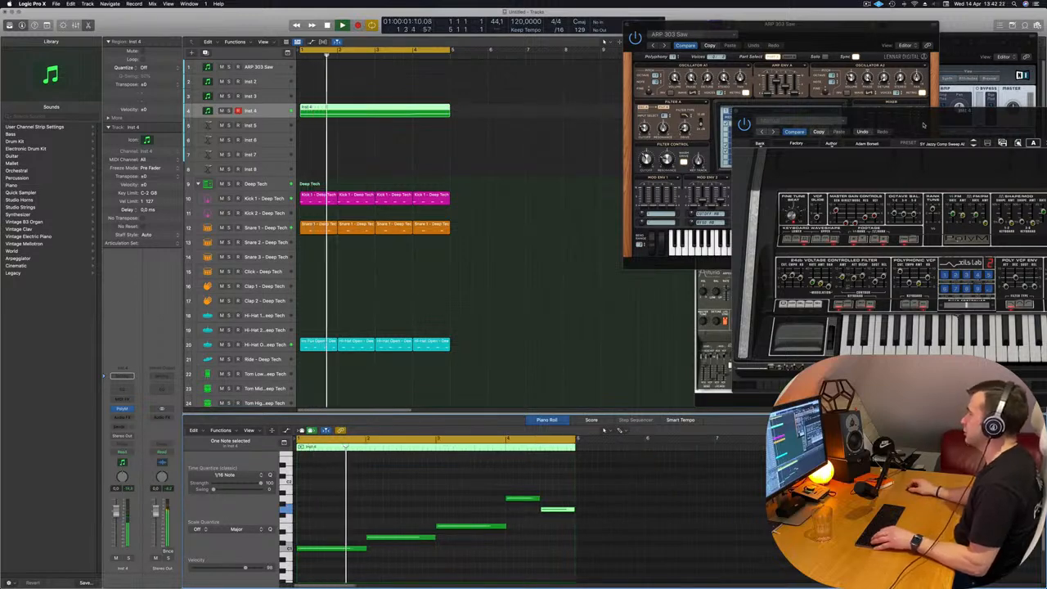
- Bring the PolyM window back into view and adjust its PWM modulation rate and amount while the loop plays
drag(919, 123, 501, 114)
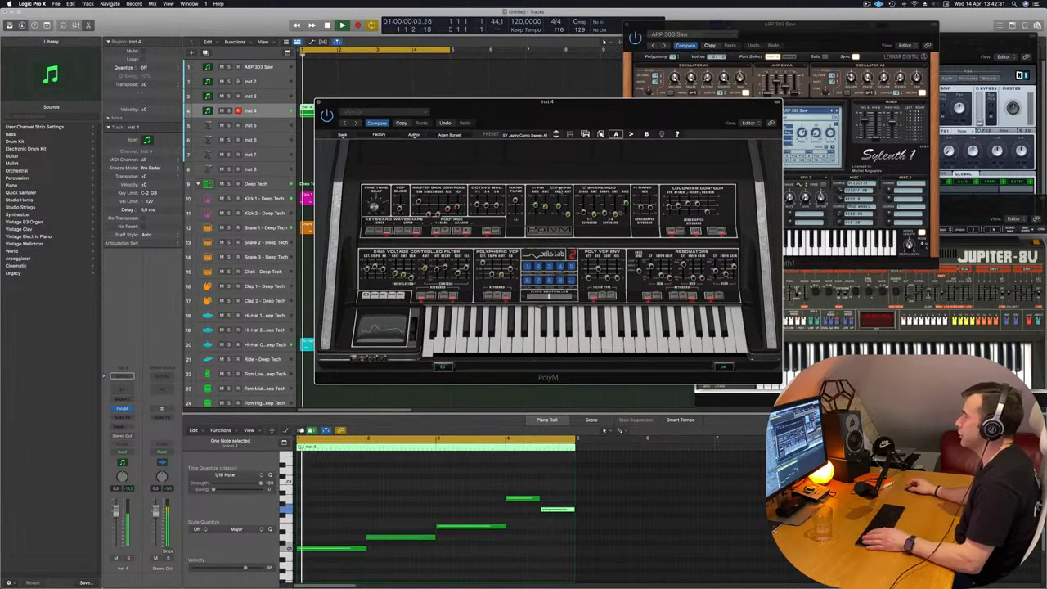
key(space)
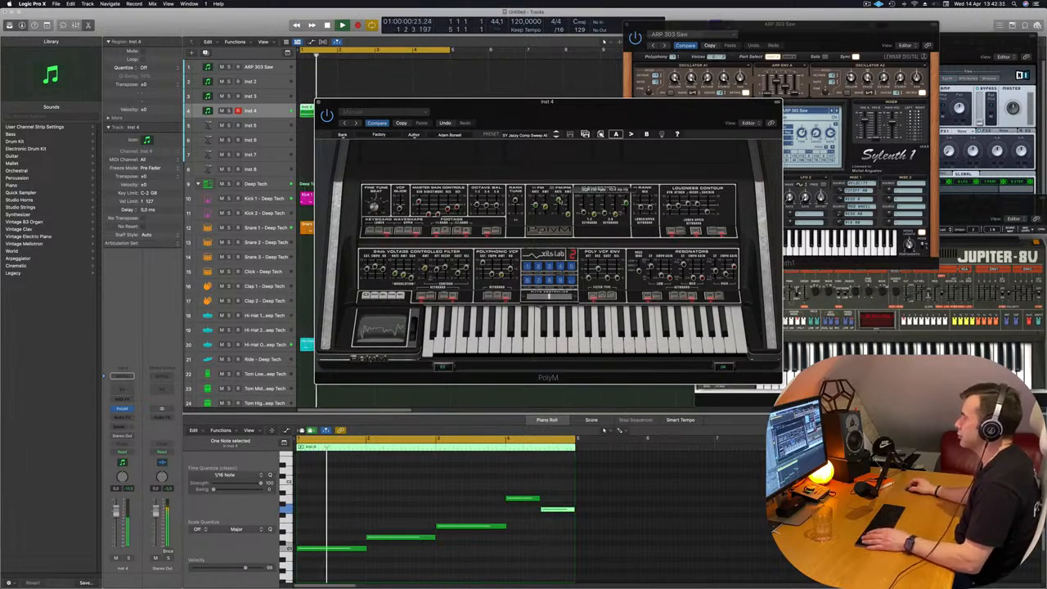
key(space)
key(space)
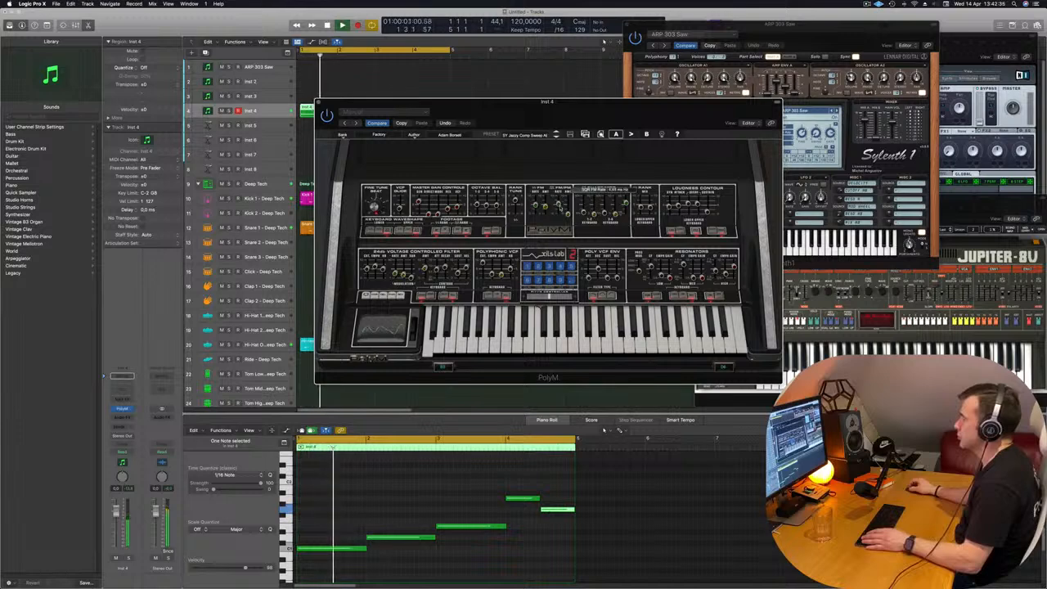
key(space)
key(space)
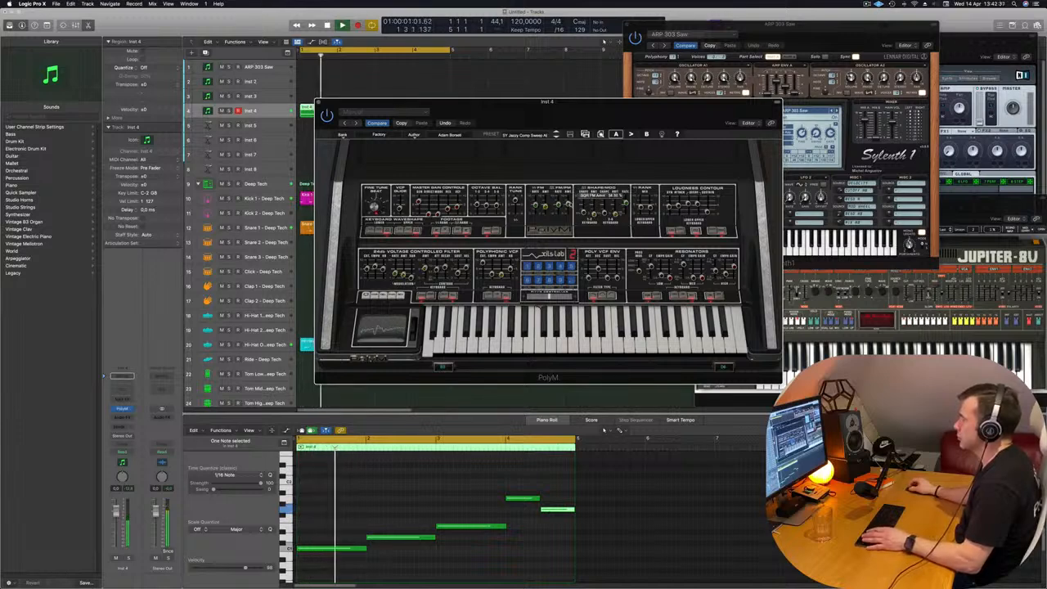
key(space)
key(space)
key(space)
key(space)
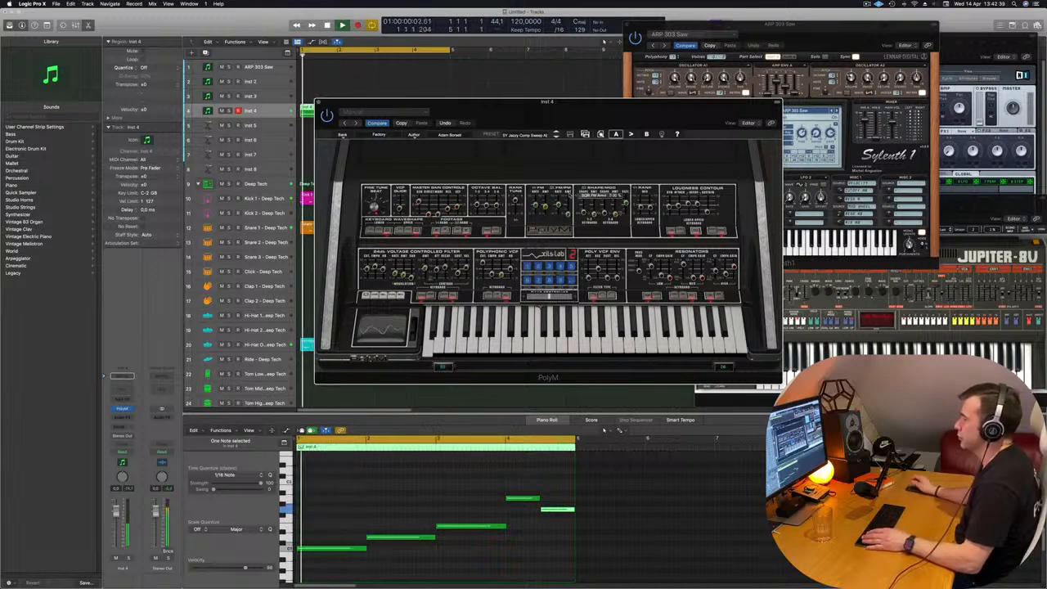
key(space)
key(space)
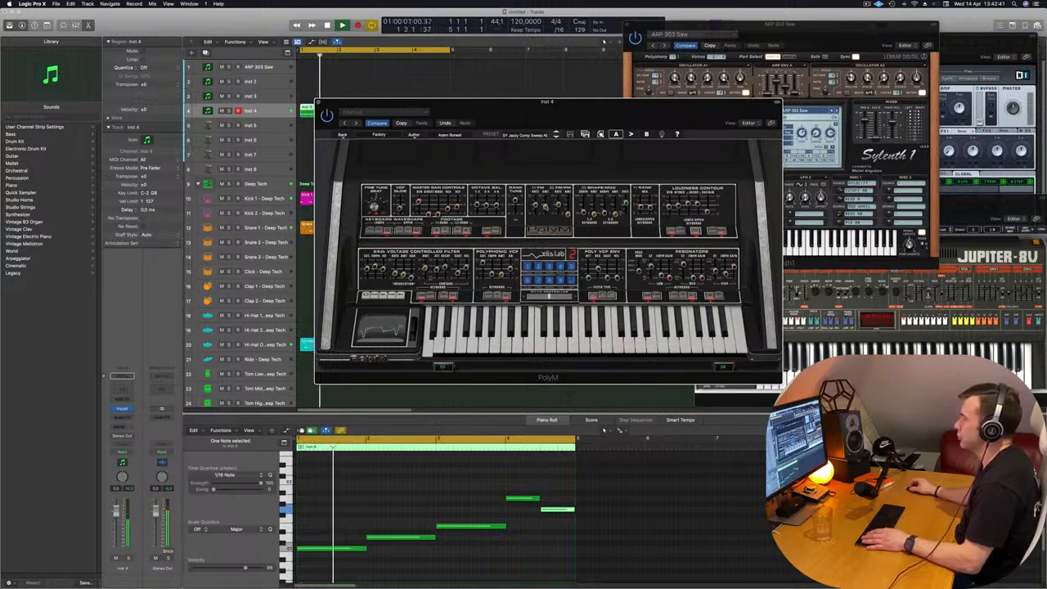
- Set PolyM's VCF emphasis to about 51% while listening to the loop, and stop playback
key(space)
key(space)
key(space)
key(space)
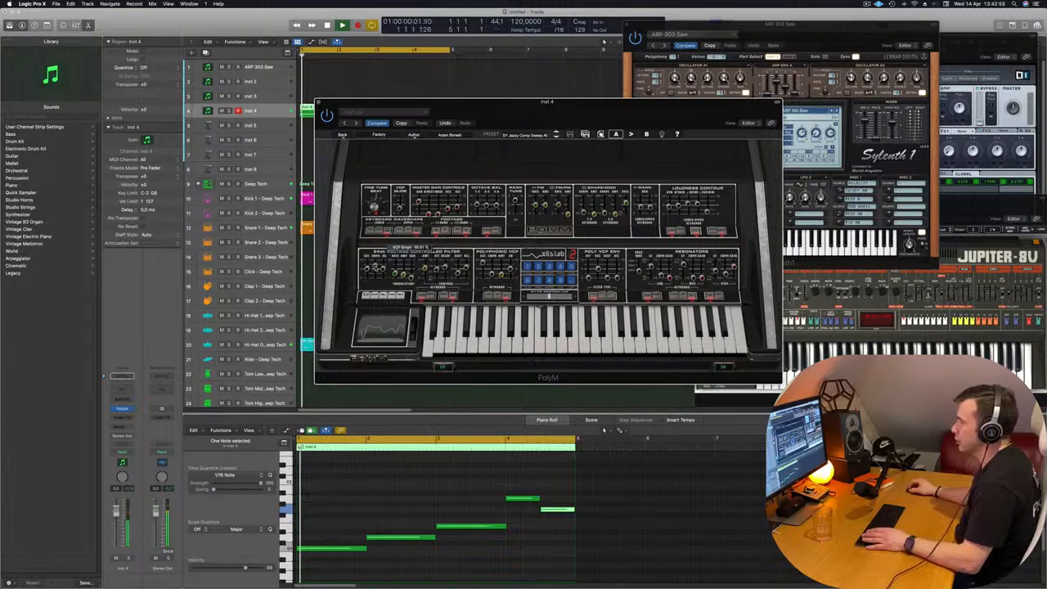
key(space)
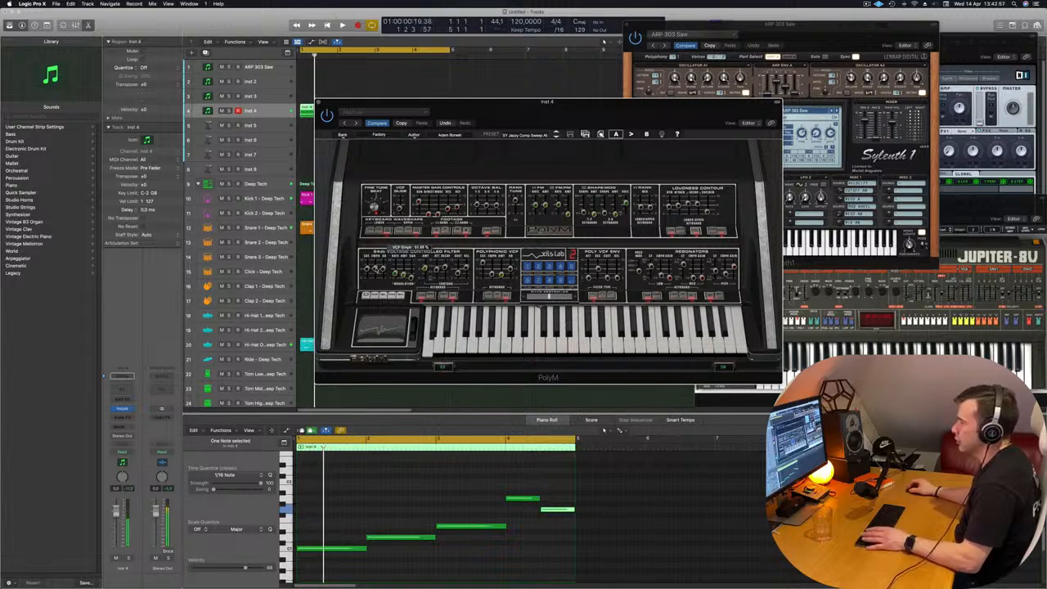
- Restart the loop several times and fine-tune PolyM's VCF emphasis while listening
key(space)
key(space)
key(space)
key(space)
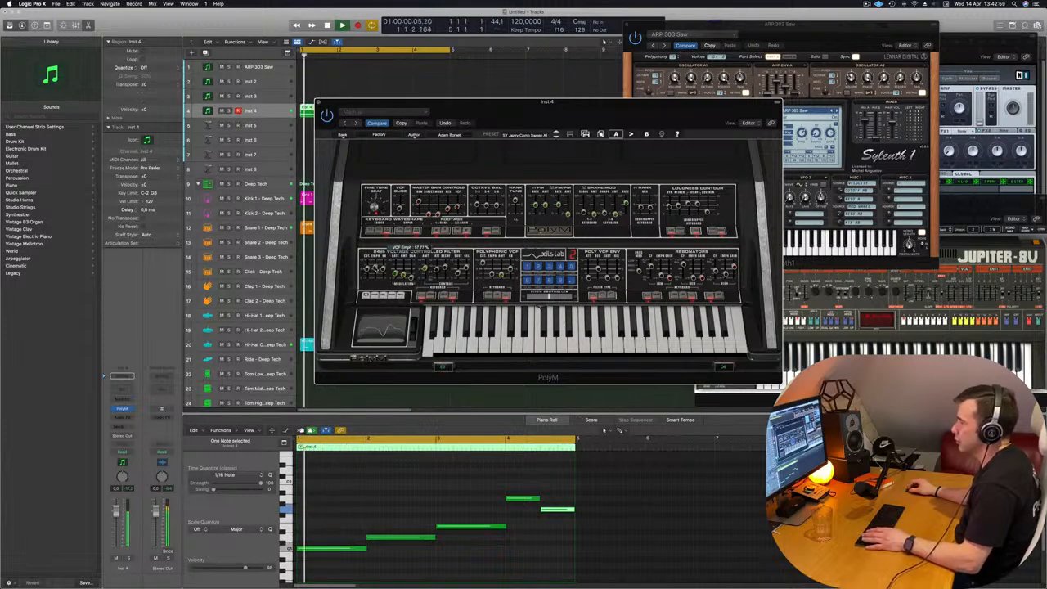
drag(376, 271, 376, 275)
key(space)
key(space)
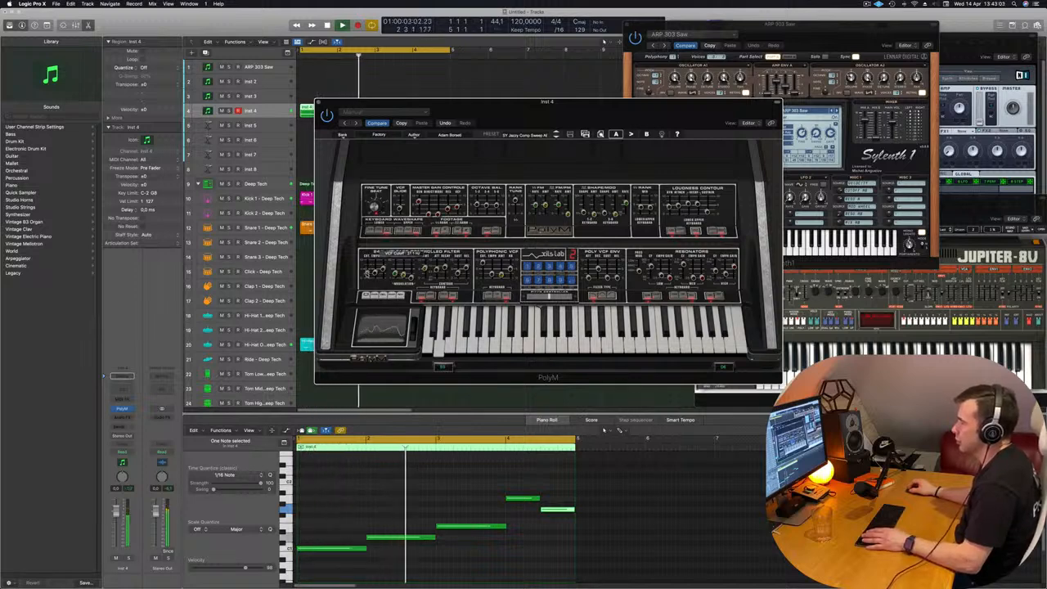
- Adjust PolyM's VCF cutoff slightly, replaying the start of the loop to judge the change
key(space)
key(space)
key(space)
key(space)
drag(367, 273, 367, 272)
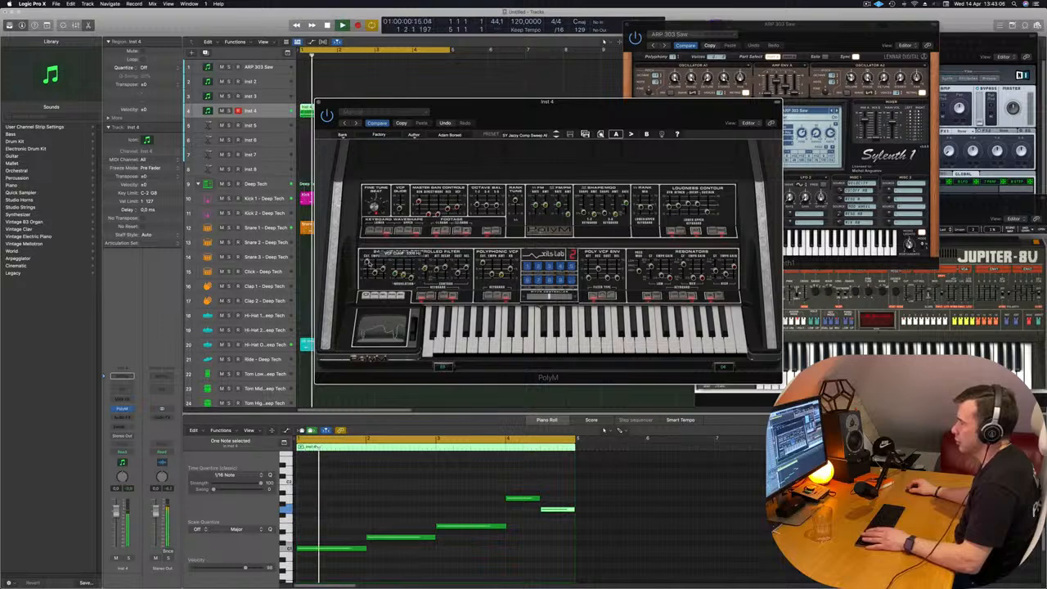
key(space)
key(space)
key(space)
key(space)
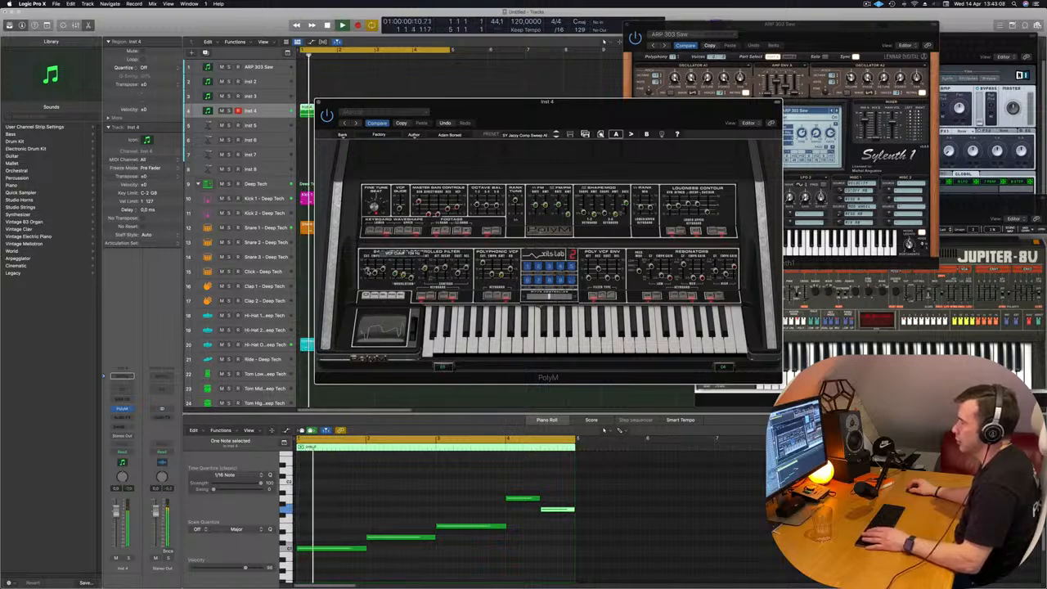
- Adjust the VCF keyboard amount in PolyM's voltage controlled filter while replaying the loop
key(space)
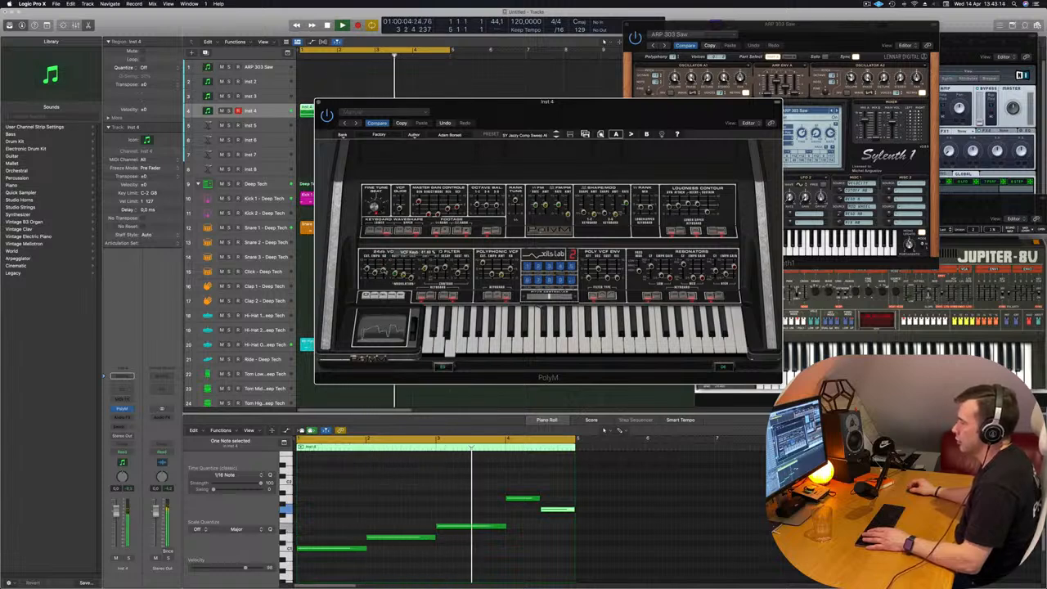
key(space)
key(space)
key(space)
key(space)
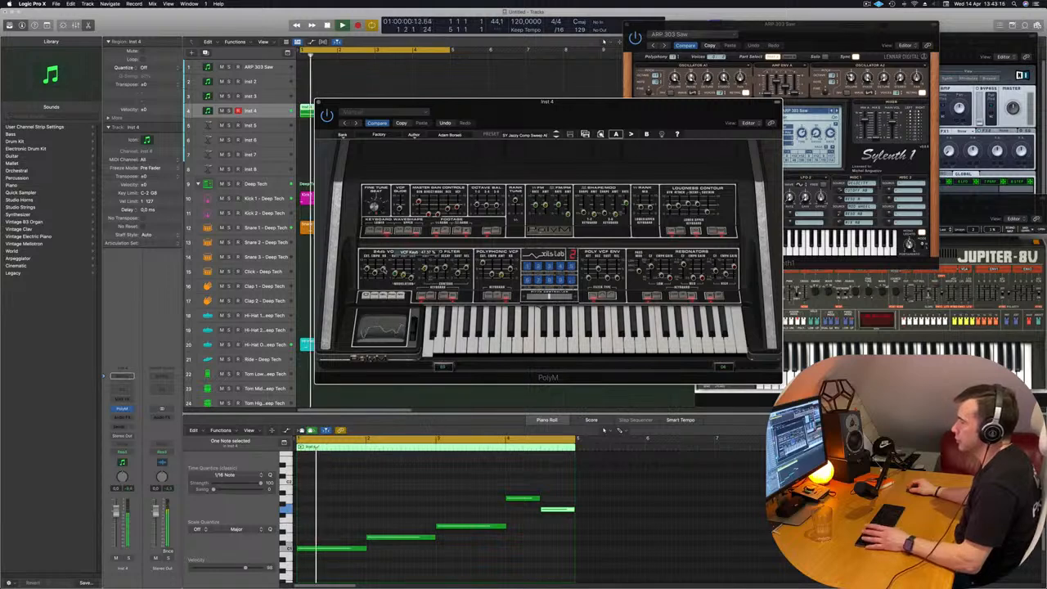
key(space)
key(space)
drag(384, 270, 384, 268)
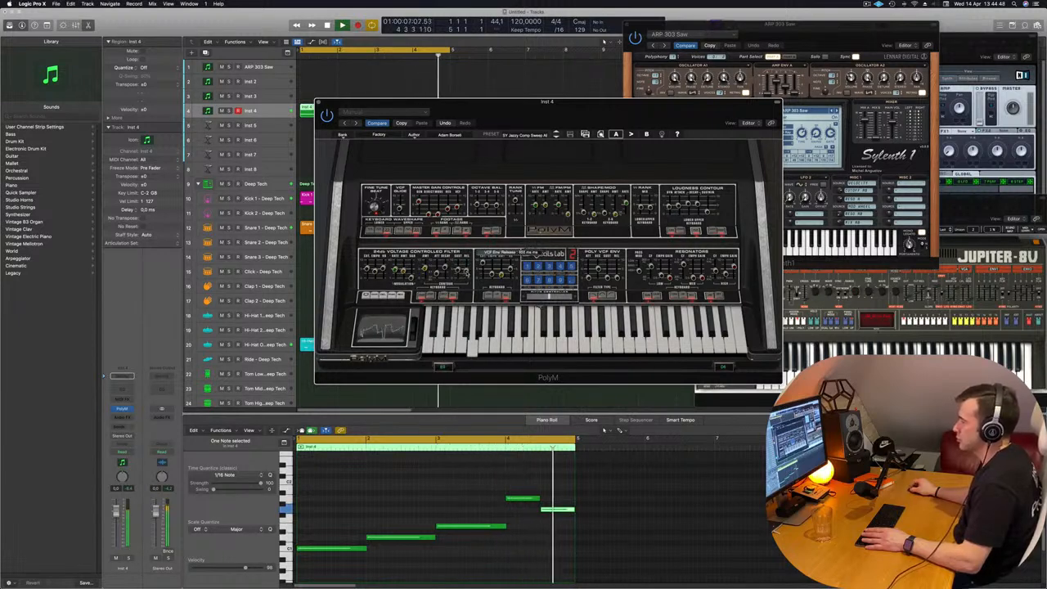
- Reposition the PolyM window and audition its presets one after another up to SY Stabbing You AB
drag(603, 102, 711, 60)
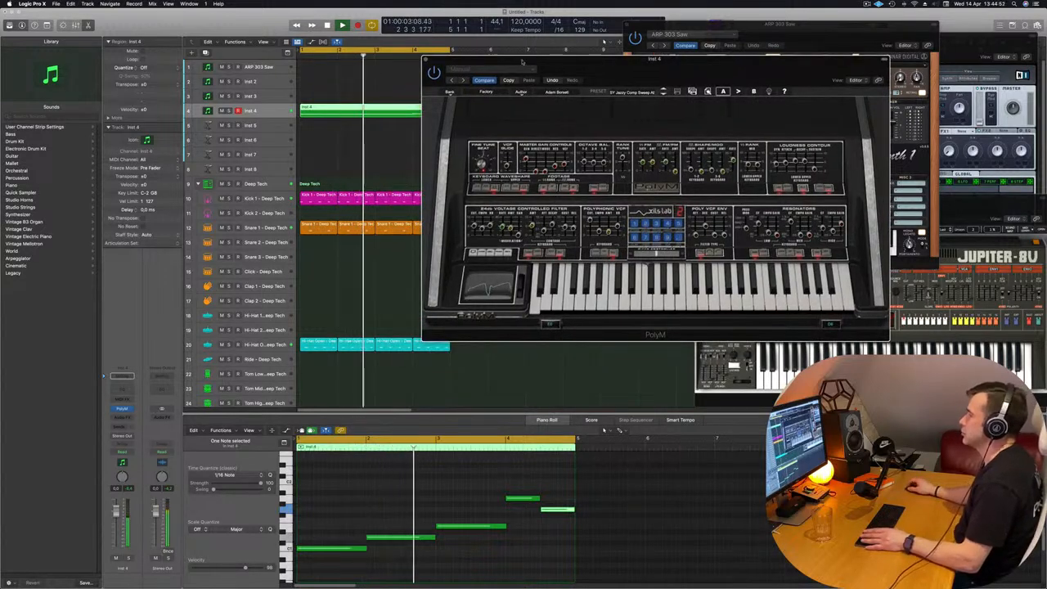
drag(620, 70, 592, 65)
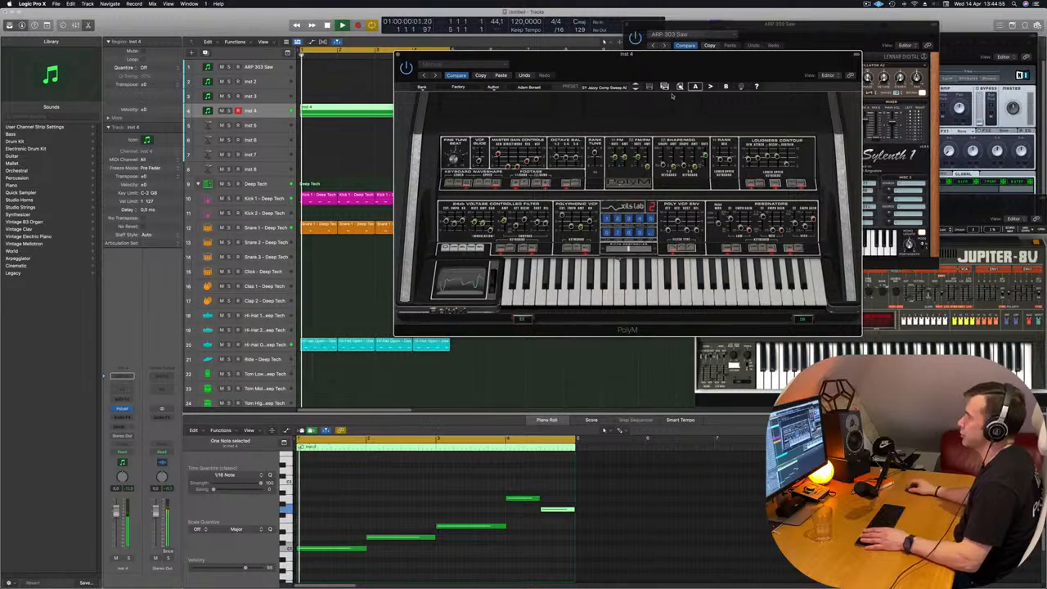
click(636, 90)
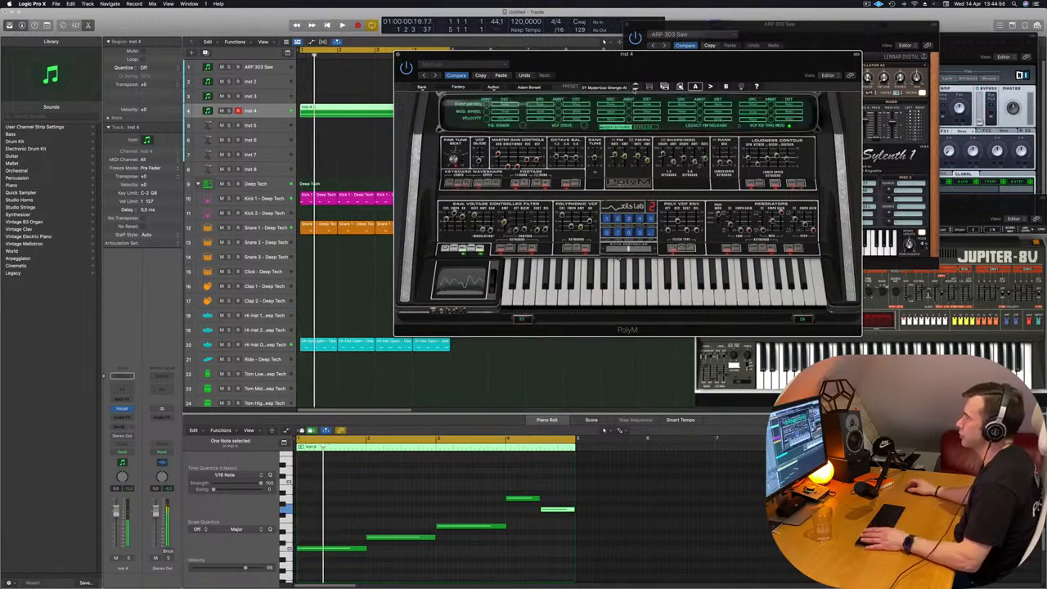
drag(679, 67, 585, 97)
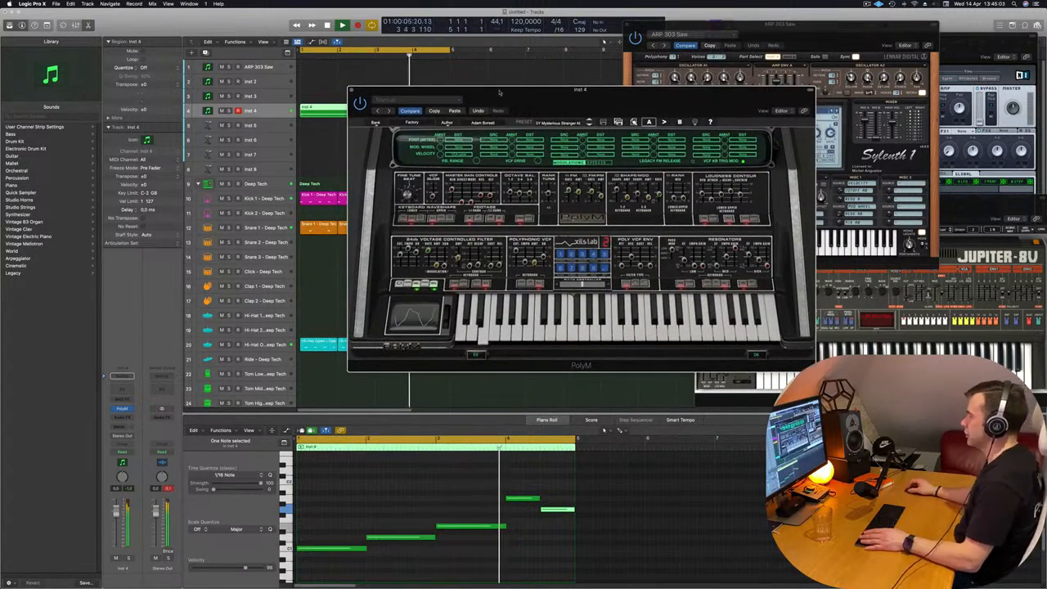
click(589, 123)
click(589, 123)
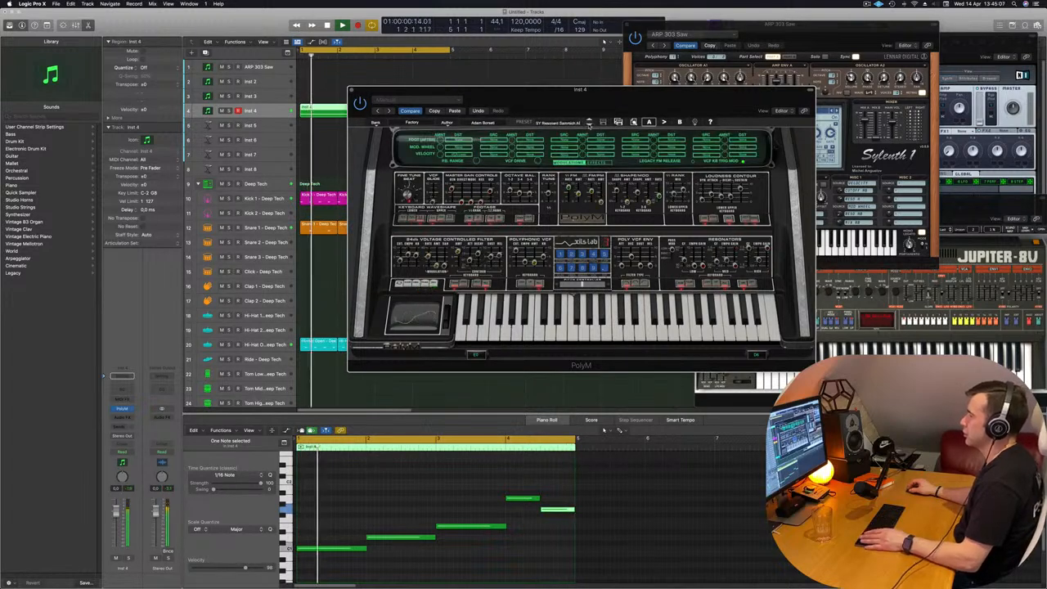
click(589, 123)
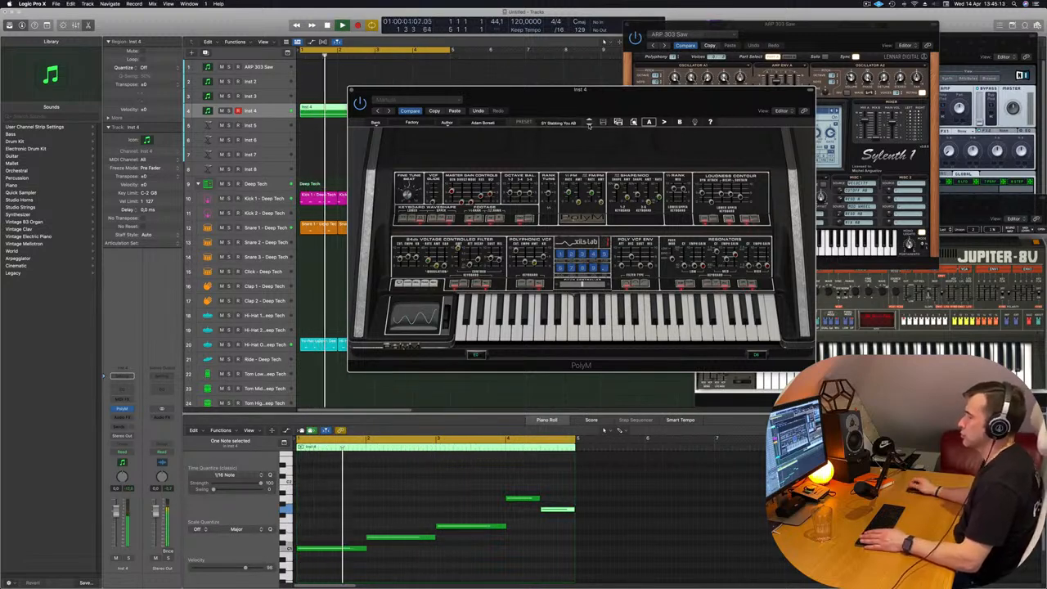
- Continue auditioning the following PolyM presets over the loop, through the vocal sounds up to BR Dark Brass AB
click(590, 124)
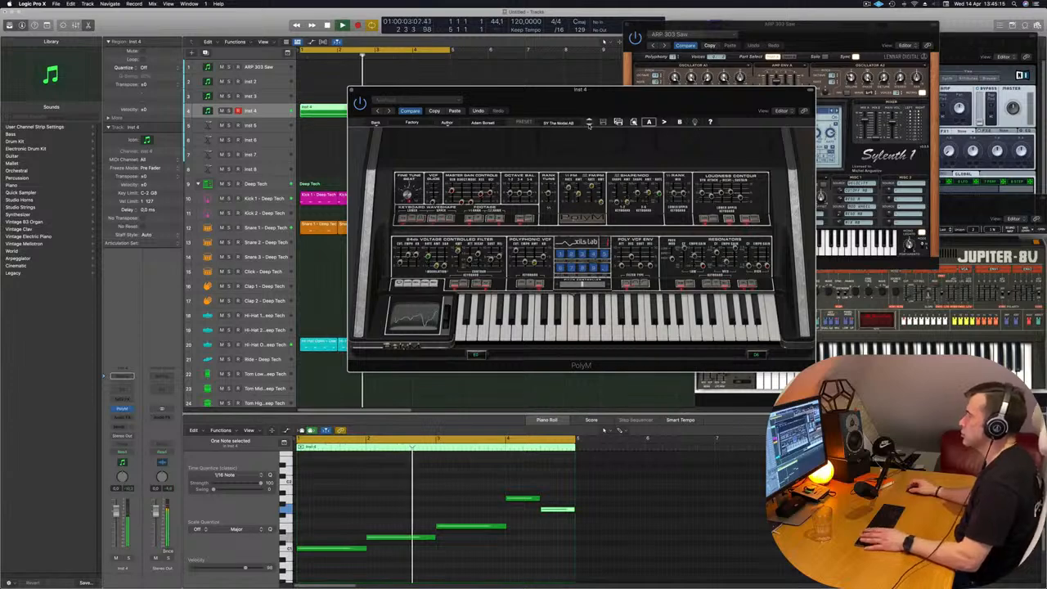
click(589, 124)
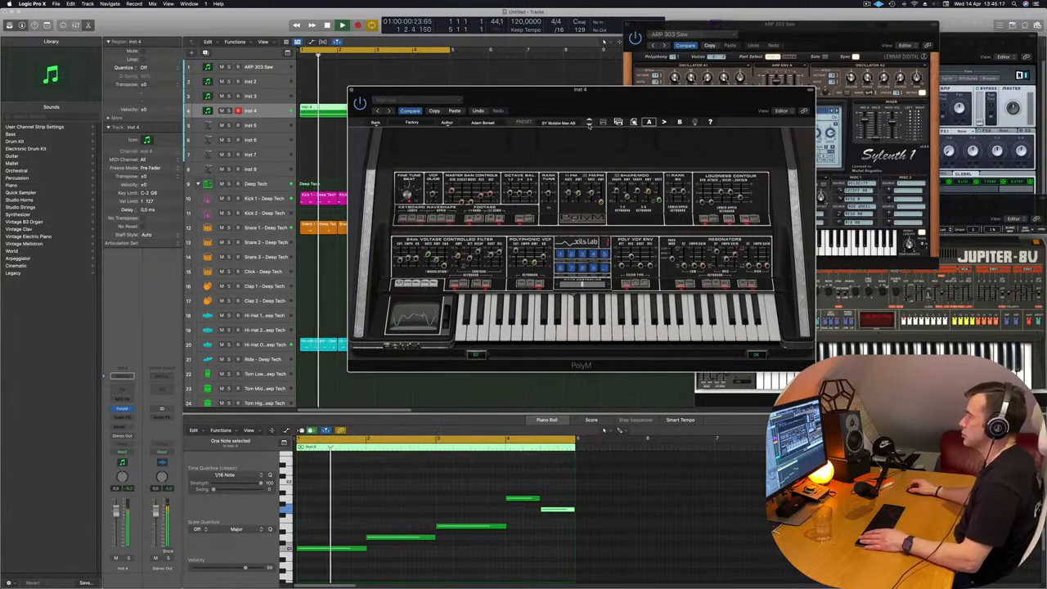
click(589, 123)
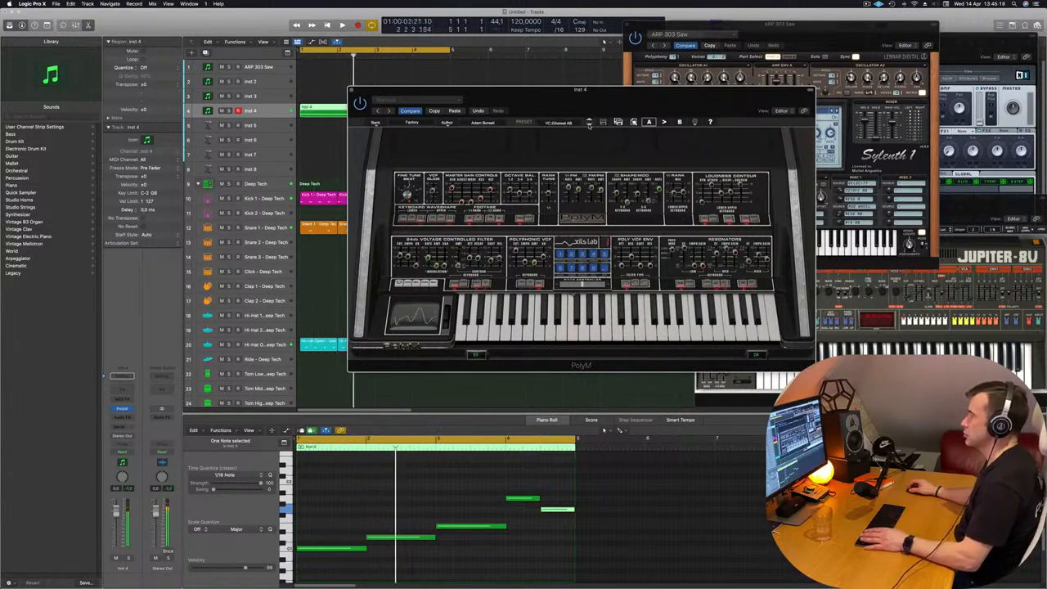
click(589, 124)
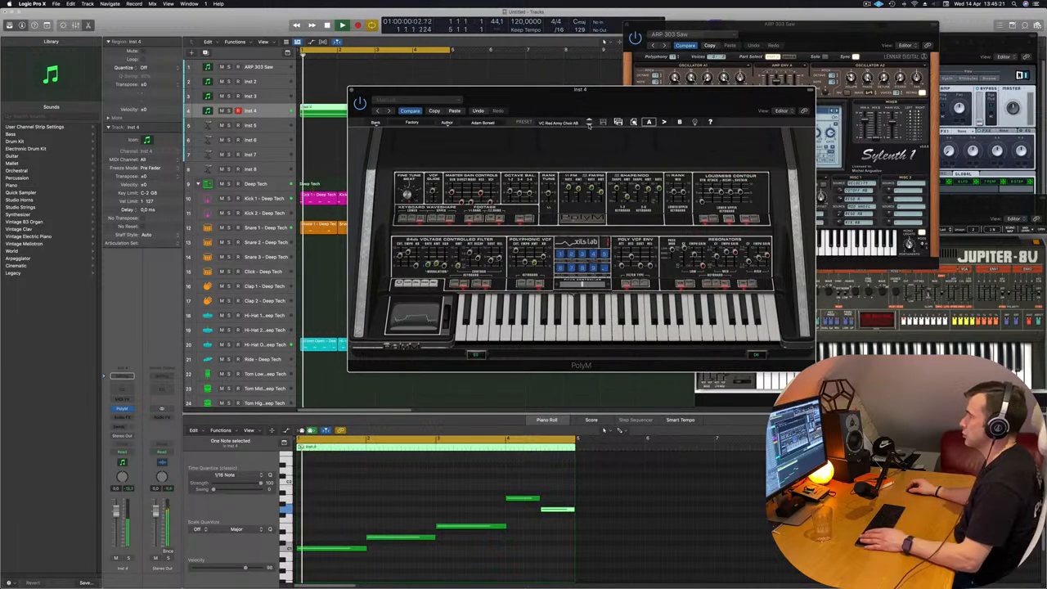
click(589, 124)
click(589, 124)
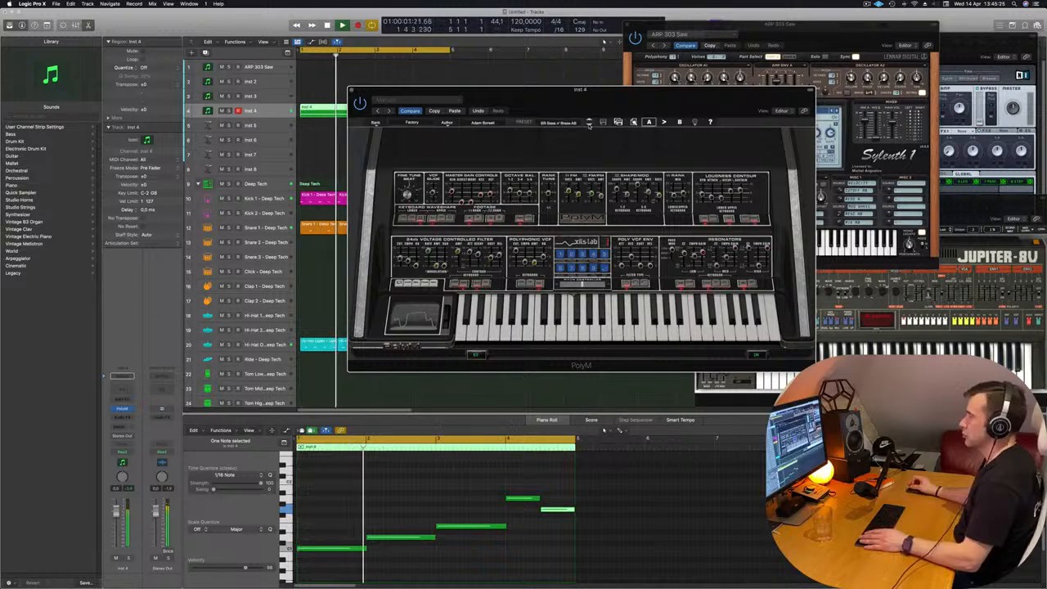
click(590, 124)
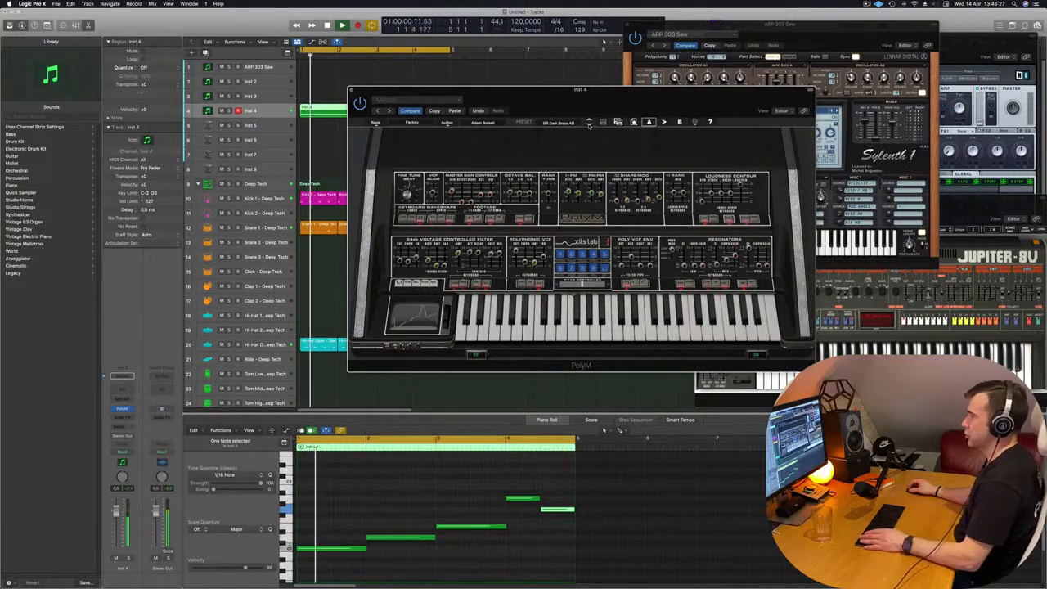
click(589, 124)
- Step back through the PolyM presets and settle on SY Stabbing You AB
click(589, 122)
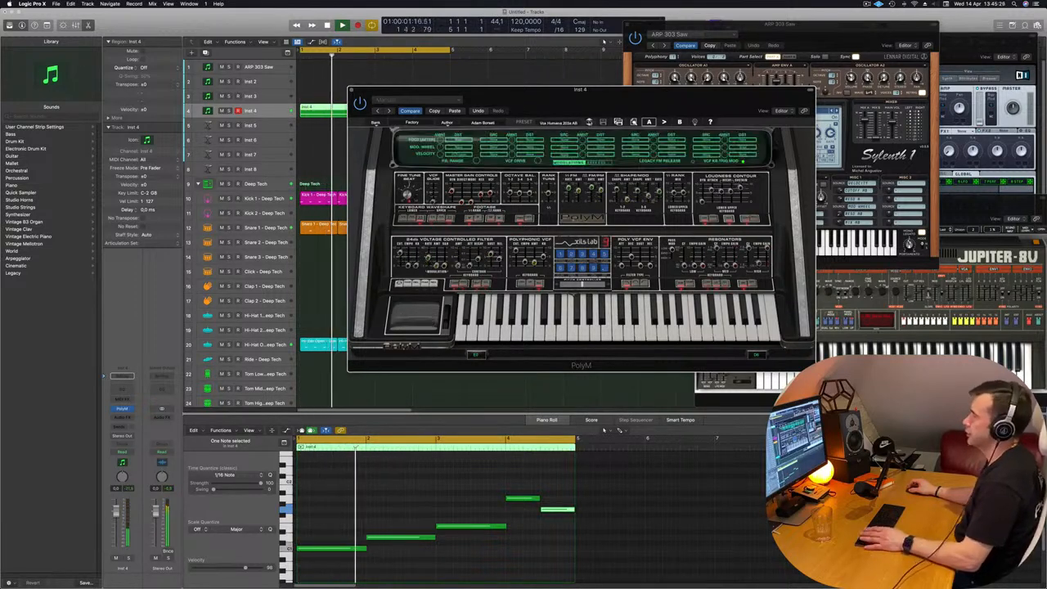
click(589, 123)
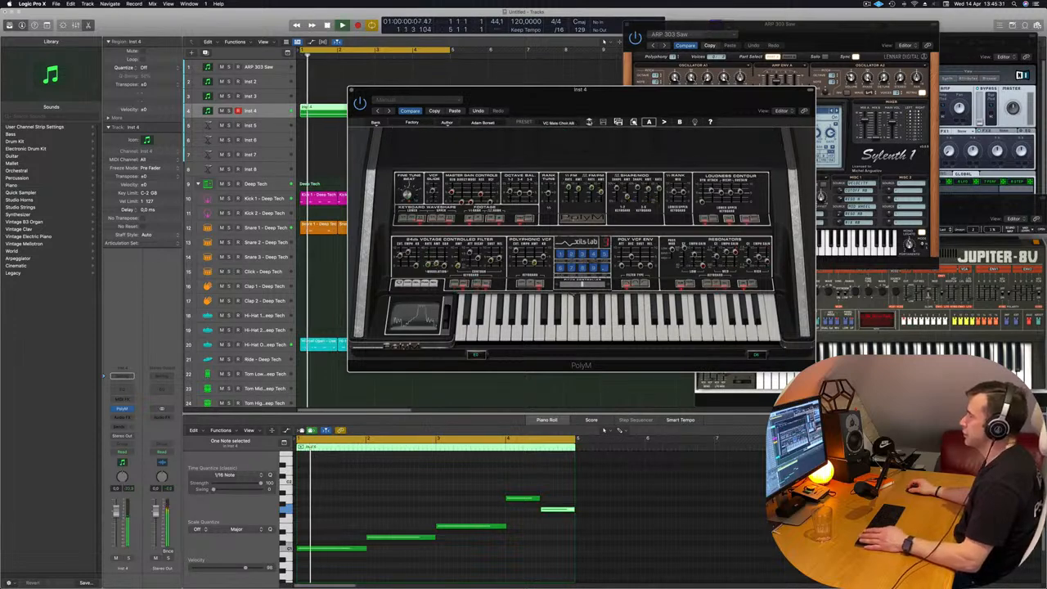
click(589, 123)
click(589, 122)
key(Return)
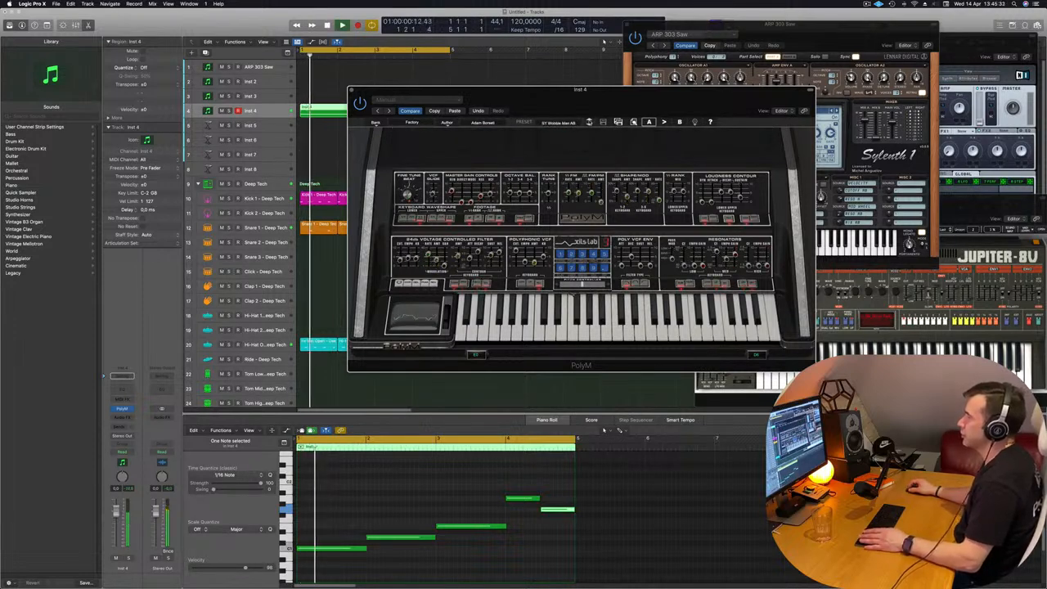
key(Return)
click(589, 123)
key(Return)
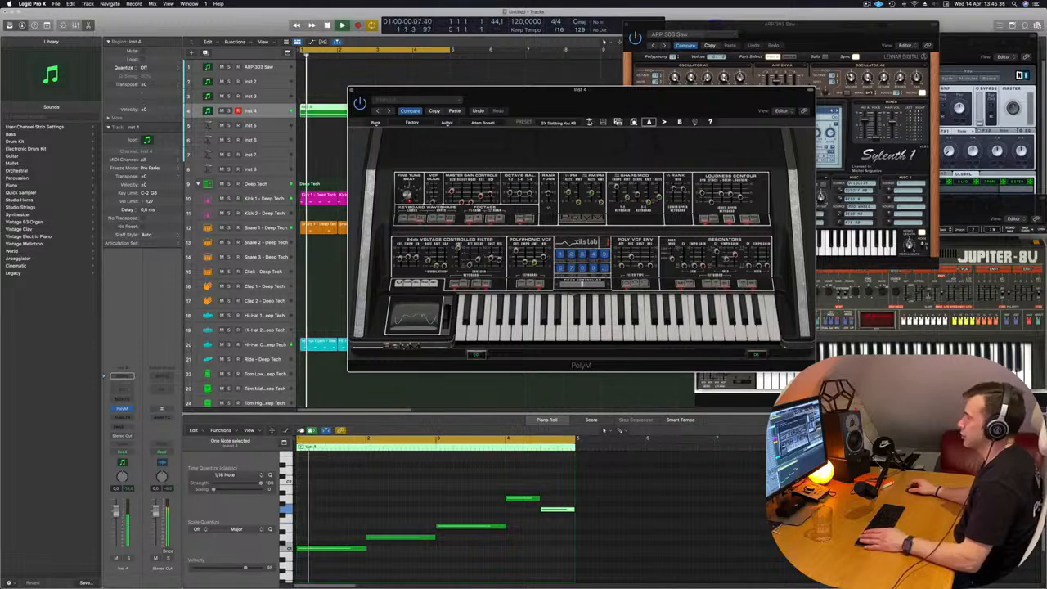
- Insert a Compressor on the Inst 4 channel, set its side chain to Kick 1 - Deep Tech (Inst 9), and close its window
drag(603, 91, 745, 64)
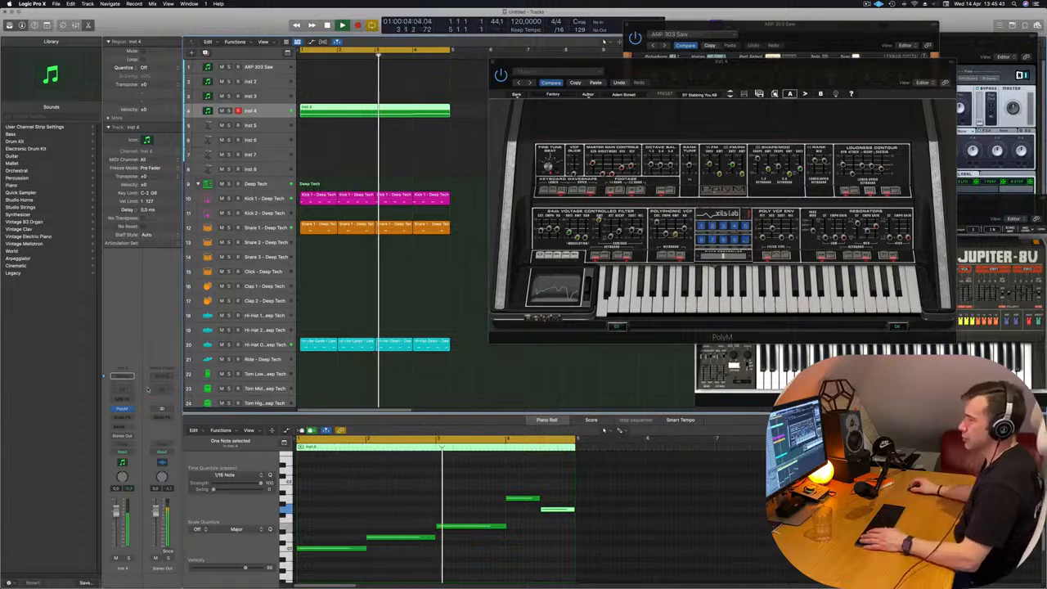
click(127, 418)
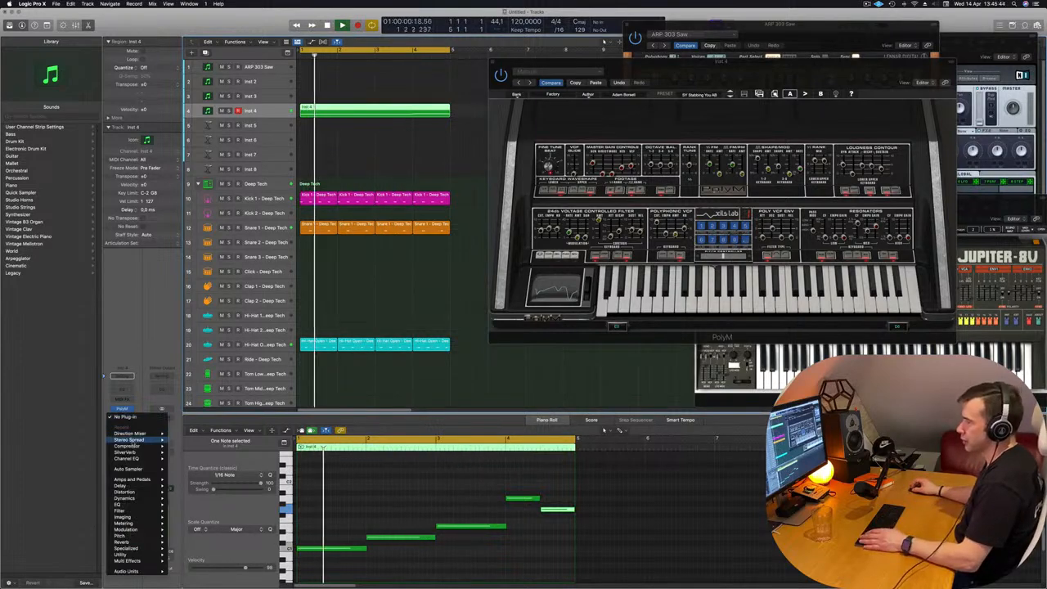
click(183, 446)
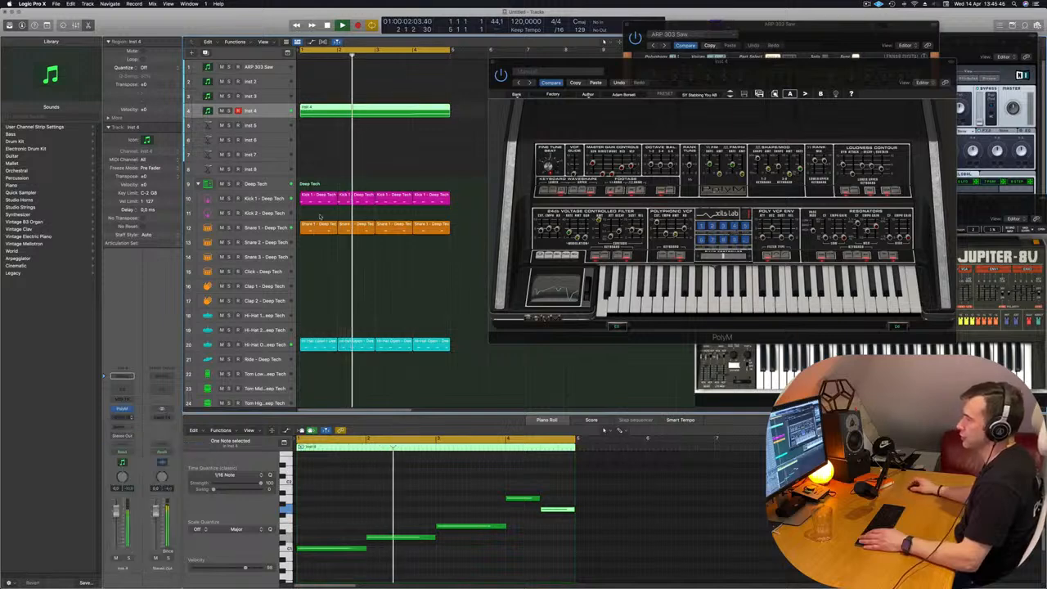
click(646, 108)
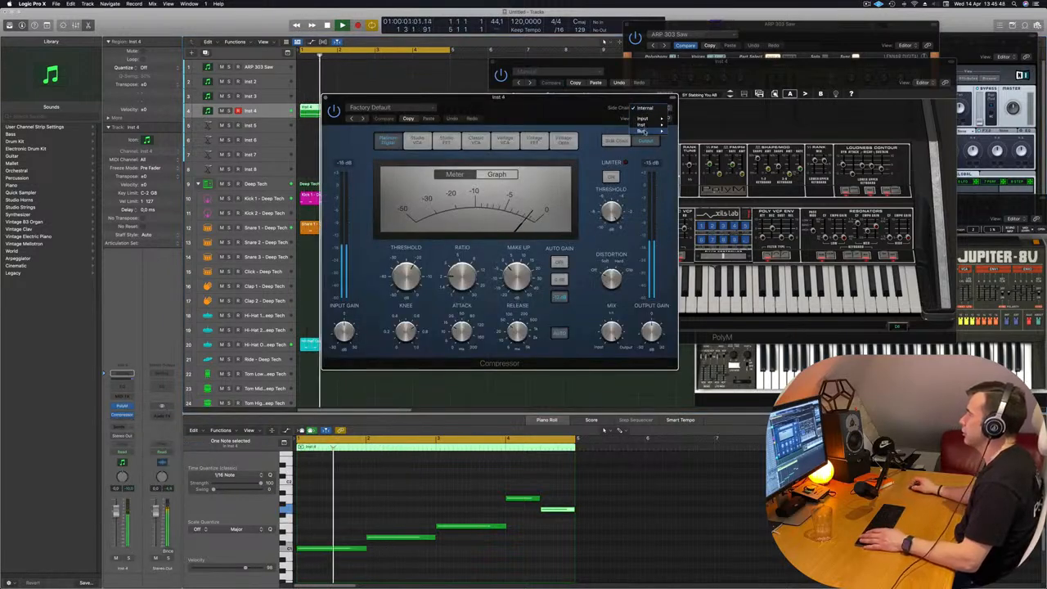
mouse_move(650, 124)
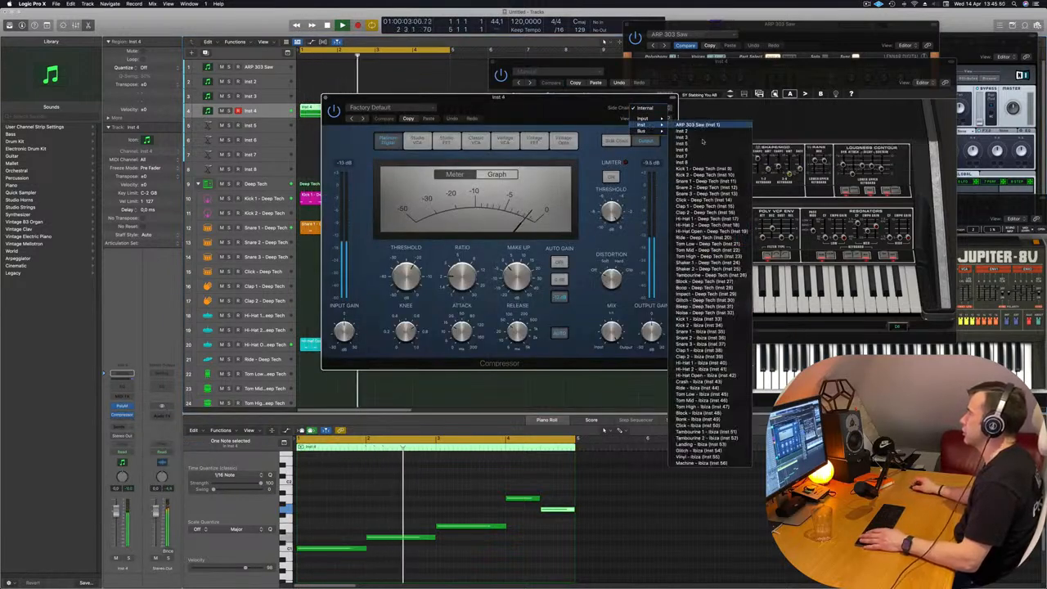
click(706, 169)
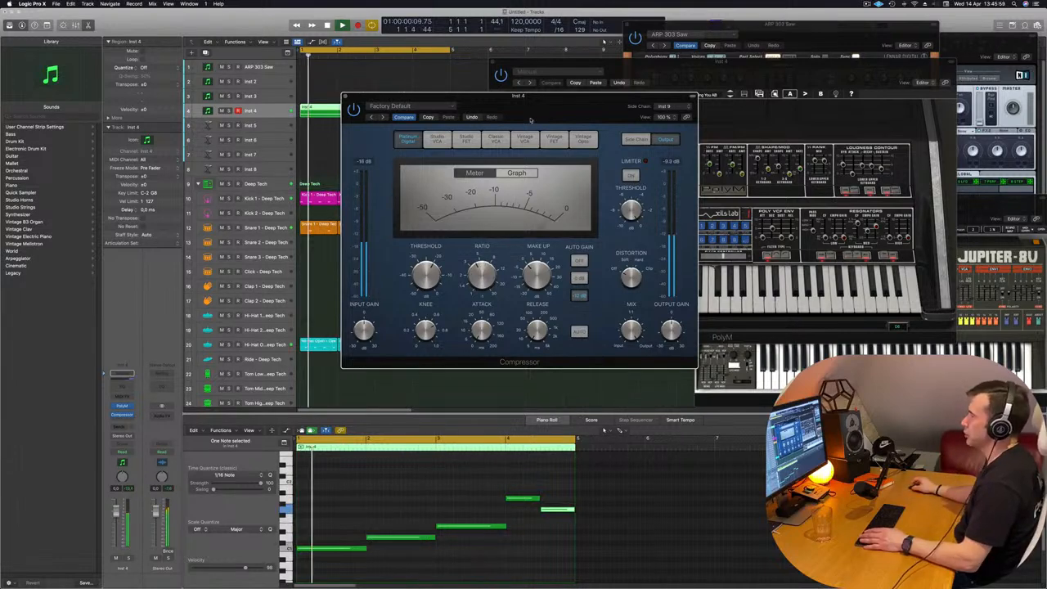
drag(531, 119, 539, 118)
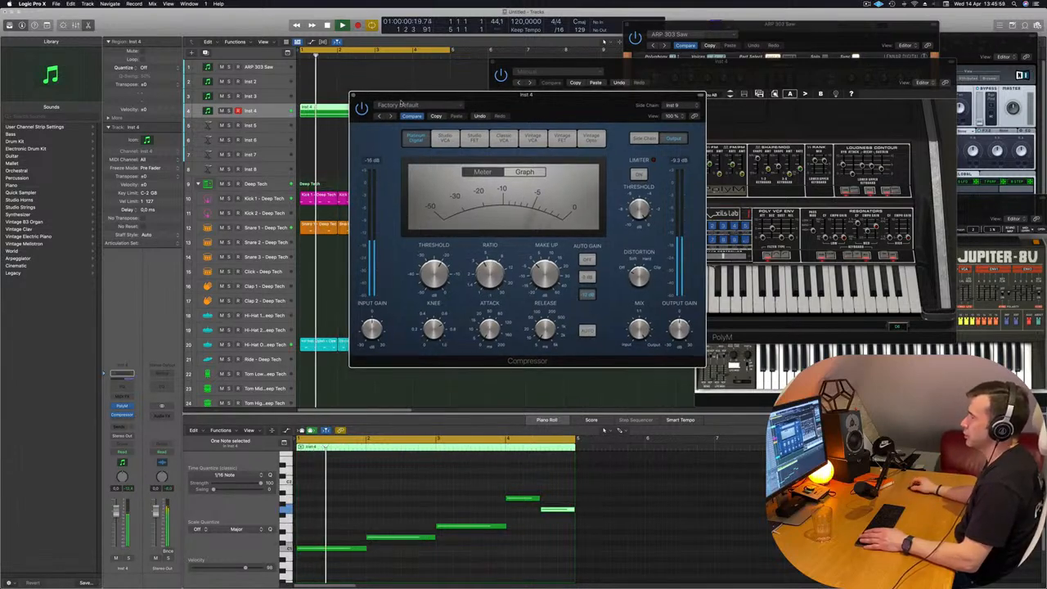
click(353, 96)
key(space)
key(space)
click(263, 229)
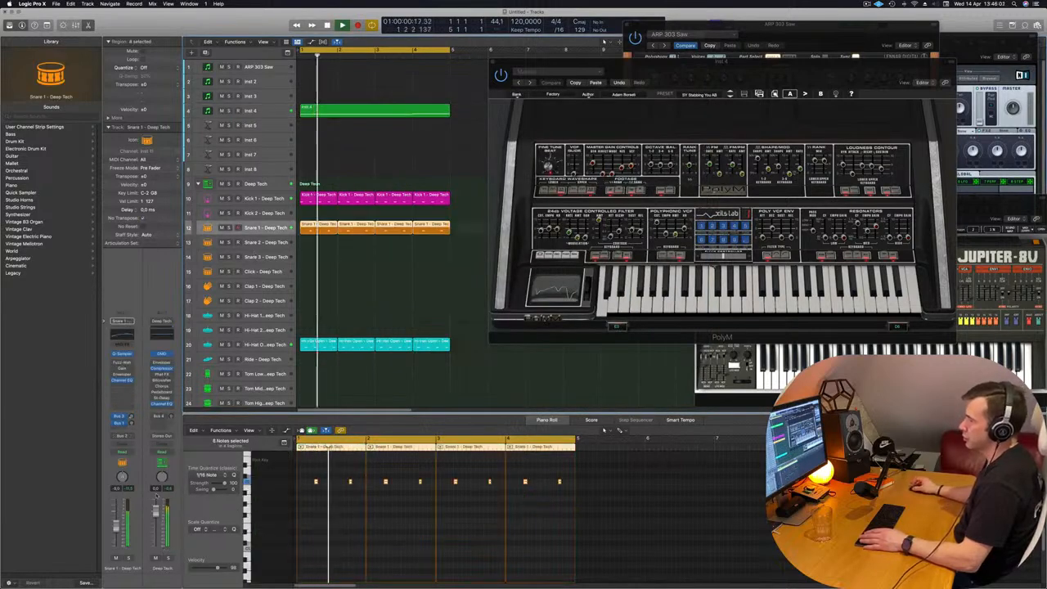
key(space)
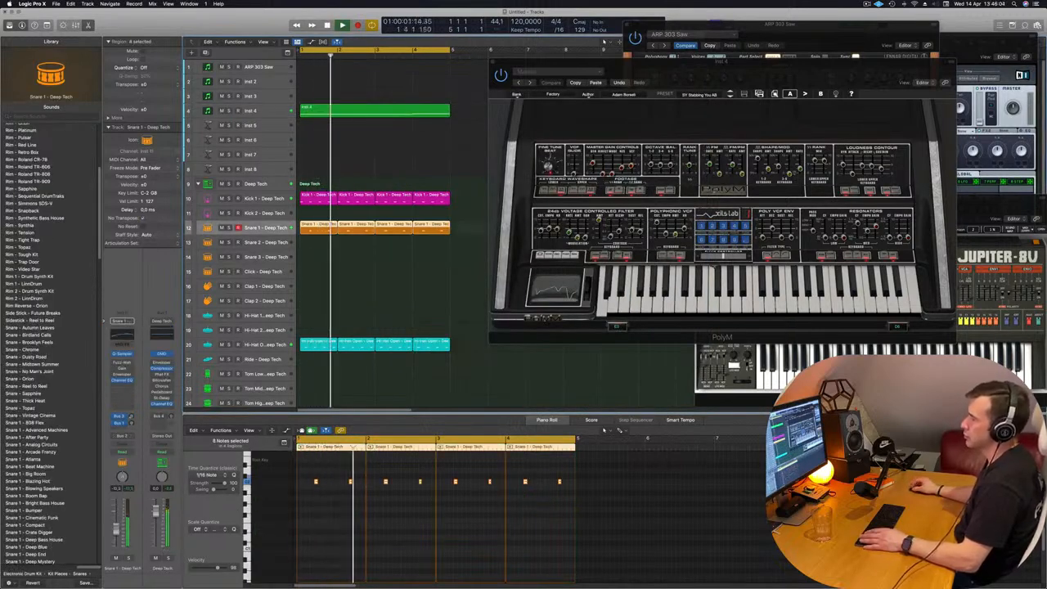
- Open the Channel EQ on the Kick 1 - Deep Tech track and turn off its low-cut band during playback
click(267, 199)
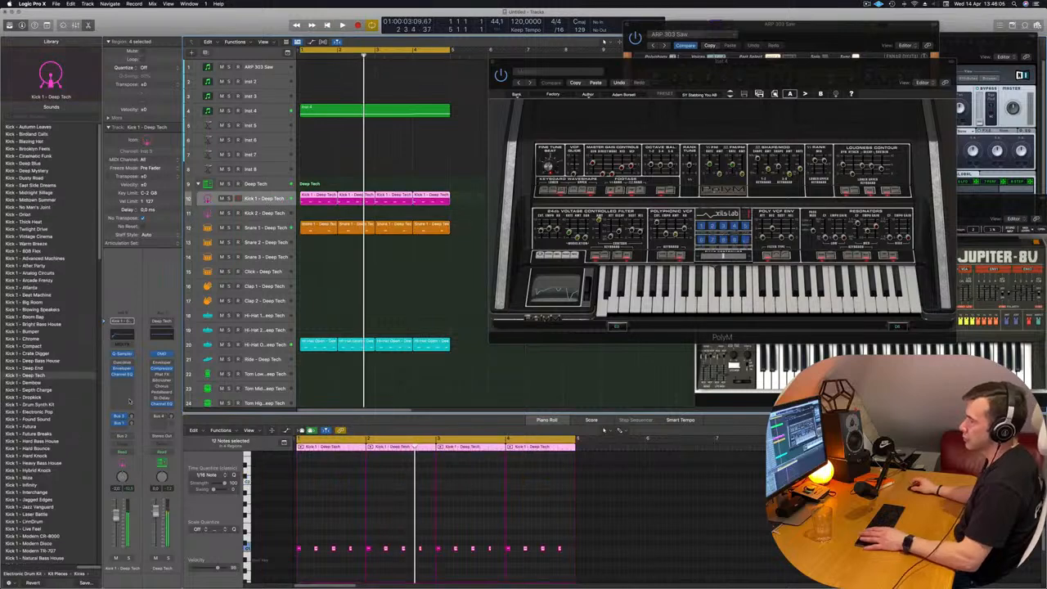
key(space)
key(space)
click(123, 337)
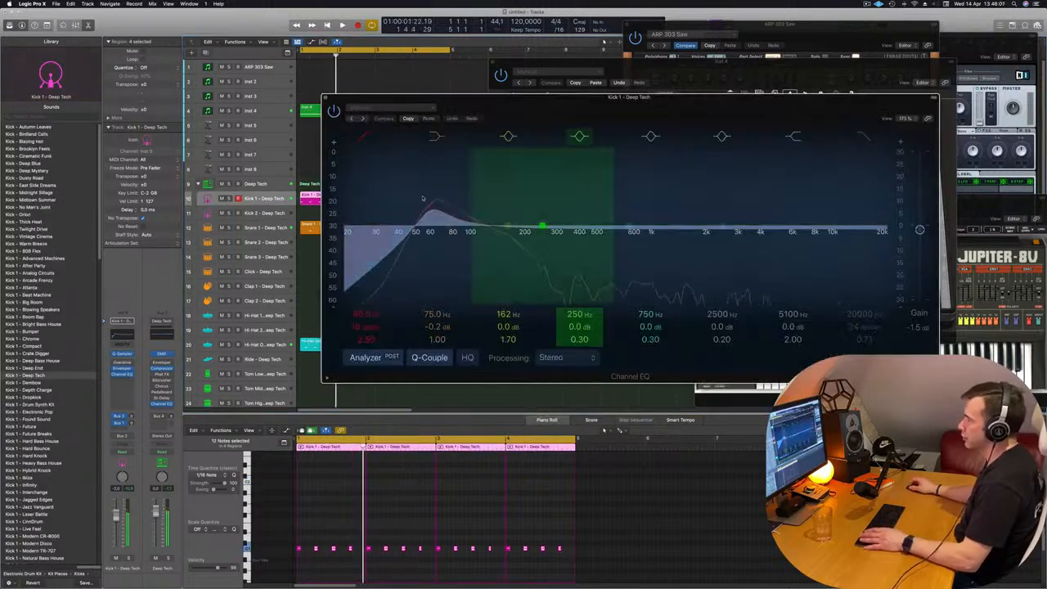
click(366, 136)
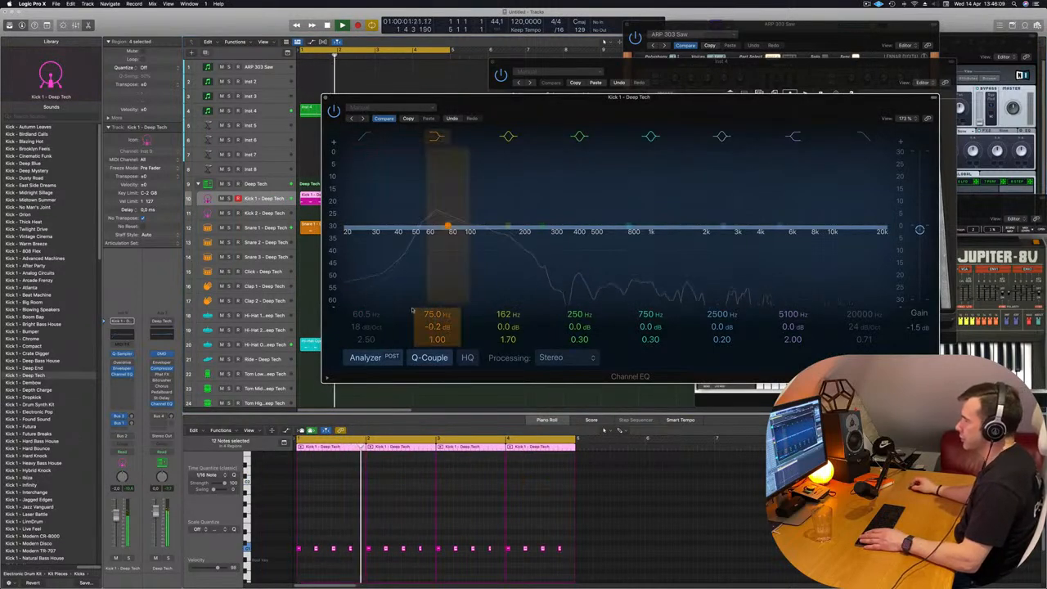
- Boost the kick's low shelf to about +11 dB at 93 Hz and close the Channel EQ window
mouse_move(438, 327)
mouse_down()
mouse_move(438, 286)
mouse_move(432, 331)
mouse_up()
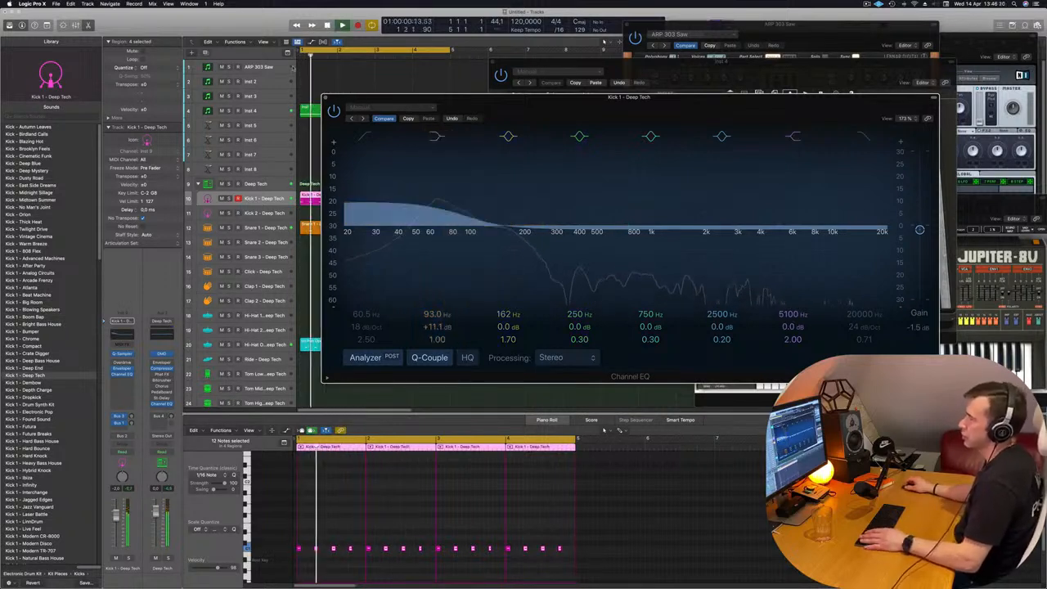
key(super+w)
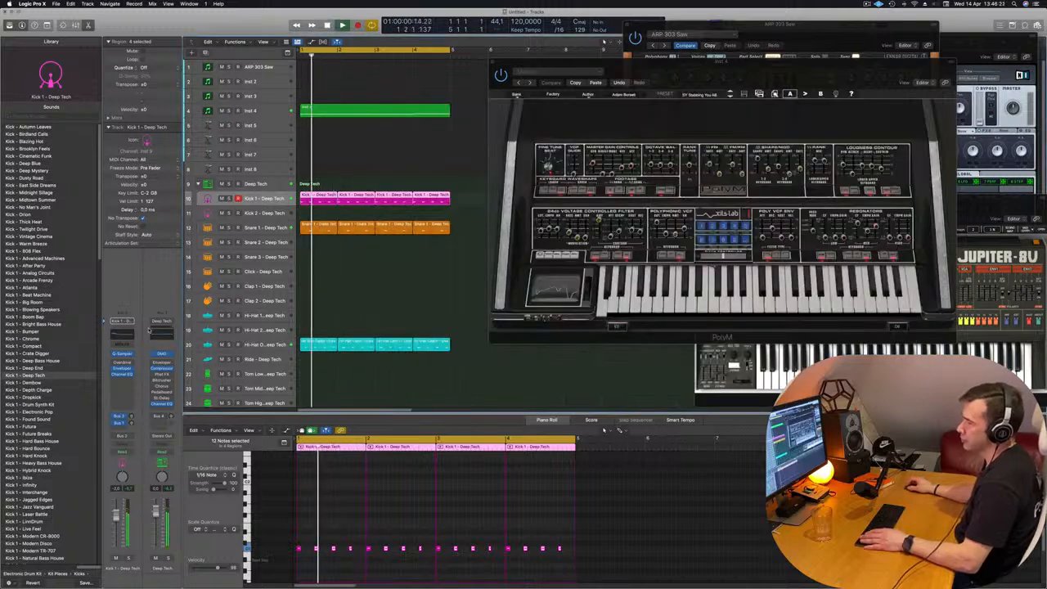
- Insert a stereo Compressor on the Kick 1 - Deep Tech channel, try its vintage models, choose Classic VCA, and close its window
click(122, 381)
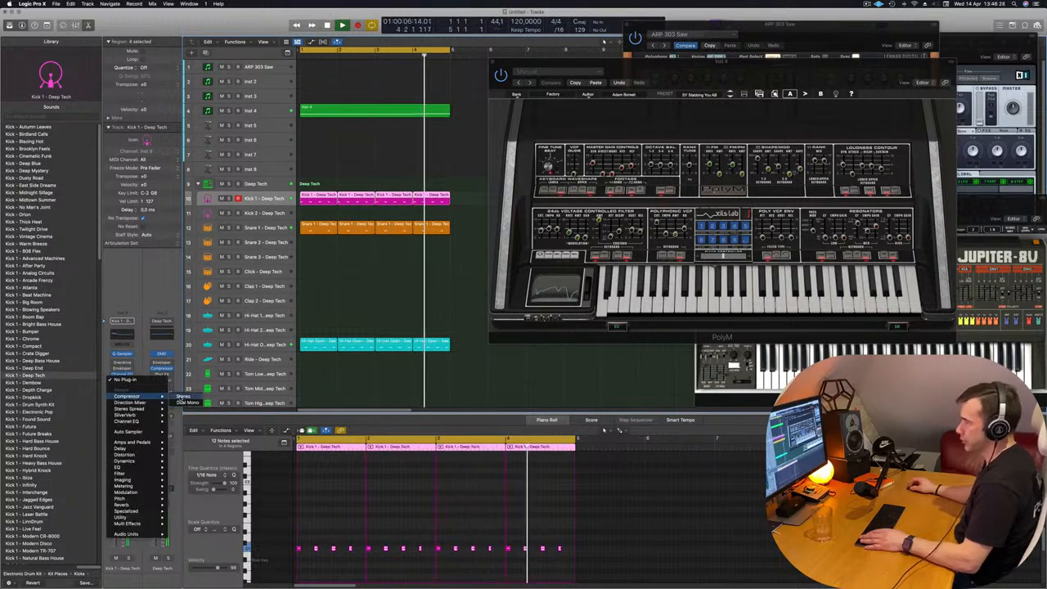
click(182, 397)
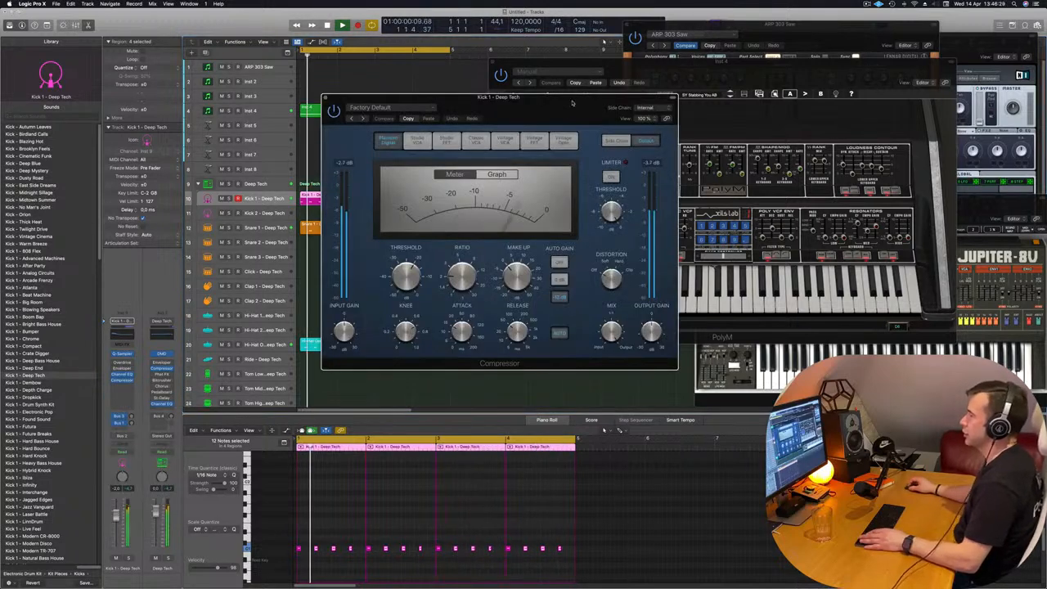
click(495, 152)
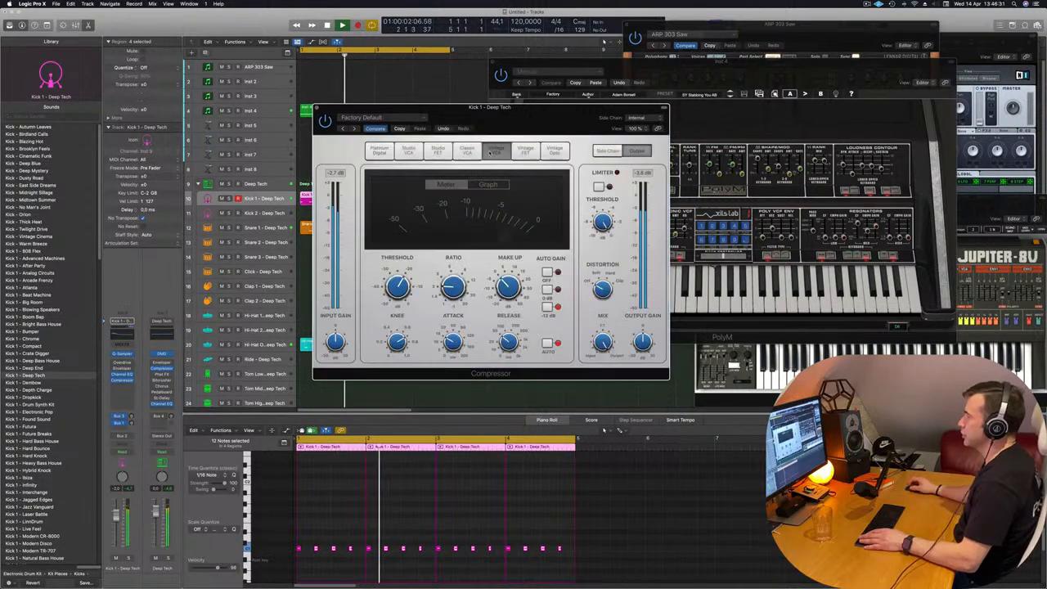
click(523, 151)
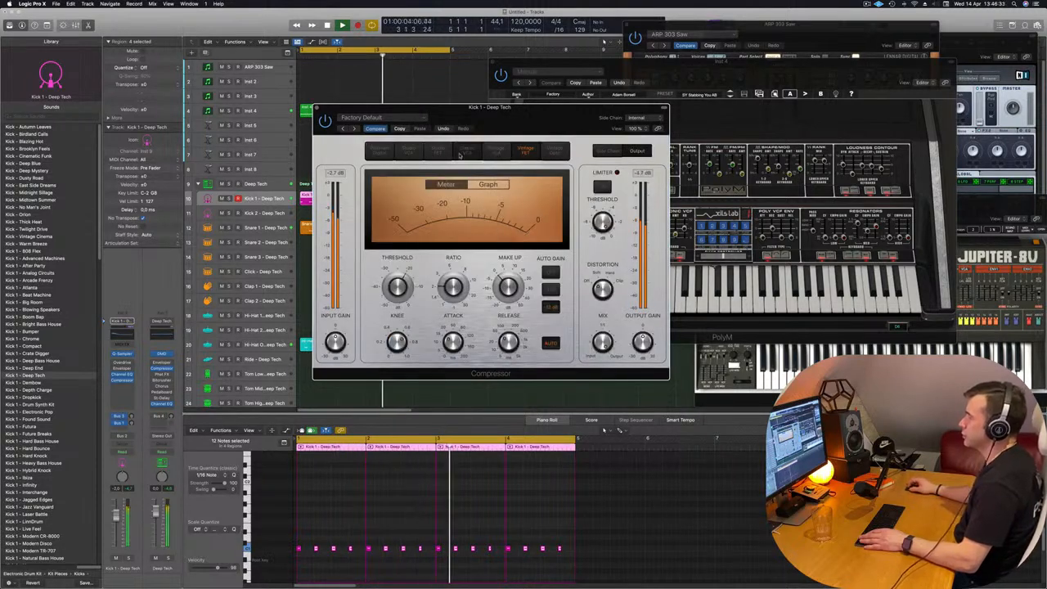
click(465, 152)
key(space)
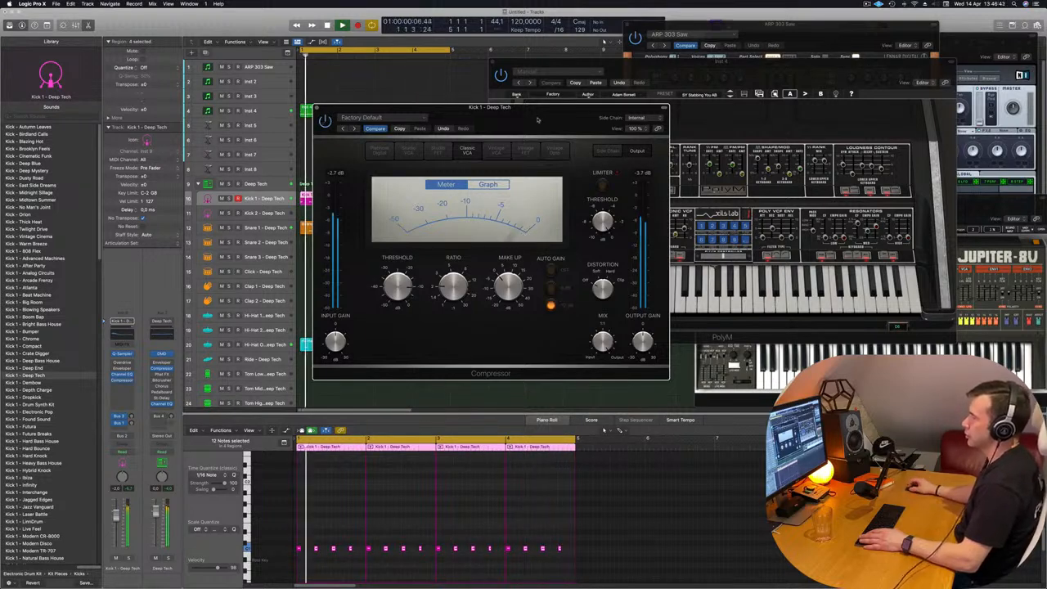
drag(536, 120, 523, 124)
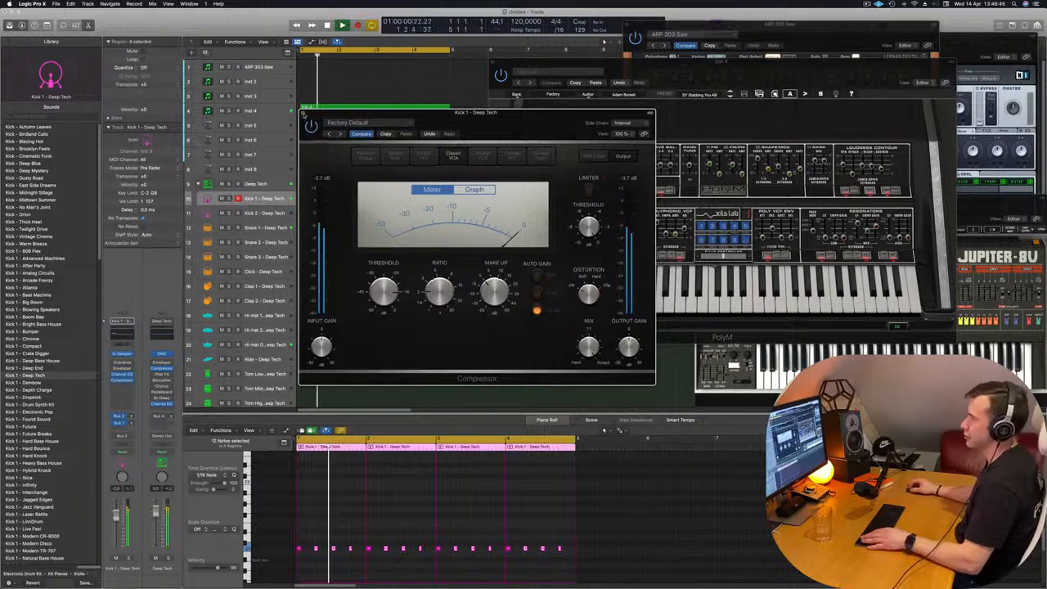
click(303, 114)
- Select the Inst 4 track, look through PolyM's settings and MIDI settings panel, and close the synth window
key(z)
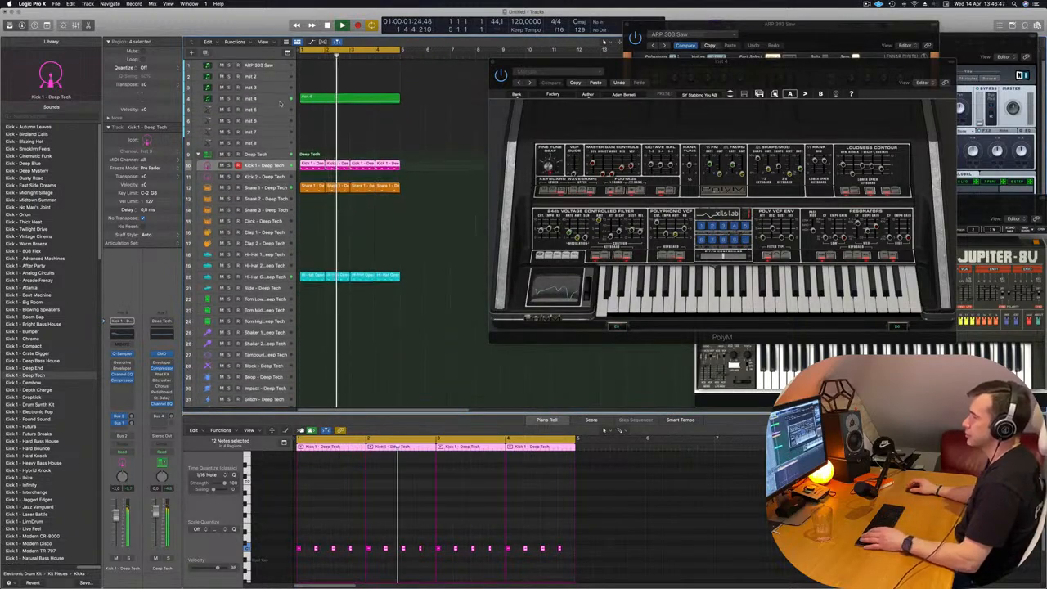
click(278, 96)
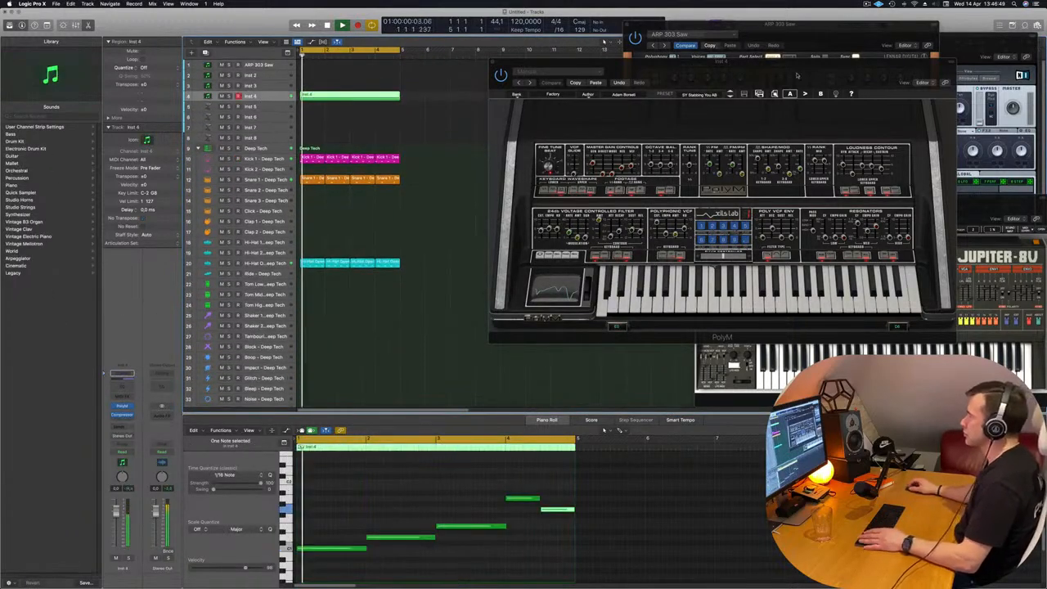
drag(797, 76, 630, 122)
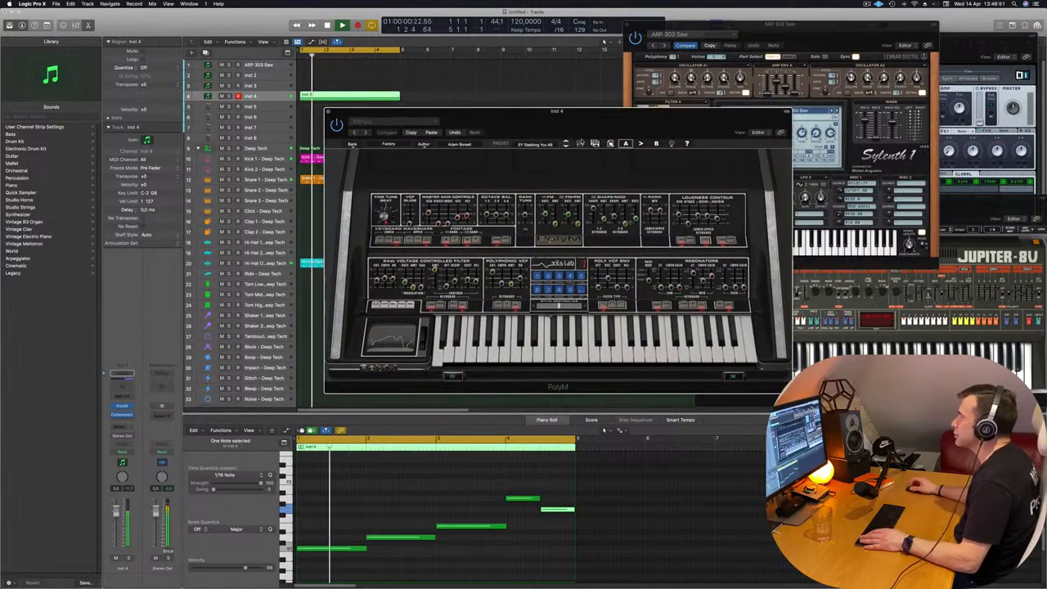
click(672, 144)
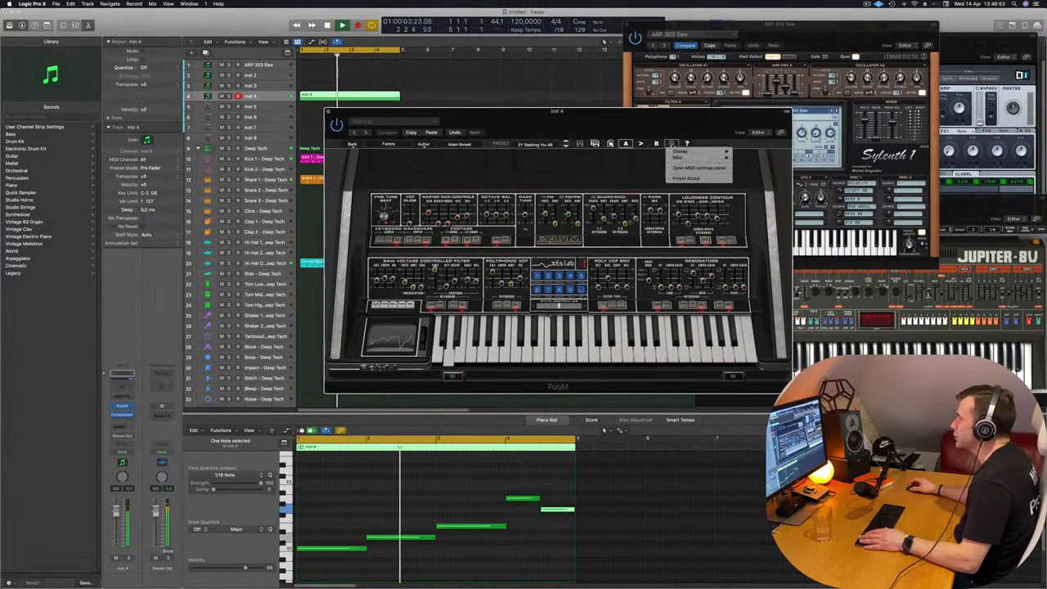
mouse_move(700, 151)
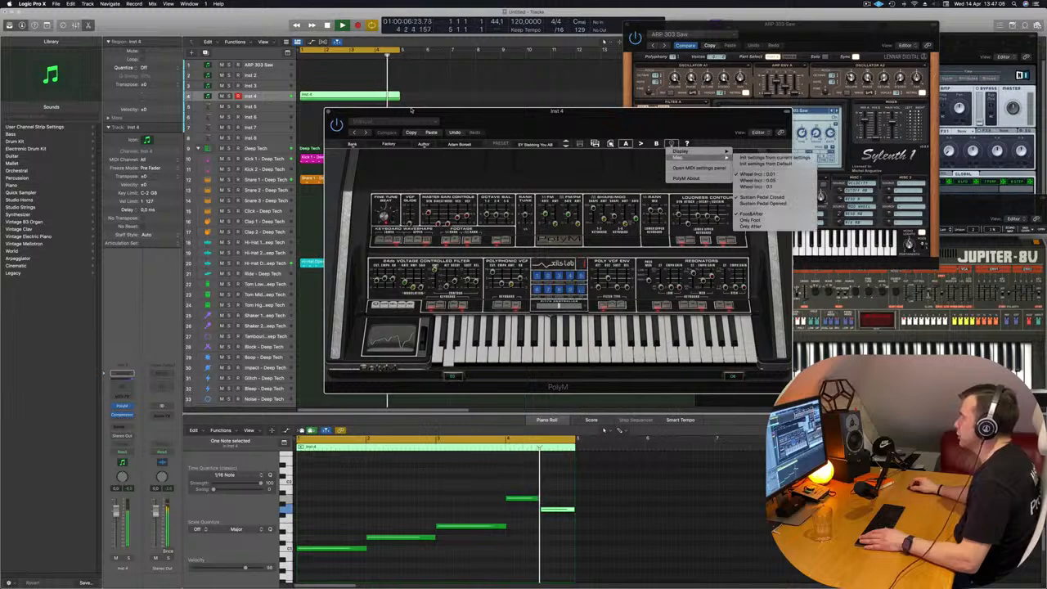
click(700, 168)
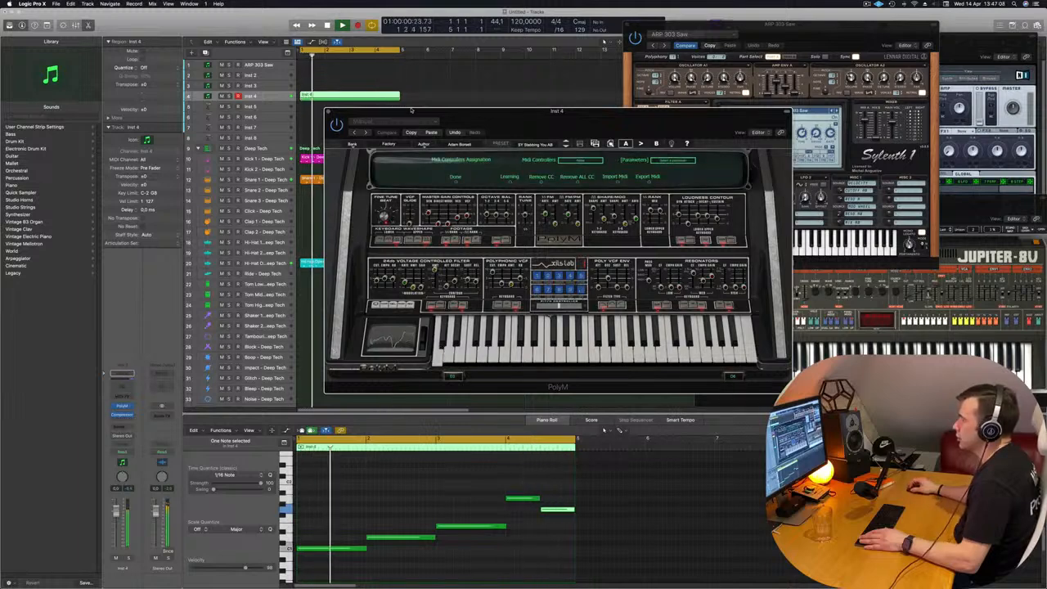
drag(605, 111, 669, 110)
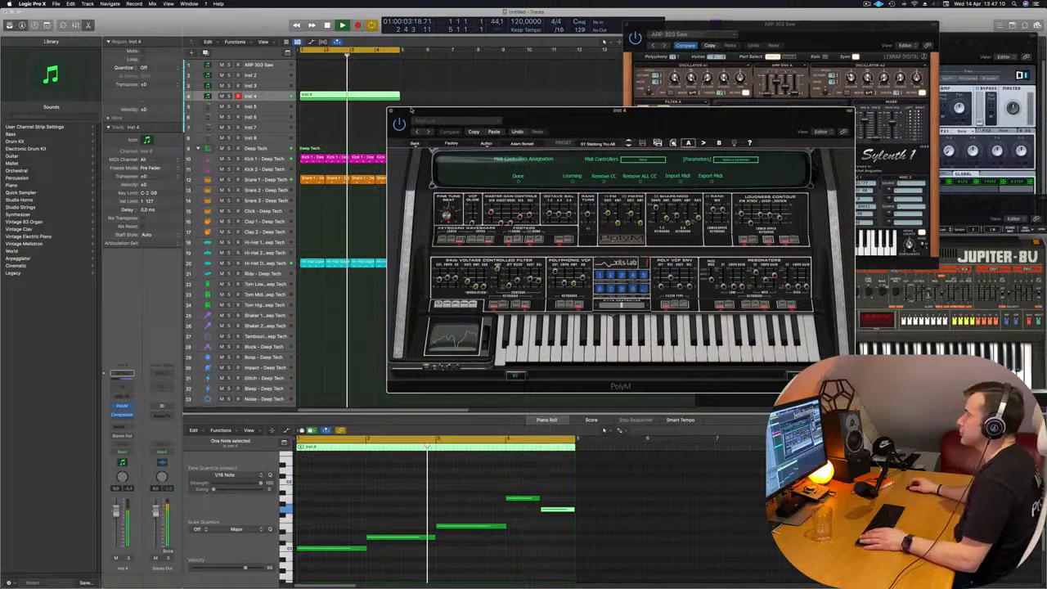
click(393, 111)
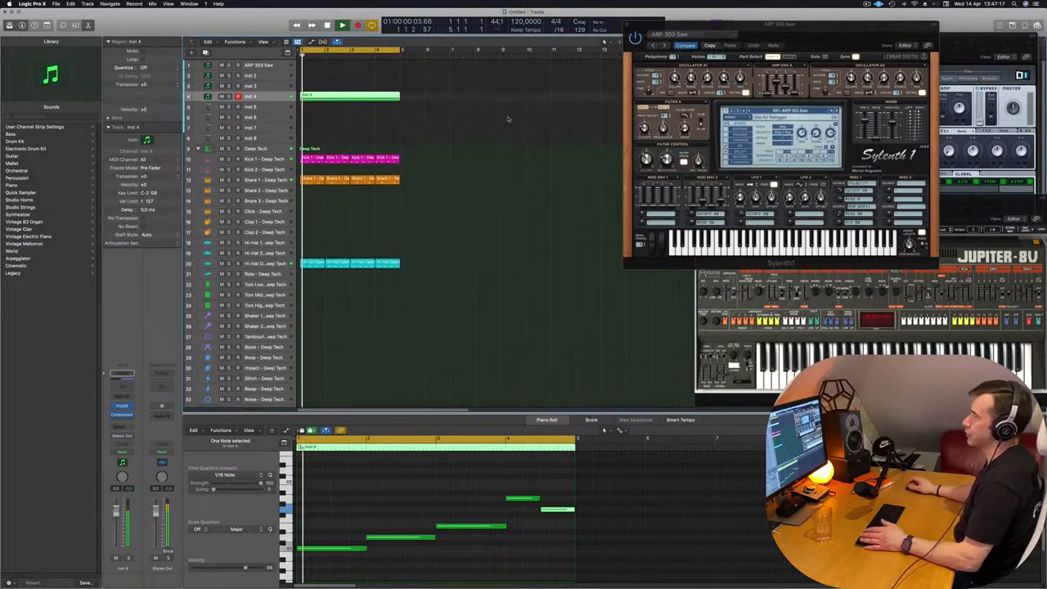
- Select the ARP 303 Saw track and bring up its Sylenth1 window over the arrangement
click(261, 65)
key(Return)
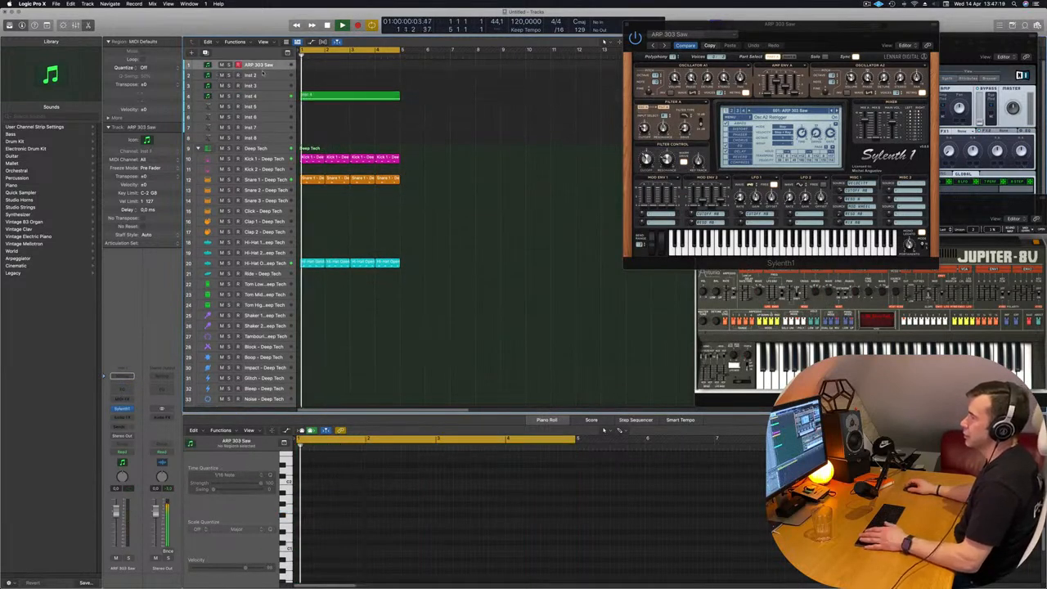
key(space)
key(space)
click(122, 409)
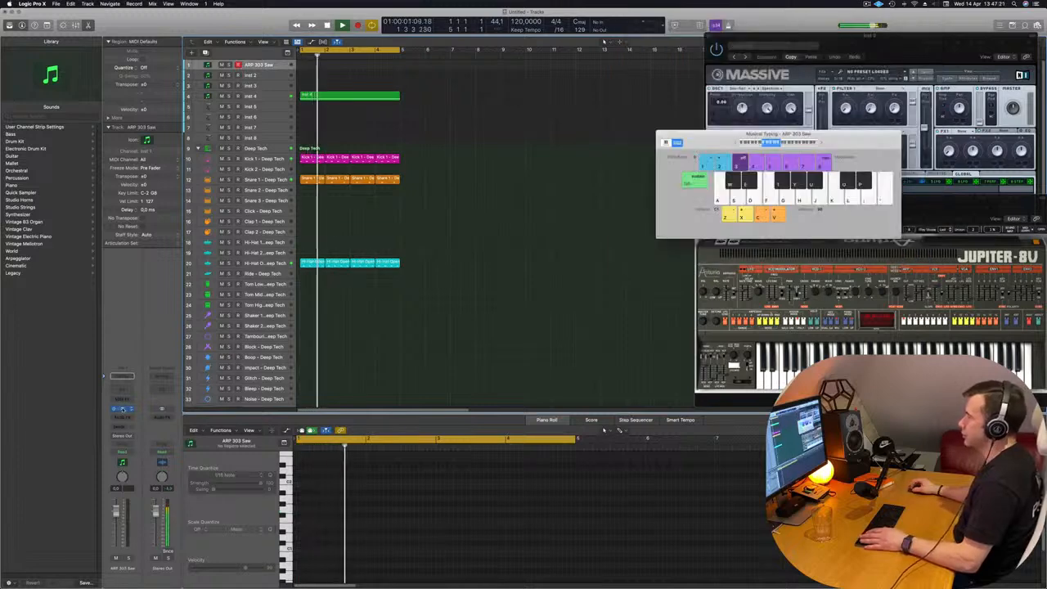
click(123, 409)
drag(817, 26, 566, 107)
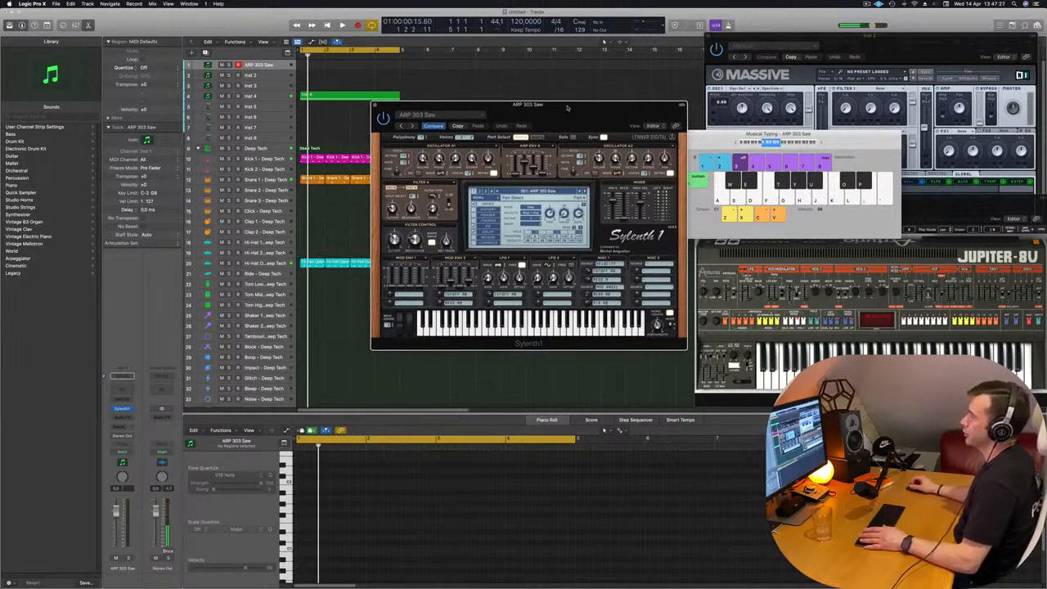
drag(579, 107, 580, 110)
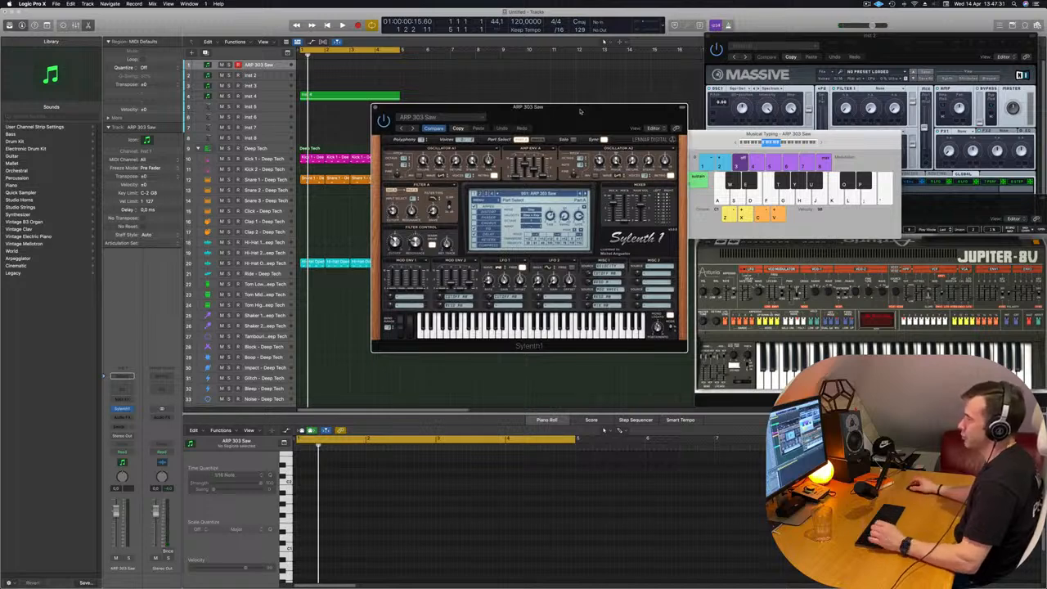
- Load the Sylenth1 Definitive Collection factory bank in Sylenth1
click(566, 197)
click(483, 200)
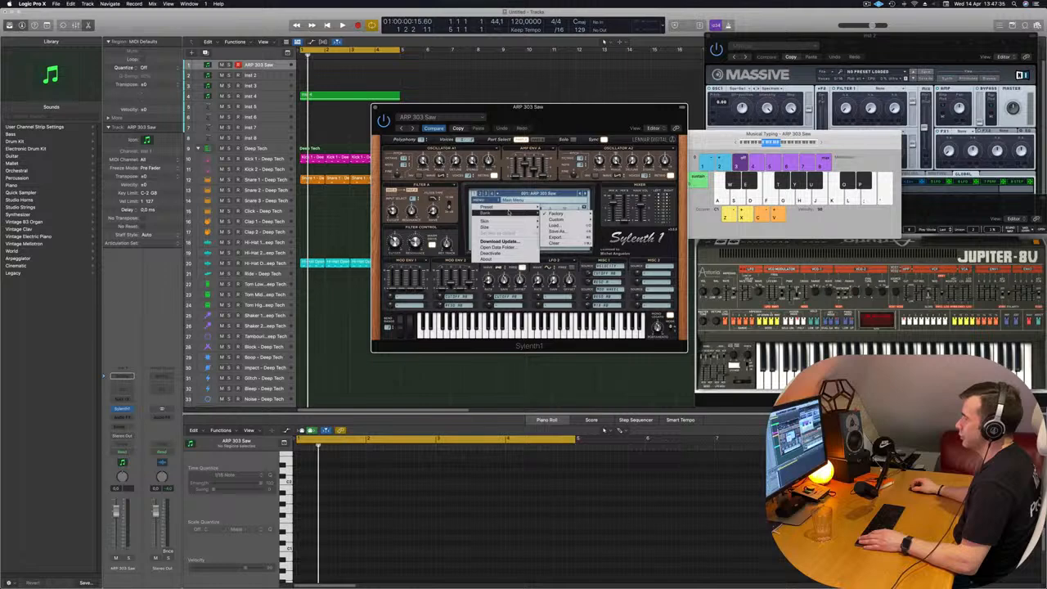
mouse_move(564, 215)
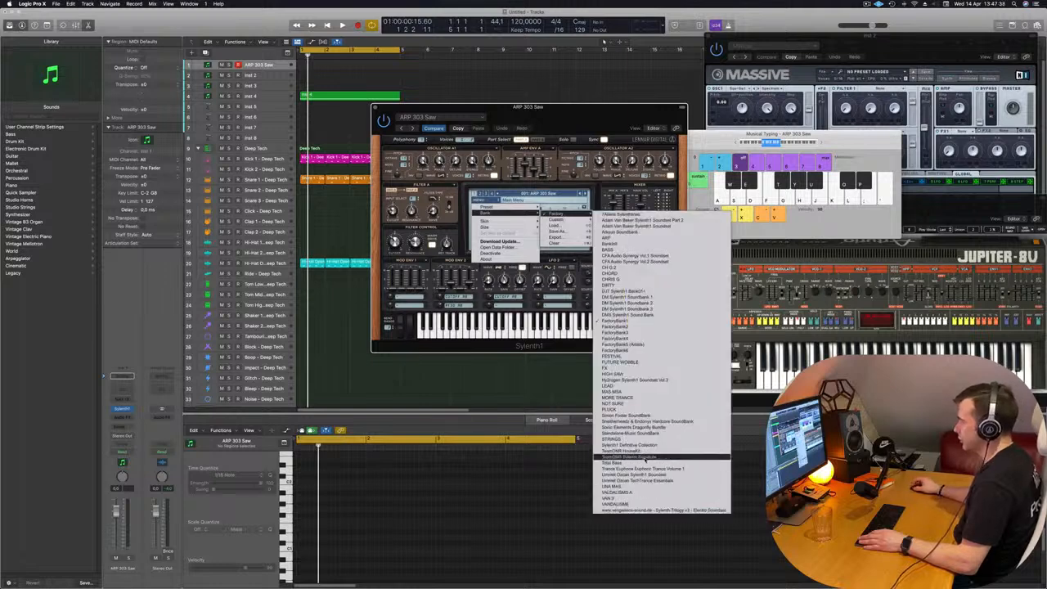
click(628, 445)
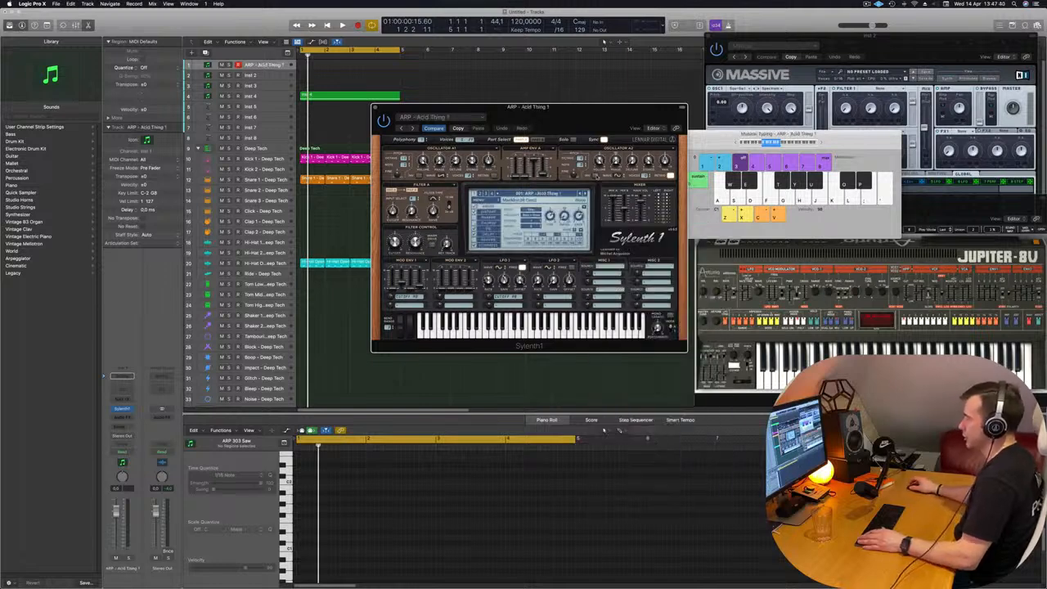
- Choose preset 247, PAD - Anjuna Pad, from the loaded bank and move the synth window clear of the regions
click(555, 194)
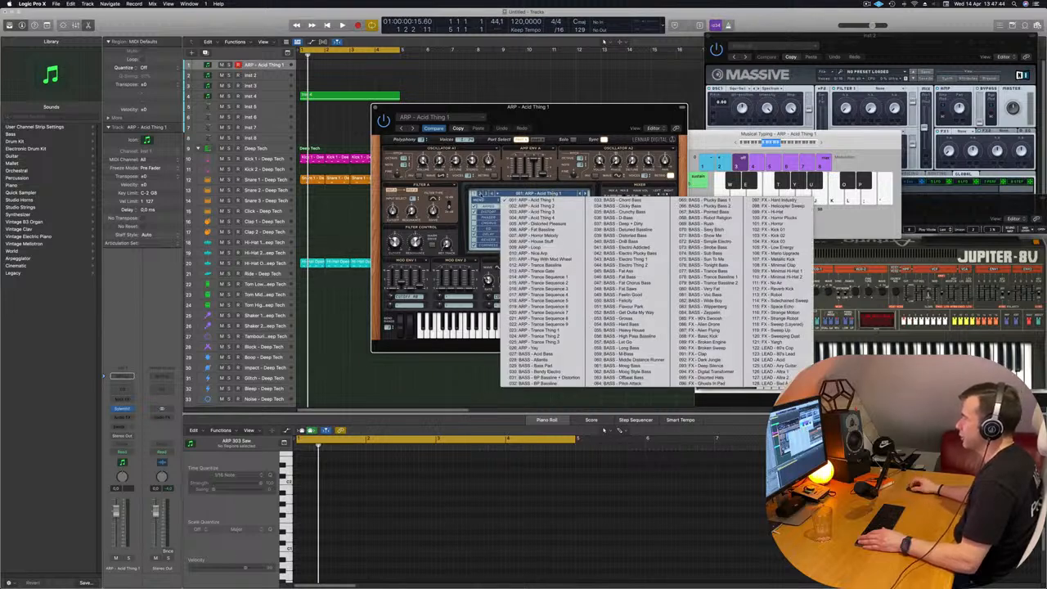
click(481, 194)
click(532, 193)
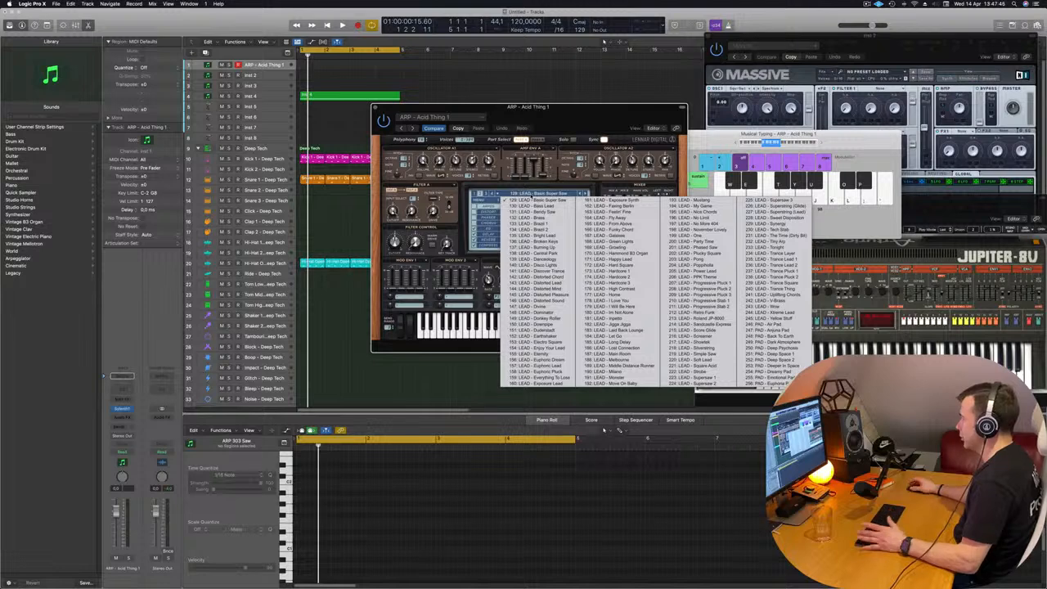
click(769, 334)
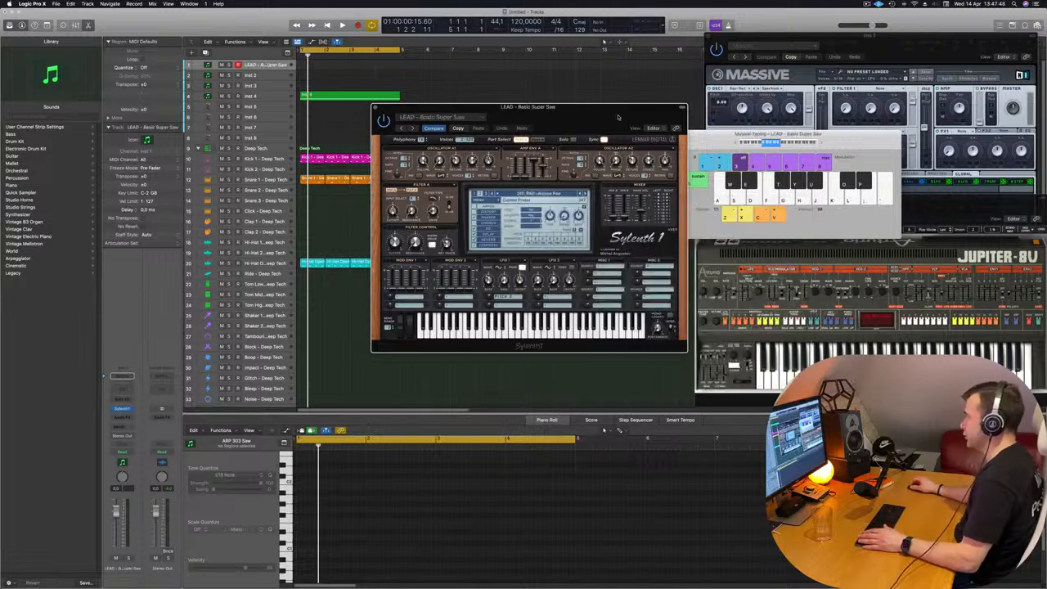
drag(586, 120, 708, 117)
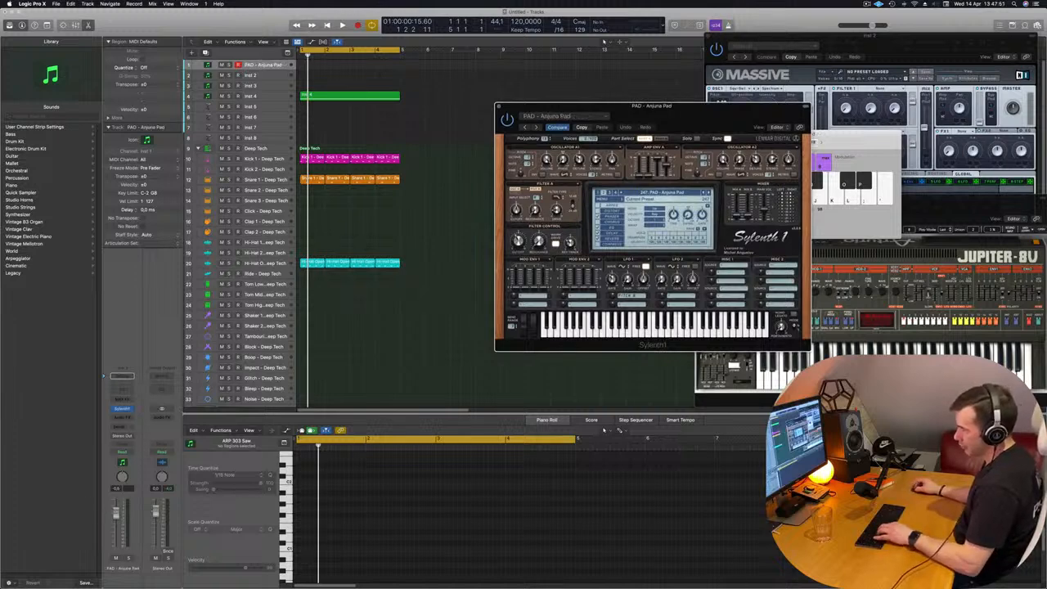
- Record a short melody with Musical Typing on the PAD - Anjuna Pad track while the drum loop plays
click(262, 377)
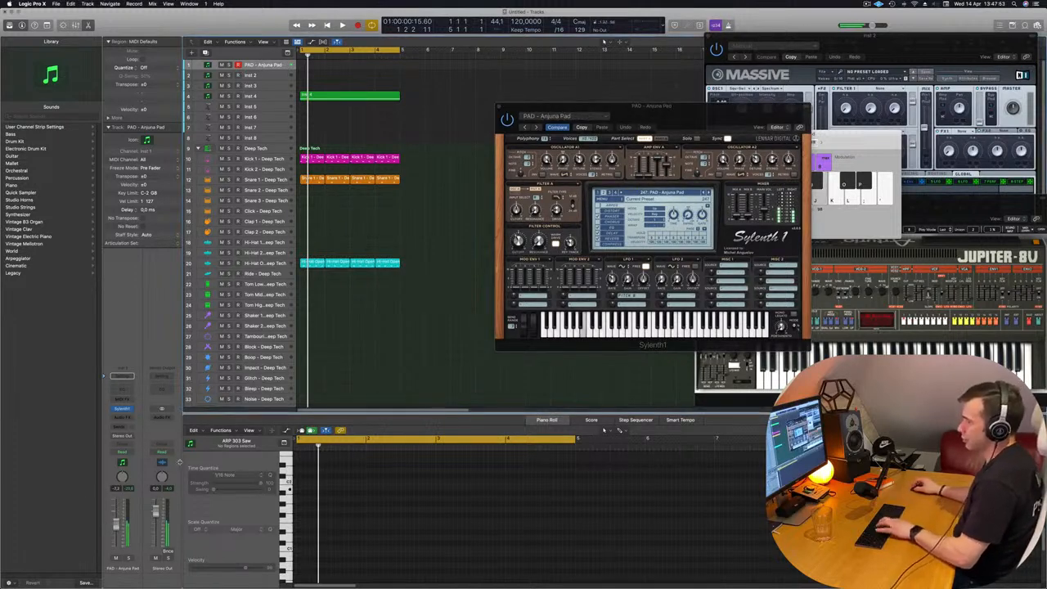
key(space)
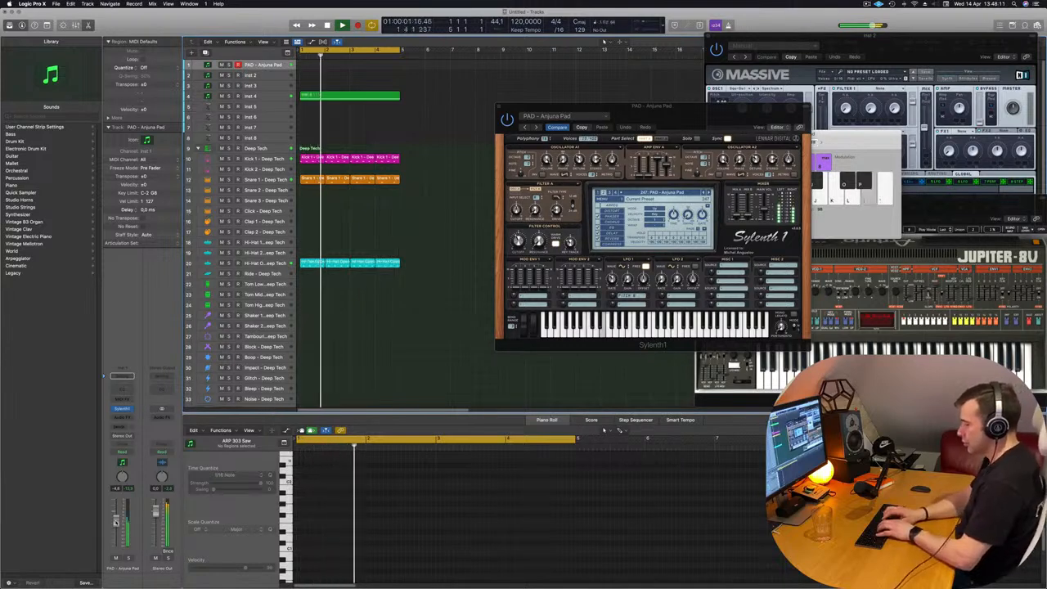
key(r)
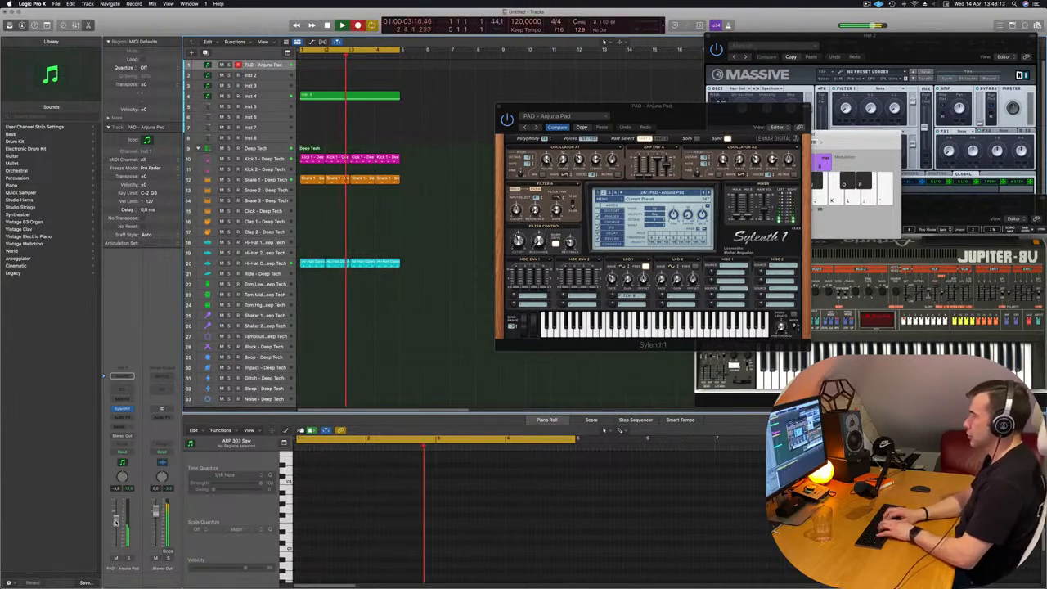
key(apostrophe)
key(semicolon)
key(l)
key(k)
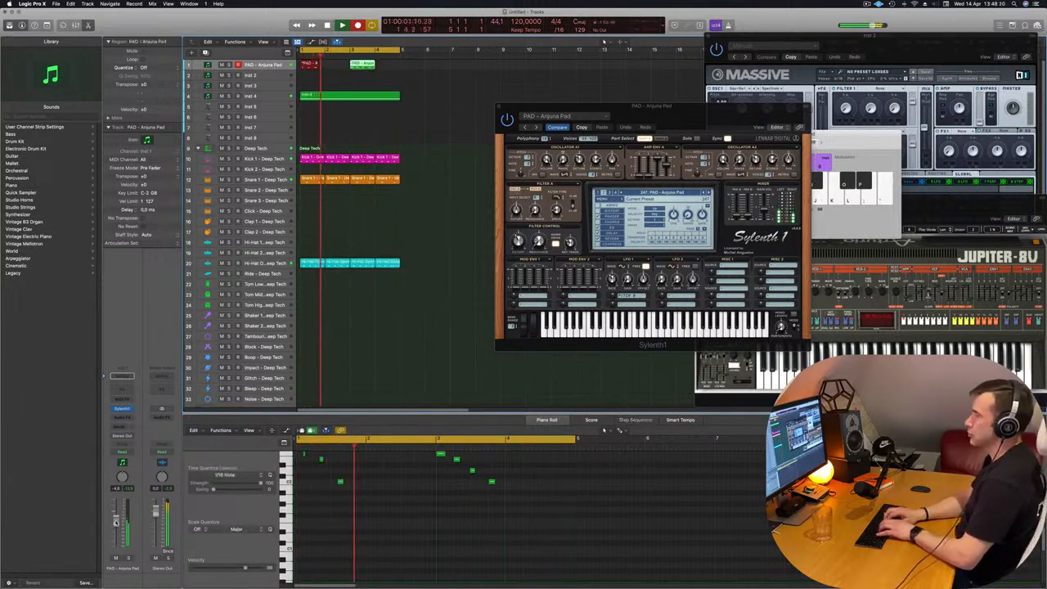
key(l)
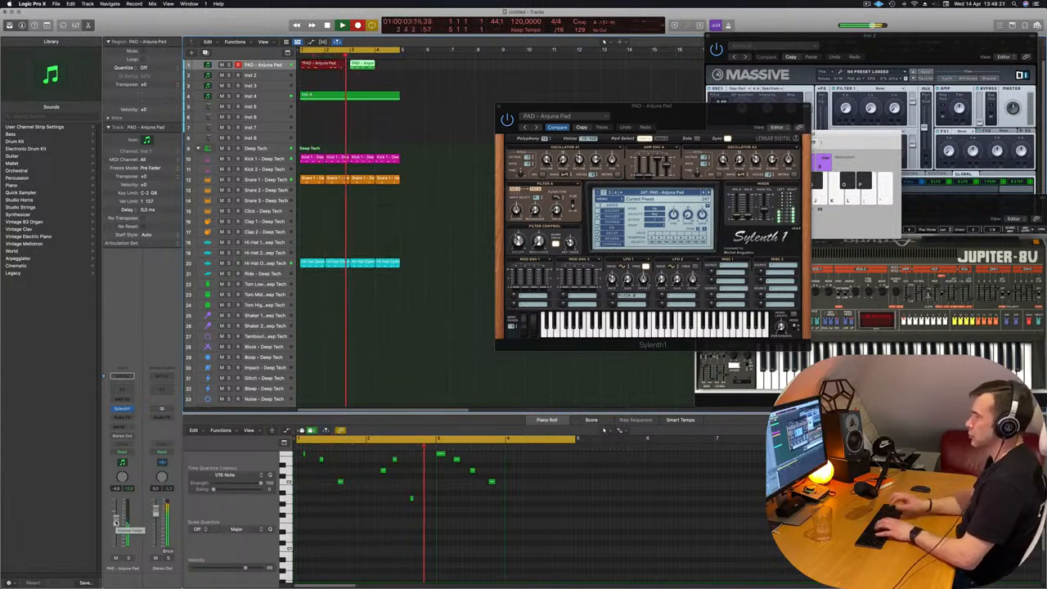
key(space)
key(space)
- Quantize all notes of the first recorded Anjuna Pad region to 1/16 and play the result
click(372, 520)
key(space)
key(space)
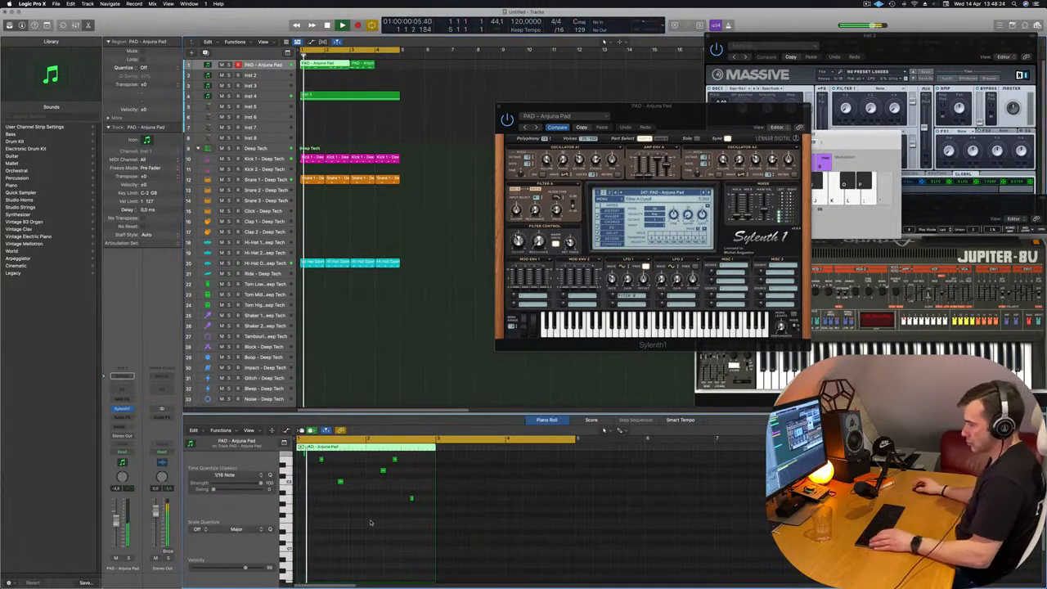
key(super+a)
key(q)
key(space)
key(space)
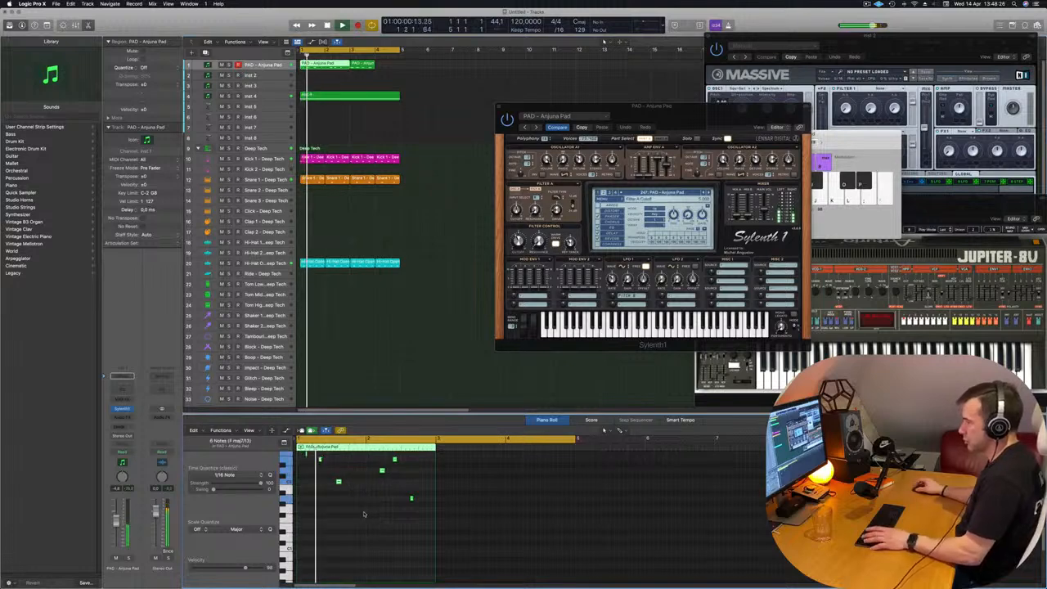
- Move the first pad melody note to the region start and shift the second and third notes one sixteenth earlier
key(space)
key(space)
key(space)
key(super+Right)
key(super+Right)
scroll(364, 514, up, 5)
click(305, 541)
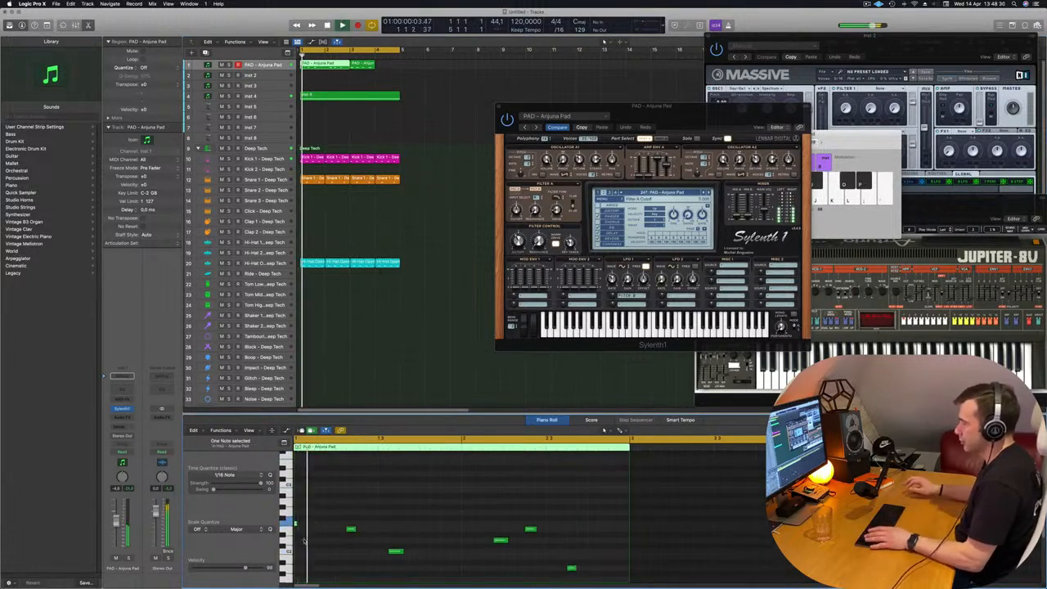
drag(347, 515, 400, 560)
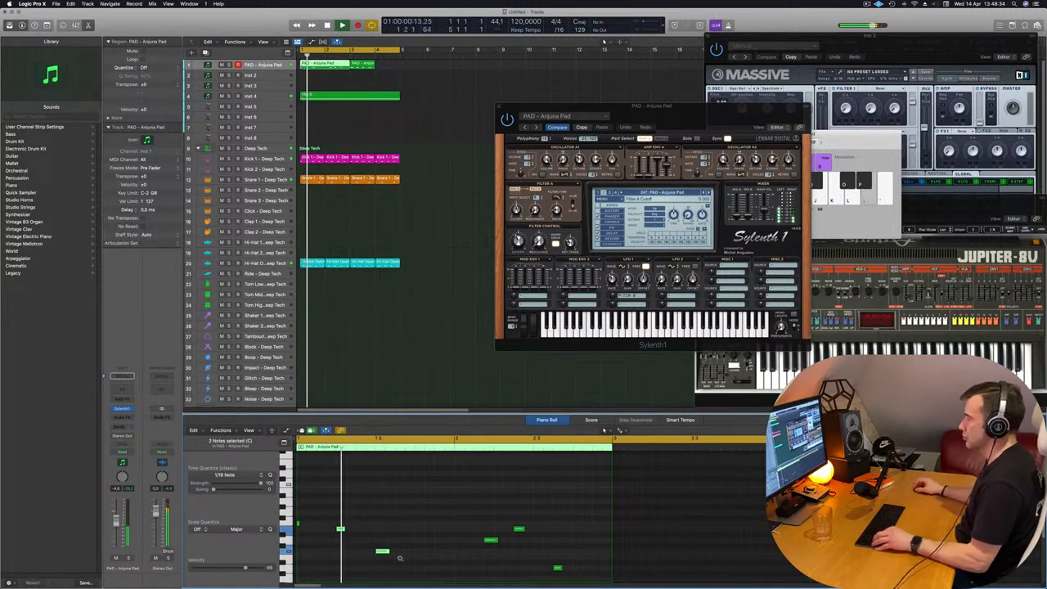
key(super+Left)
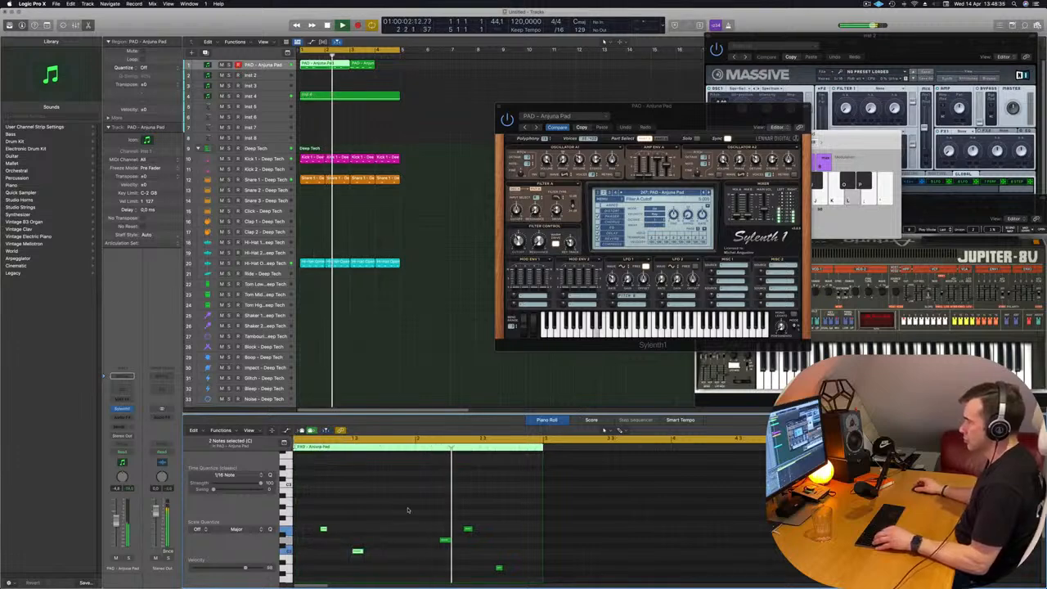
- Delete the short second Anjuna Pad region that follows the two-bar melody region
scroll(438, 512, down, 2)
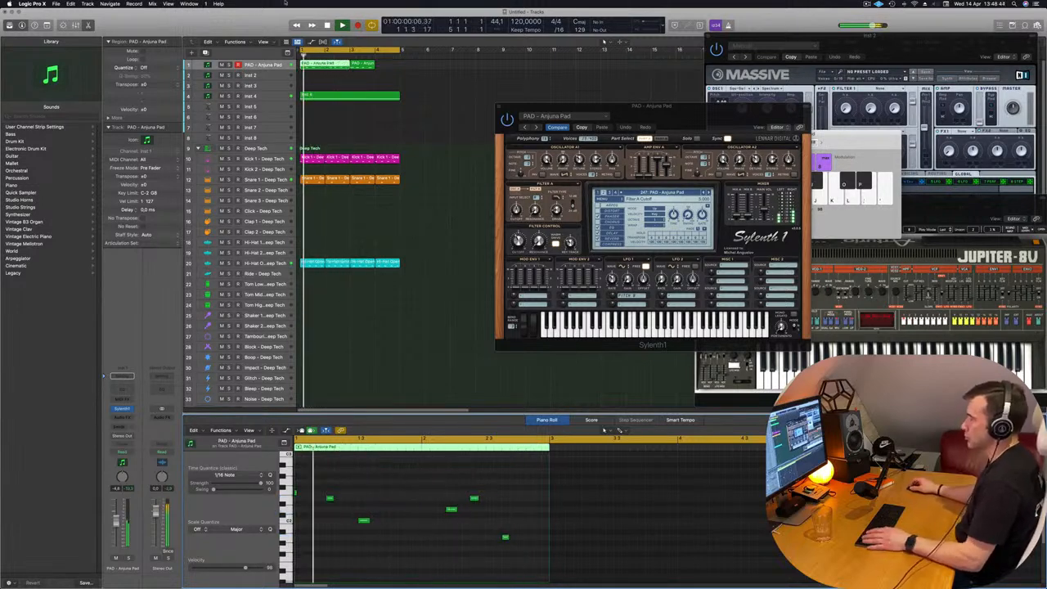
key(Delete)
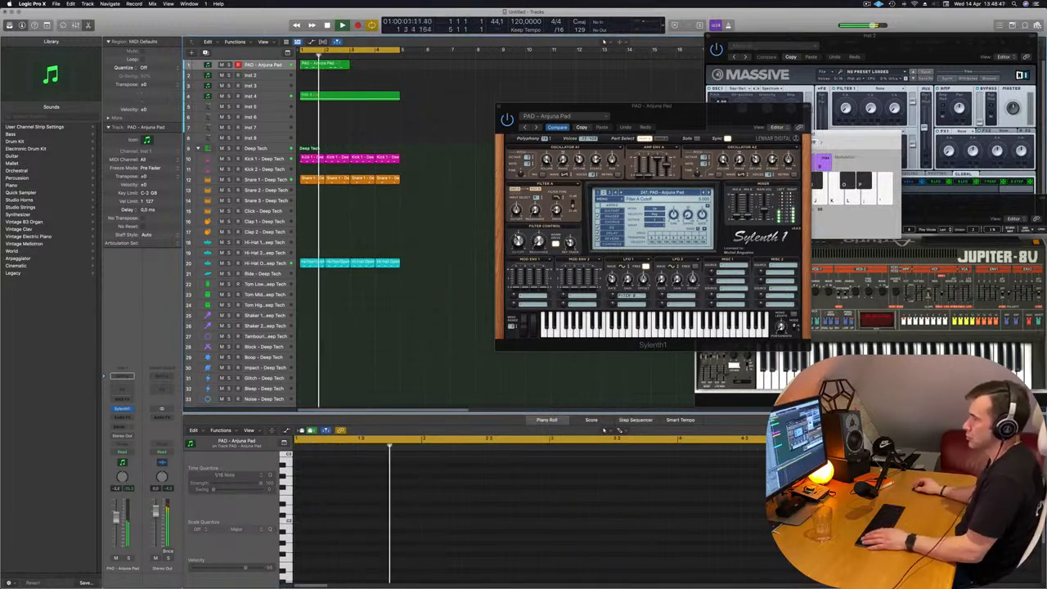
key(space)
- Try nudging the last three melody notes earlier and later together, and return them to their quantized positions
click(328, 67)
drag(438, 492, 506, 544)
key(space)
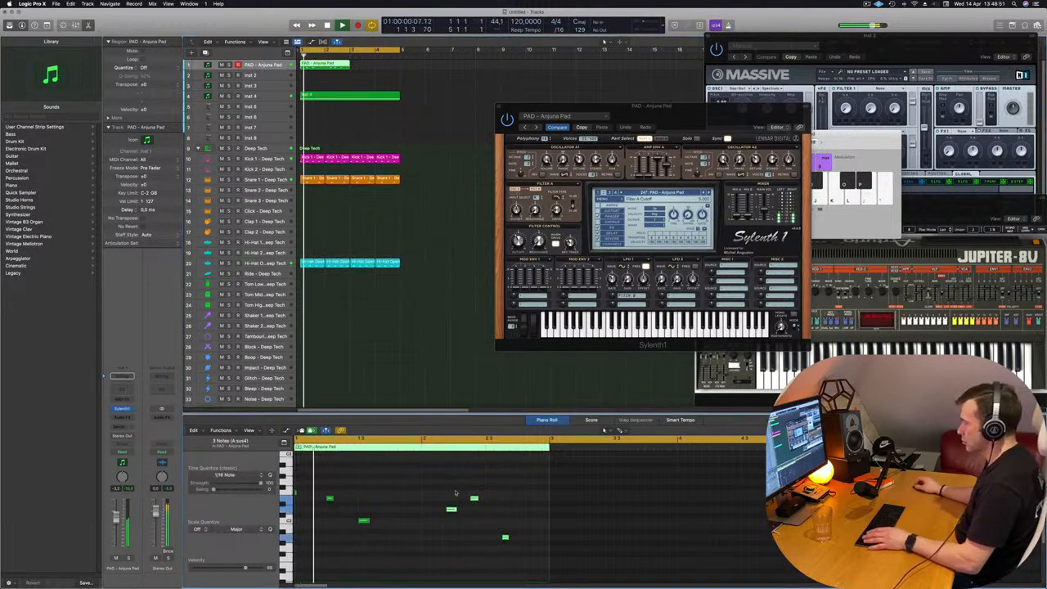
drag(425, 471, 541, 551)
key(space)
key(alt+Left)
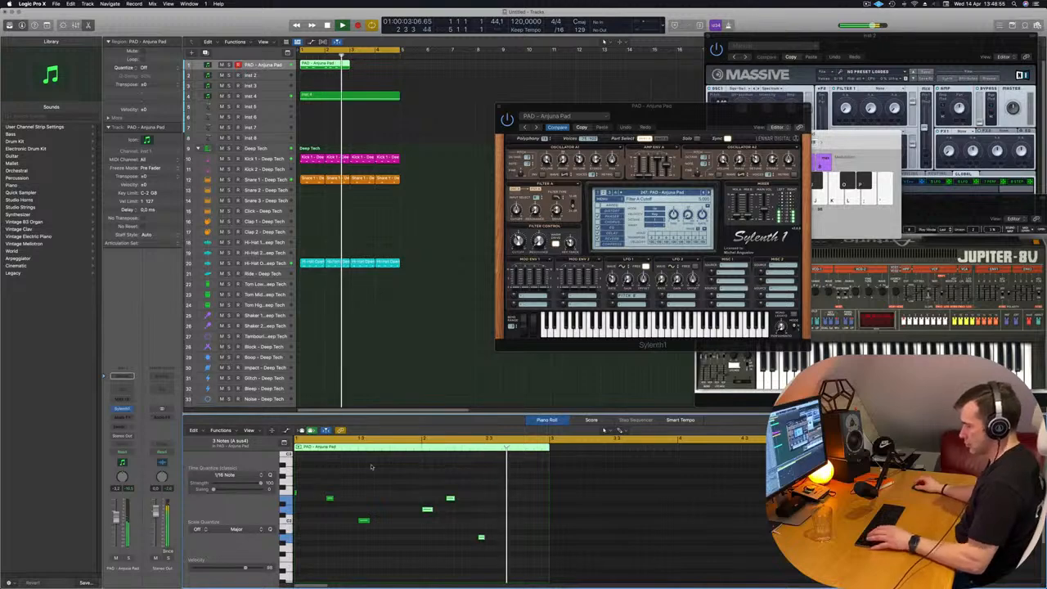
key(alt+Right)
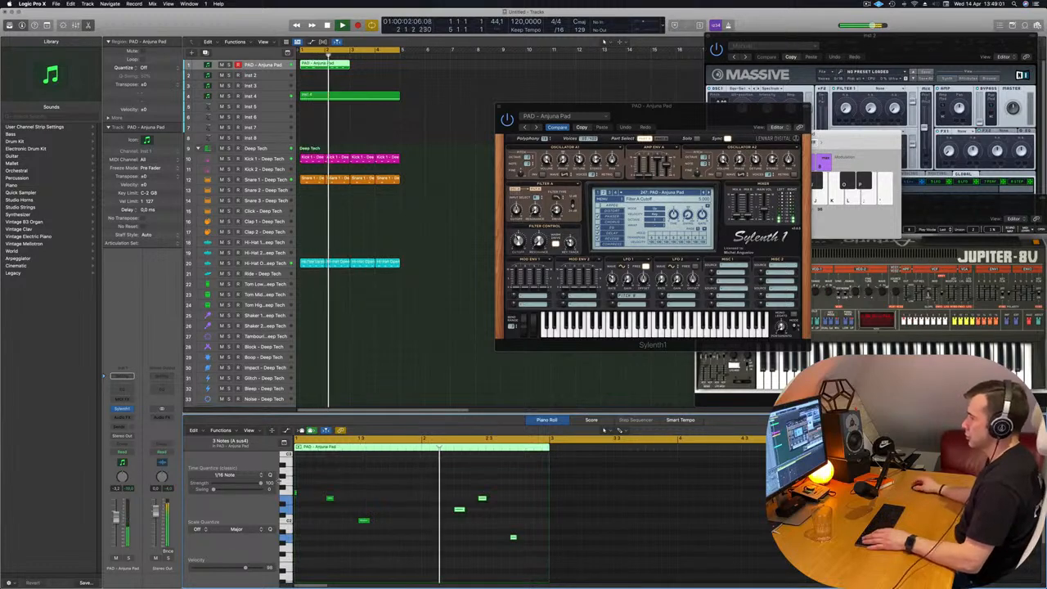
key(alt+Left)
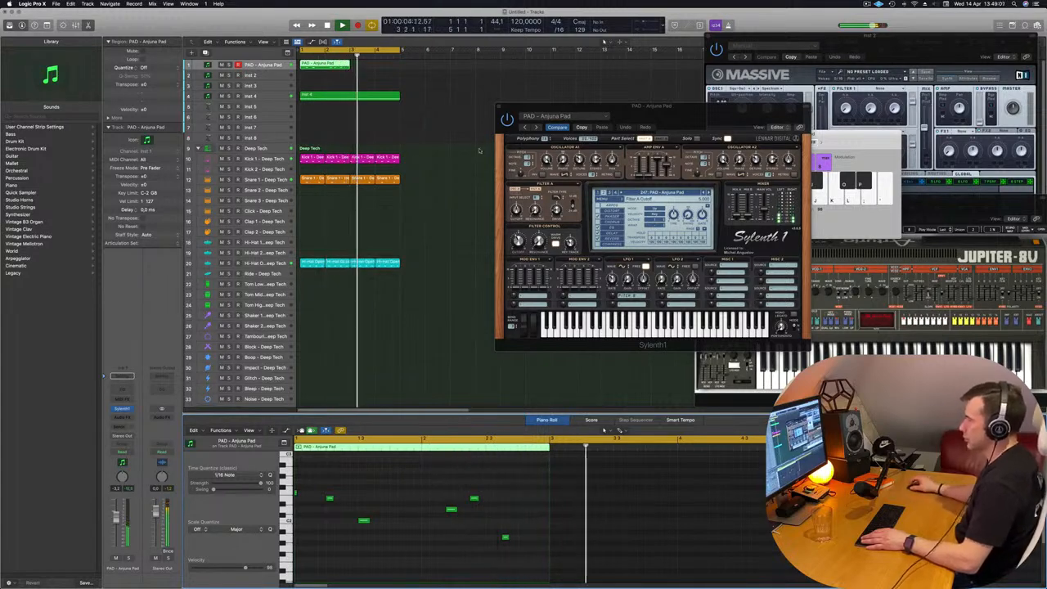
- Copy the two-bar Anjuna Pad region to bar 3 and close the Musical Typing keyboard
key(space)
drag(332, 63, 382, 67)
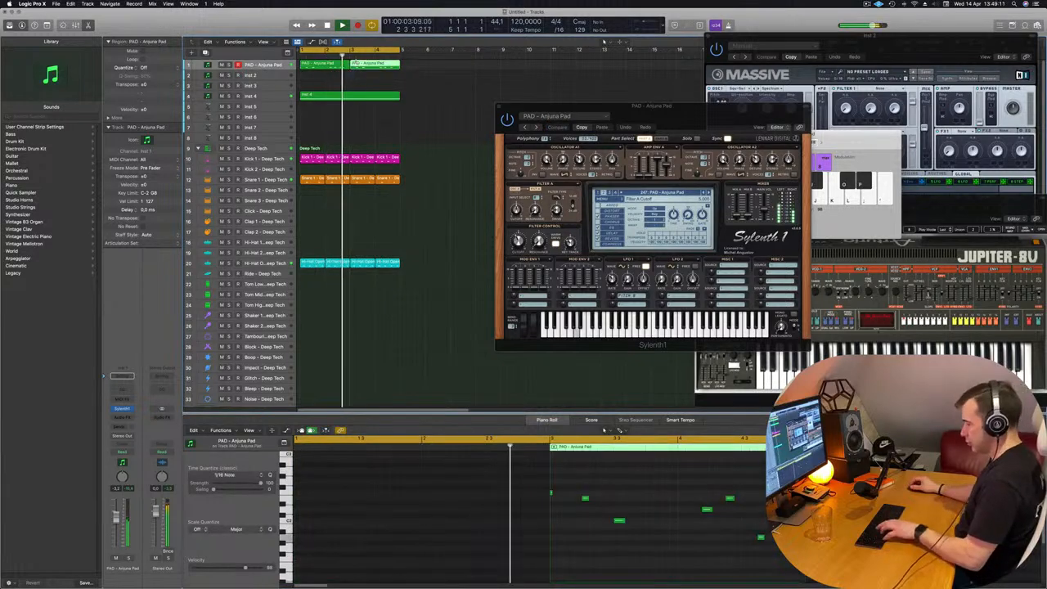
key(super+k)
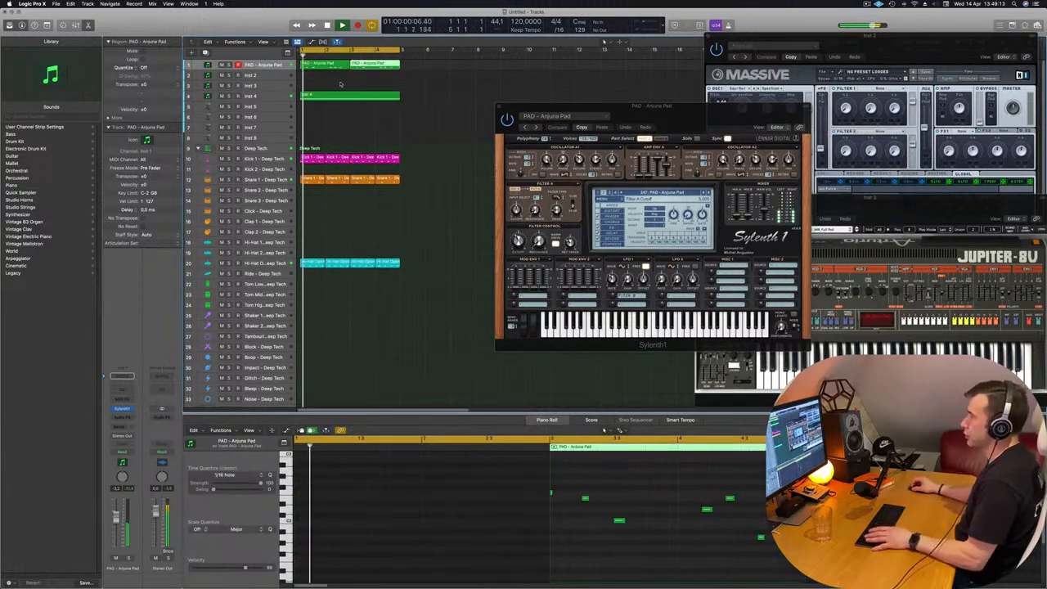
- Select both Anjuna Pad regions for editing together and lengthen the opening note of bar 1 to about a sixteenth
drag(341, 83, 355, 68)
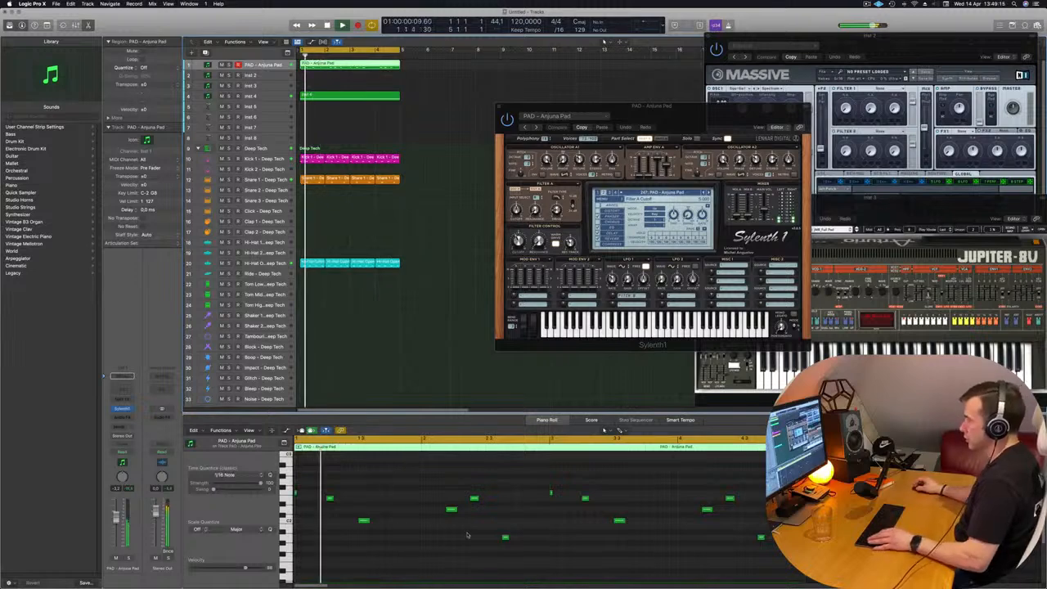
key(super+Left)
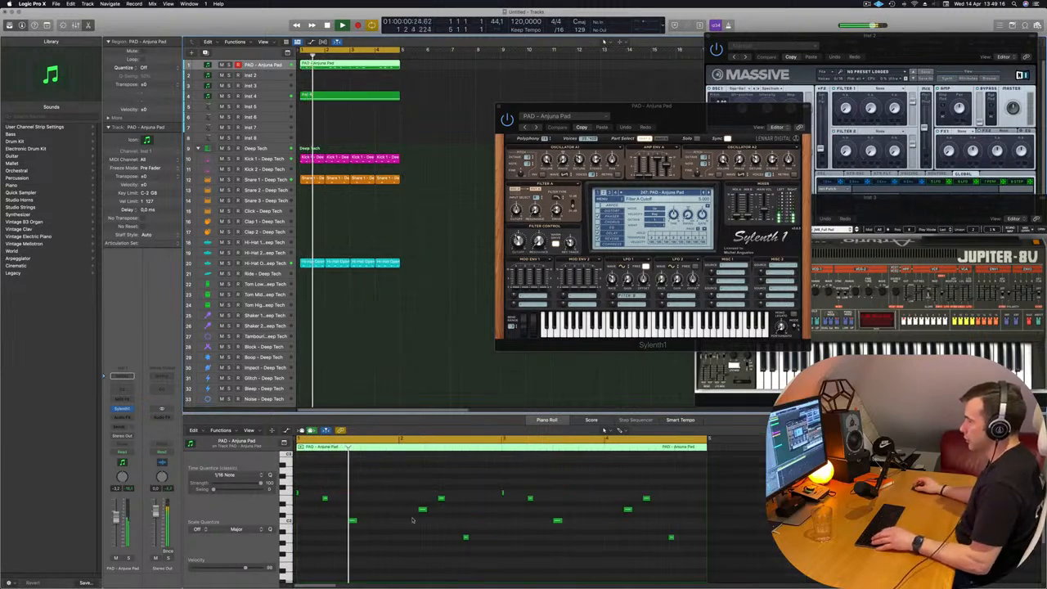
click(299, 495)
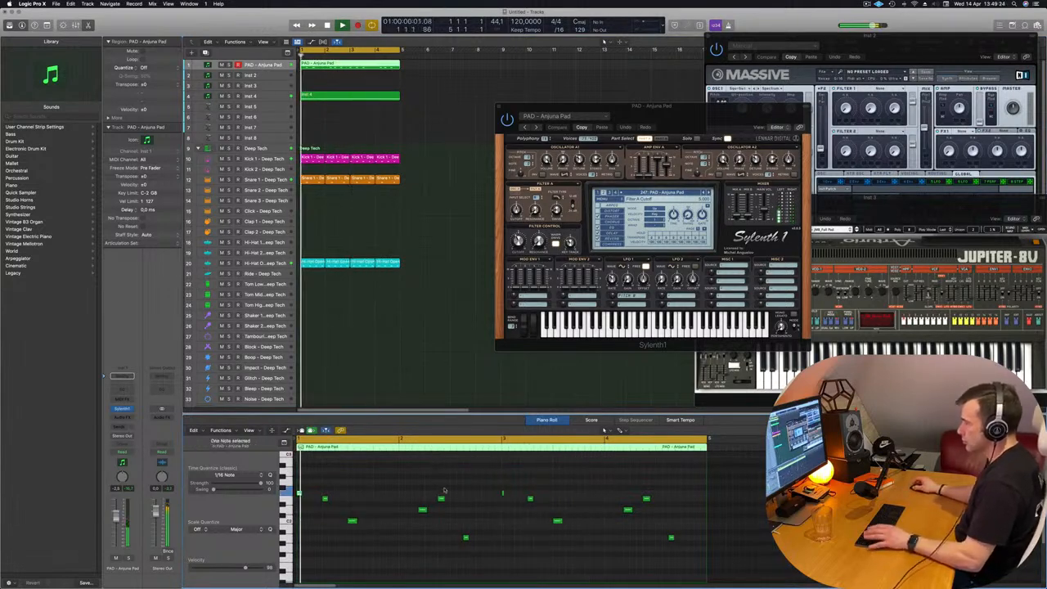
scroll(447, 494, up, 2)
scroll(485, 513, down, 1)
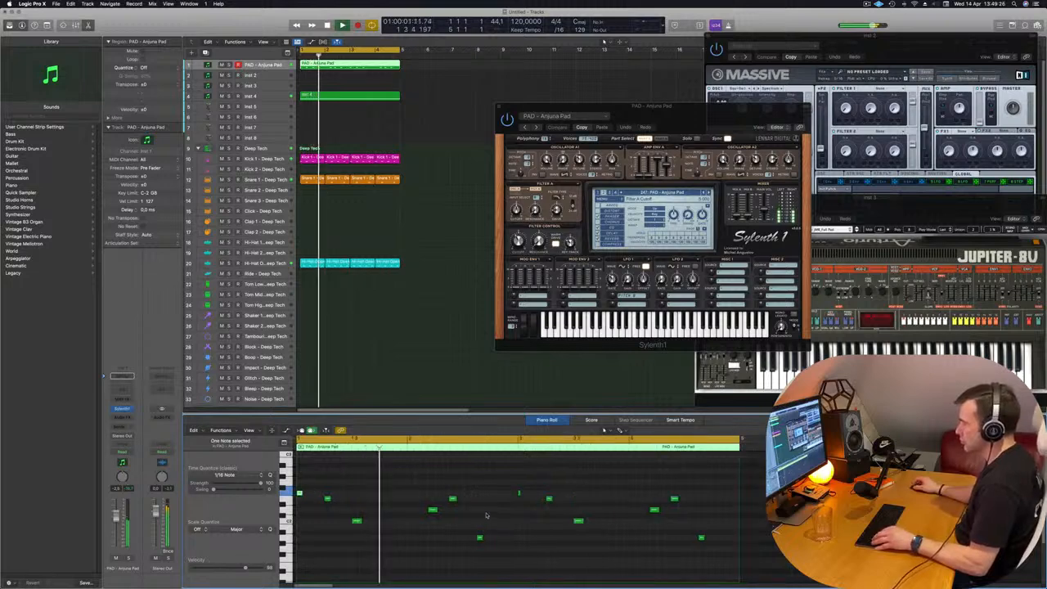
scroll(462, 514, up, 2)
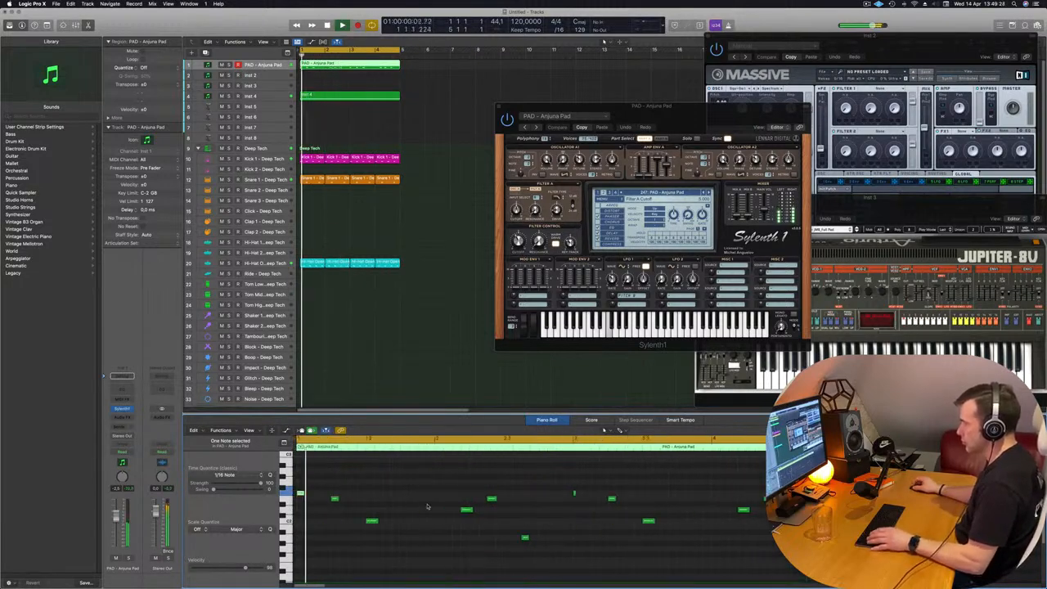
- Move the first pad note in bar 2 to beat 2, after trying it one sixteenth earlier
click(467, 510)
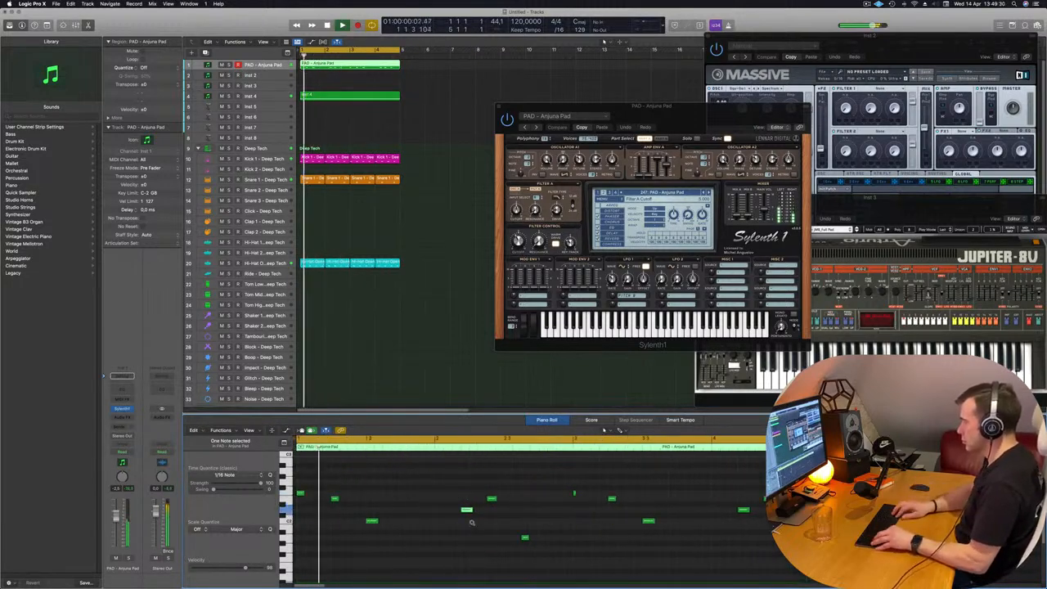
key(alt+Left)
click(472, 524)
scroll(468, 528, down, 1)
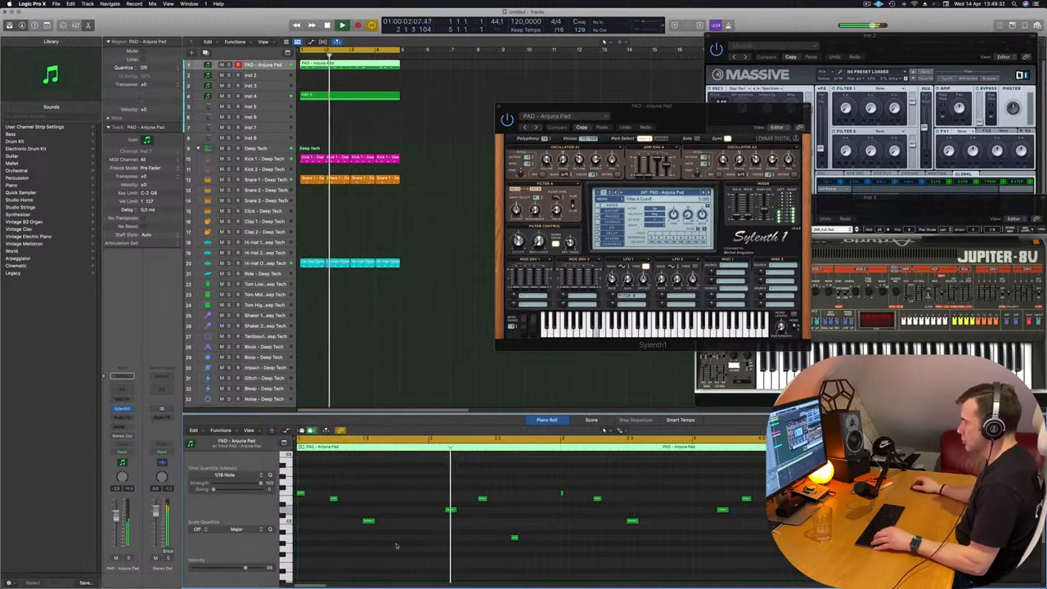
click(446, 510)
scroll(446, 510, up, 1)
key(Return)
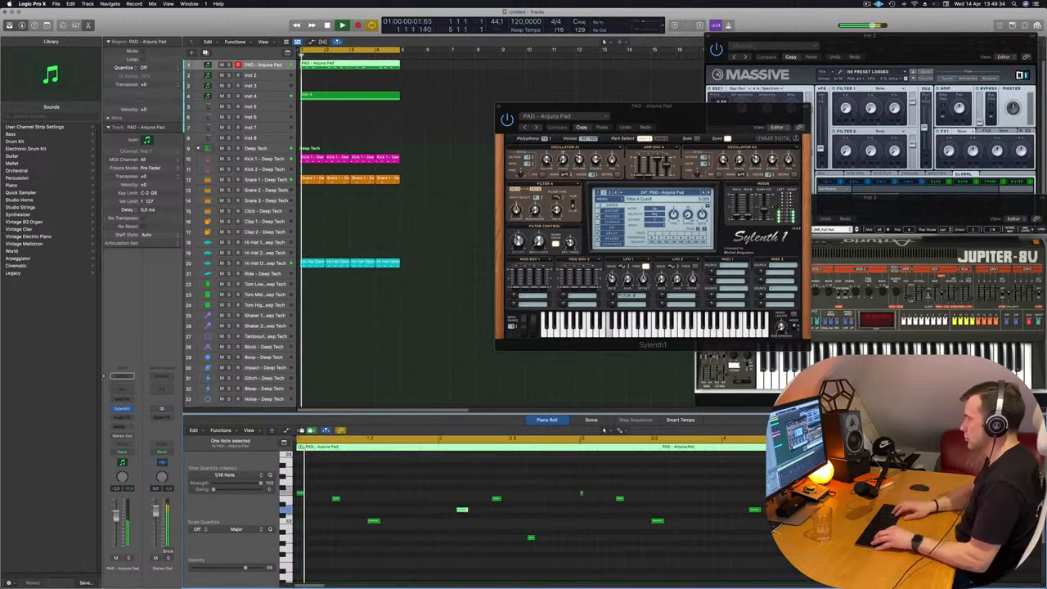
key(alt+Right)
key(alt+Right)
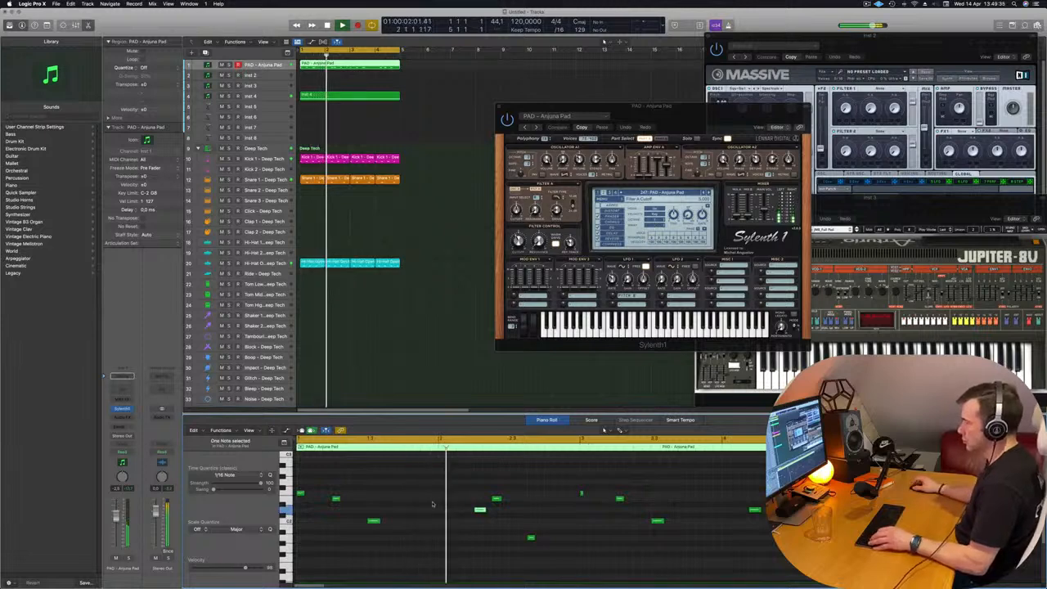
scroll(576, 504, down, 1)
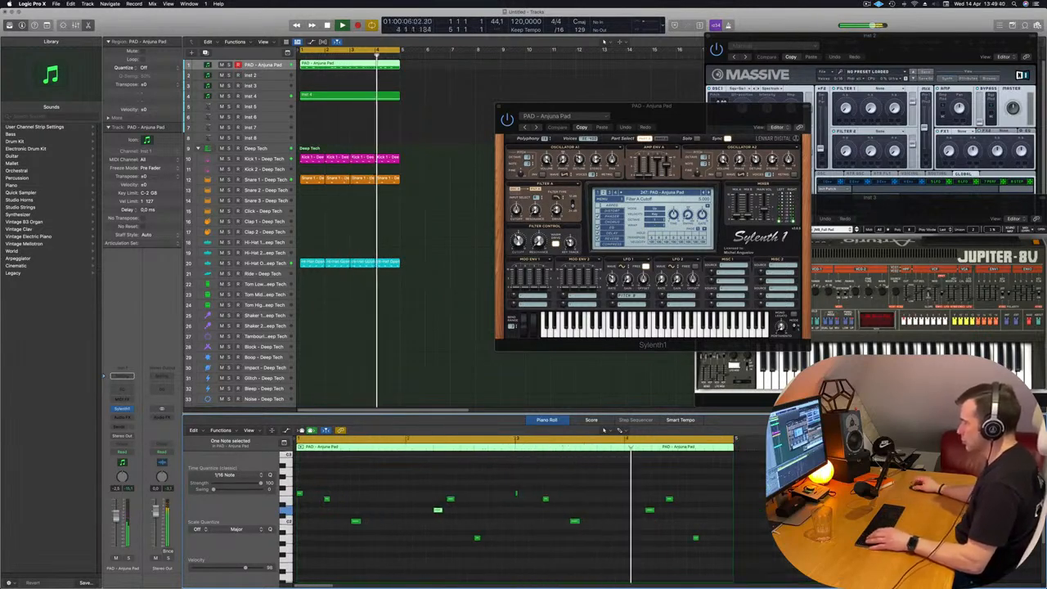
- Lengthen the opening F2 note of bar 3 to one sixteenth and raise the first note of bar 4 two semitones
click(517, 494)
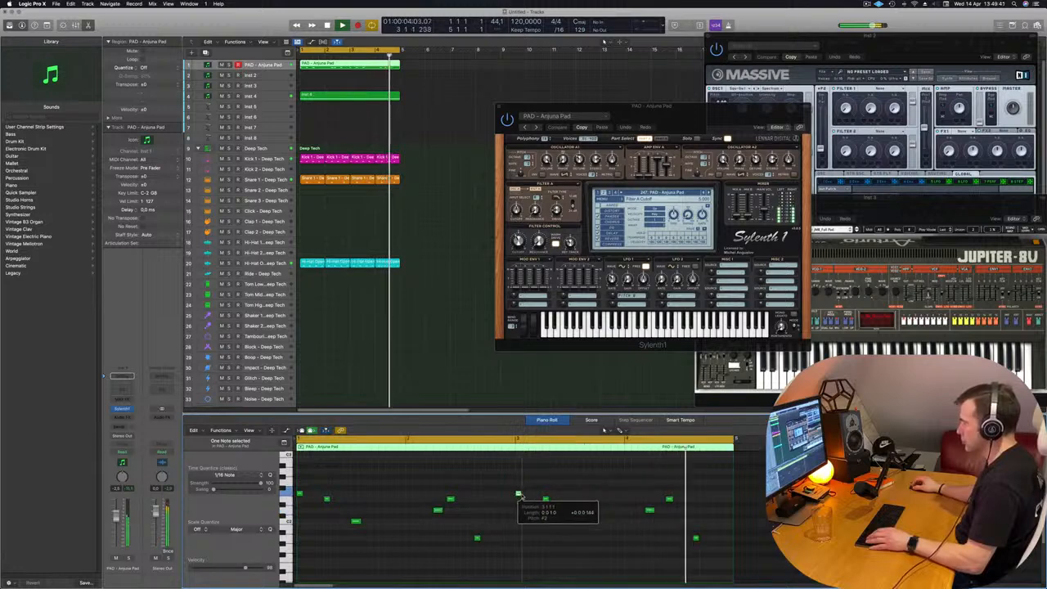
click(650, 509)
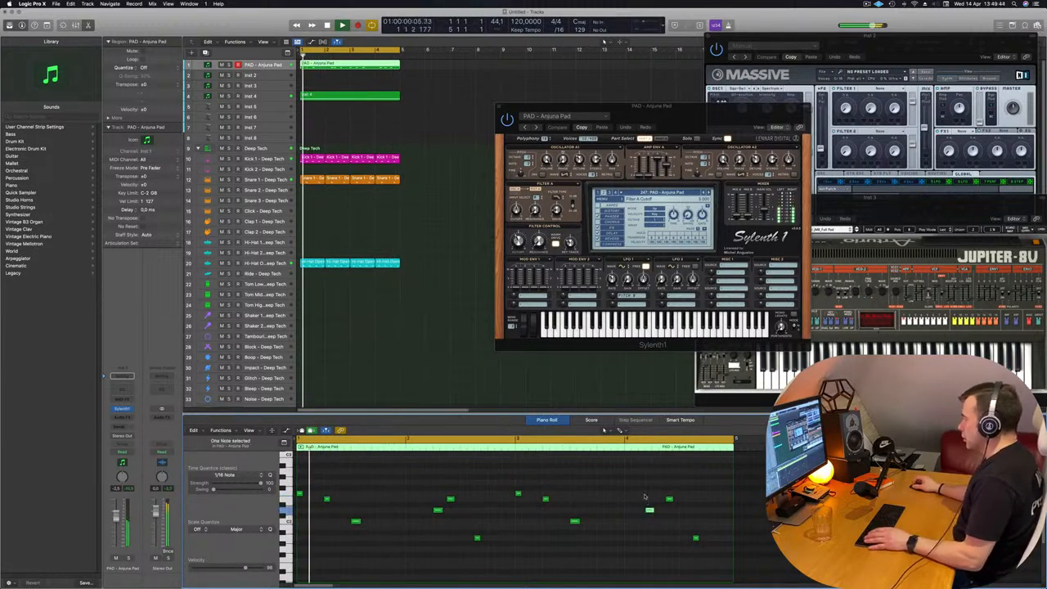
key(alt+Up)
key(alt+Up)
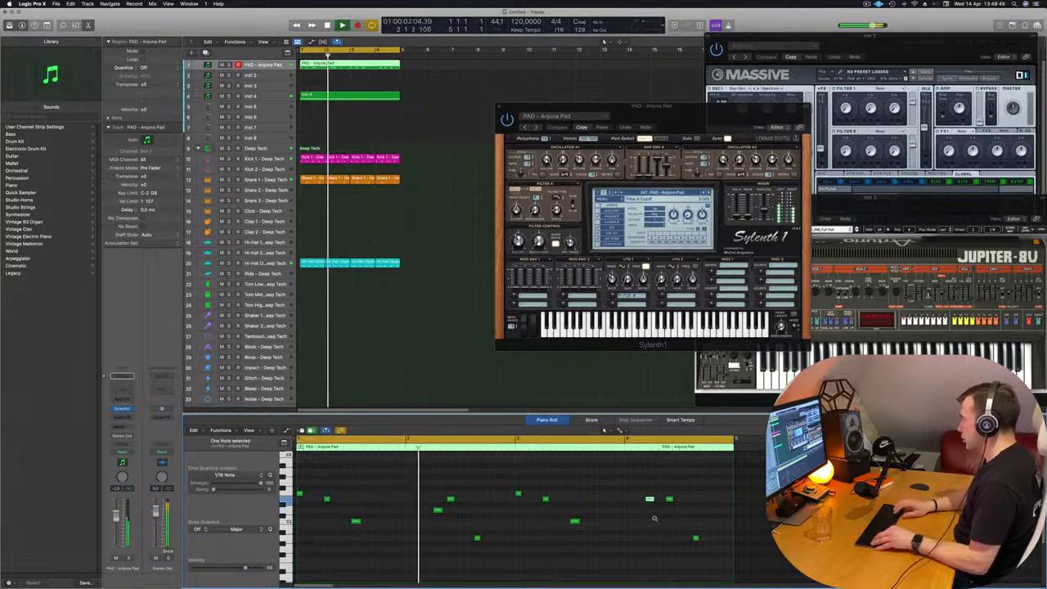
- Try the second note of bar 4 one and two semitones lower, and one semitone higher
click(670, 499)
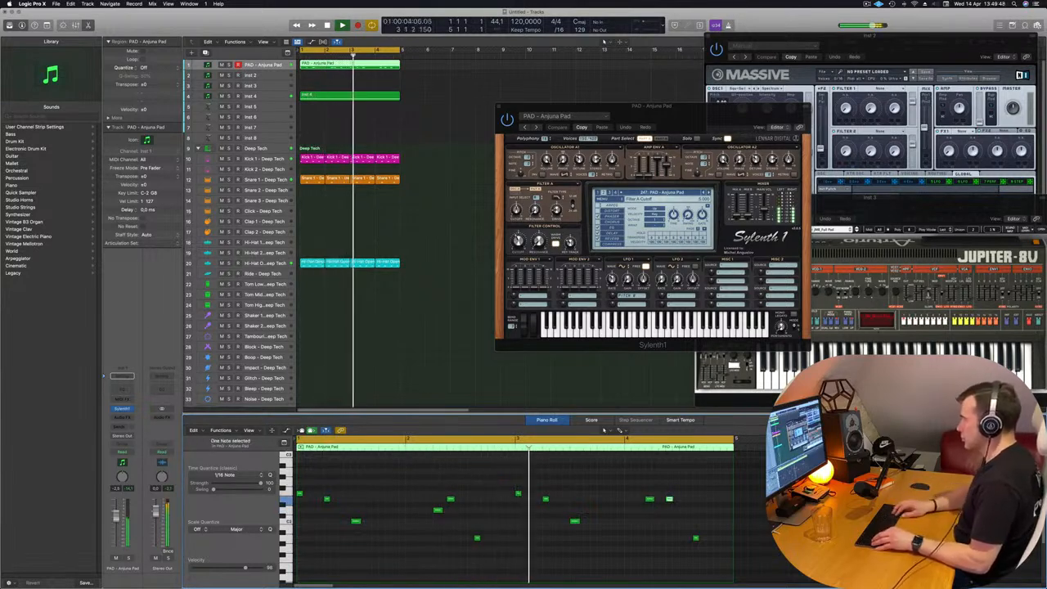
key(alt+Down)
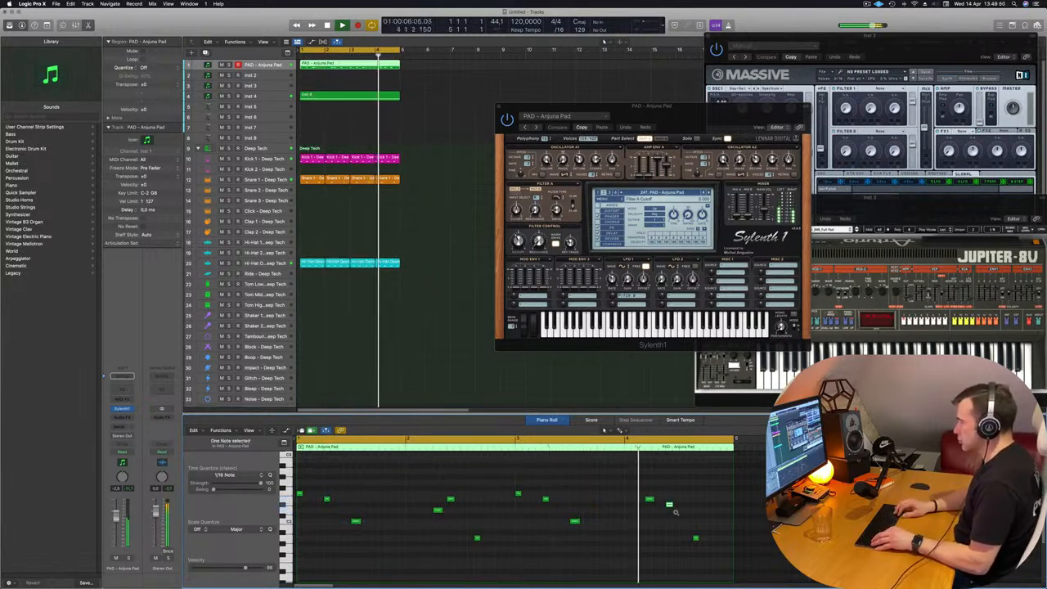
key(alt+Down)
key(alt+Up)
key(alt+Up)
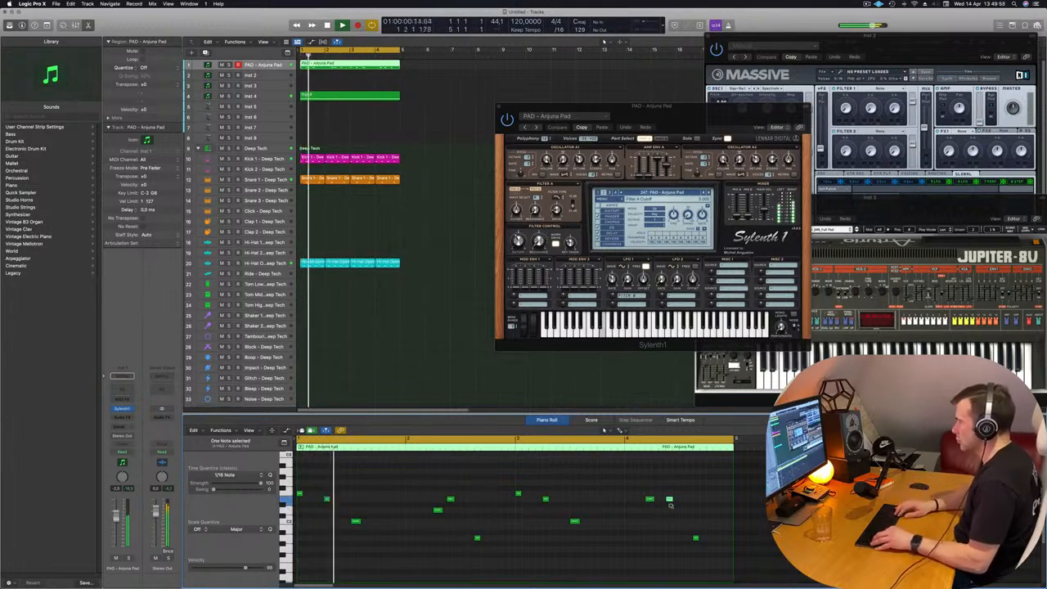
key(alt+Up)
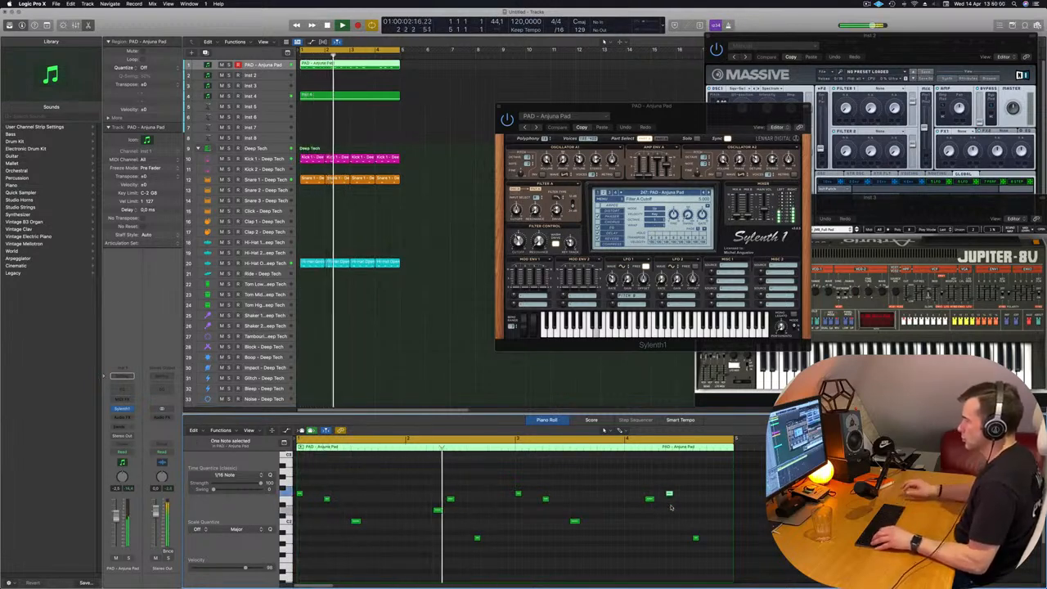
- Lower the second note of bar 4 to the same pitch as the last note of the bar
key(alt+Down)
key(alt+Down)
key(alt+Down)
key(alt+Down)
key(alt+Down)
key(alt+Down)
key(alt+Down)
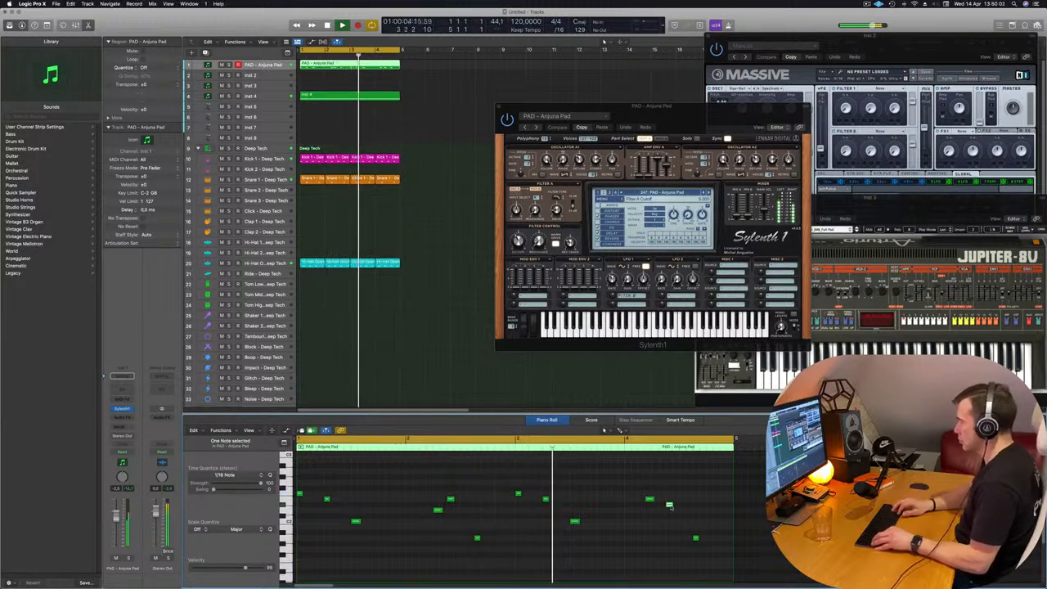
key(alt+Down)
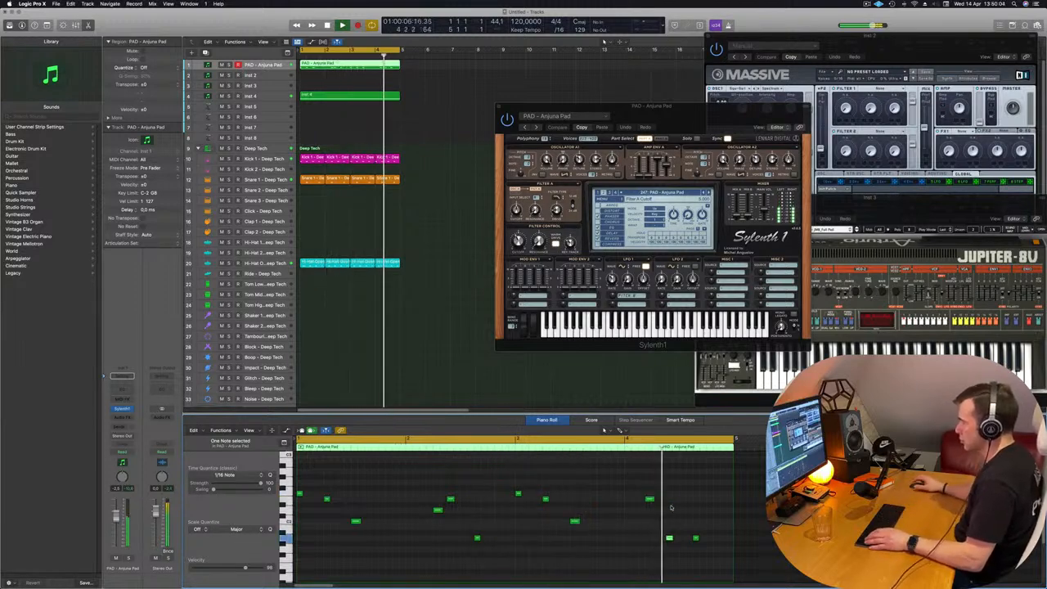
- Raise the last note of bar 4 eight semitones, to the pitch of bar 3's opening note
click(697, 539)
key(alt+Up)
key(alt+Up)
key(alt+Up)
key(alt+Up)
key(alt+Up)
key(alt+Up)
key(alt+Up)
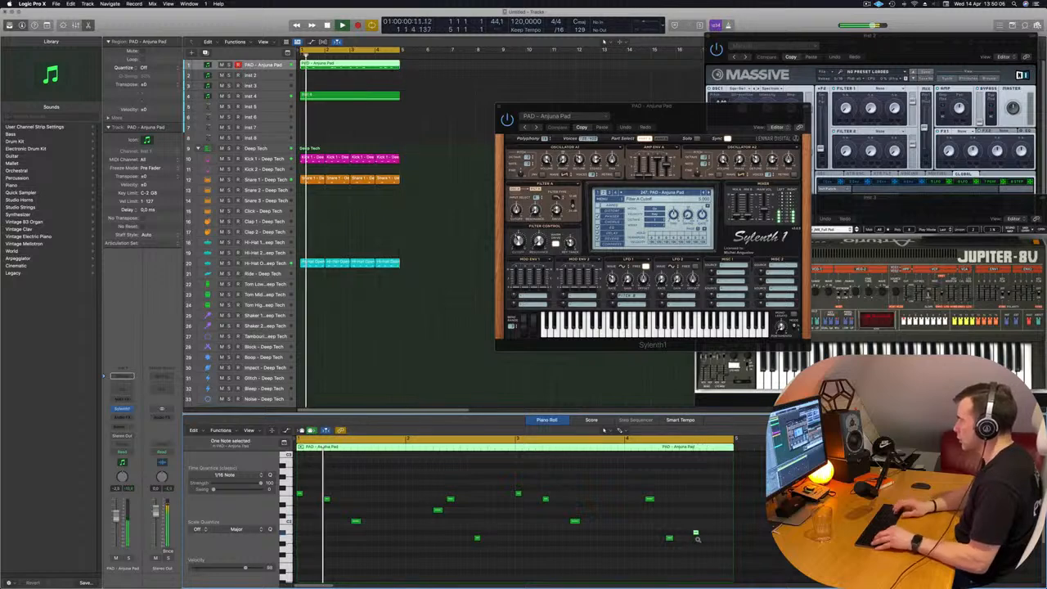
key(alt+Up)
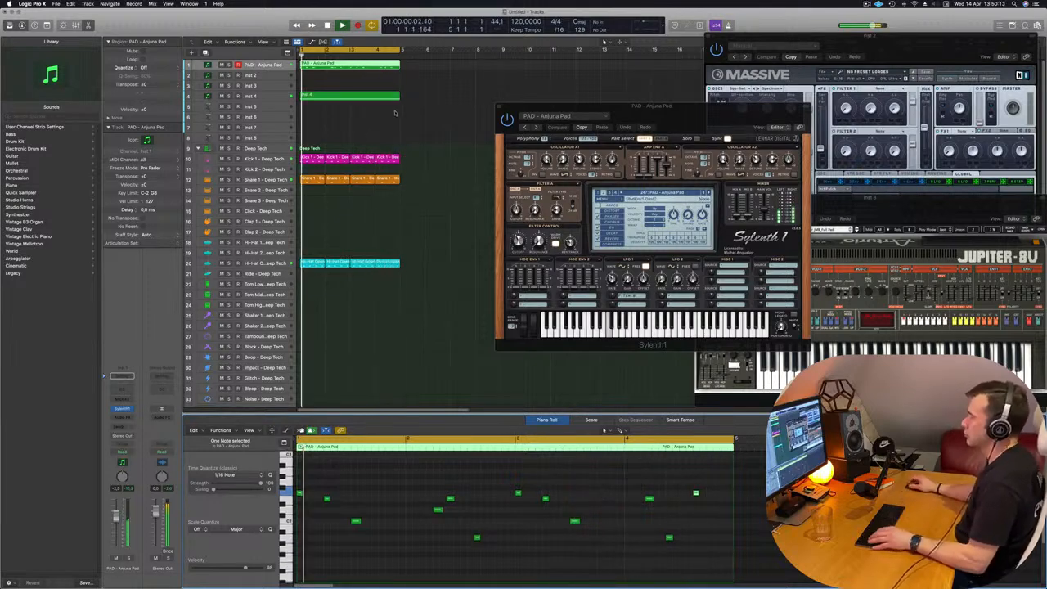
- Repeat all the regions until four back-to-back copies of the four-bar arrangement fill sixteen bars
scroll(394, 108, down, 5)
scroll(405, 122, up, 5)
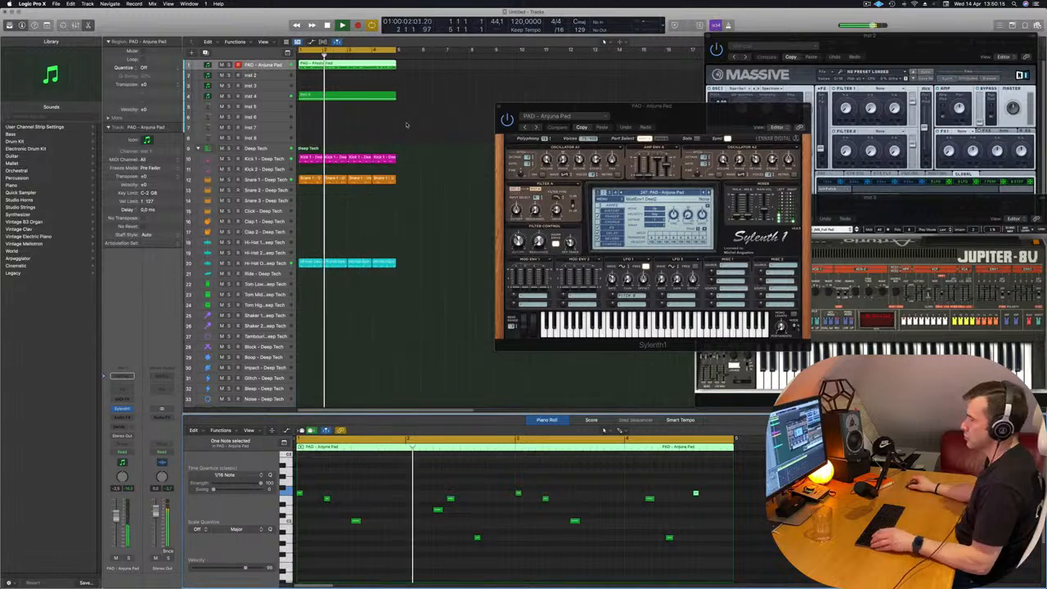
click(405, 123)
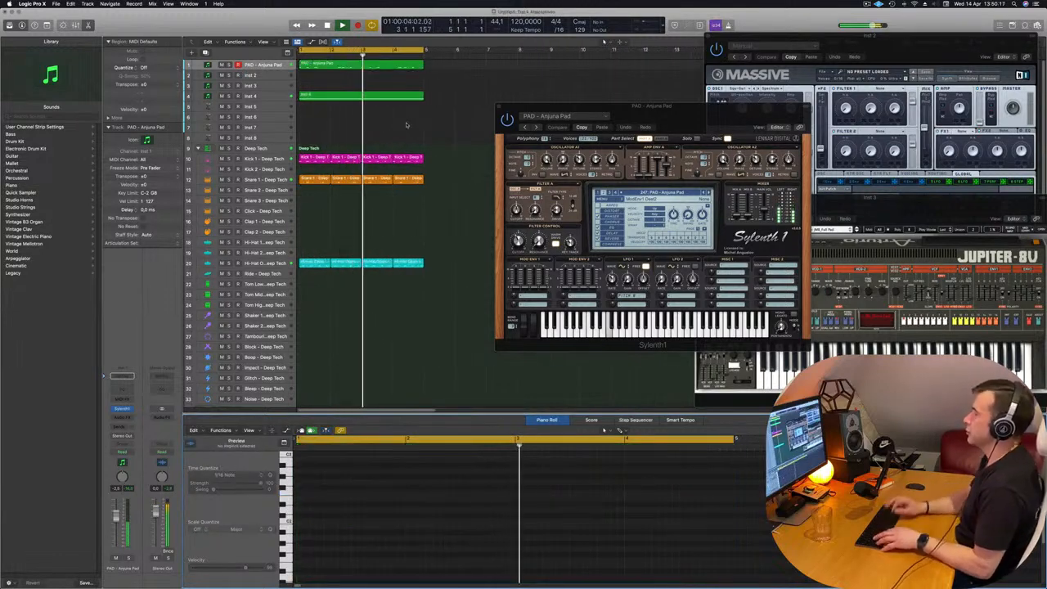
key(super+a)
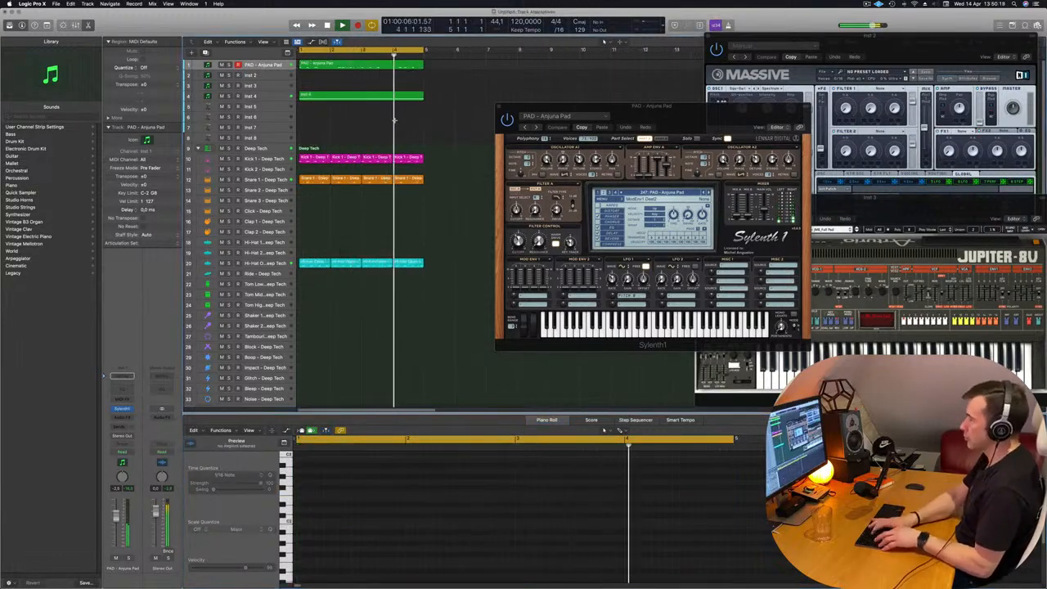
key(super+r)
key(super+r)
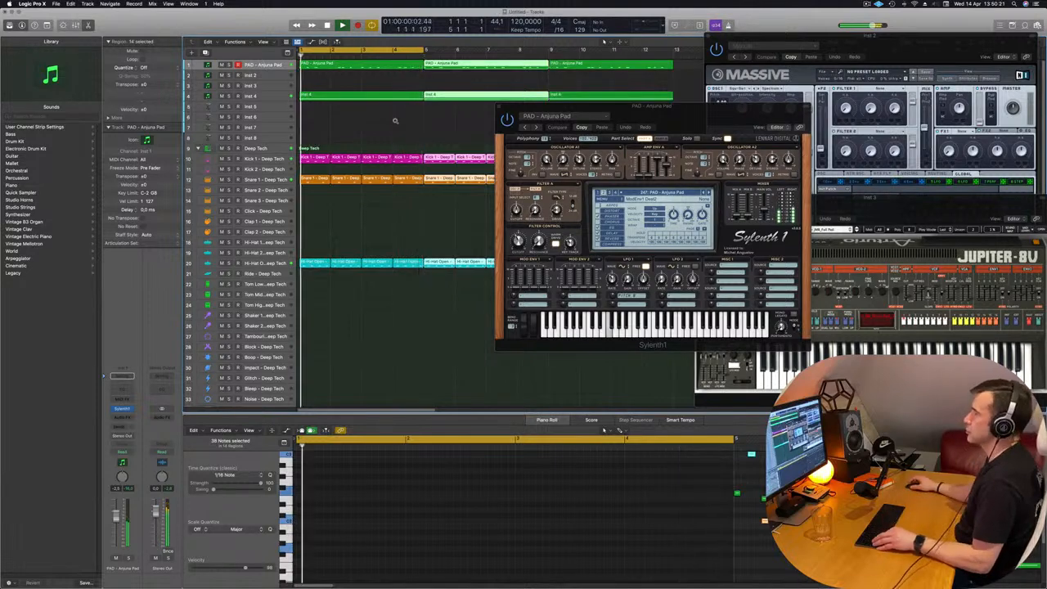
drag(549, 114, 474, 214)
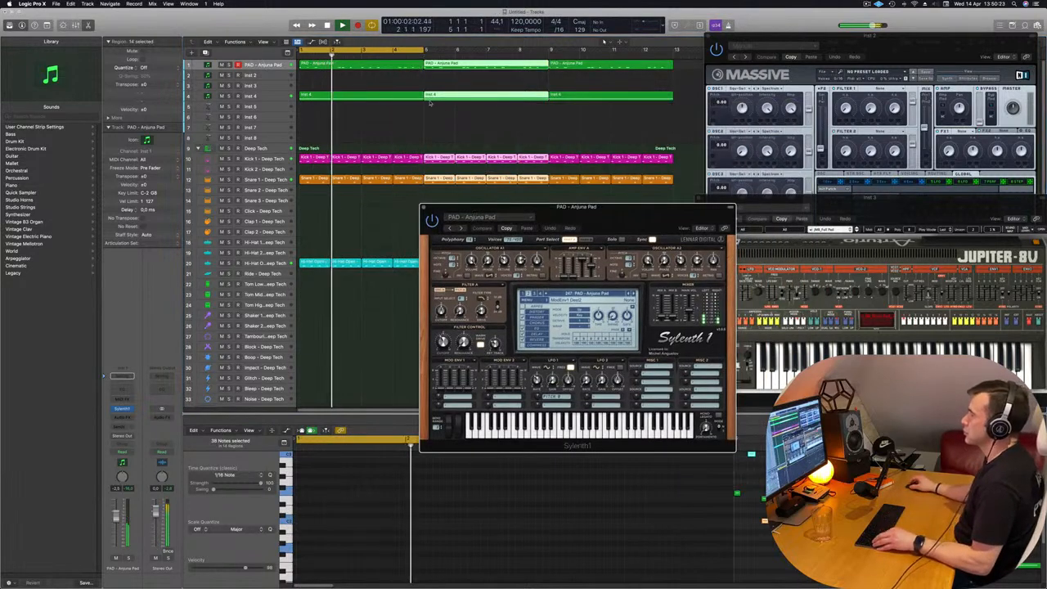
scroll(411, 65, down, 5)
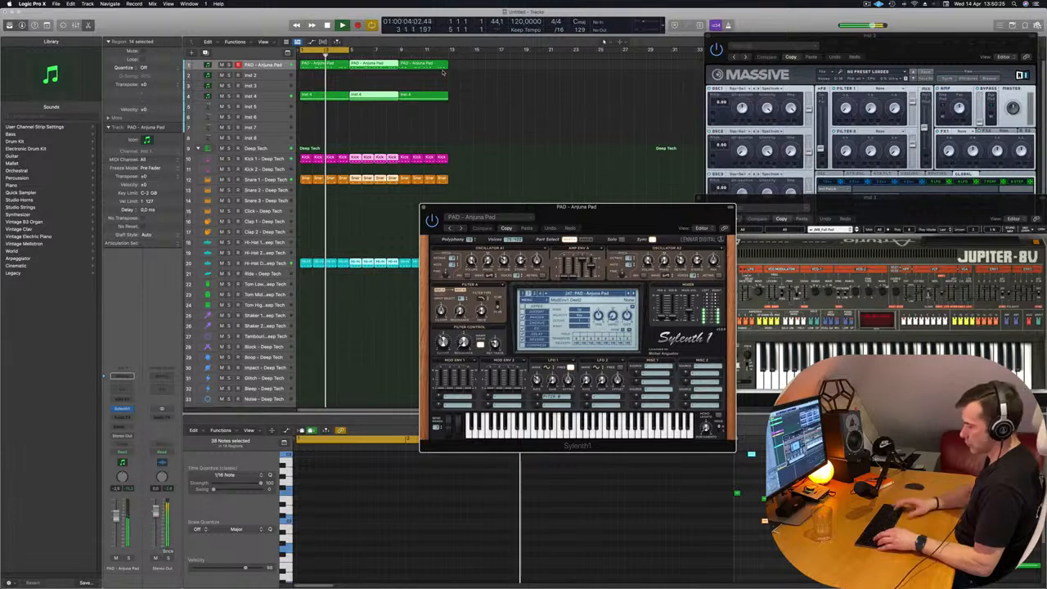
key(super+r)
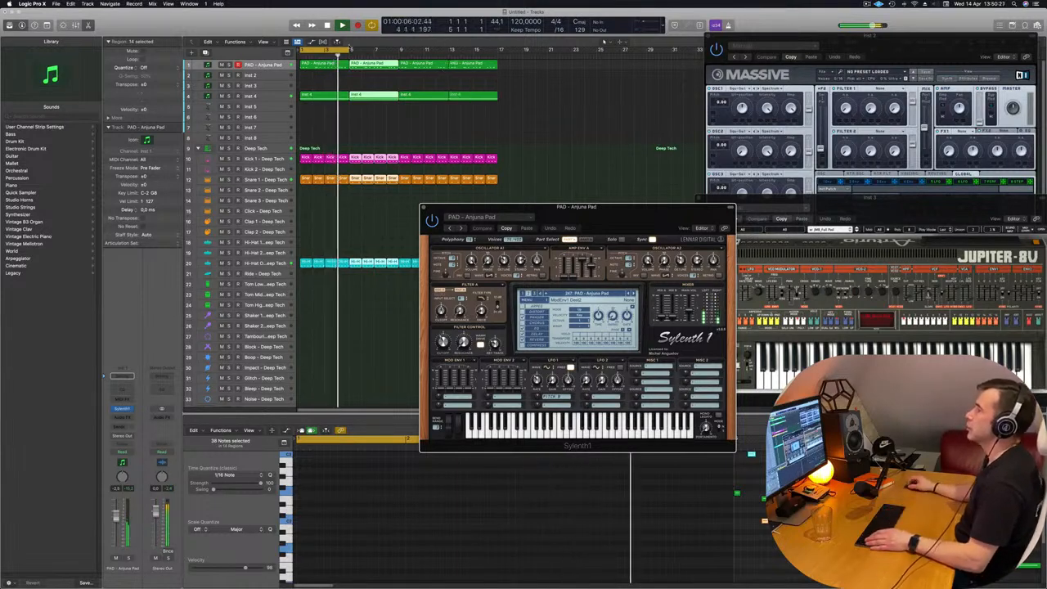
- Move the first note of bar 4 in the first pad region one sixteenth later
drag(349, 51, 347, 72)
click(318, 67)
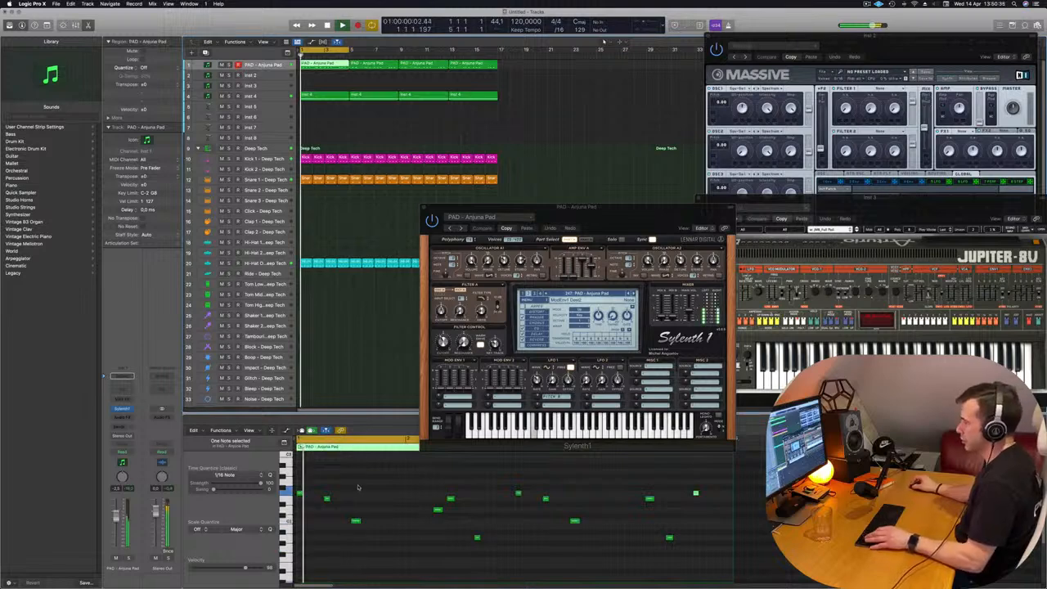
click(384, 540)
scroll(386, 540, up, 3)
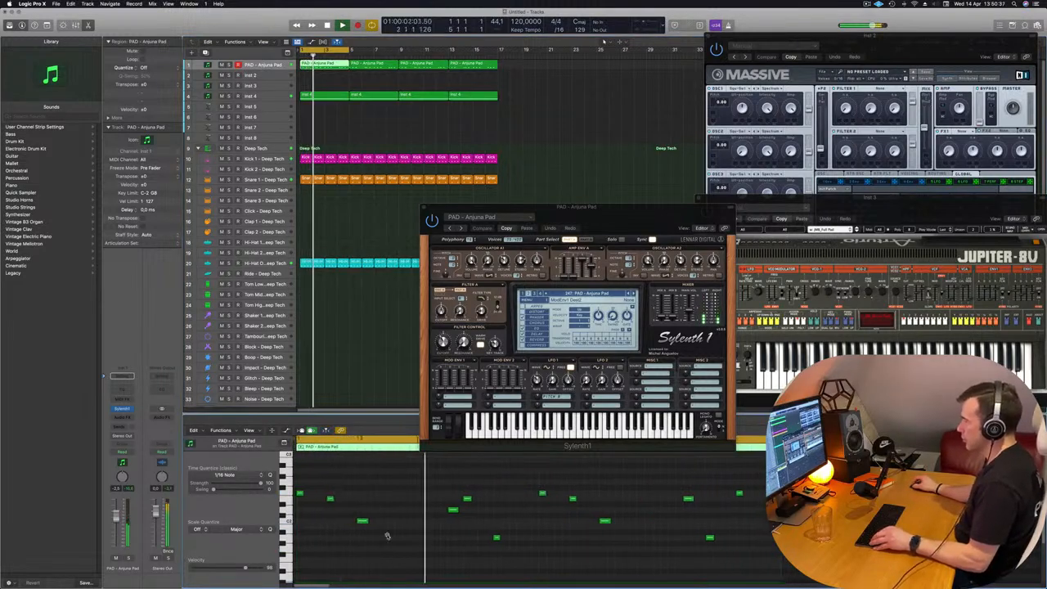
scroll(388, 536, down, 2)
click(651, 499)
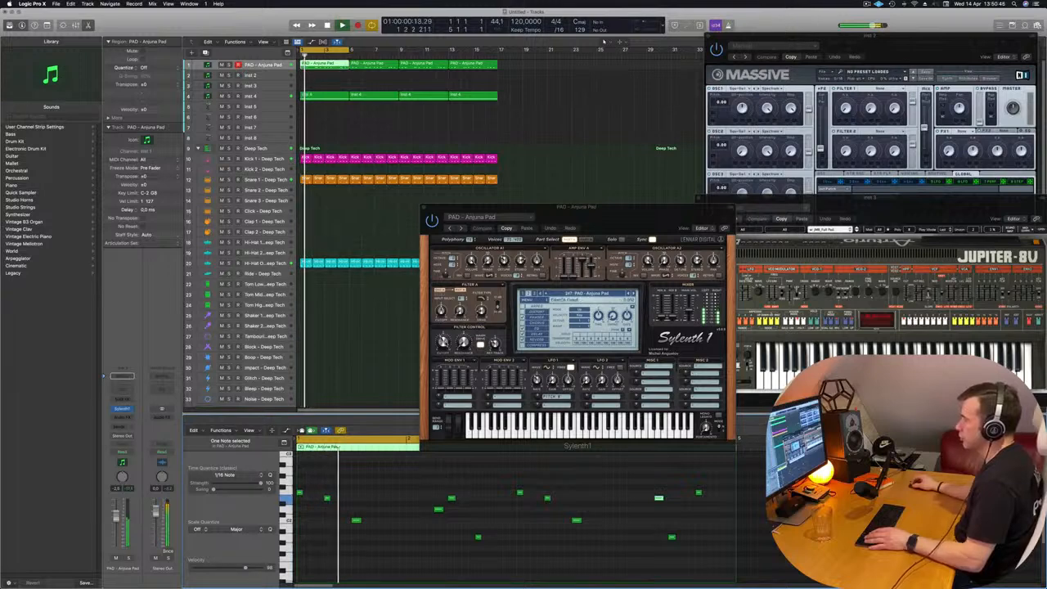
- Adjust the pad's filter control cutoff in Sylenth1 and select every note in the first pad region
drag(444, 343, 444, 348)
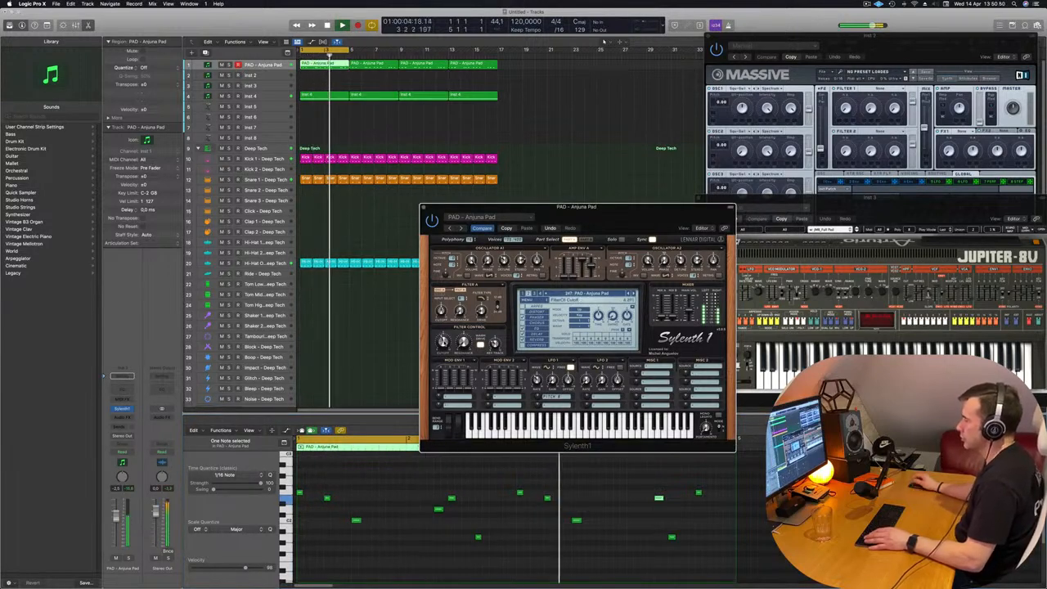
drag(603, 212, 810, 168)
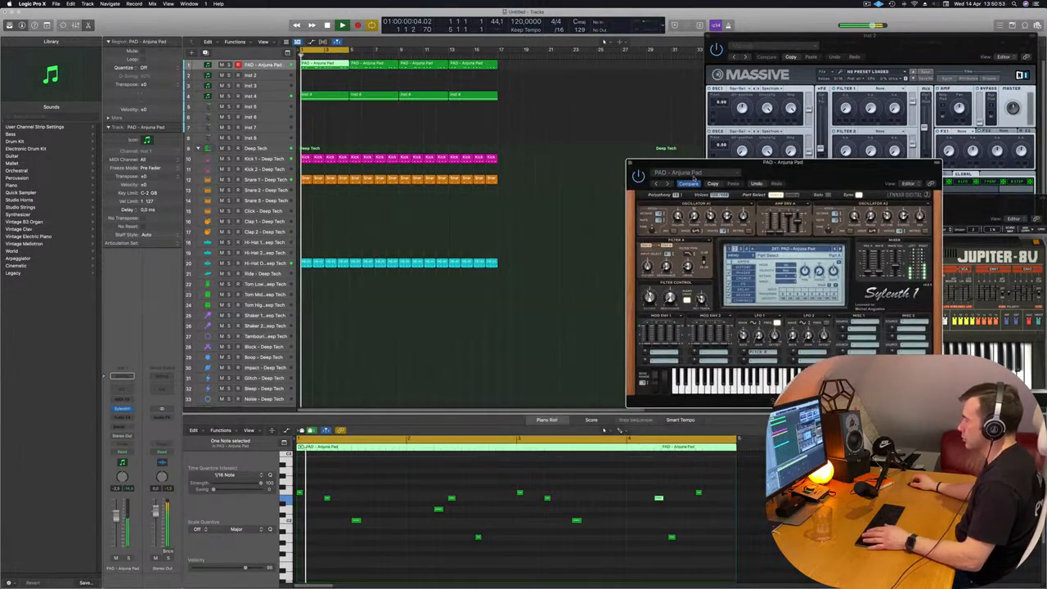
click(430, 541)
scroll(410, 546, down, 3)
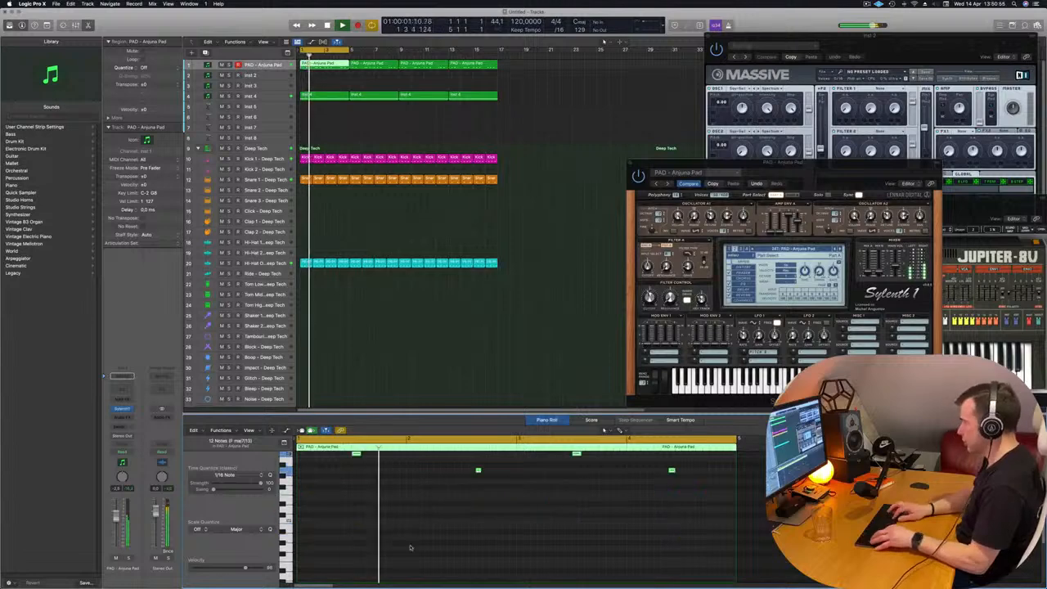
drag(820, 177, 719, 129)
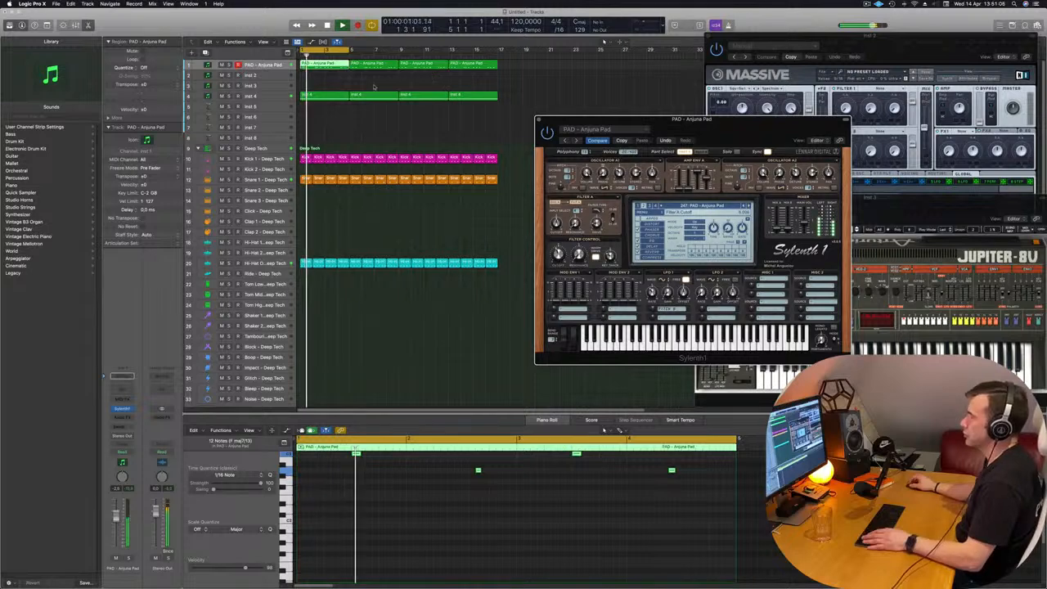
- Replace the three repeated pad regions with fresh copies of the edited first pad region, up to bar 17
drag(374, 87, 466, 63)
key(Delete)
click(328, 67)
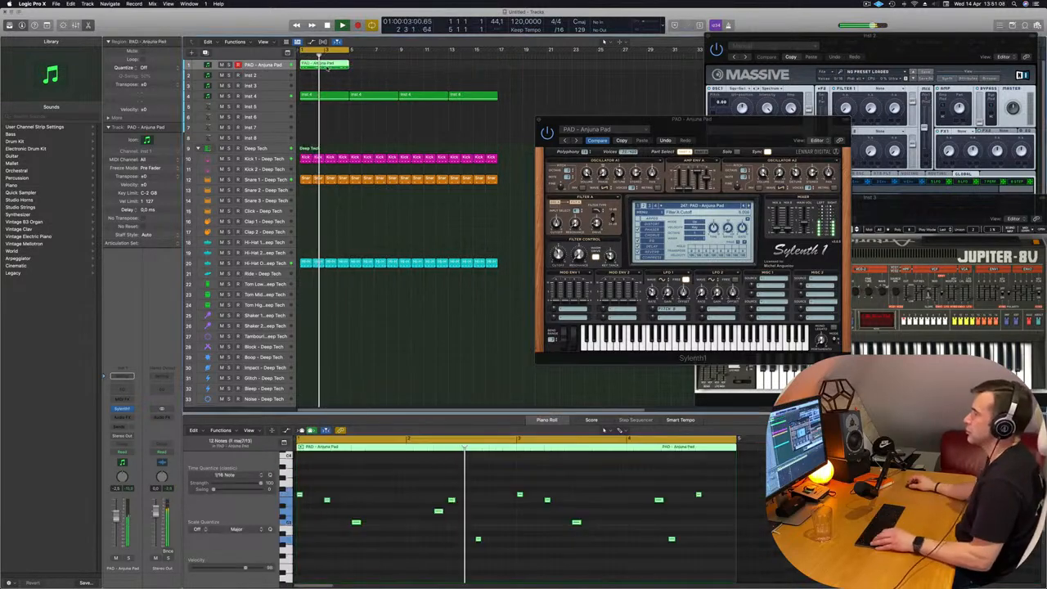
drag(327, 67, 457, 83)
drag(590, 121, 264, 165)
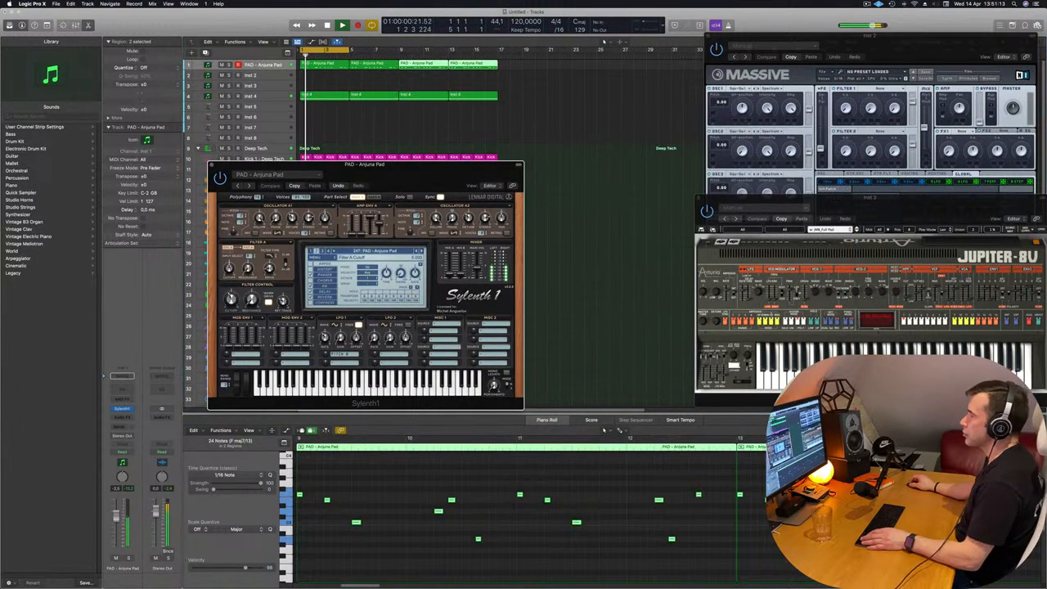
- Extend the cycle range to bar 17 and restart playback from the beginning
drag(349, 49, 498, 51)
key(space)
key(space)
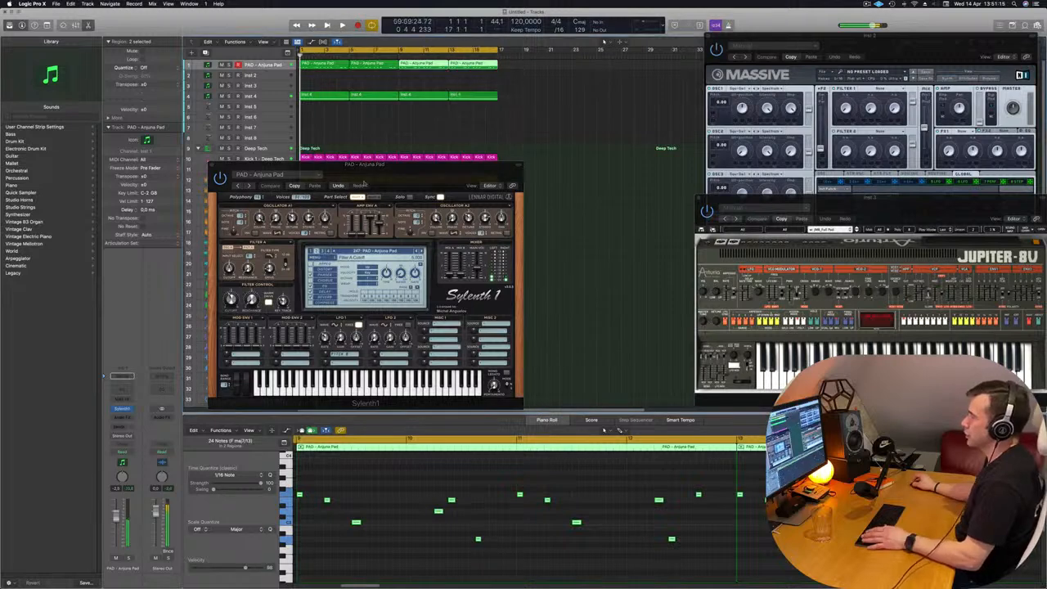
drag(364, 182, 550, 175)
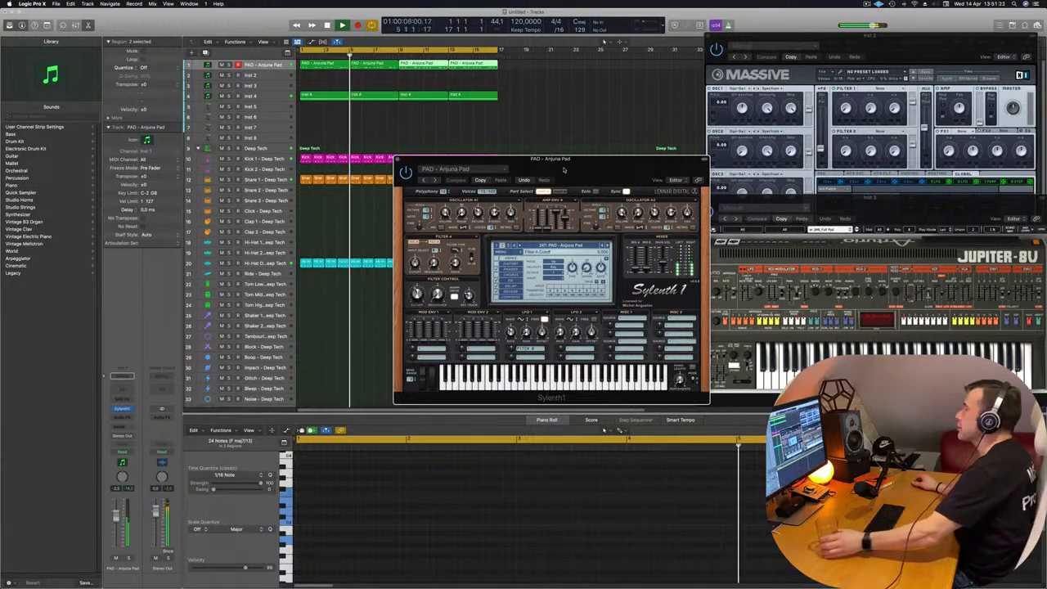
drag(564, 169, 599, 135)
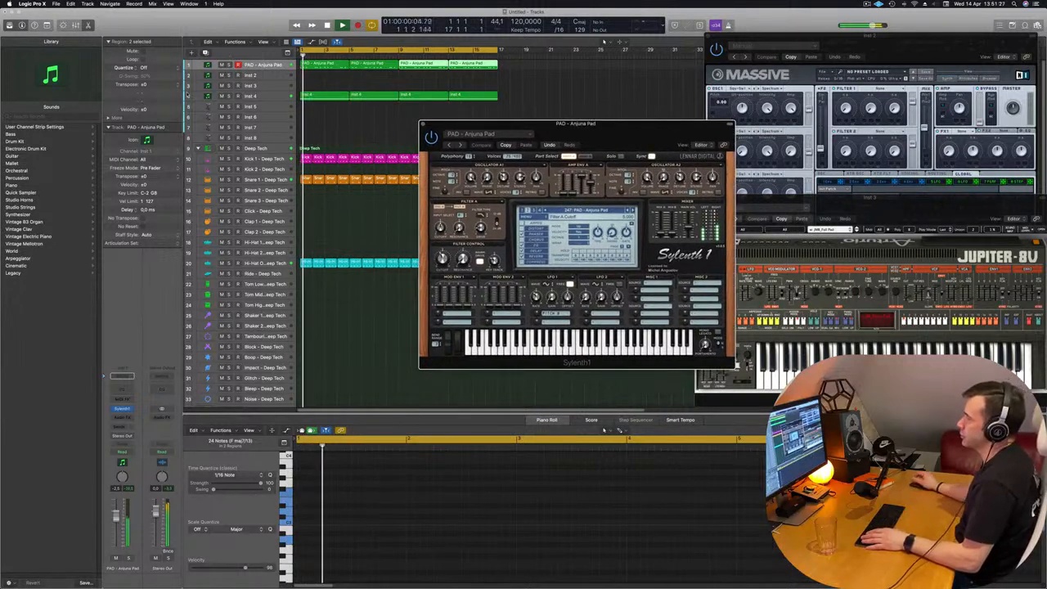
- Duplicate the pad track with its Sylenth1 setting and copy the first Inst 4 region onto the new track
click(205, 52)
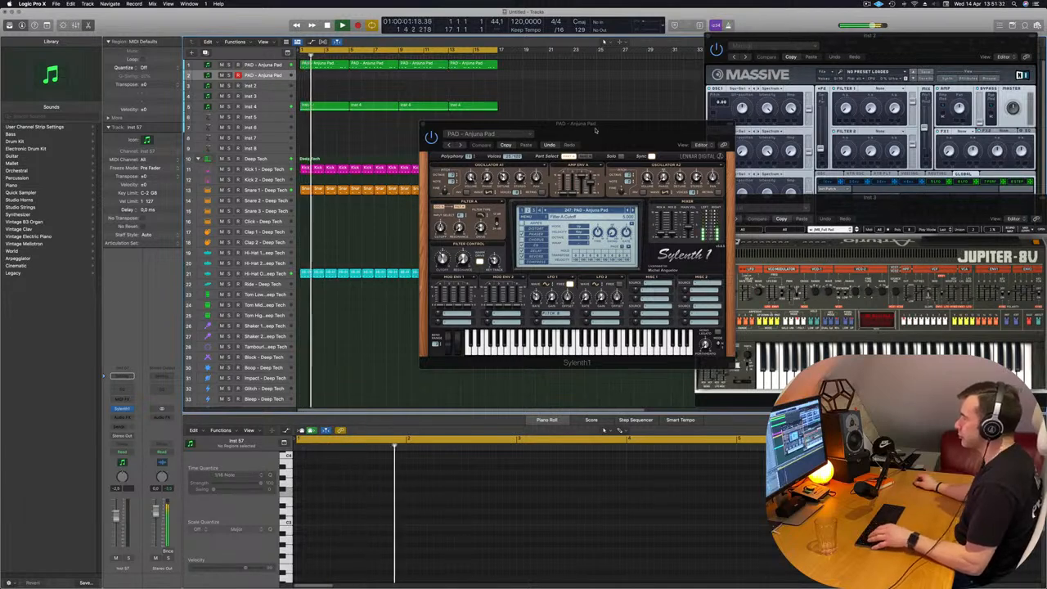
drag(595, 130, 579, 162)
drag(332, 109, 327, 81)
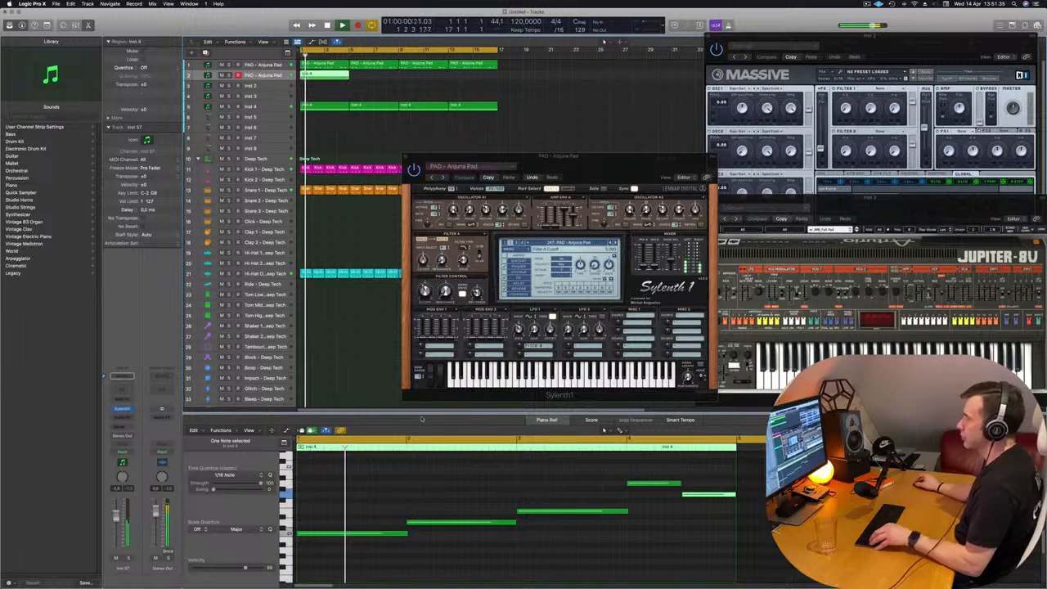
- Select all five long notes of the copied Inst 4 region on the duplicated pad track
ctrl+alt+click(404, 483)
scroll(331, 489, down, 2)
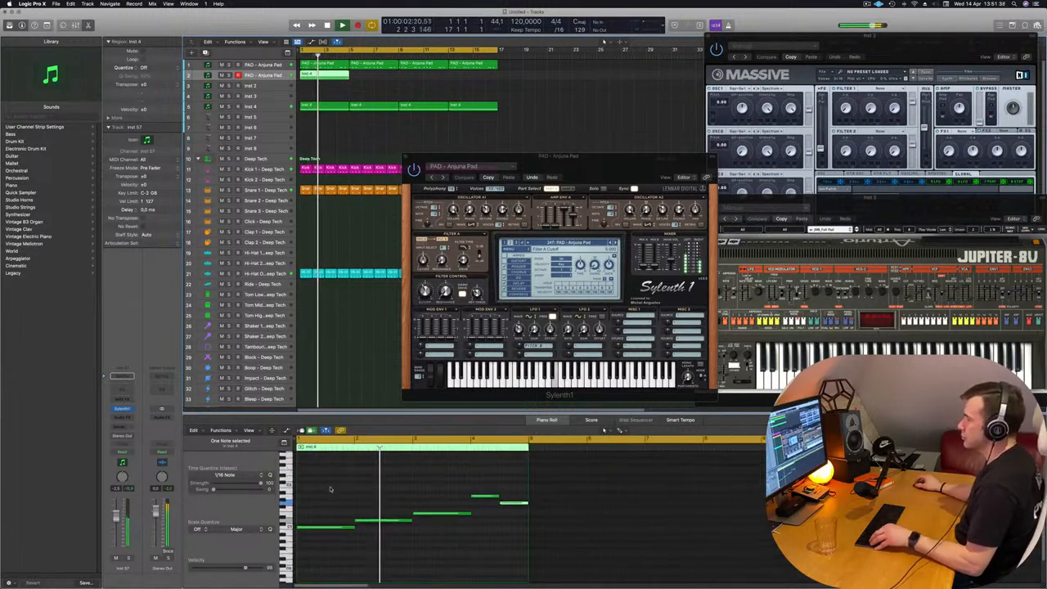
drag(325, 487, 530, 552)
scroll(529, 554, down, 2)
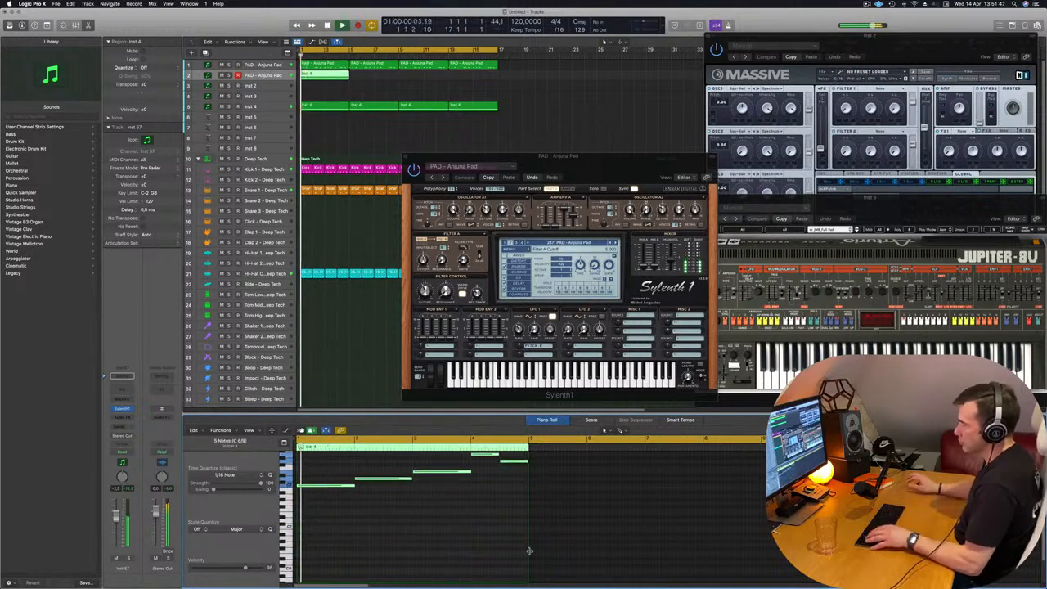
scroll(530, 551, down, 3)
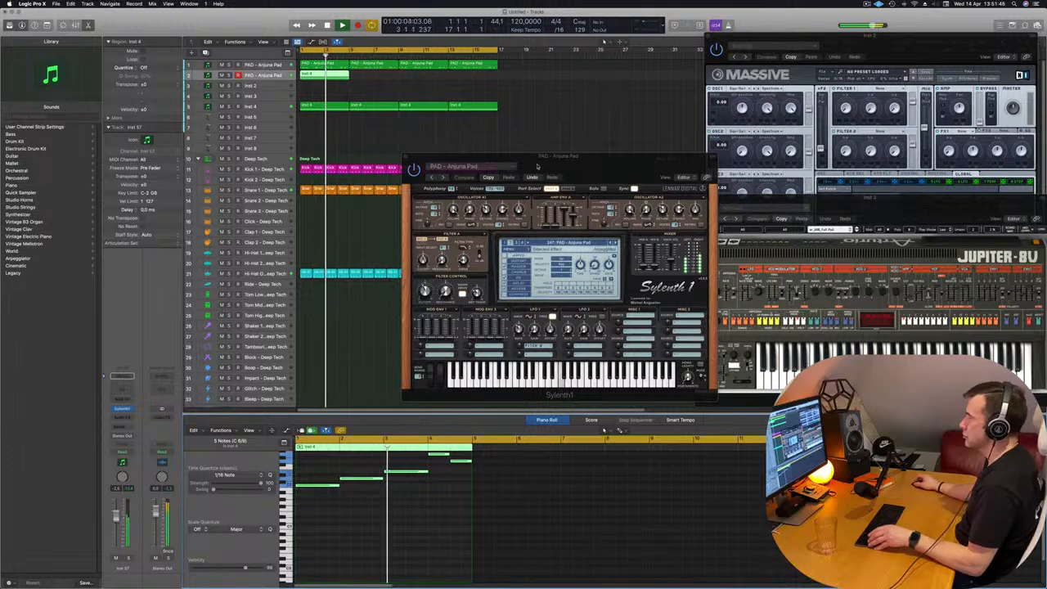
drag(537, 167, 550, 120)
scroll(376, 511, up, 2)
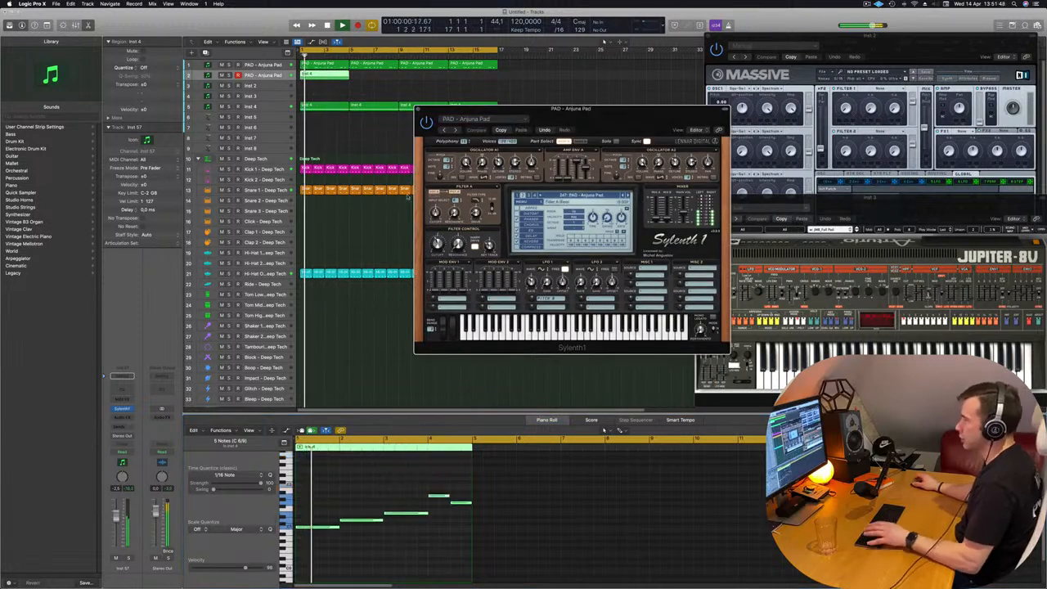
drag(413, 109, 400, 129)
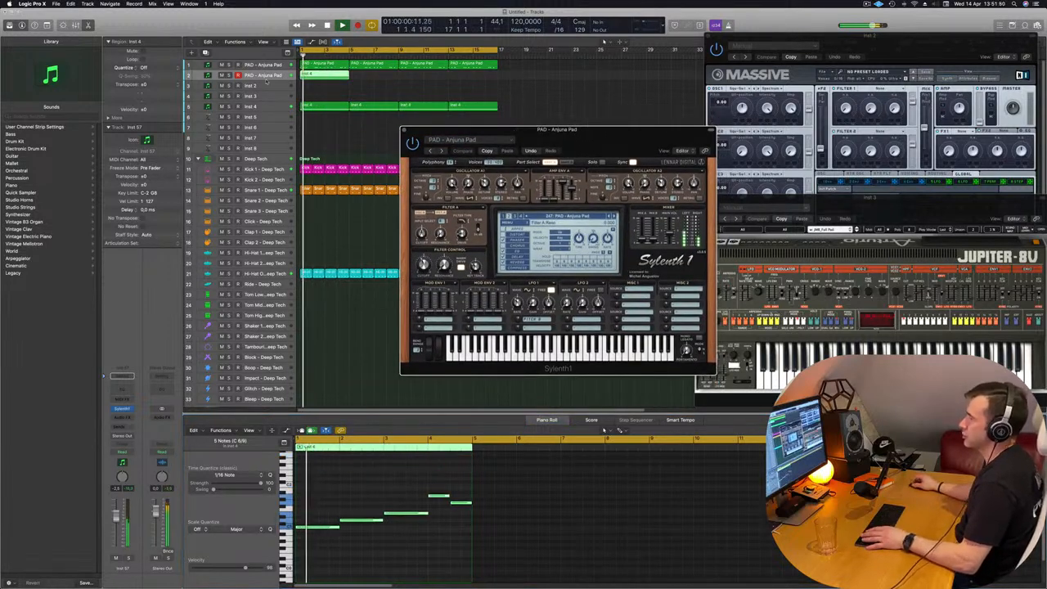
- Lower the duplicated pad track's volume and restart playback
click(264, 81)
key(Return)
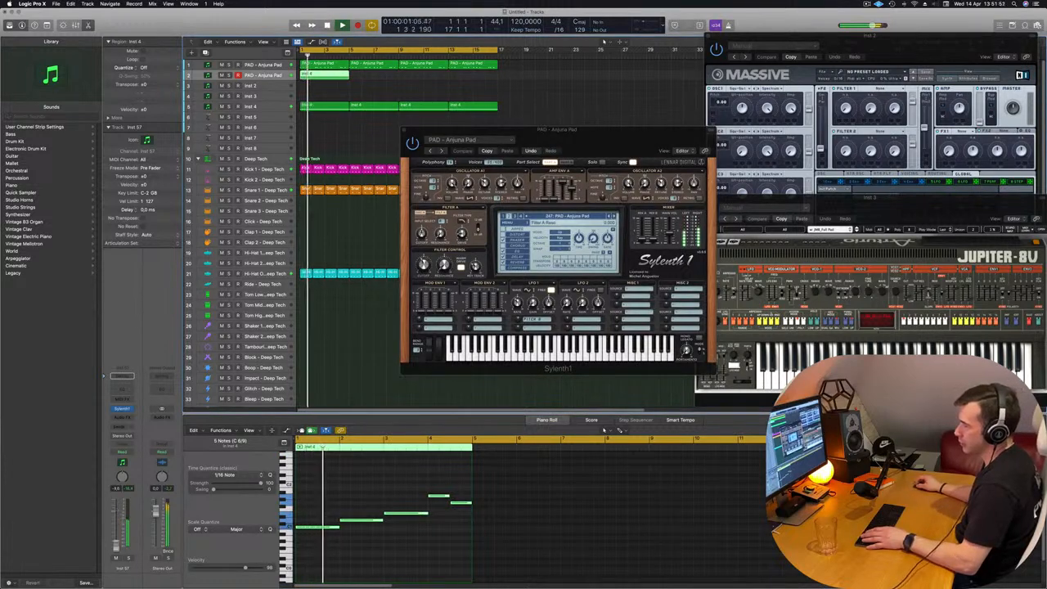
key(space)
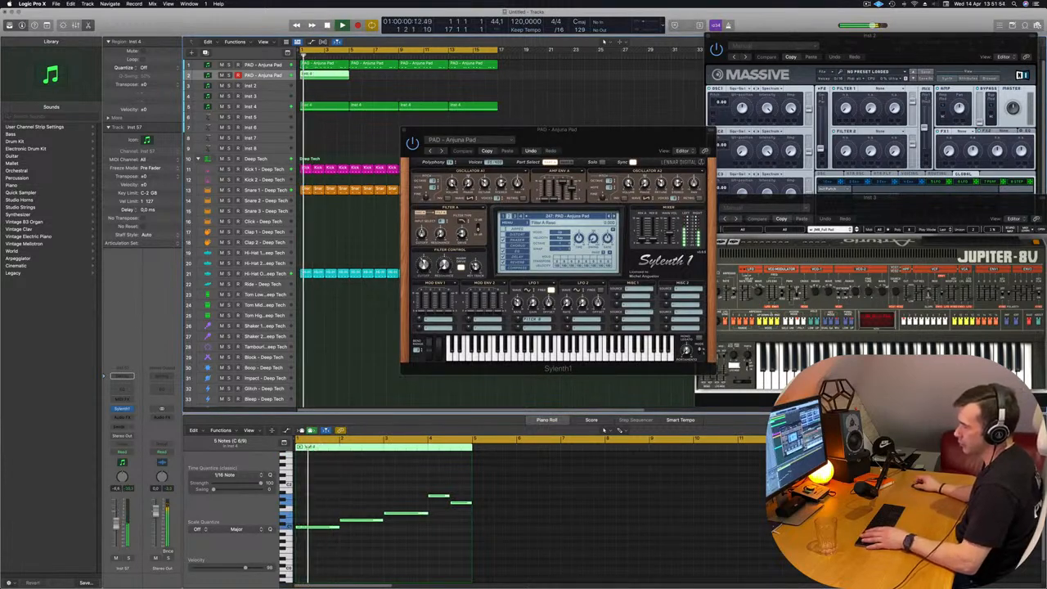
- Adjust amp envelope A in the duplicated track's Sylenth1 and close both Sylenth1 windows
click(120, 412)
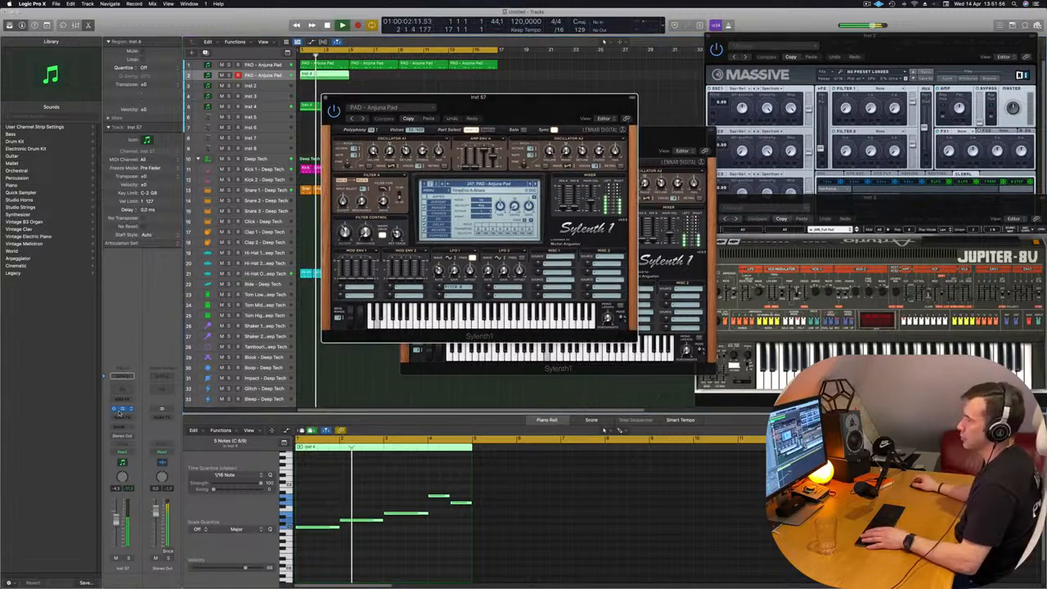
click(320, 100)
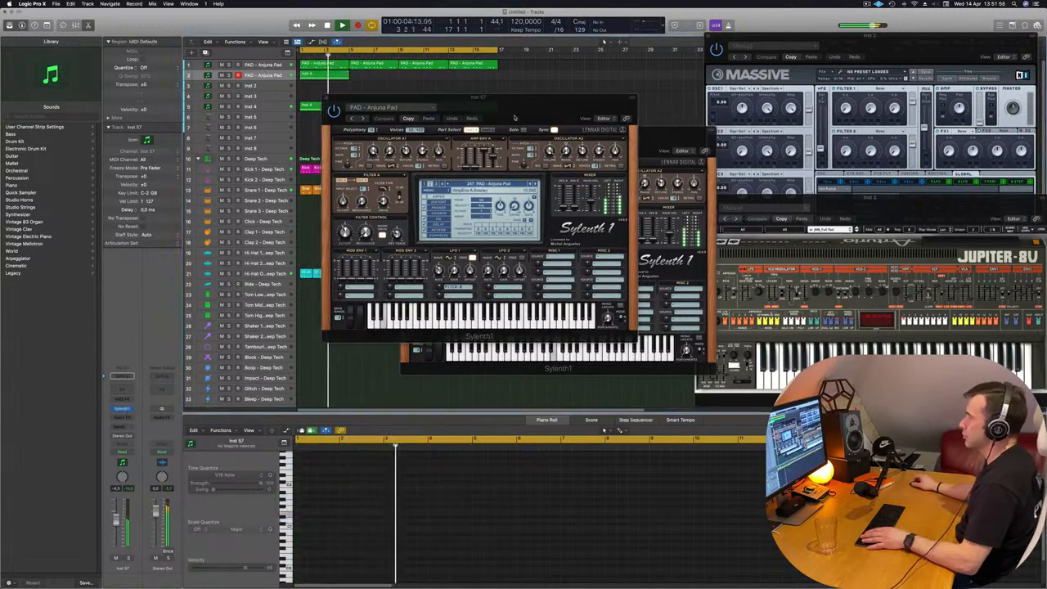
drag(330, 97, 382, 151)
click(378, 151)
click(403, 130)
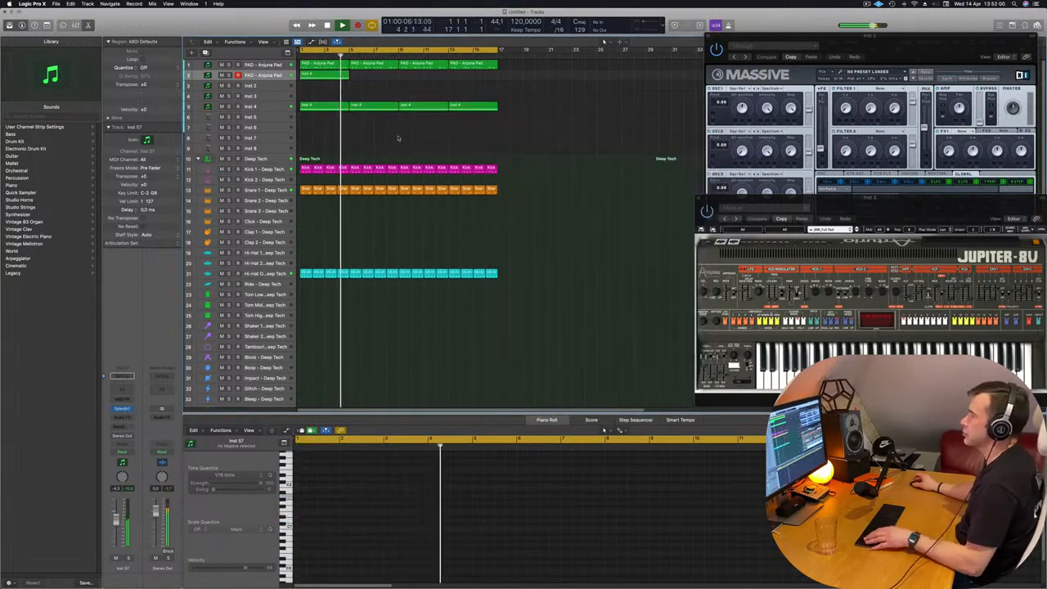
- Copy the chord-note region on the duplicated pad track three times to fill the track up to bar 17
drag(316, 74, 433, 84)
key(super+z)
key(super+Left)
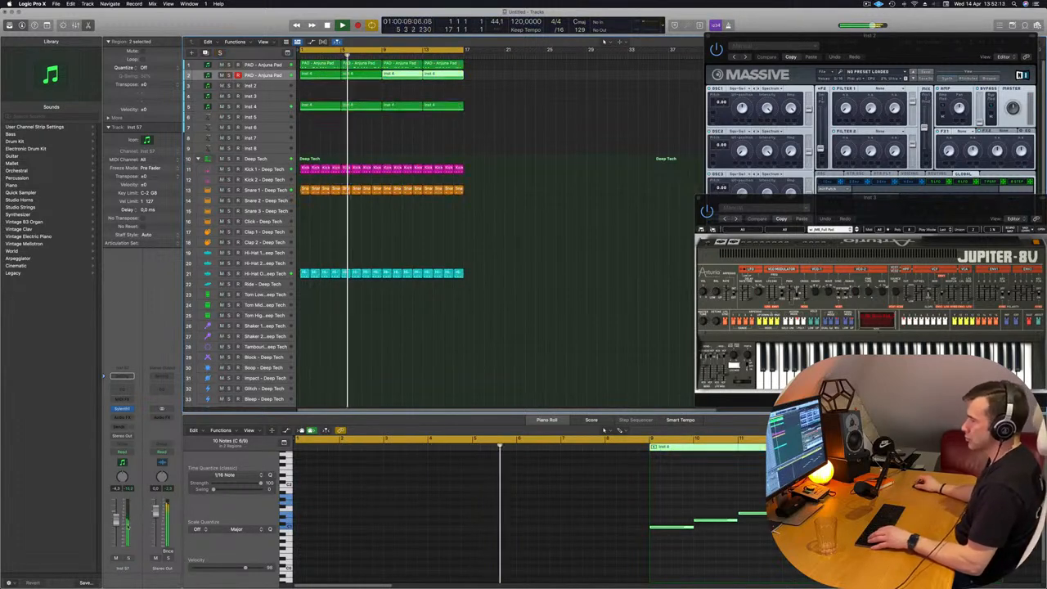
- Insert a Channel EQ on the duplicated pad track and enable its low cut at 94 Hz
click(122, 407)
key(Return)
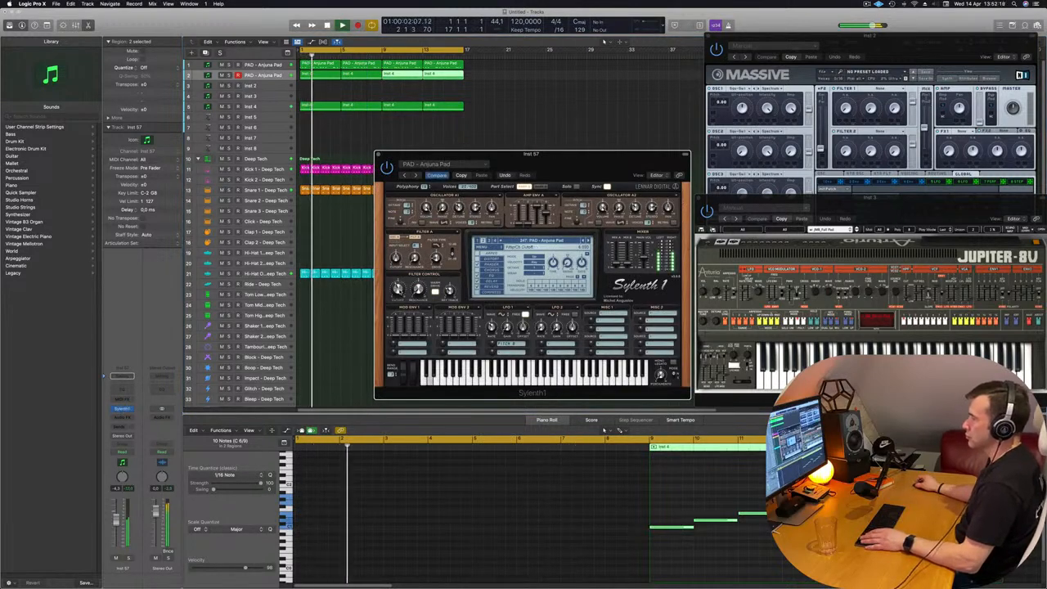
click(119, 384)
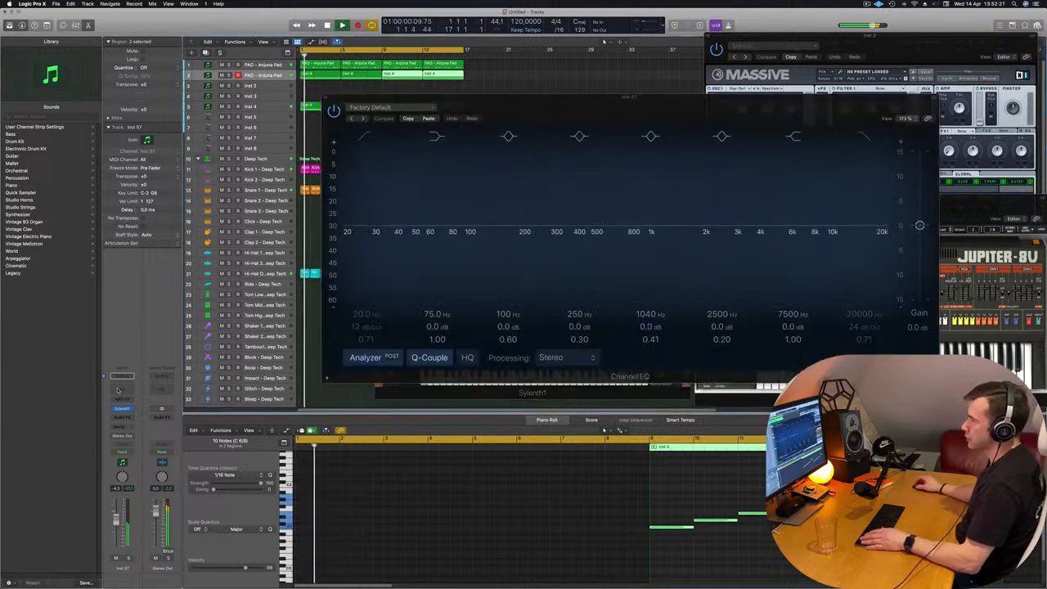
click(366, 137)
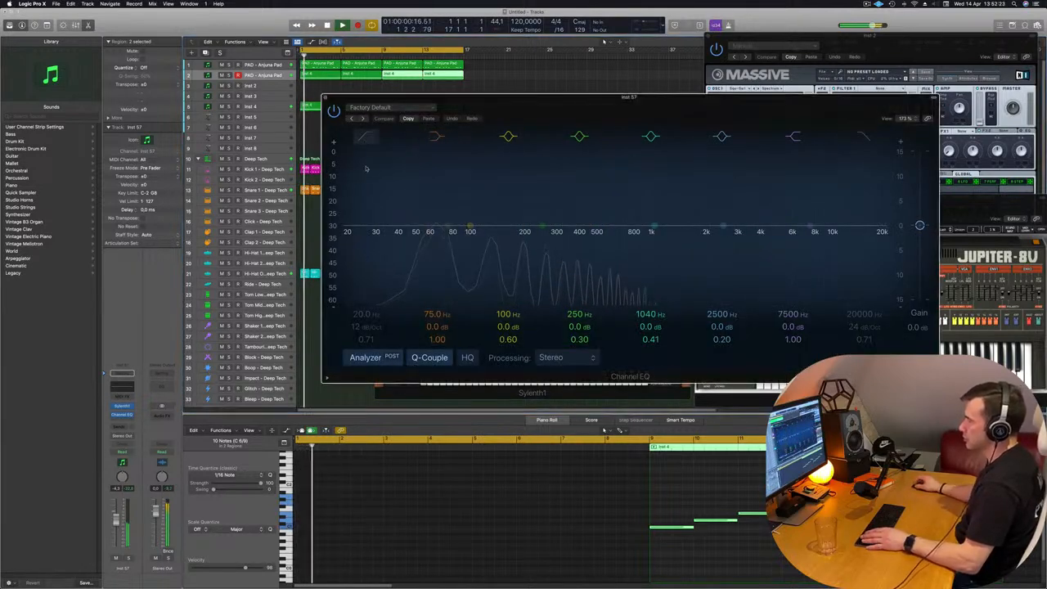
drag(366, 169, 501, 197)
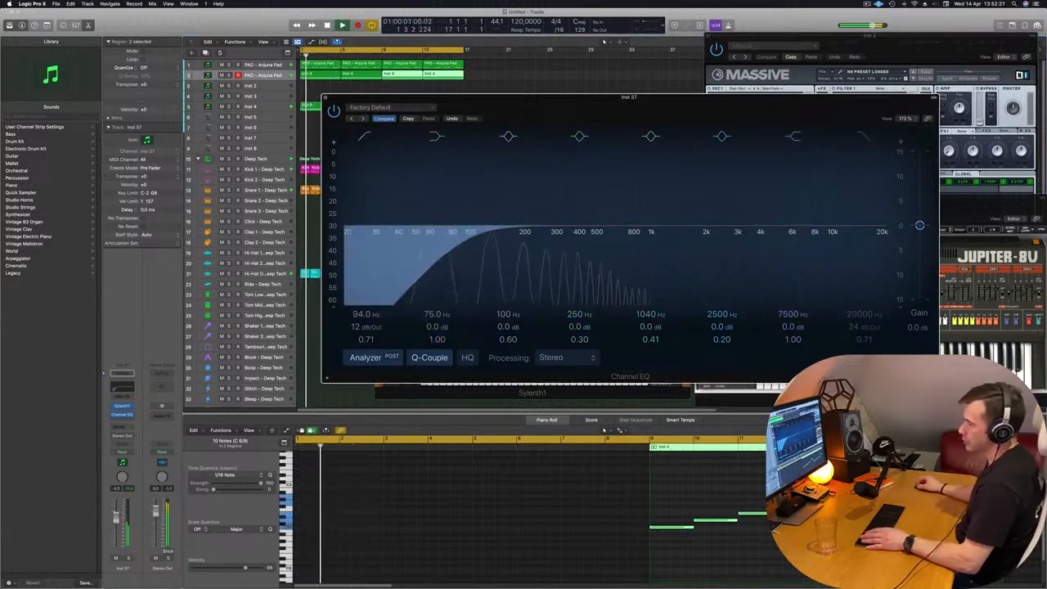
- Audition the duplicated pad track in solo and in the full mix, and close its Channel EQ and Sylenth1 windows
click(128, 558)
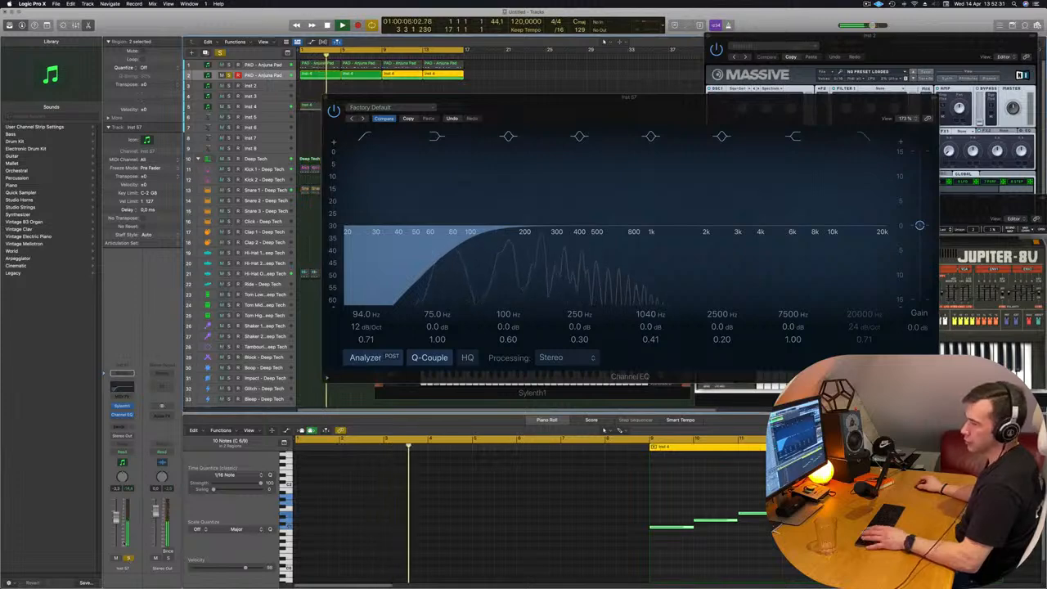
click(128, 557)
key(Return)
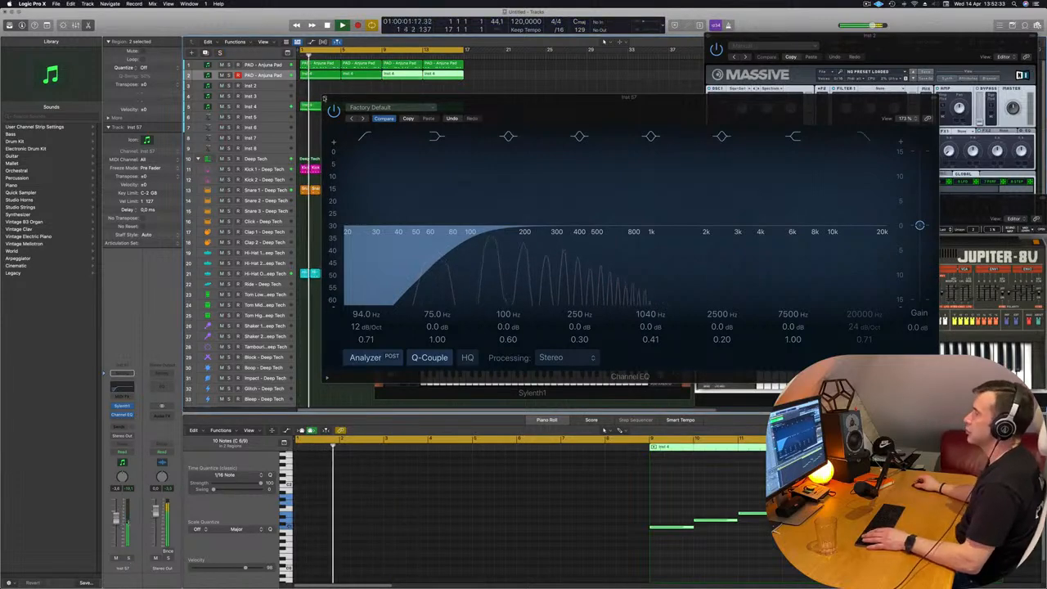
click(324, 98)
drag(488, 152, 413, 199)
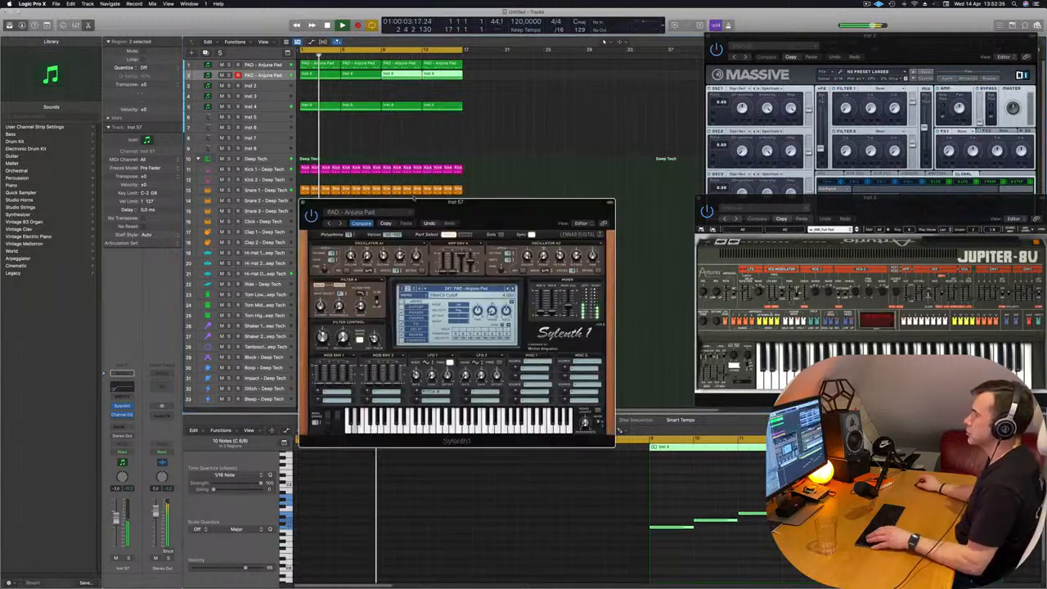
click(303, 203)
- Duplicate the Inst 4 track with its settings and copy its first region to bar 1 of the new track
scroll(344, 122, down, 3)
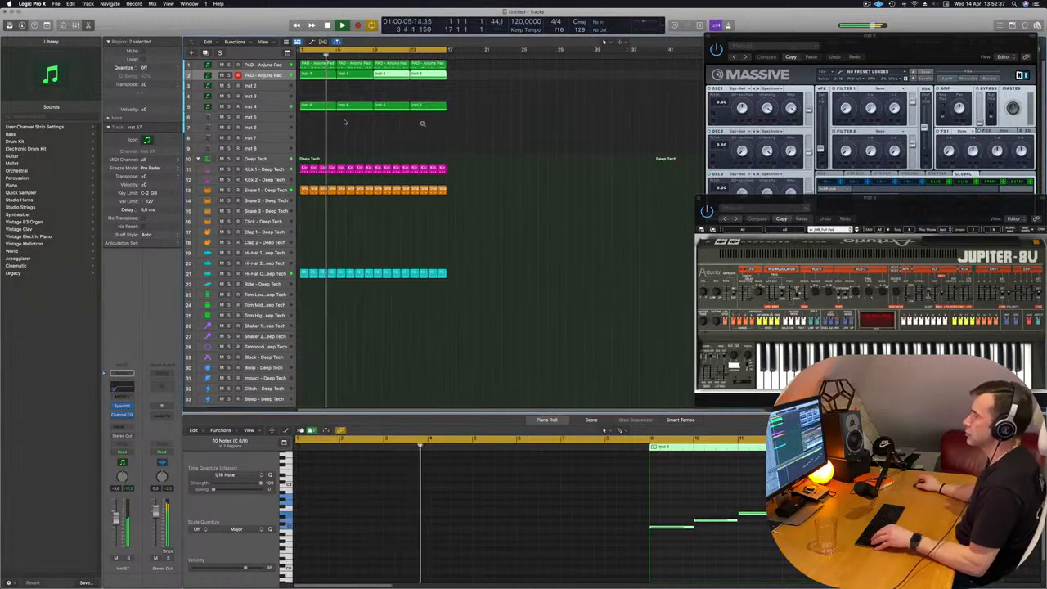
click(266, 109)
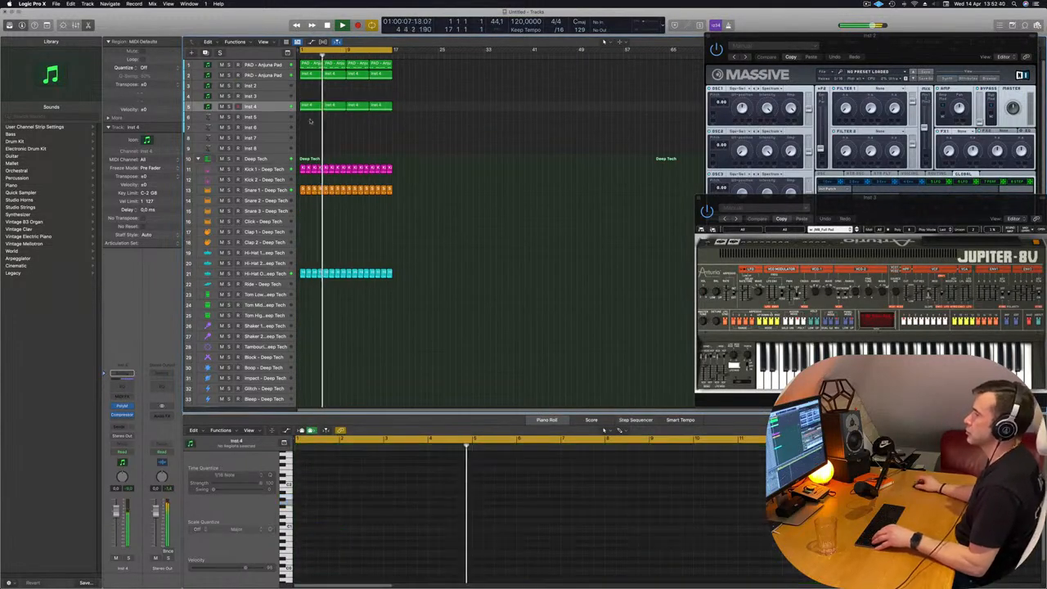
scroll(433, 127, up, 3)
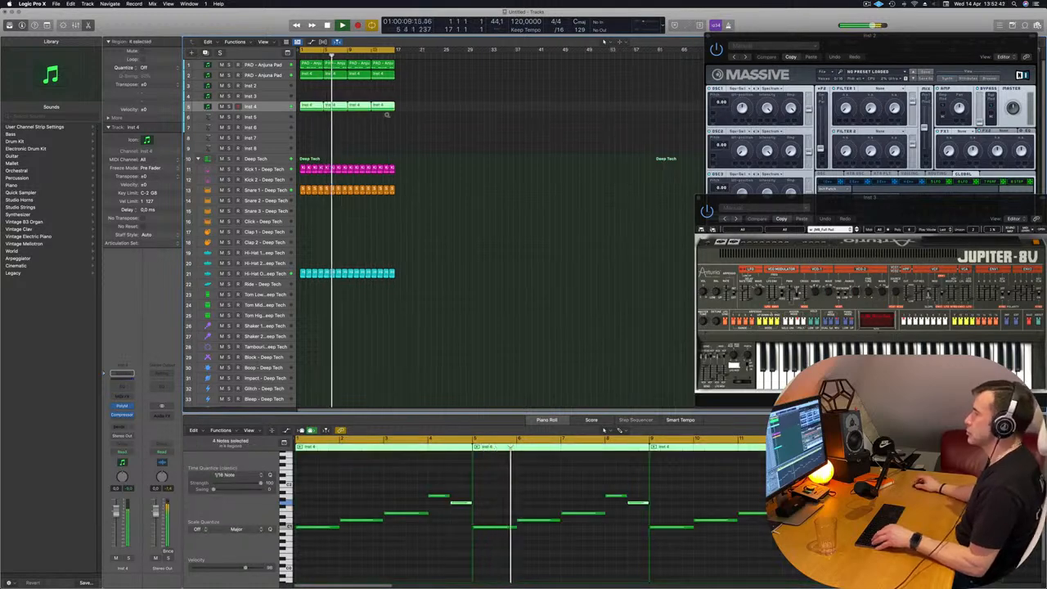
scroll(434, 127, down, 1)
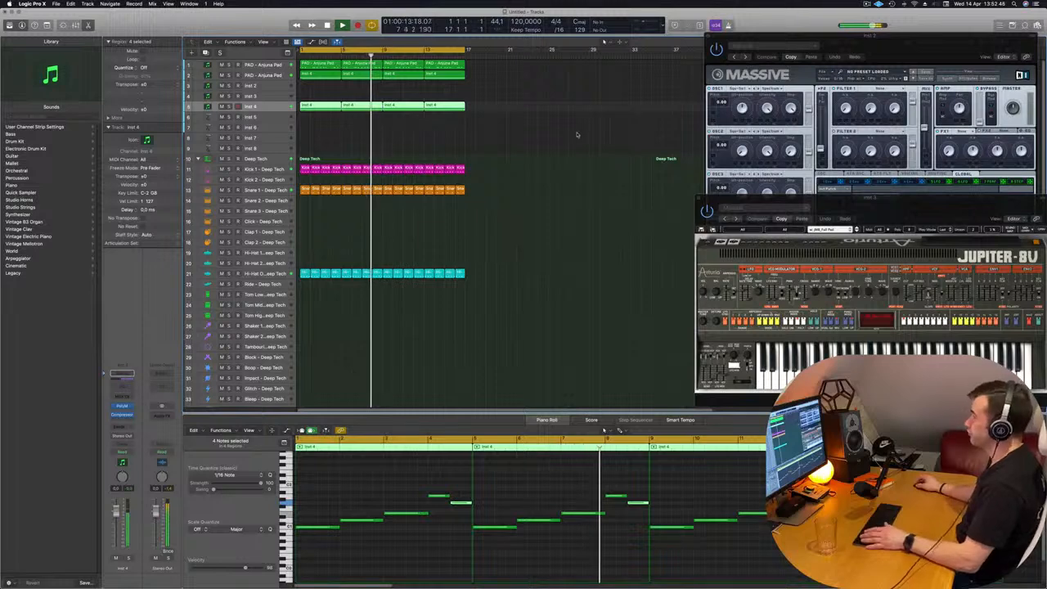
scroll(401, 133, up, 2)
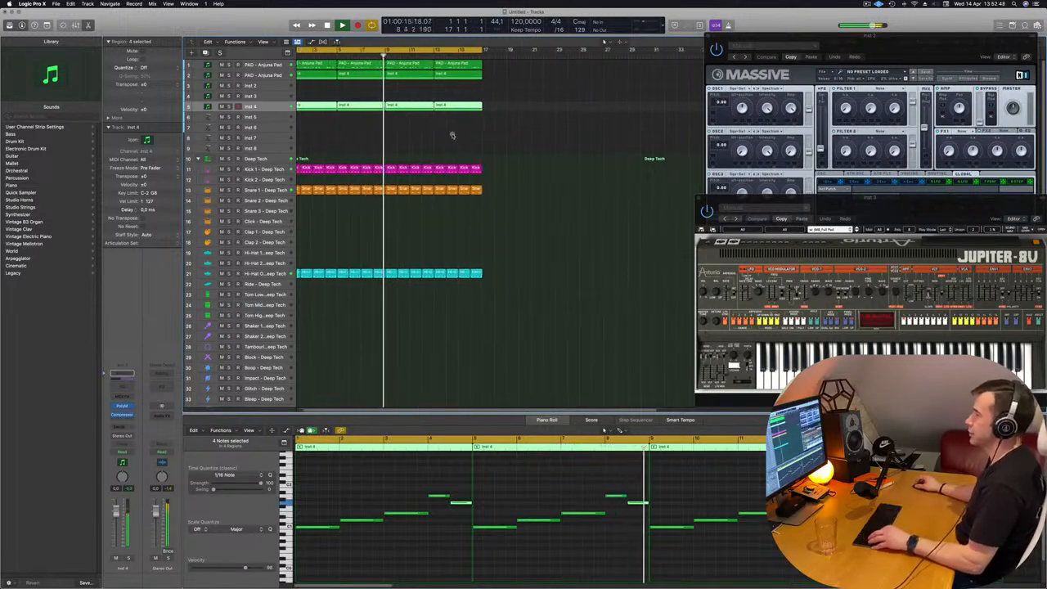
key(Return)
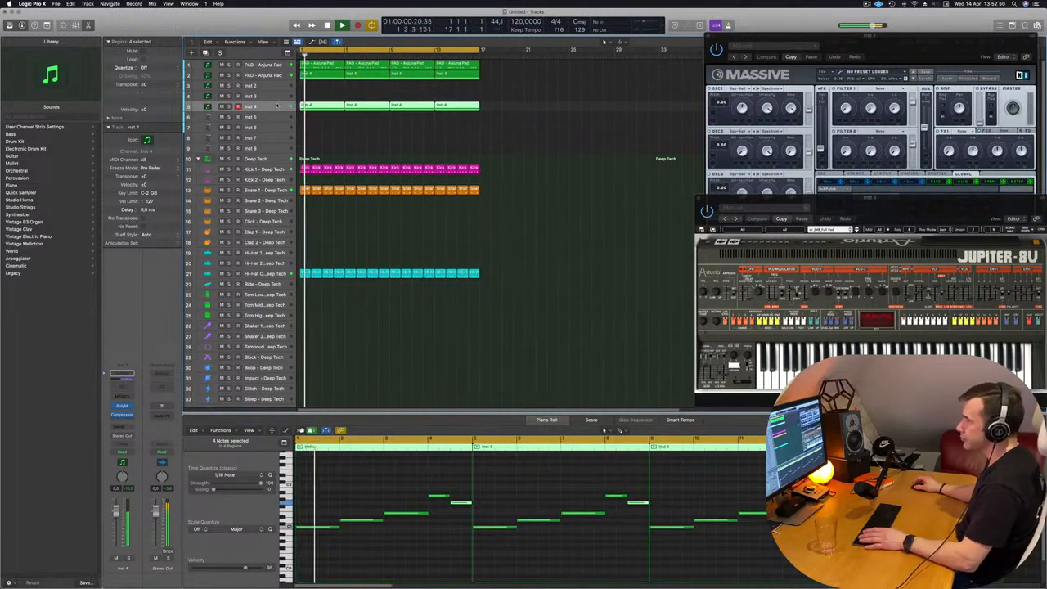
key(super+d)
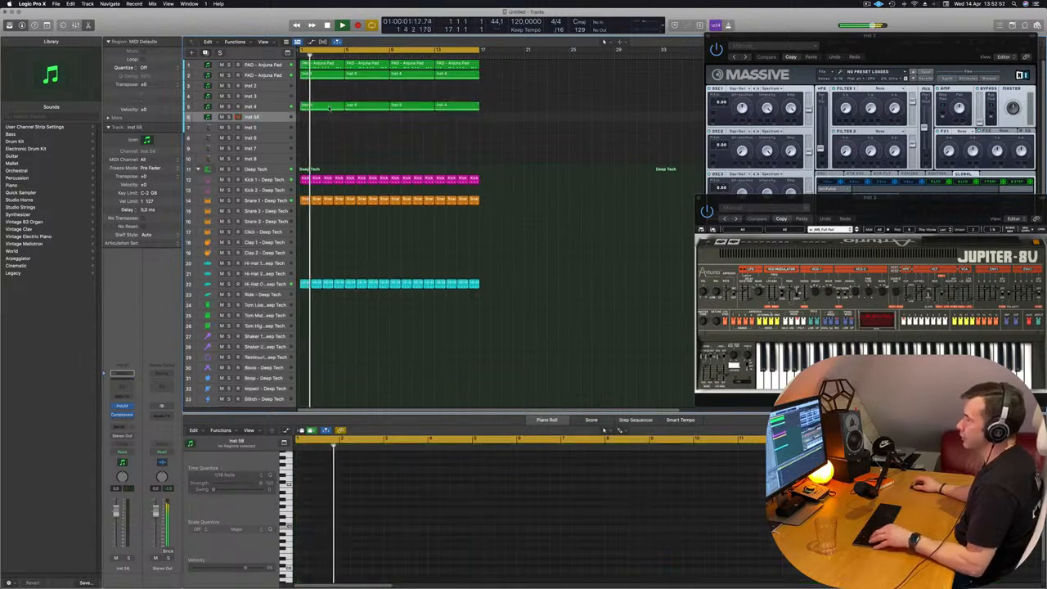
drag(316, 106, 316, 119)
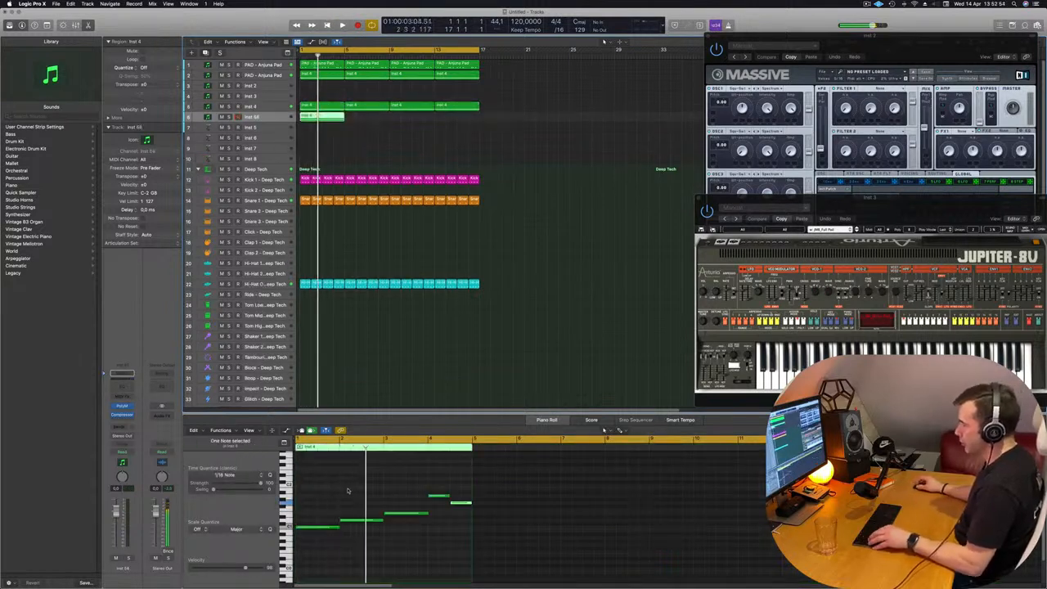
- Shorten all five long notes in the copied Inst 4 region to short stabs and play them back
drag(401, 558, 324, 493)
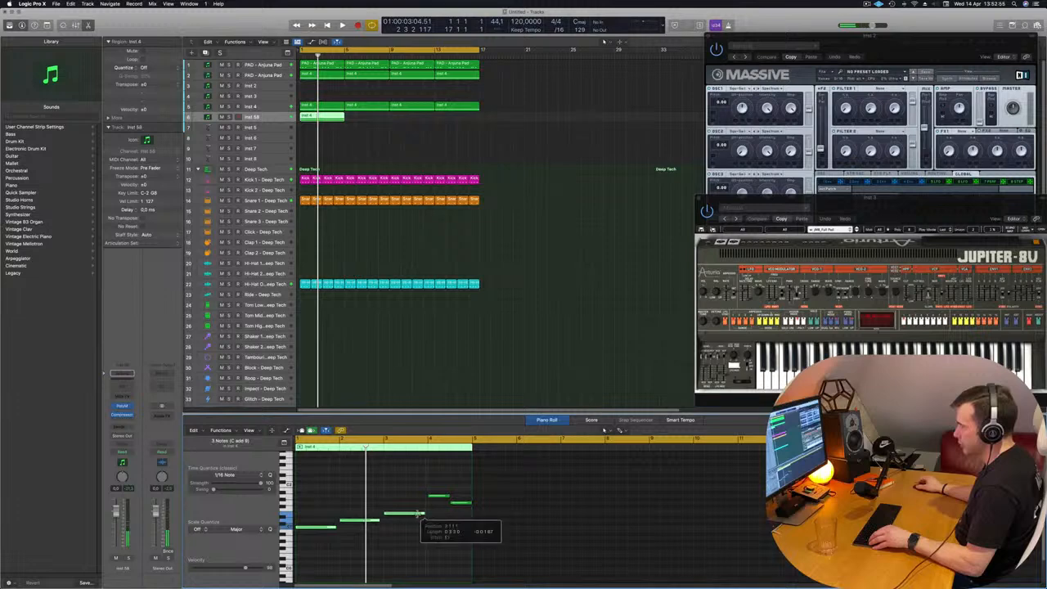
drag(418, 514, 397, 516)
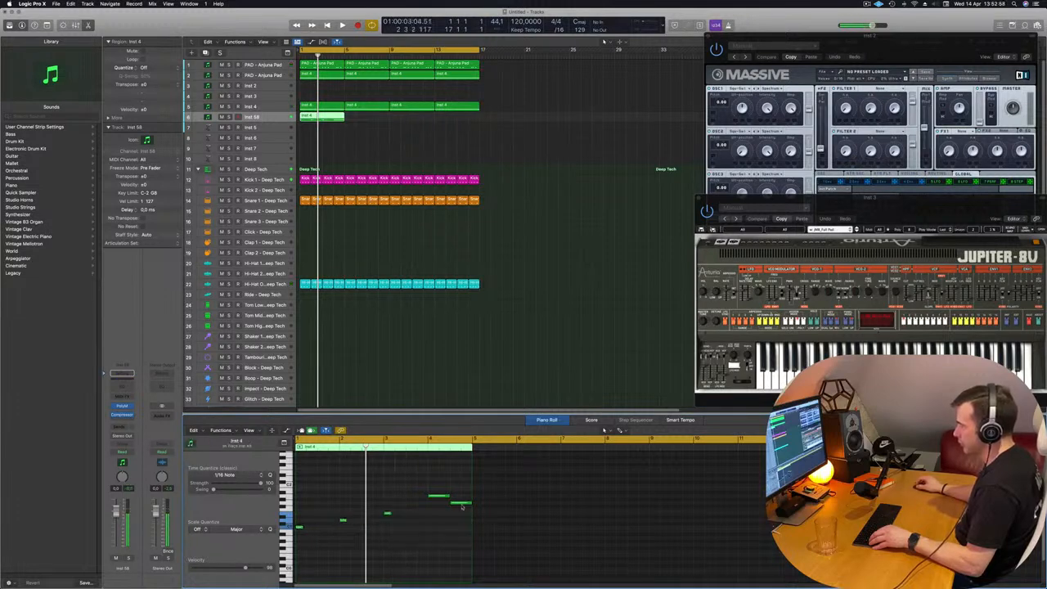
drag(470, 503, 453, 506)
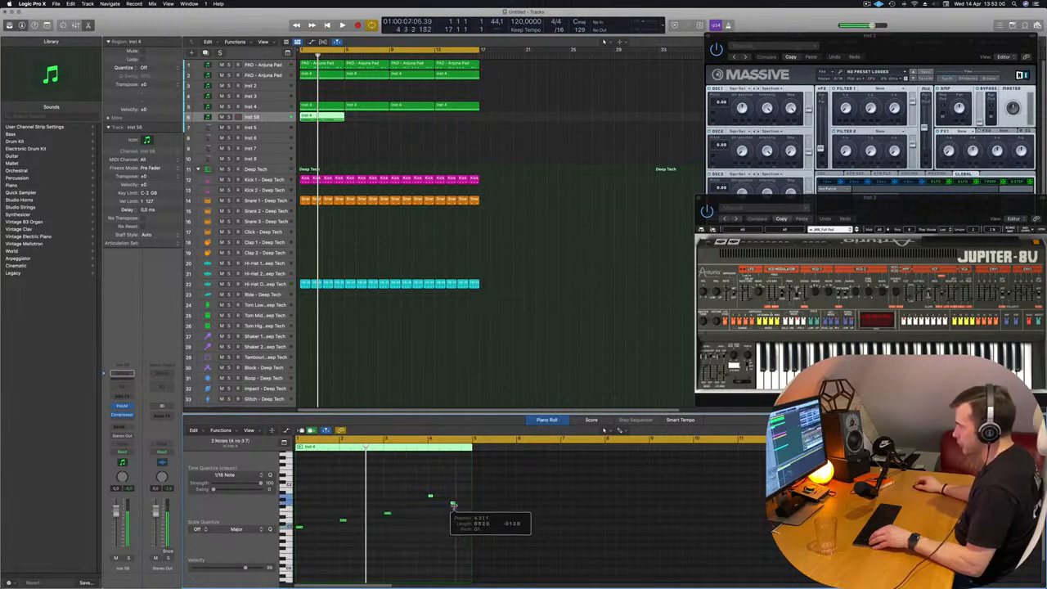
scroll(403, 547, up, 5)
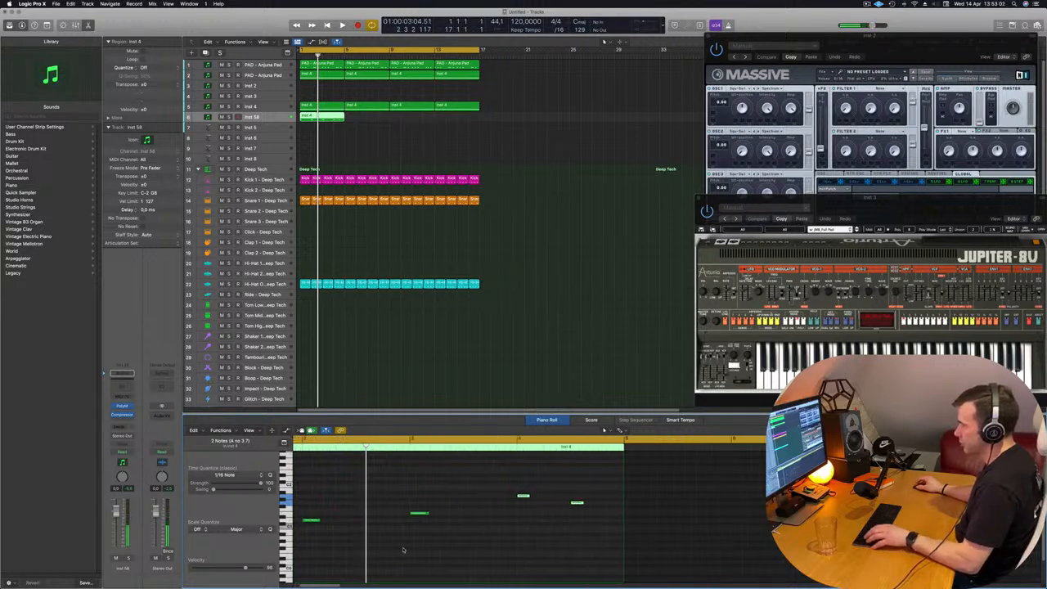
key(space)
key(space)
key(space)
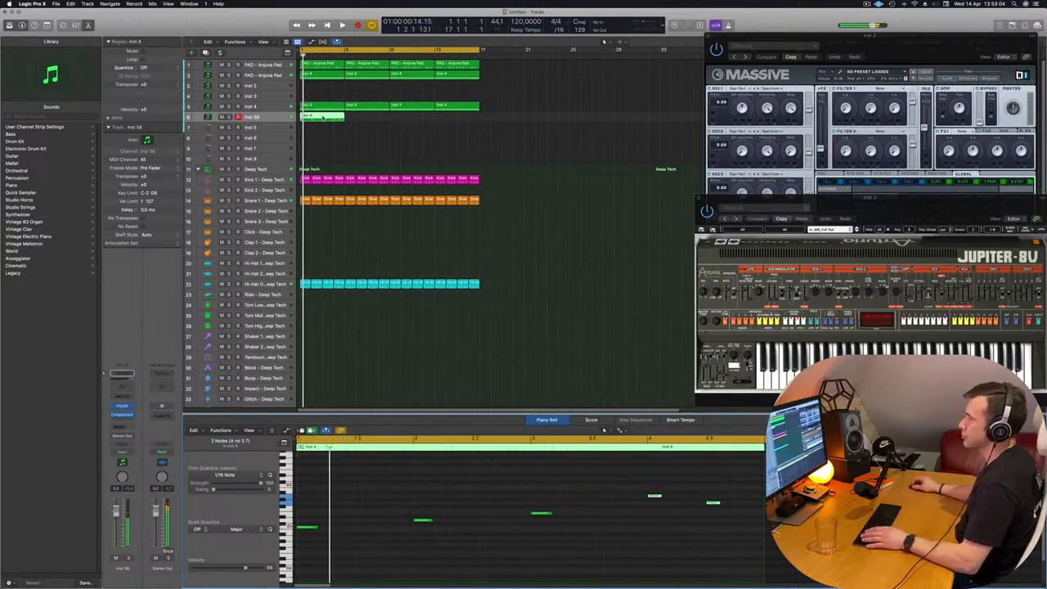
- Move the short-note region from the duplicated Inst 4 track to bar 1 of the Inst 2 track
drag(324, 117, 323, 128)
click(253, 129)
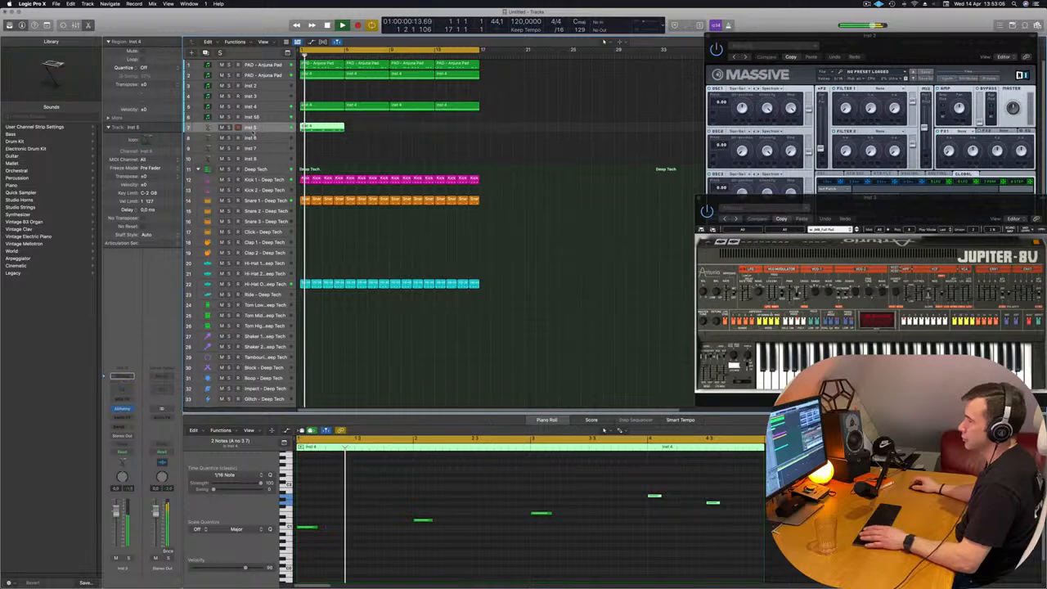
click(270, 119)
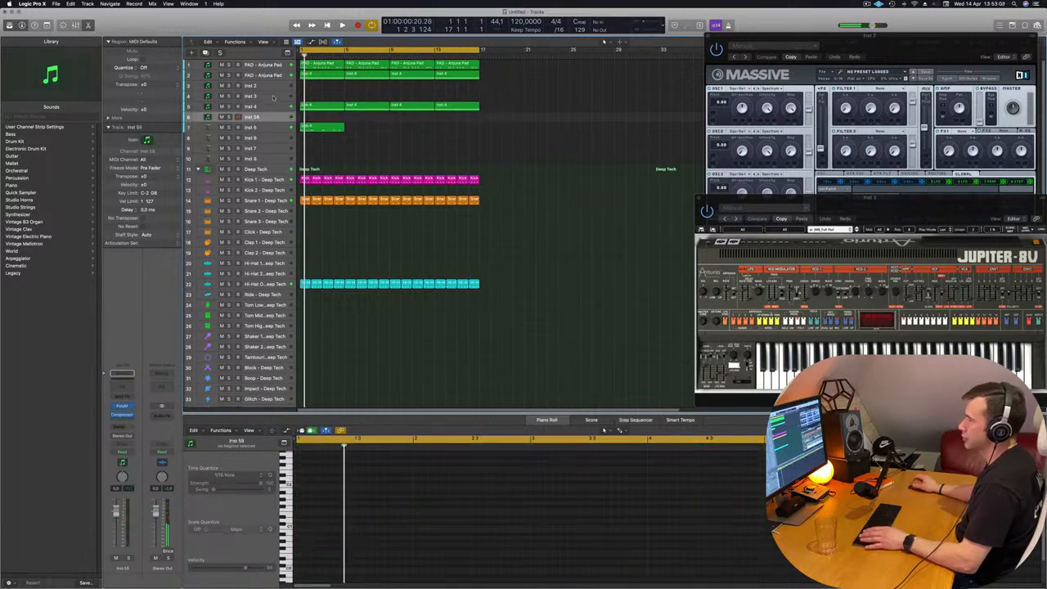
click(273, 97)
click(275, 85)
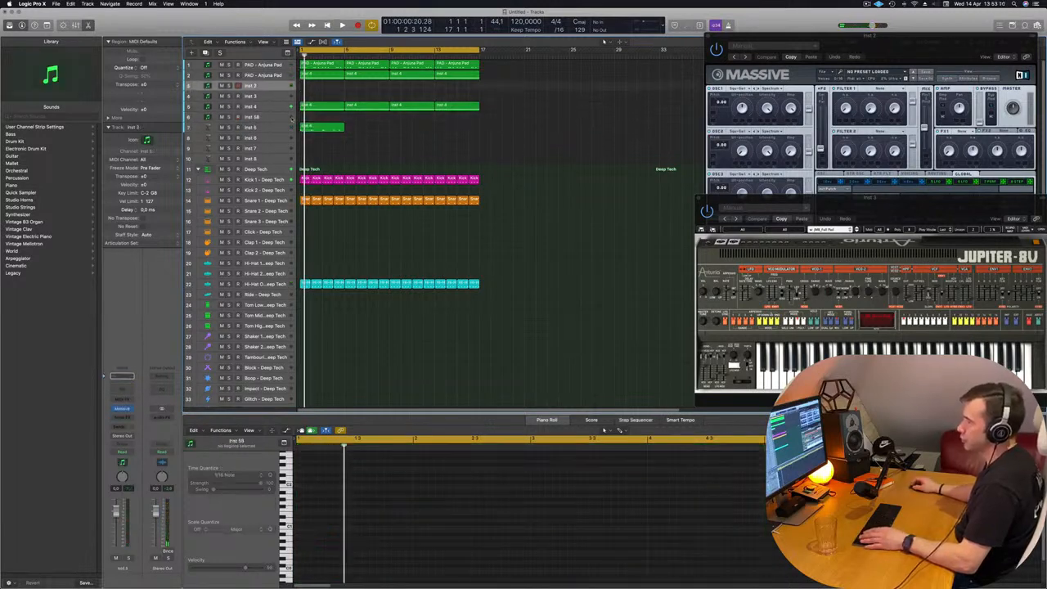
drag(329, 129, 327, 87)
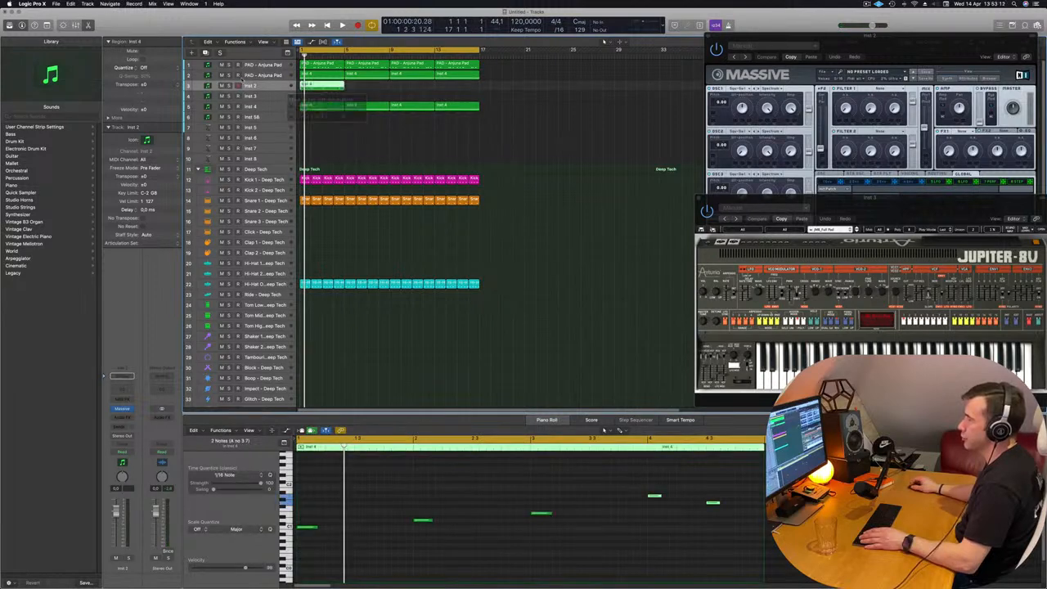
- Enlarge the Inst 2 track's height, play its region and bring its Massive window to the front
drag(260, 90, 261, 156)
key(space)
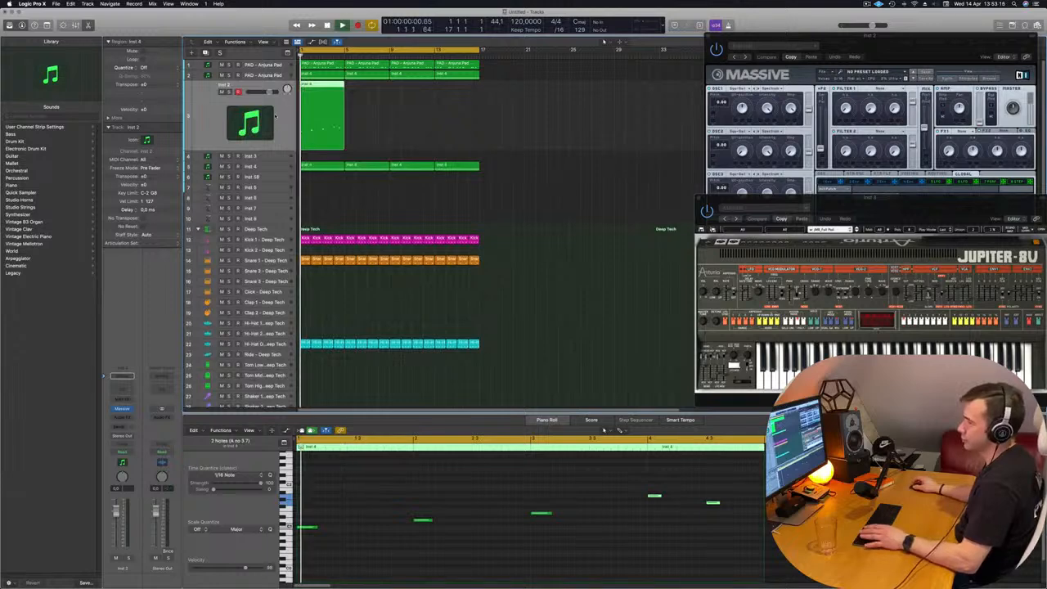
key(space)
key(space)
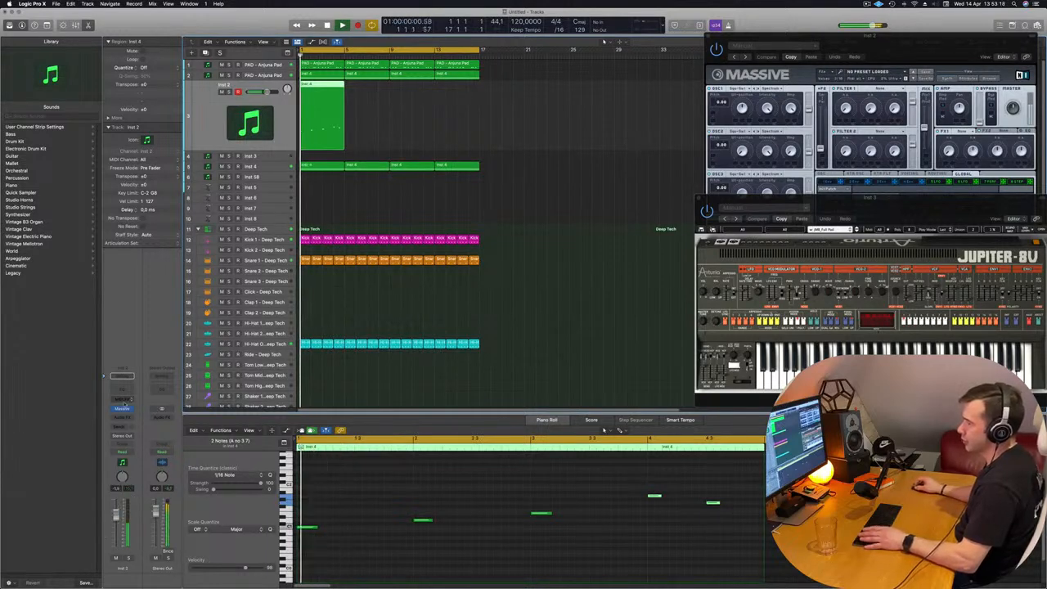
click(123, 409)
click(123, 409)
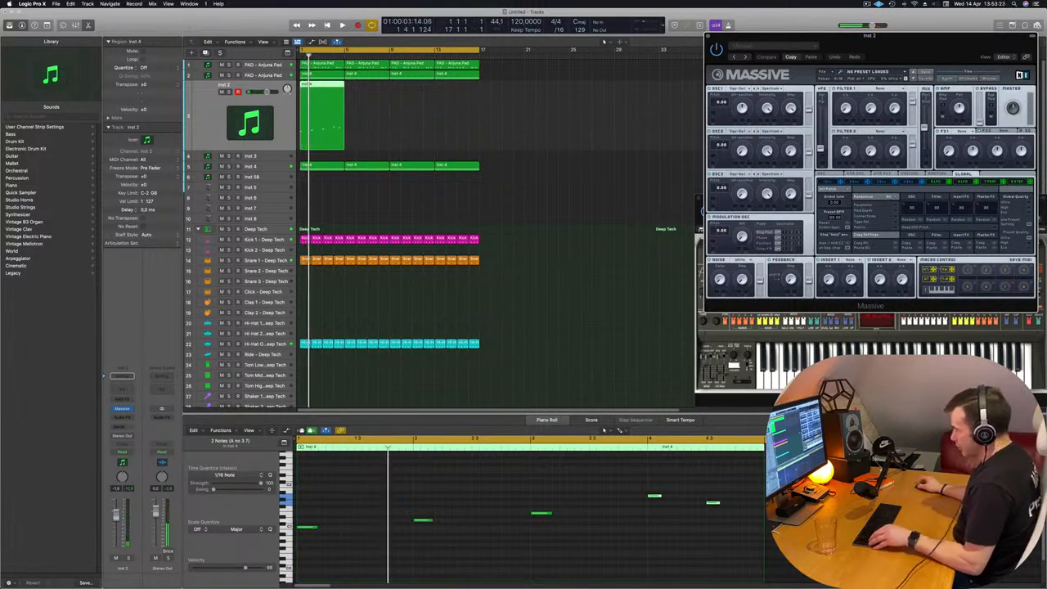
- Select all notes in the Inst 2 region and copy them twice so each note repeats three times back to back
drag(306, 453, 758, 549)
scroll(331, 555, up, 1)
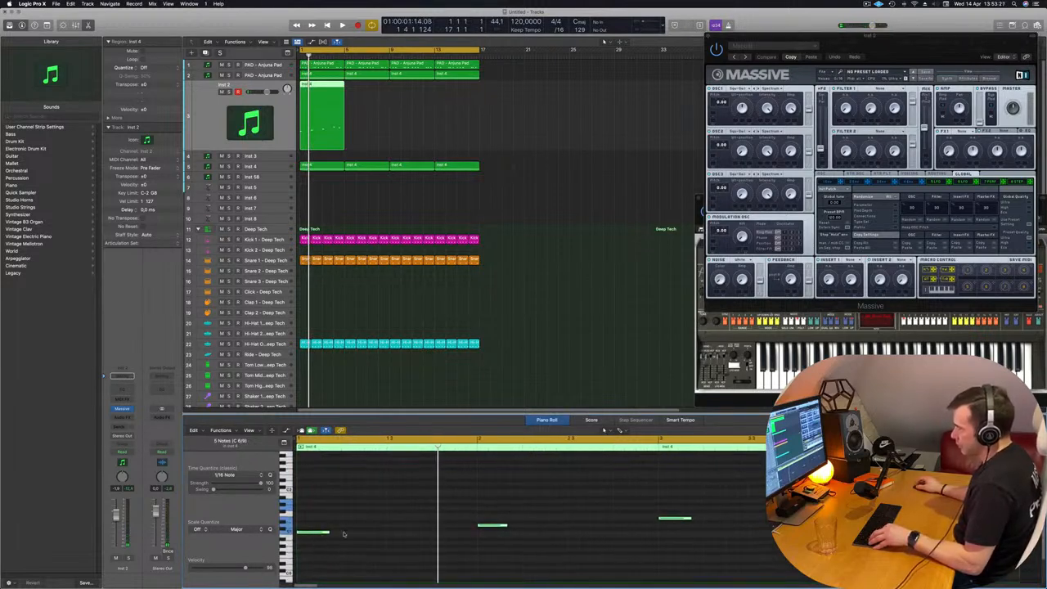
drag(321, 533, 353, 536)
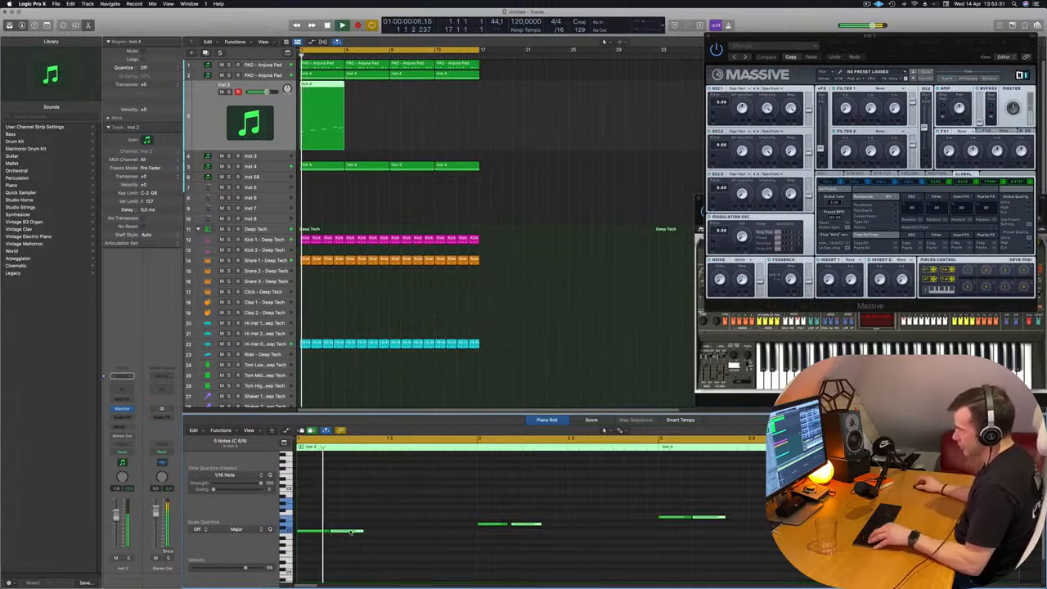
drag(357, 534, 416, 538)
key(space)
key(super+Left)
key(space)
- Try an additional, slightly offset copy of the repeated notes, play it back and undo the last two copies
key(space)
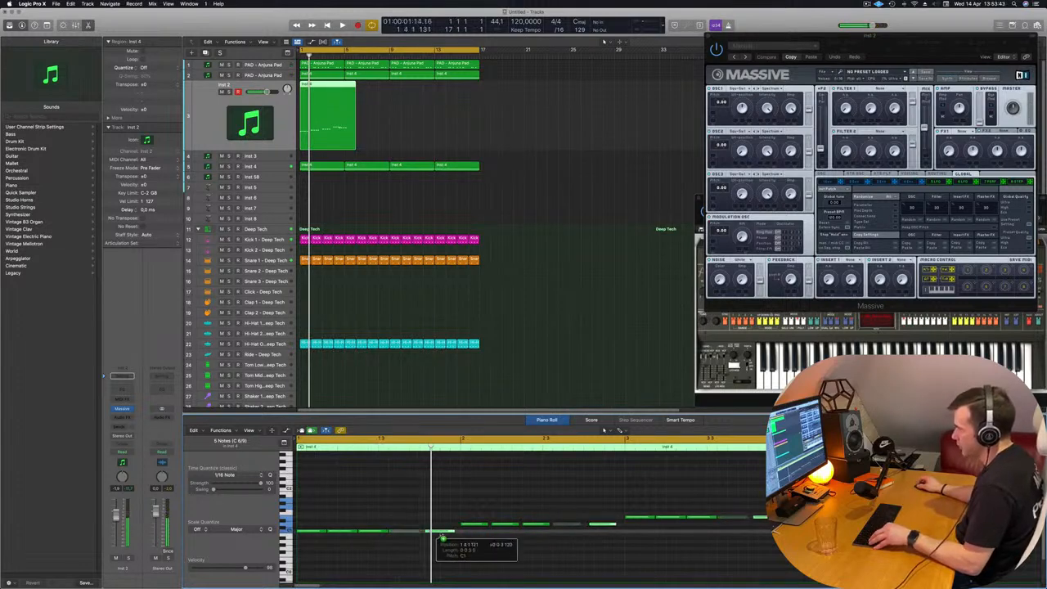
drag(445, 538, 443, 536)
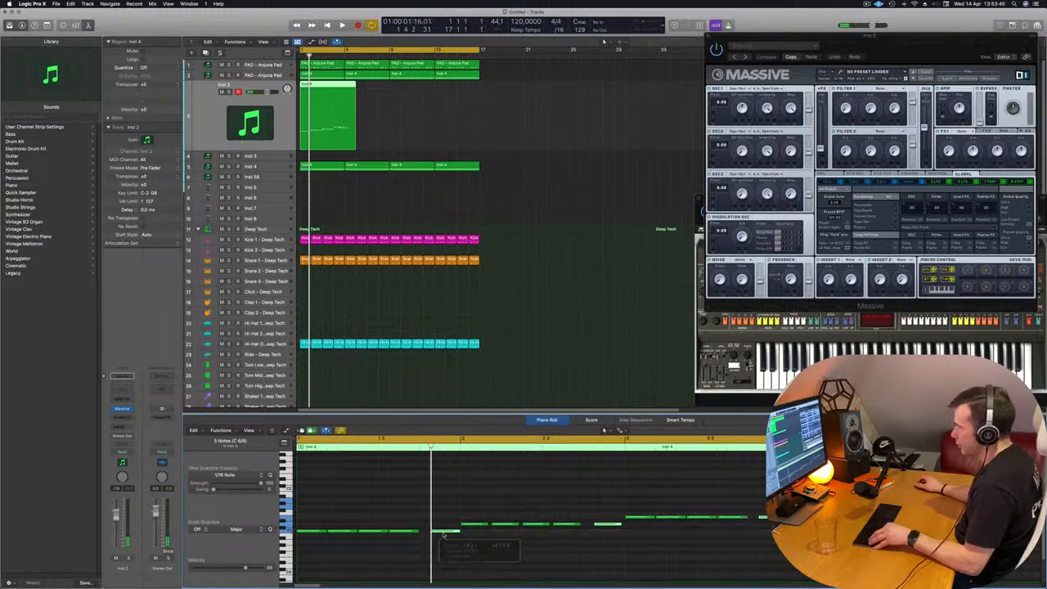
key(space)
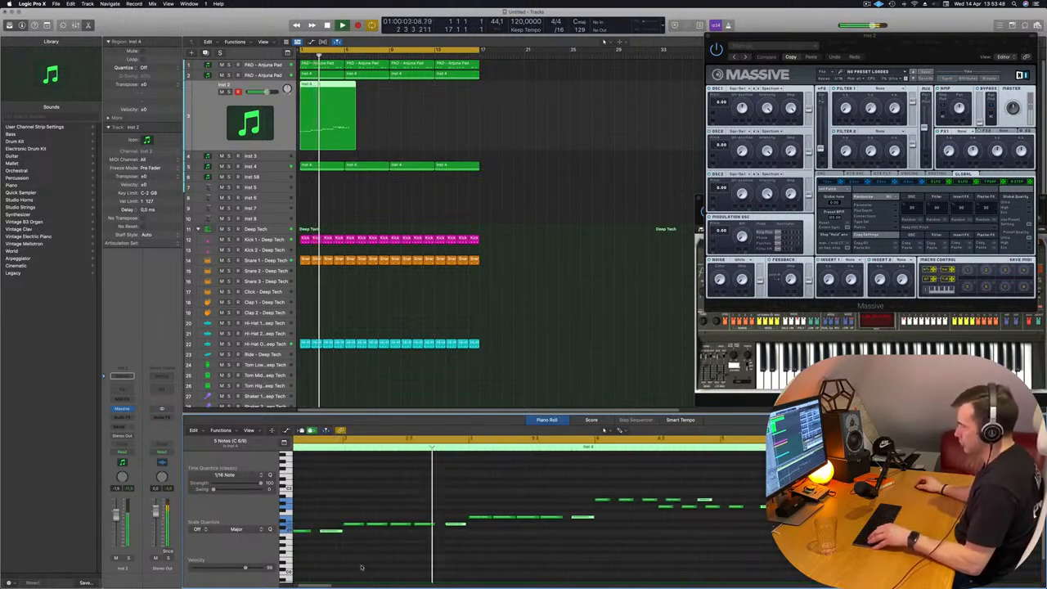
key(super+z)
key(super+z)
key(space)
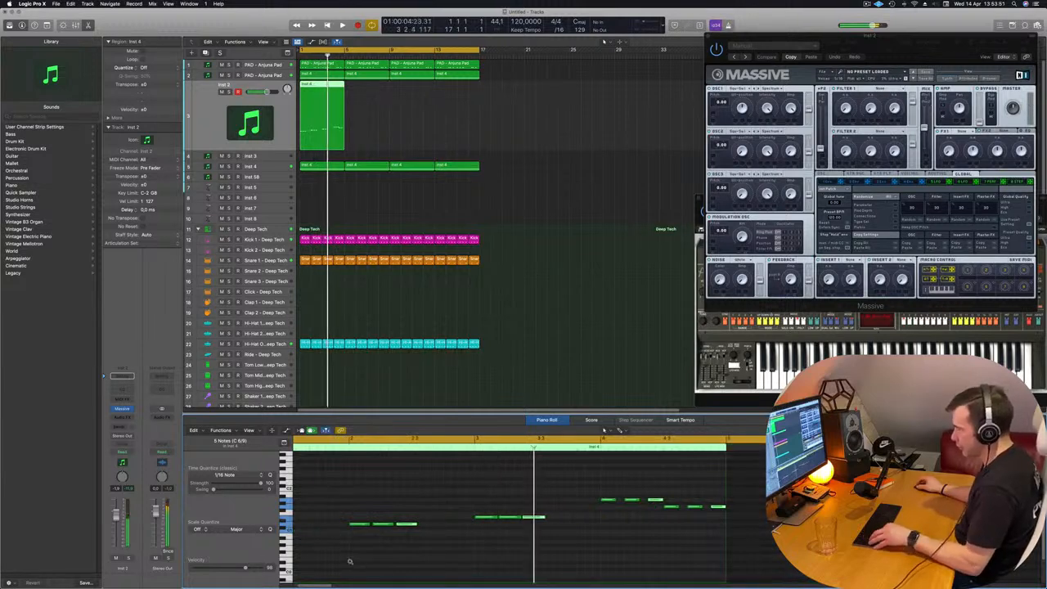
- Extend the repeated notes in the Inst 2 region by copying the selected notes onward toward each bar's fourth beat
ctrl+alt+click(350, 561)
key(super+Right)
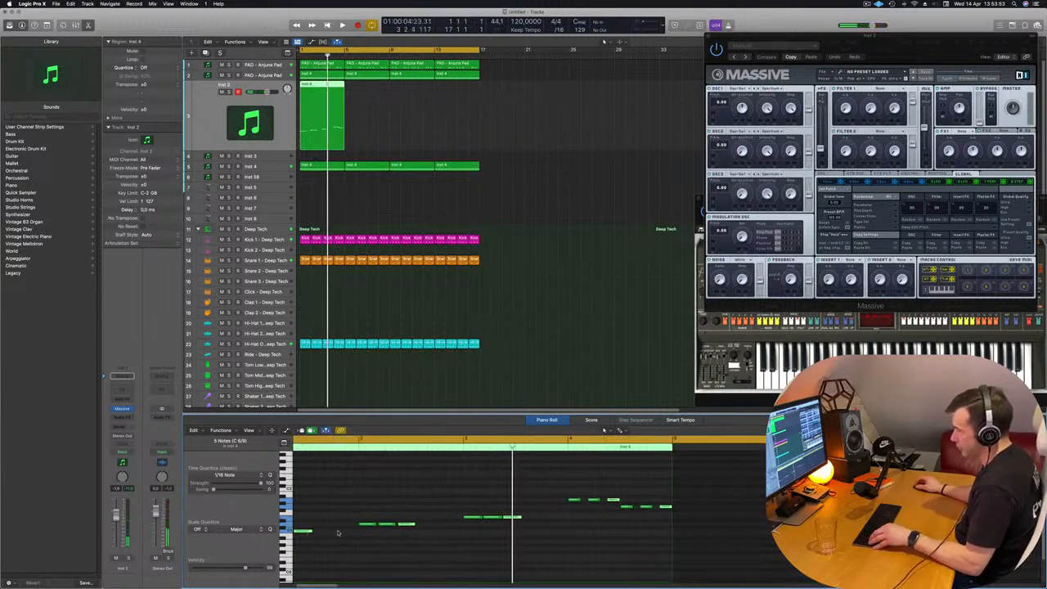
scroll(340, 534, left, 2)
drag(352, 533, 387, 534)
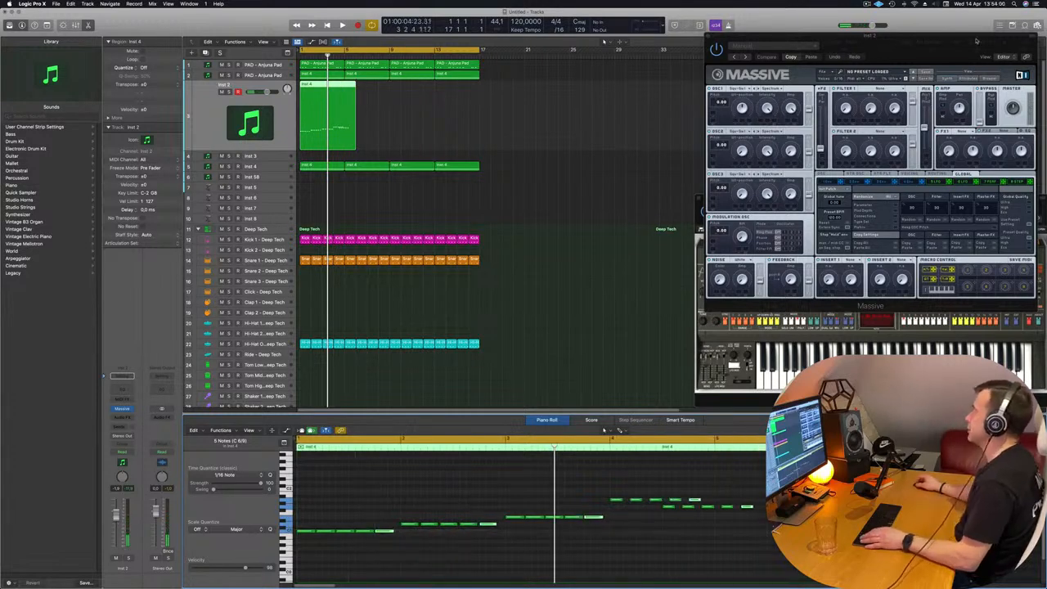
- Load the 1991 preset in Massive and play the repeated-note part with it
drag(976, 41, 840, 57)
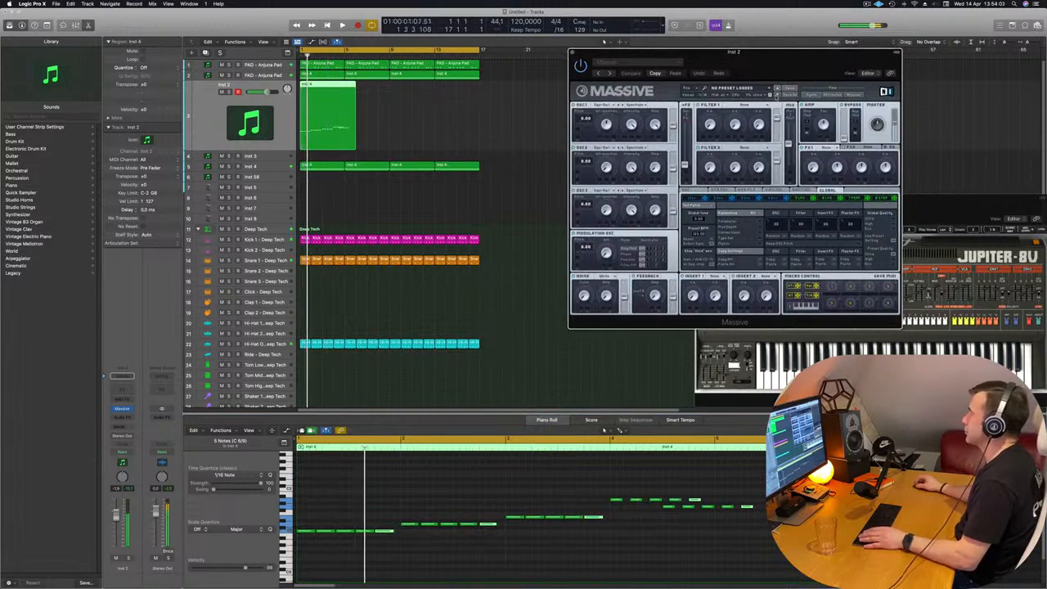
click(777, 97)
key(space)
drag(697, 65, 573, 76)
key(space)
key(space)
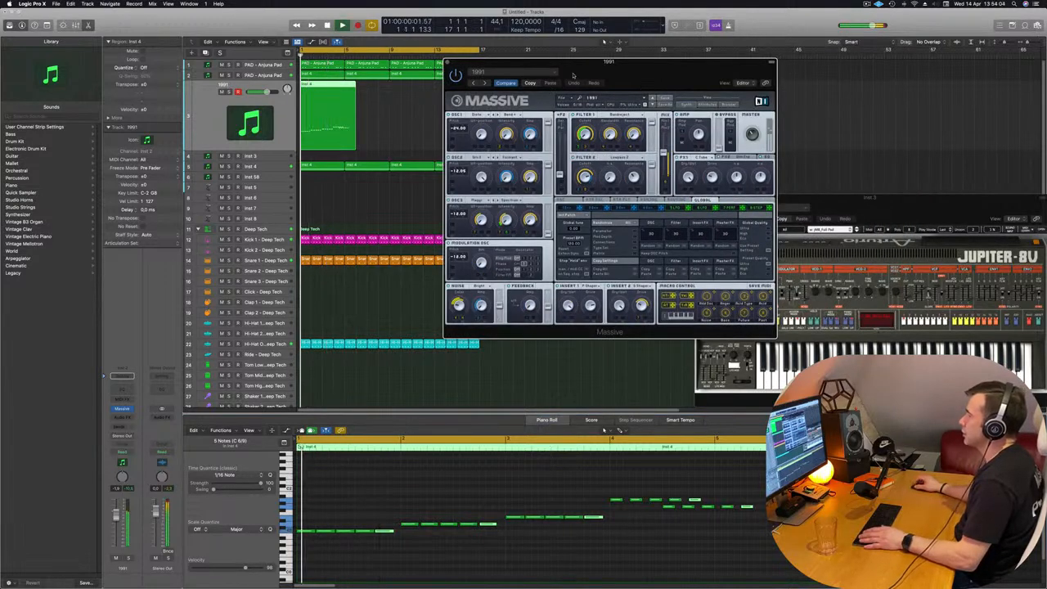
- Open Massive's sound browser, examine the 1991 preset's sound attributes during playback and return to the browser
click(728, 104)
drag(683, 77, 670, 75)
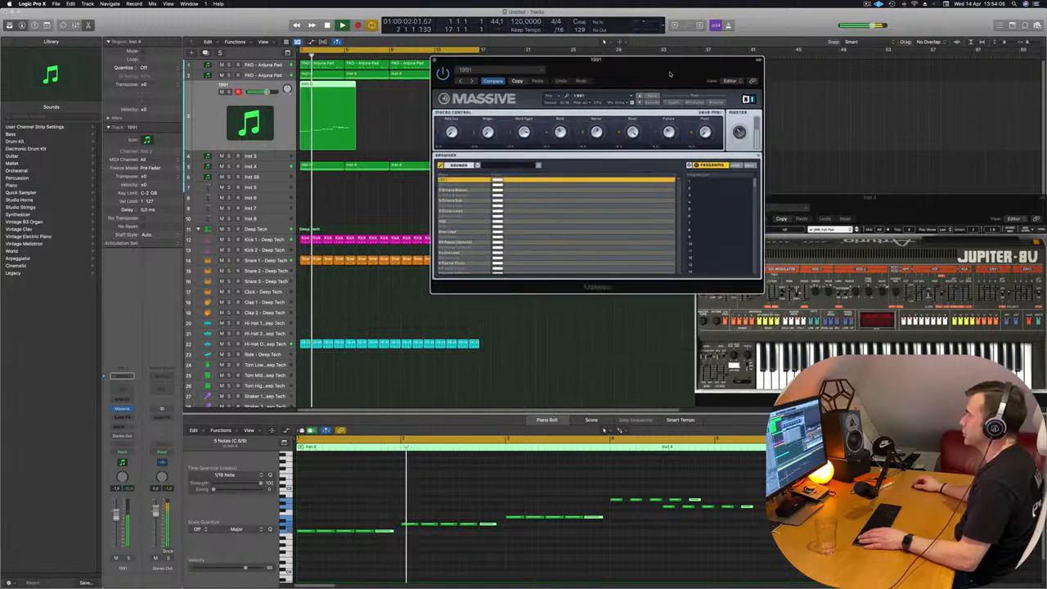
key(space)
key(space)
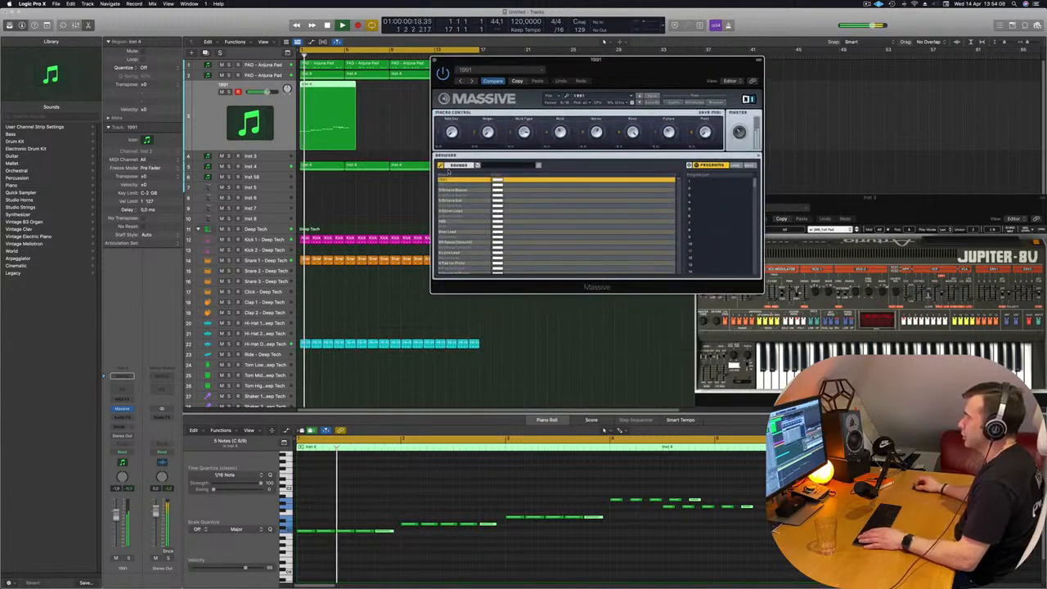
click(694, 101)
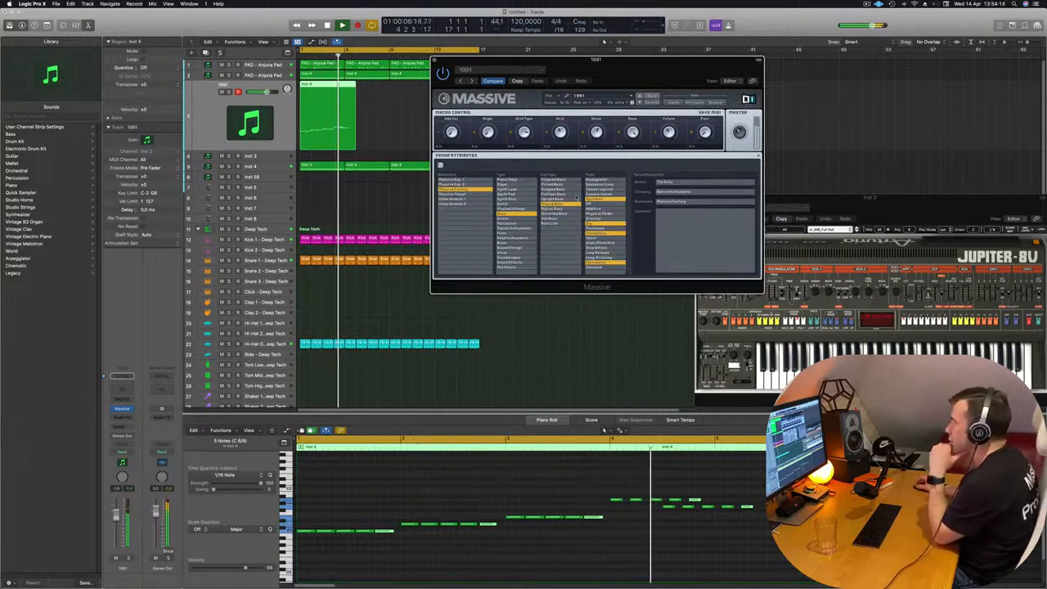
click(551, 180)
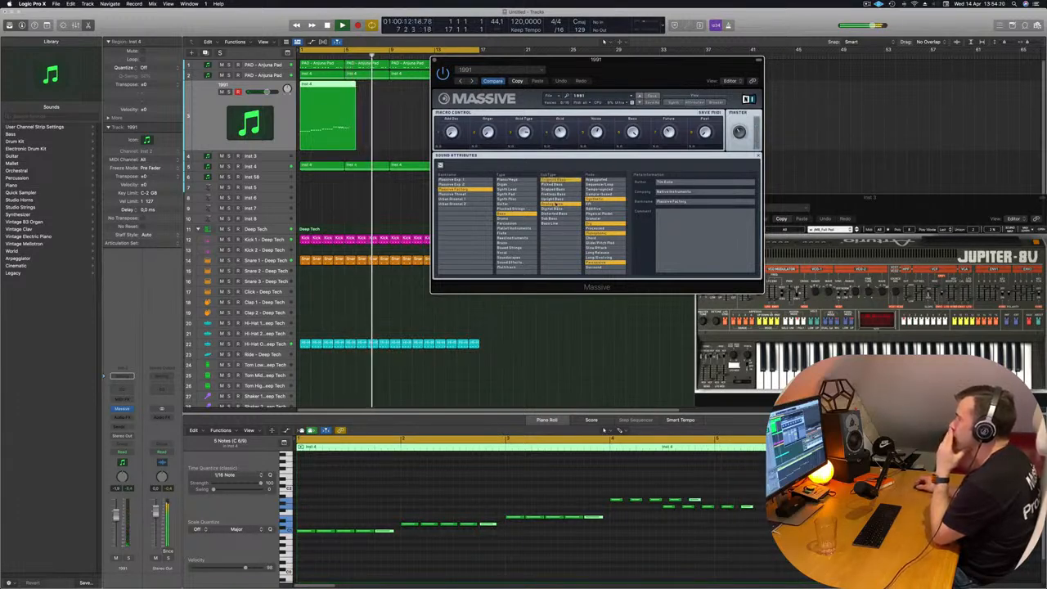
double_click(514, 214)
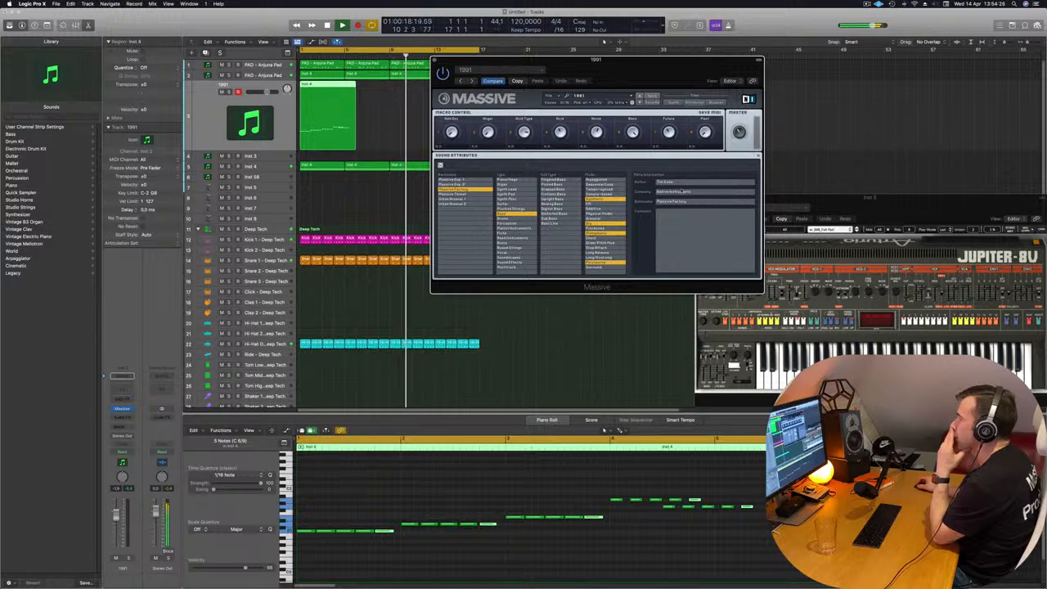
click(717, 103)
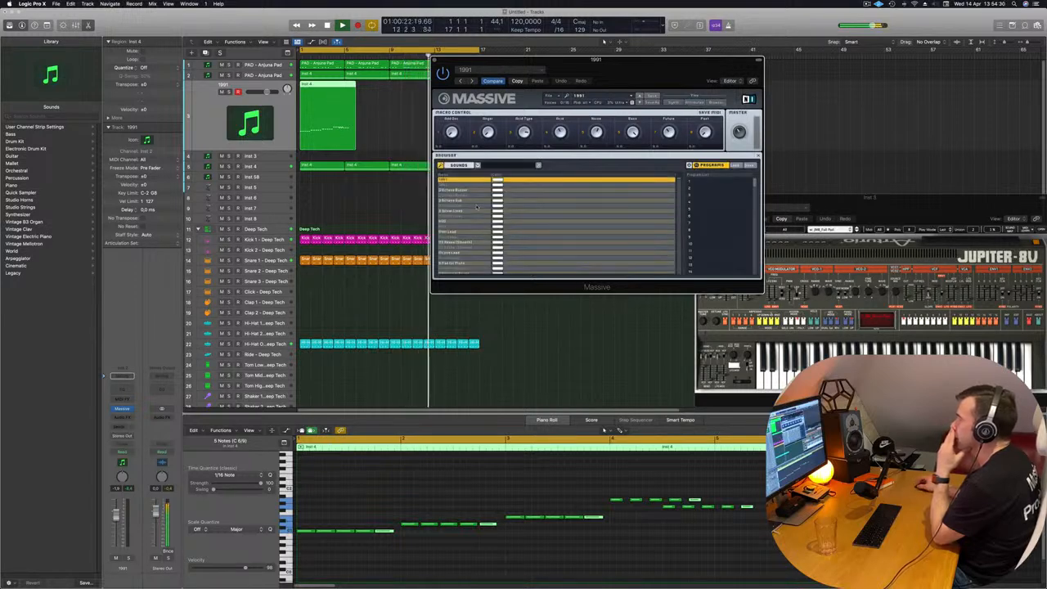
- Switch the browser to the folder view, open Massive Expansion Vol. 1 and load the Dancestor preset
scroll(462, 211, down, 3)
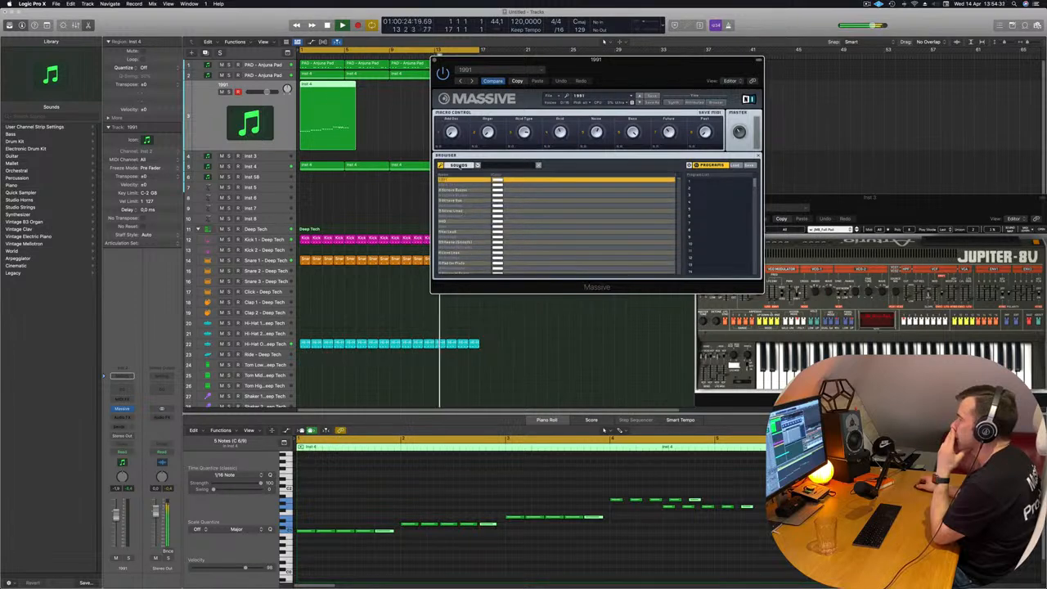
click(458, 165)
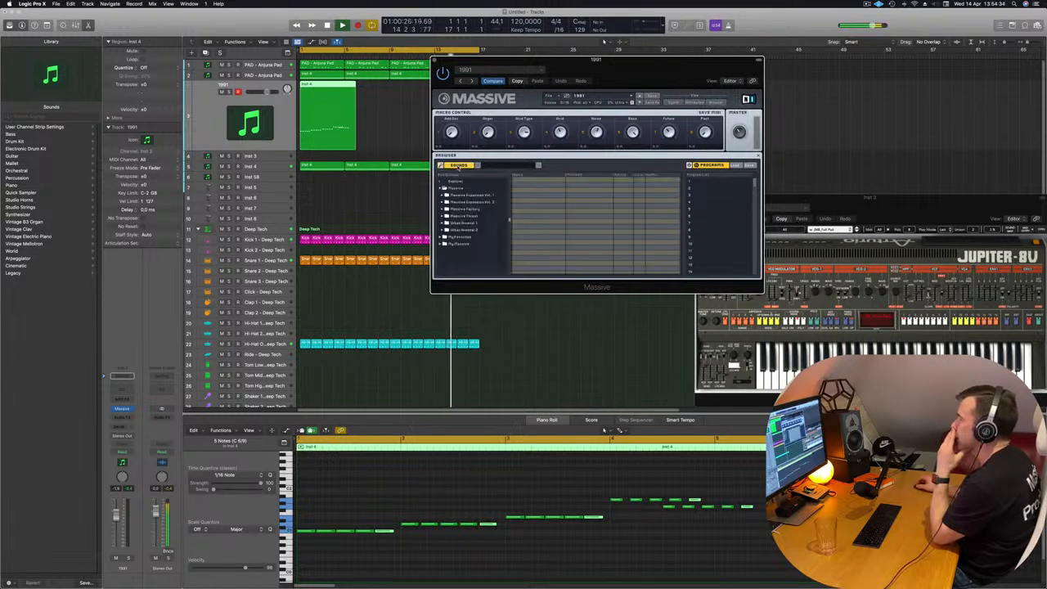
click(471, 197)
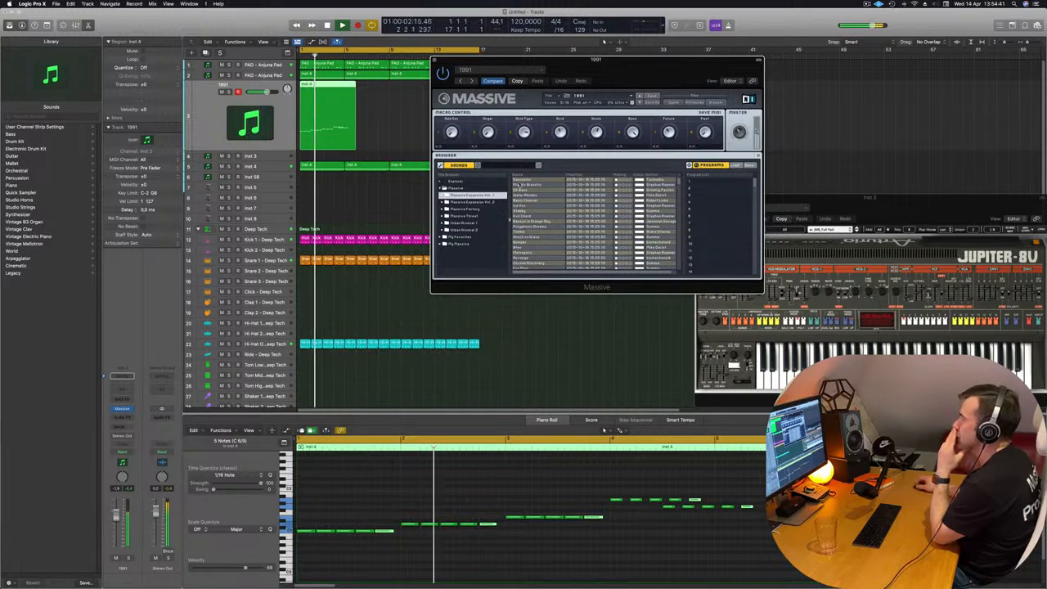
click(521, 180)
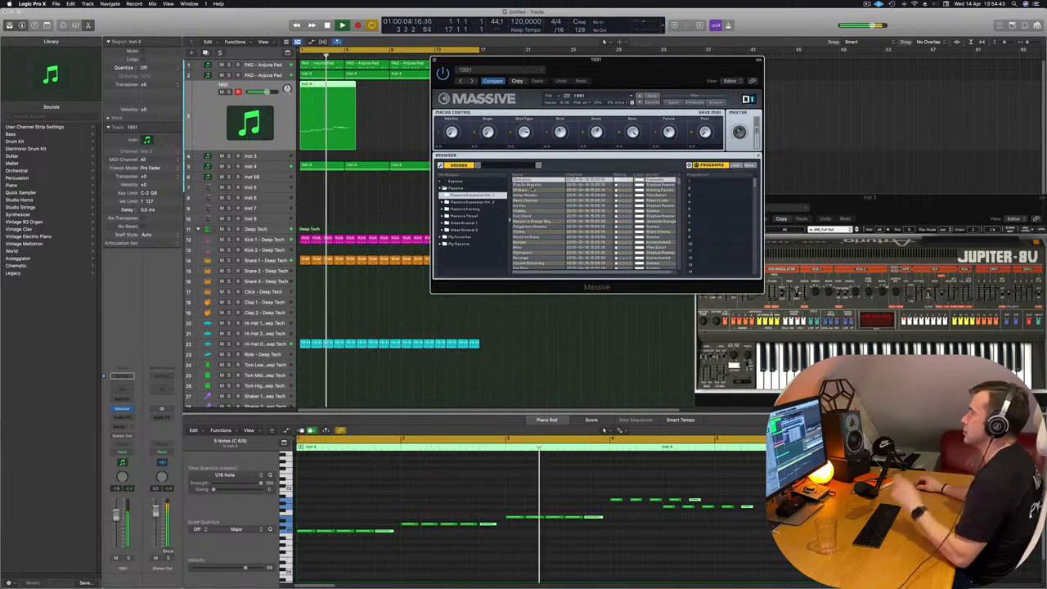
double_click(530, 181)
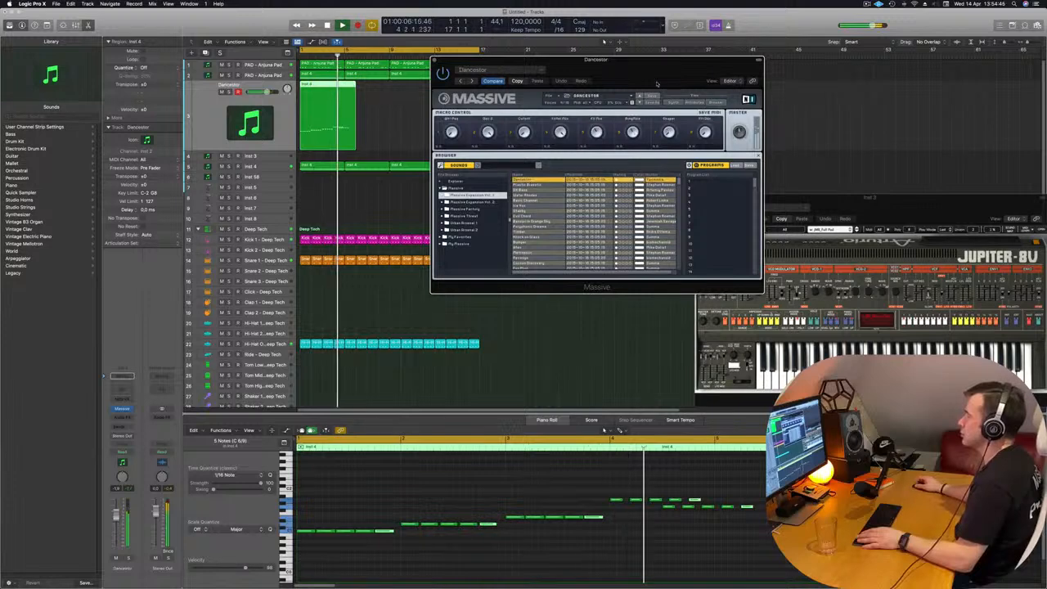
- Audition the presets following Dancestor during playback, including DX Bass, Water Rhodes and Basic Channel, as far as Stabby
drag(659, 80, 725, 61)
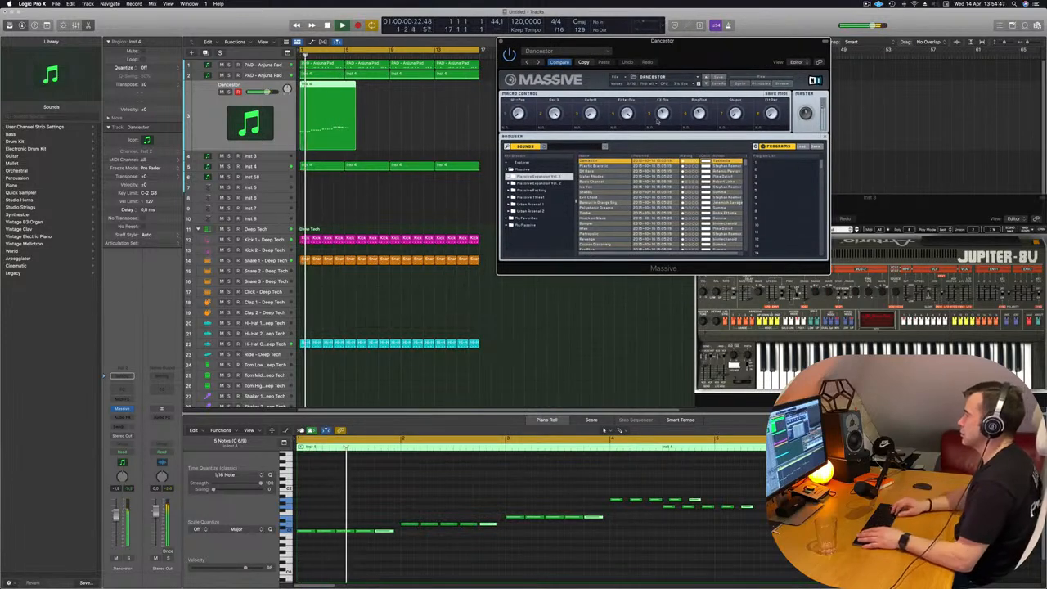
key(Down)
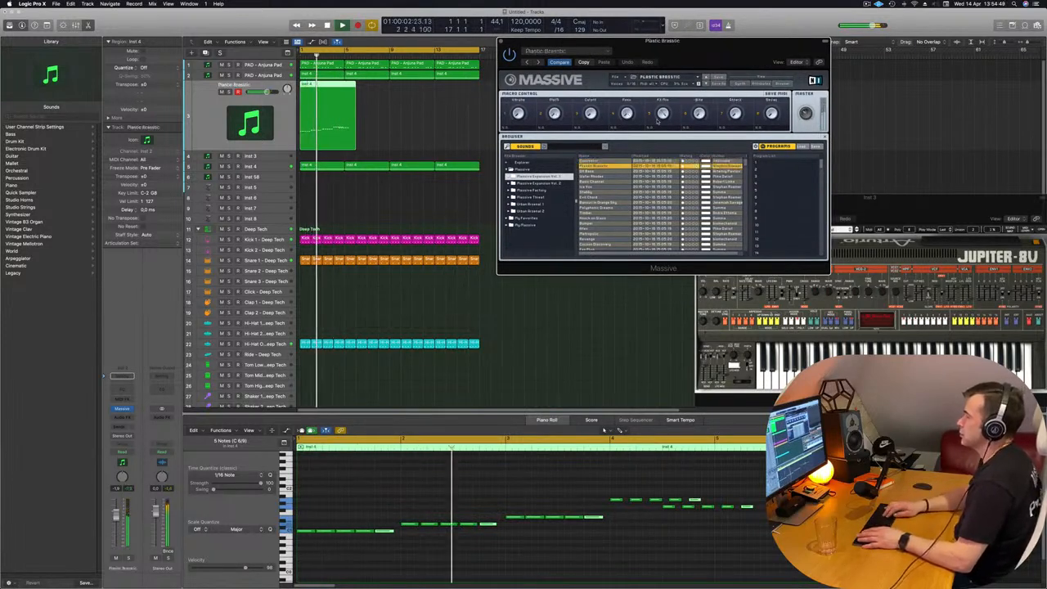
key(Down)
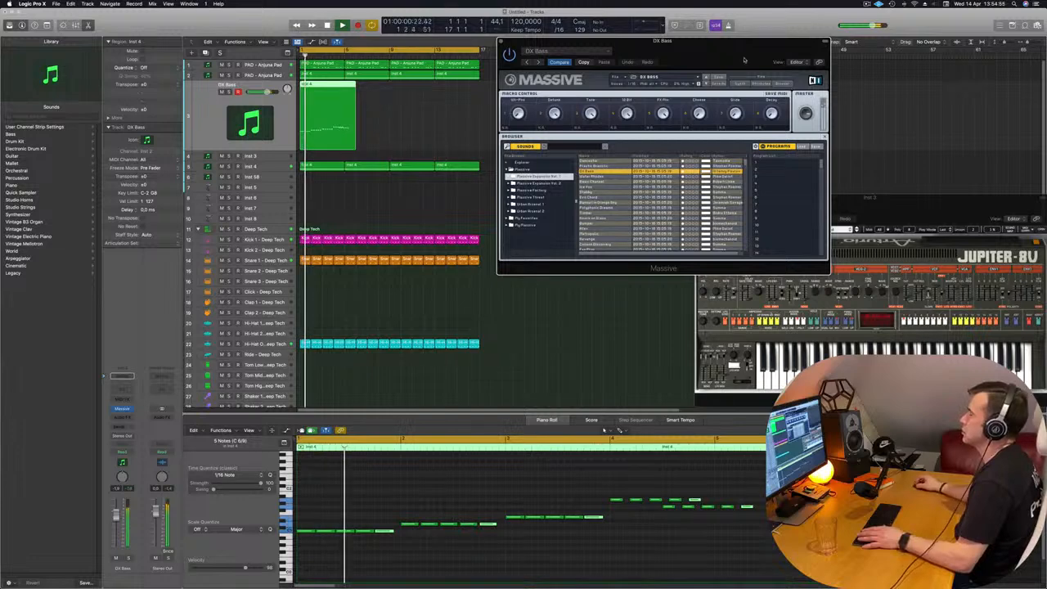
drag(744, 60, 673, 37)
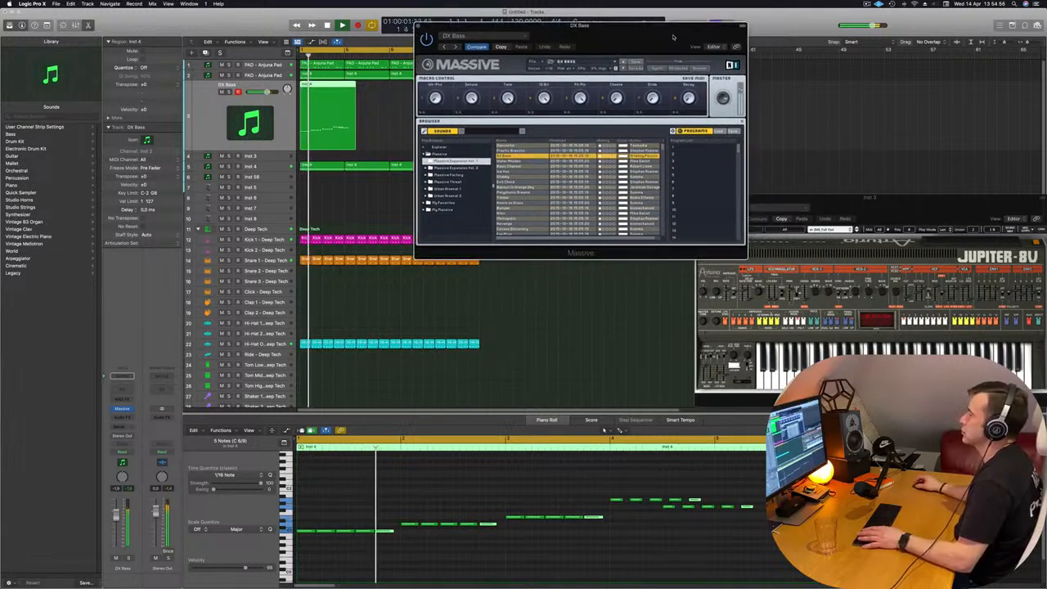
click(517, 162)
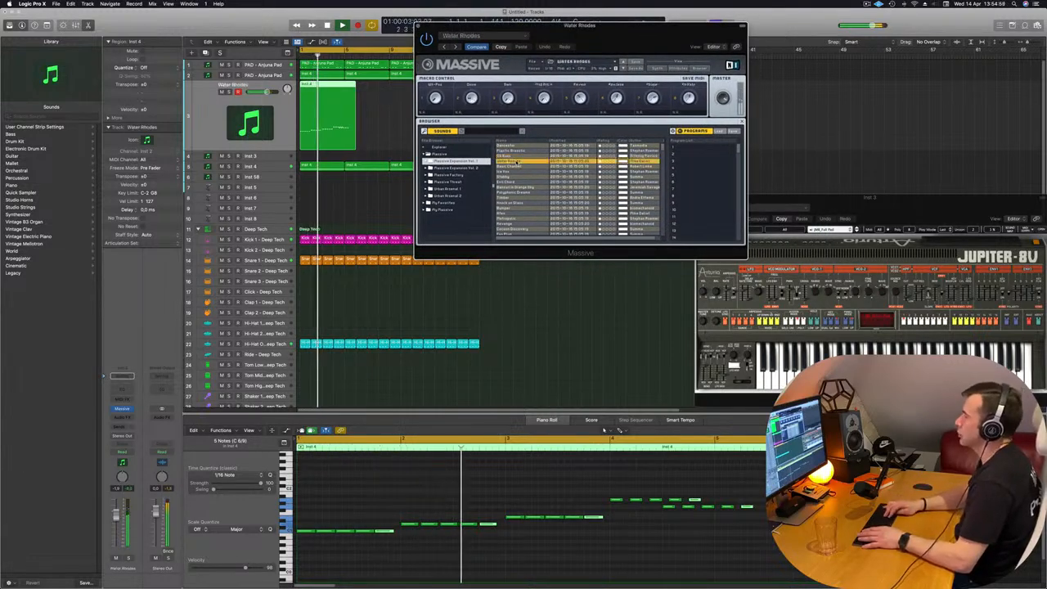
key(Down)
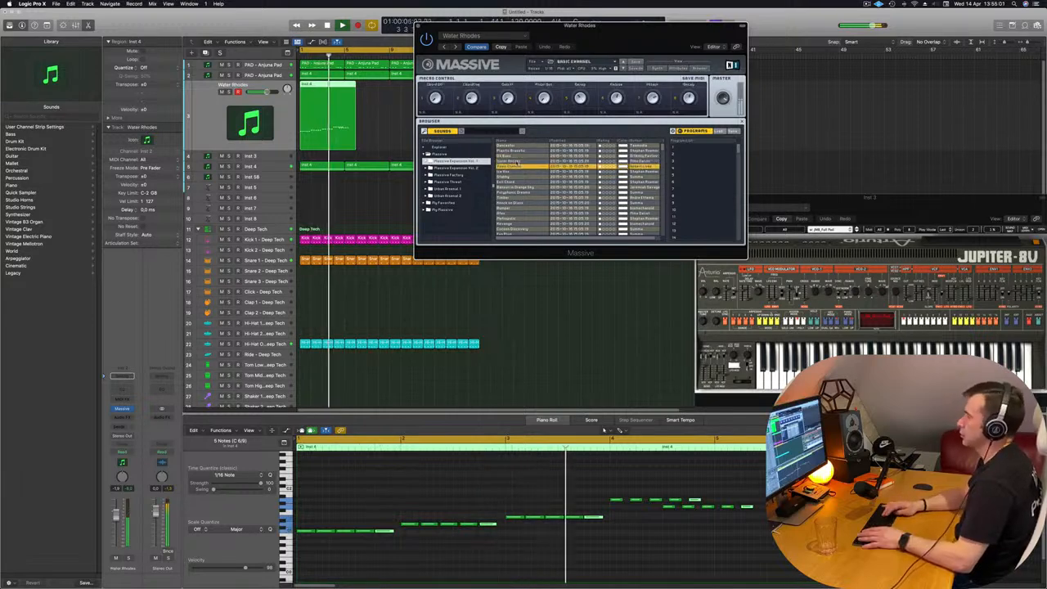
key(Down)
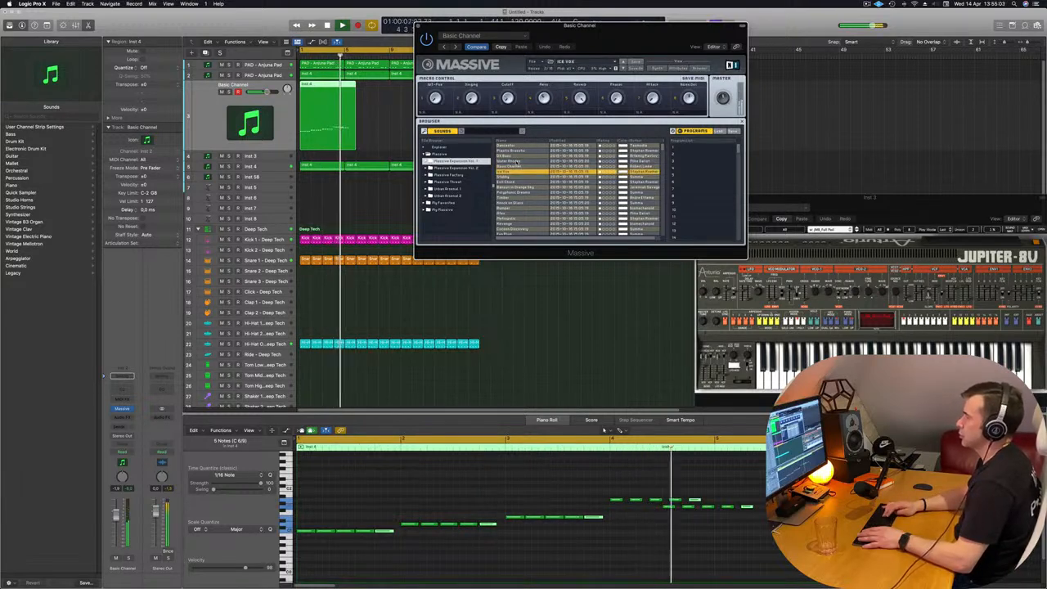
key(Down)
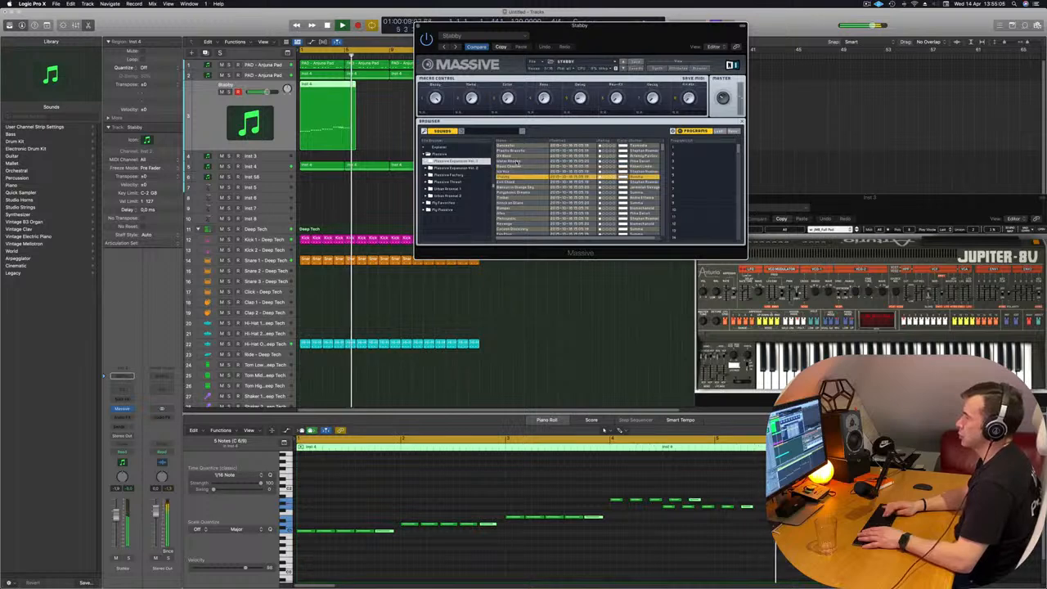
- Trim the repeated-note region to four bars by splitting it at bar 5 and removing the remainder, and delete bar 4's two overlapping upper notes
click(346, 87)
super+click(346, 87)
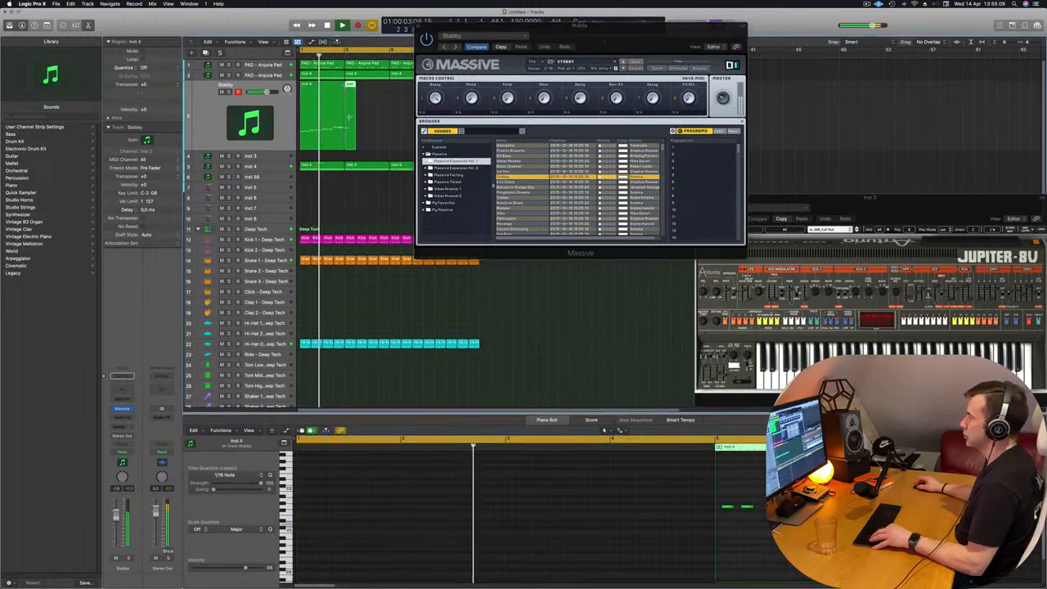
click(334, 103)
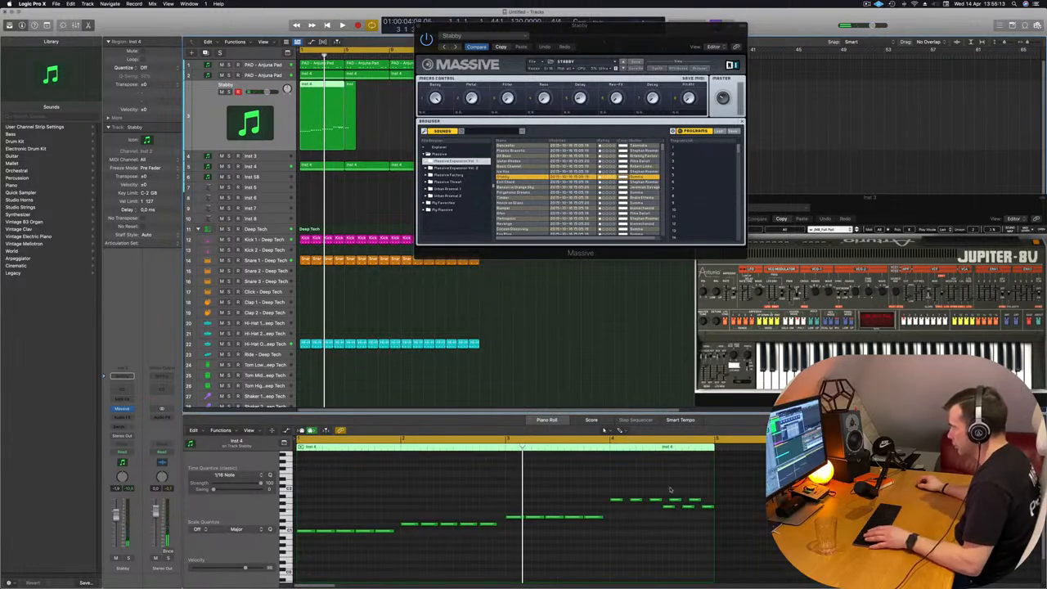
drag(670, 490, 698, 501)
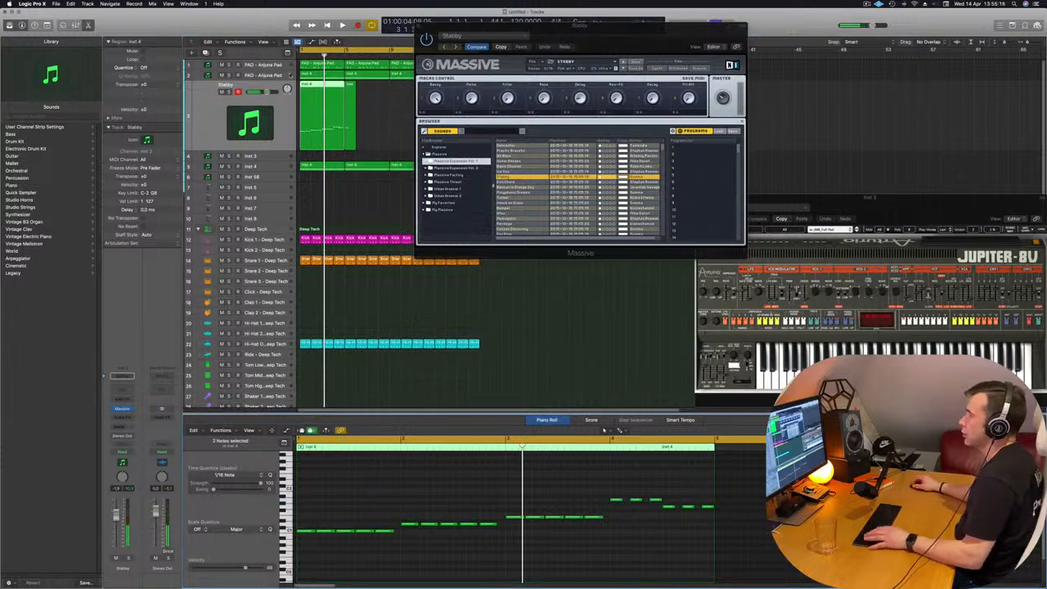
click(374, 99)
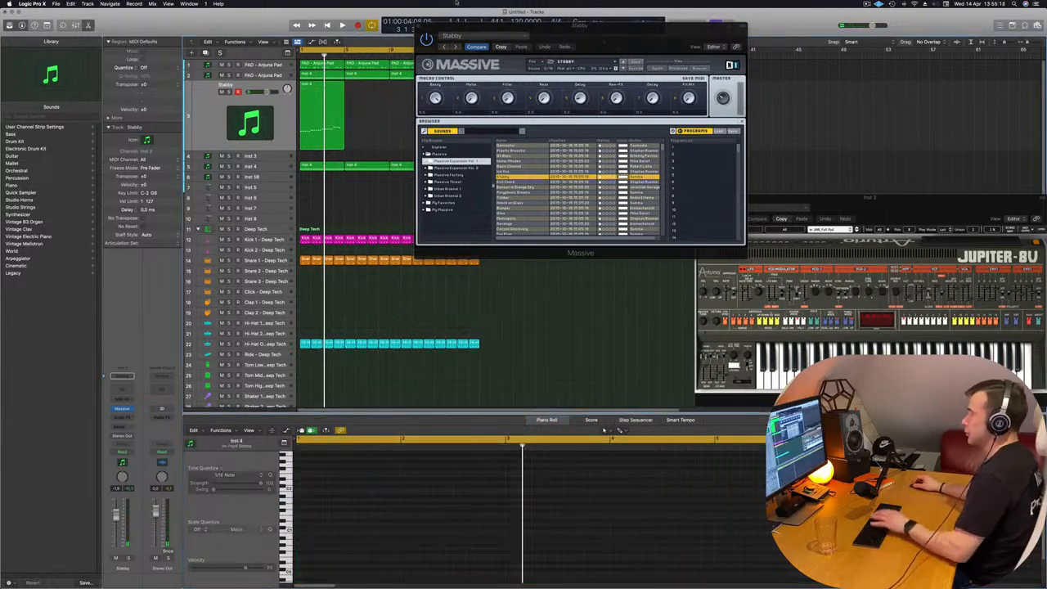
- Copy the trimmed four-bar region on the Massive track three times so the part fills all sixteen bars
drag(553, 35, 450, 253)
drag(323, 100, 365, 99)
drag(443, 110, 409, 100)
drag(502, 255, 557, 157)
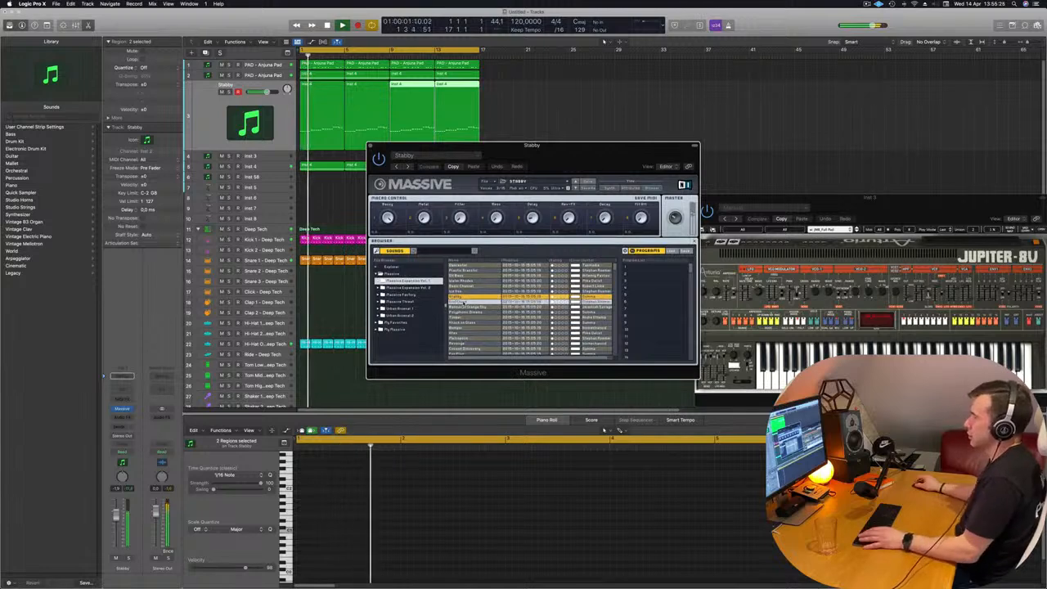
- Audition presets from Evil Chord onward, keep Polyphonic Dreams loaded and raise the Massive channel's volume slightly
click(463, 303)
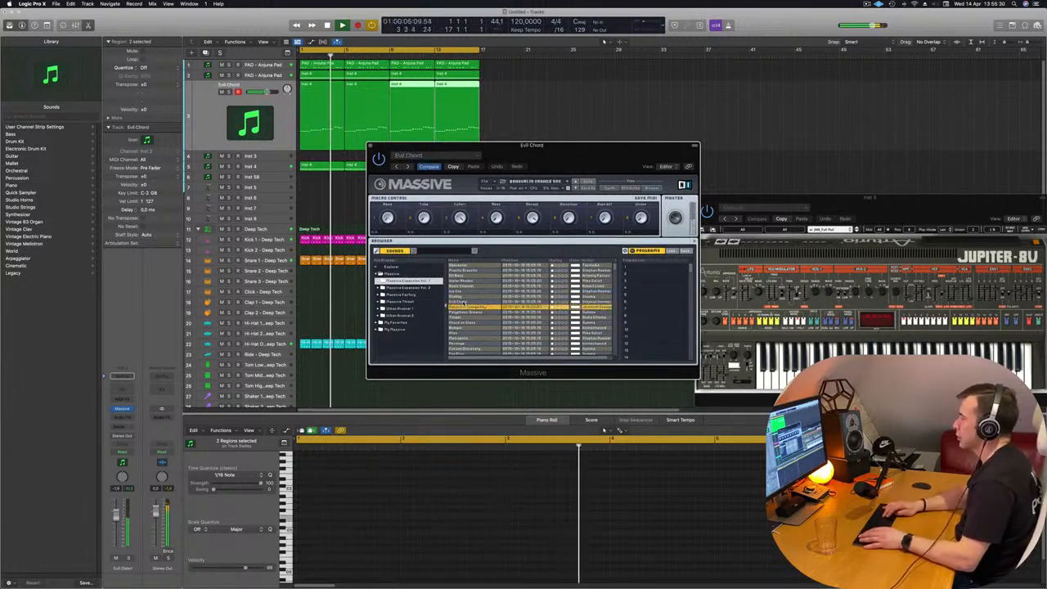
key(Down)
key(Down)
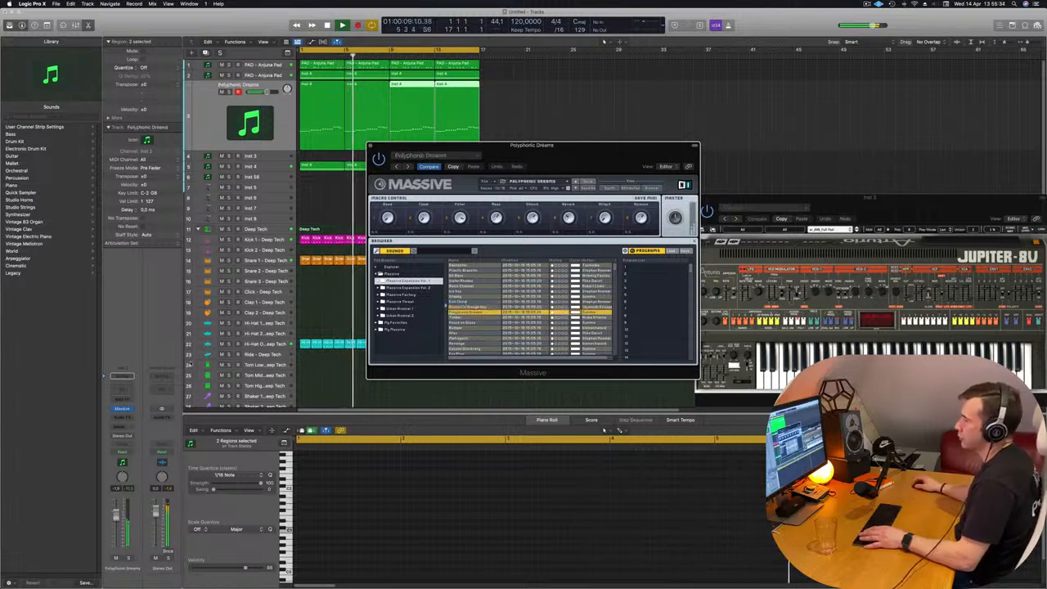
key(space)
key(space)
drag(116, 514, 117, 509)
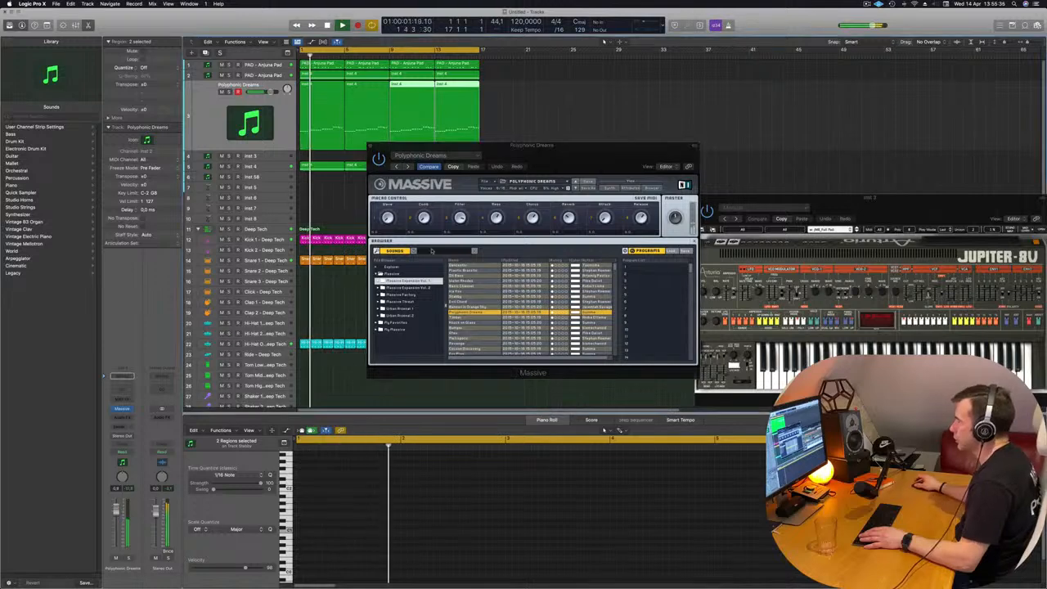
- Look through Massive's preset list and file options, and switch the plug-in from the browser to its synth view
click(568, 181)
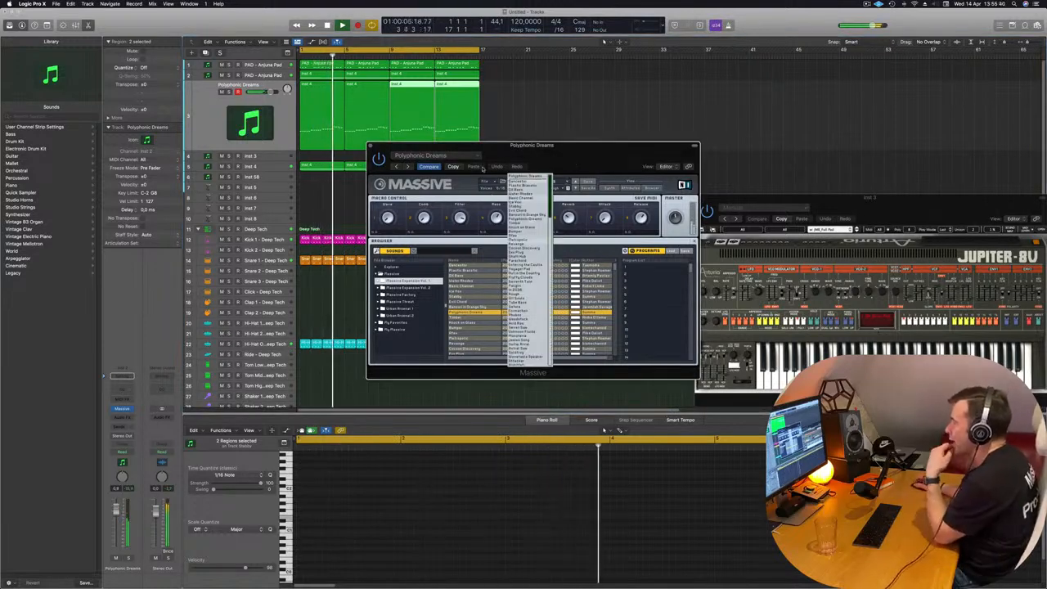
click(488, 181)
click(488, 180)
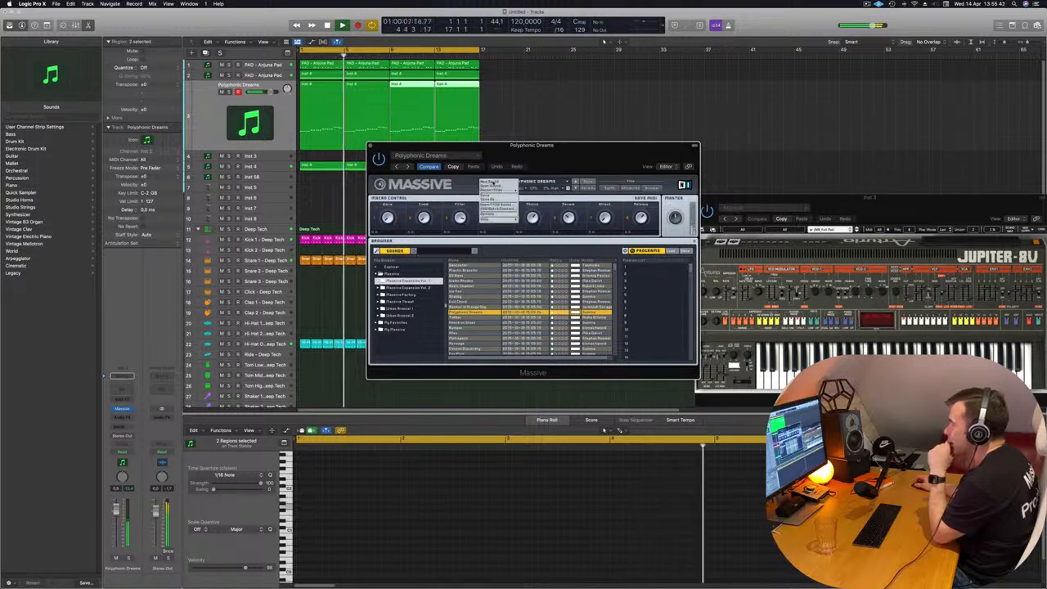
mouse_move(501, 190)
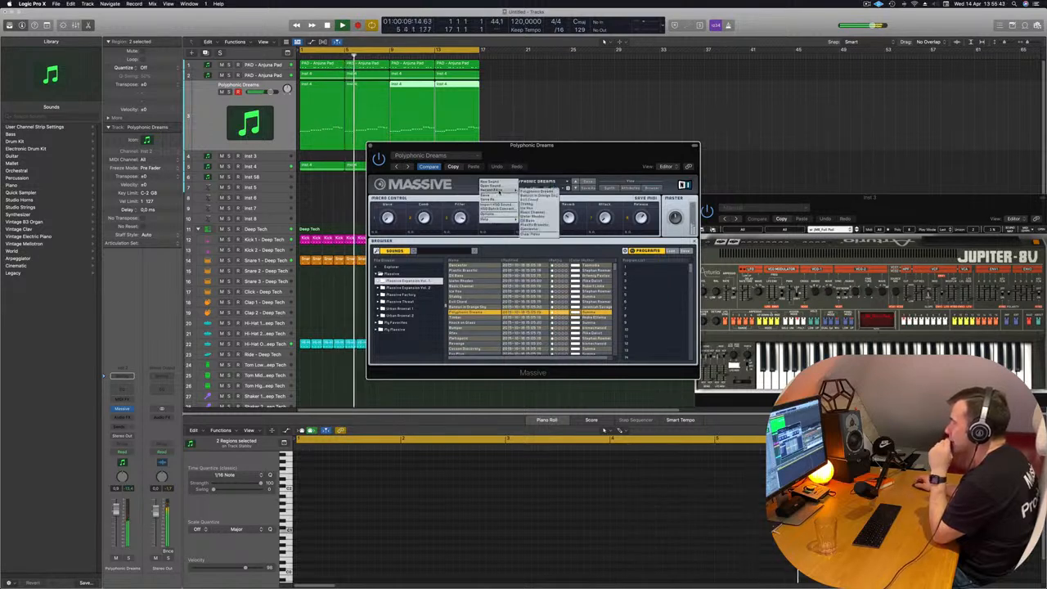
mouse_move(498, 219)
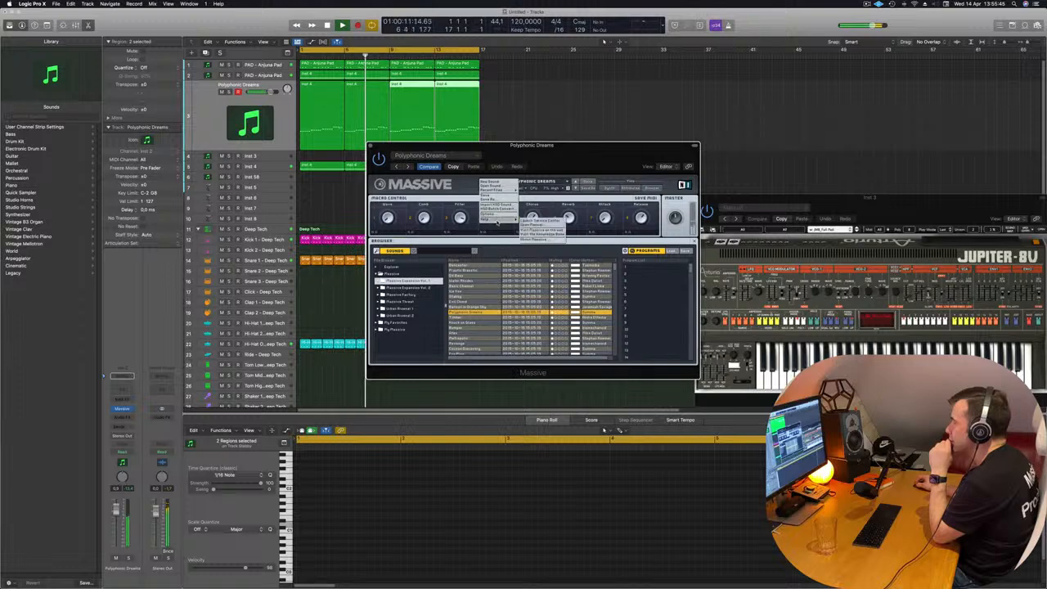
click(613, 189)
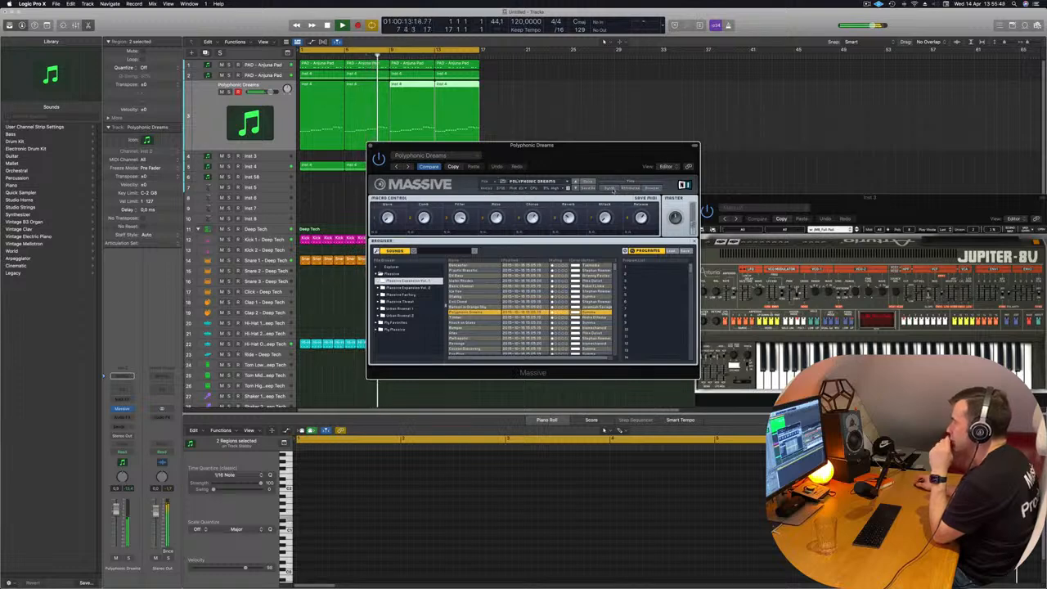
click(607, 188)
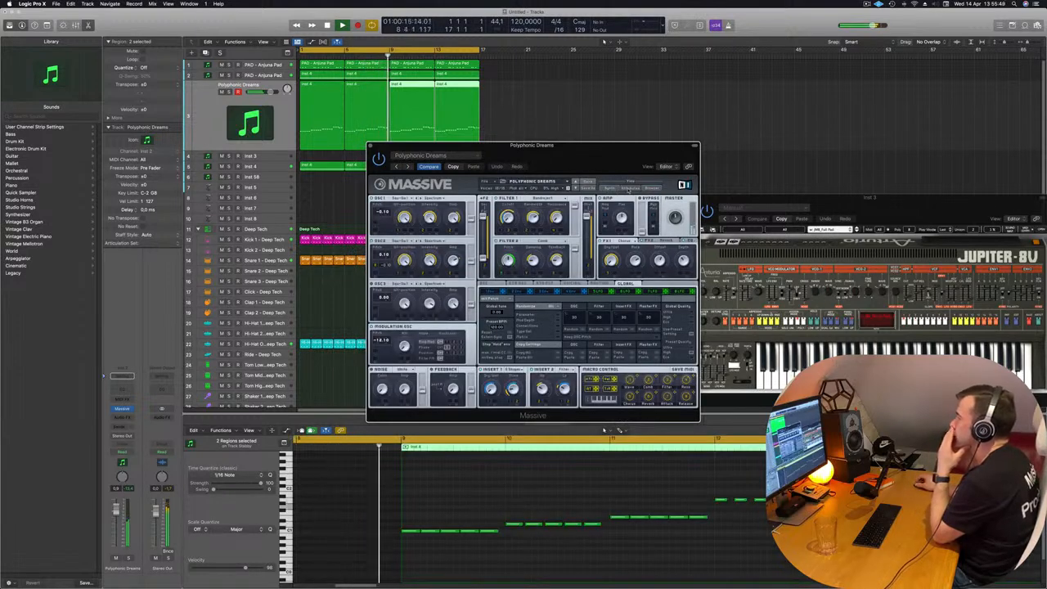
- Try Massive's sound attributes for the loaded preset, adding the Bass type plus further subtype and mode tags, and return to the preset browser
click(629, 189)
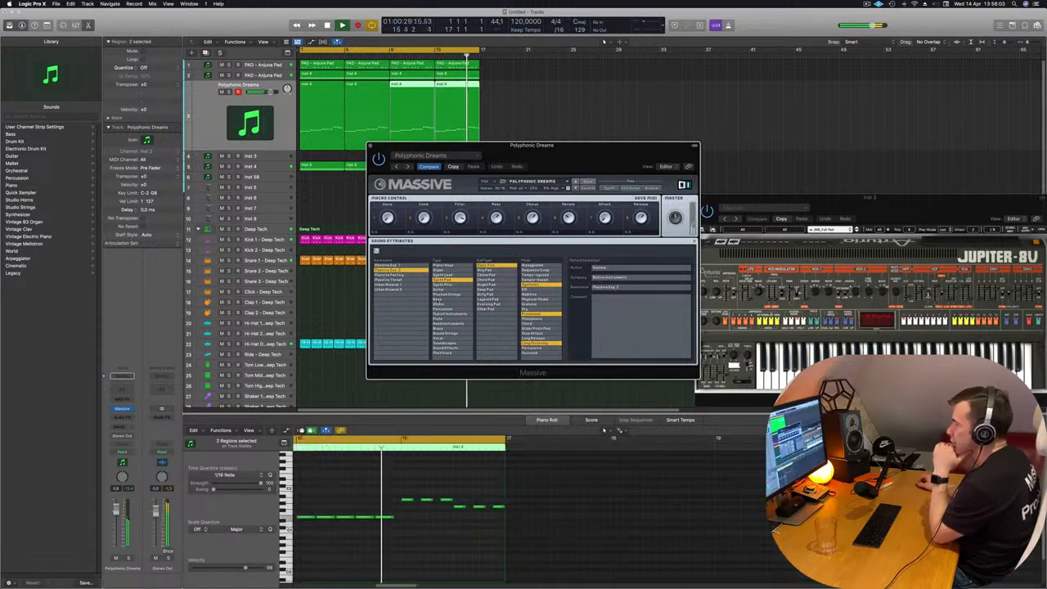
click(437, 300)
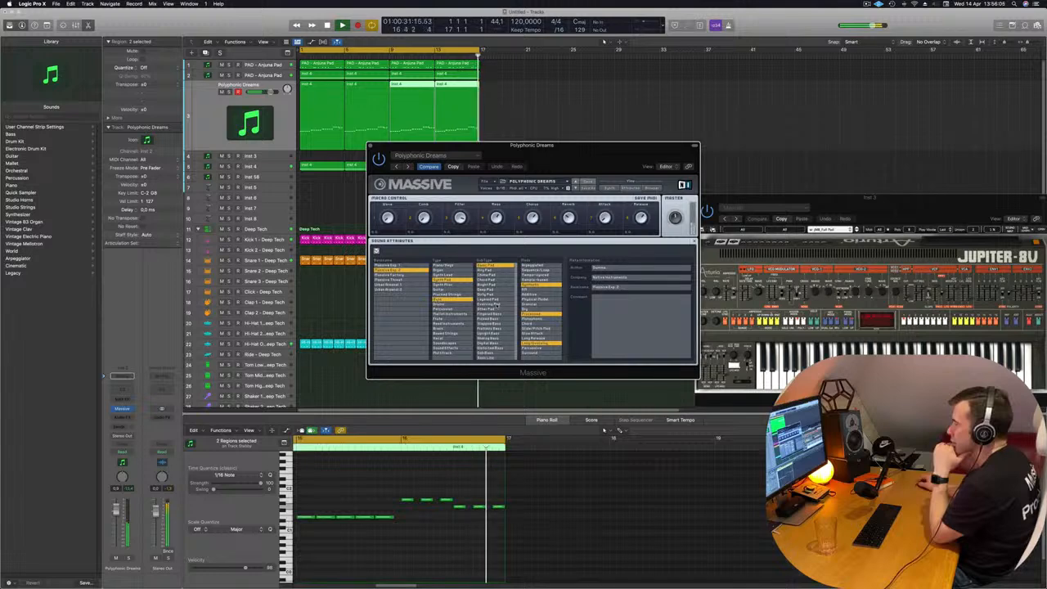
click(525, 310)
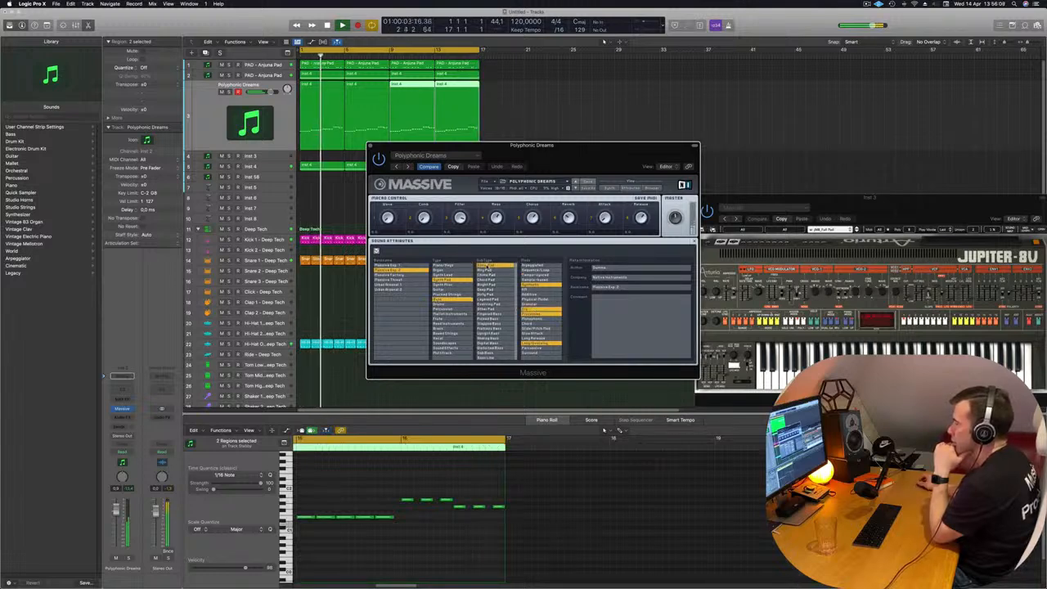
click(484, 276)
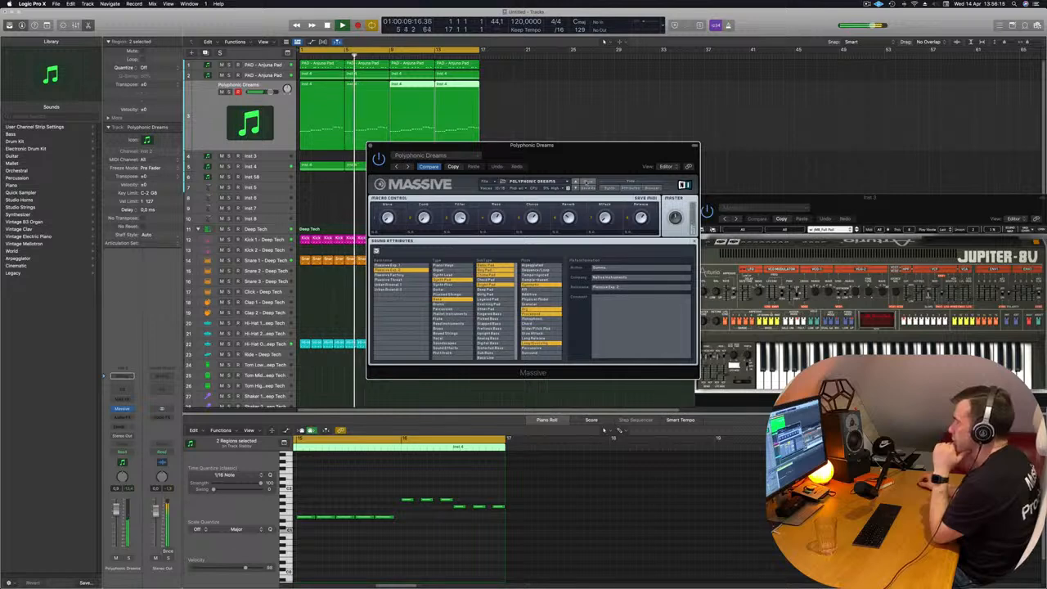
click(652, 188)
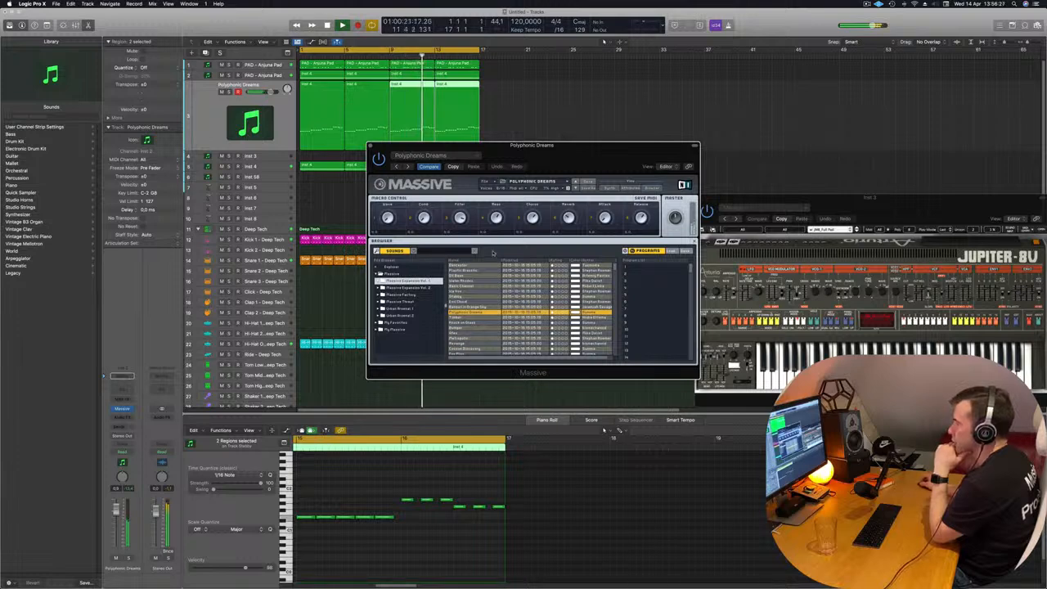
- Audition Massive presets from Timber past Cocoon Discovery, and lower the Stereo Out level to about -4 dB
drag(554, 169, 619, 154)
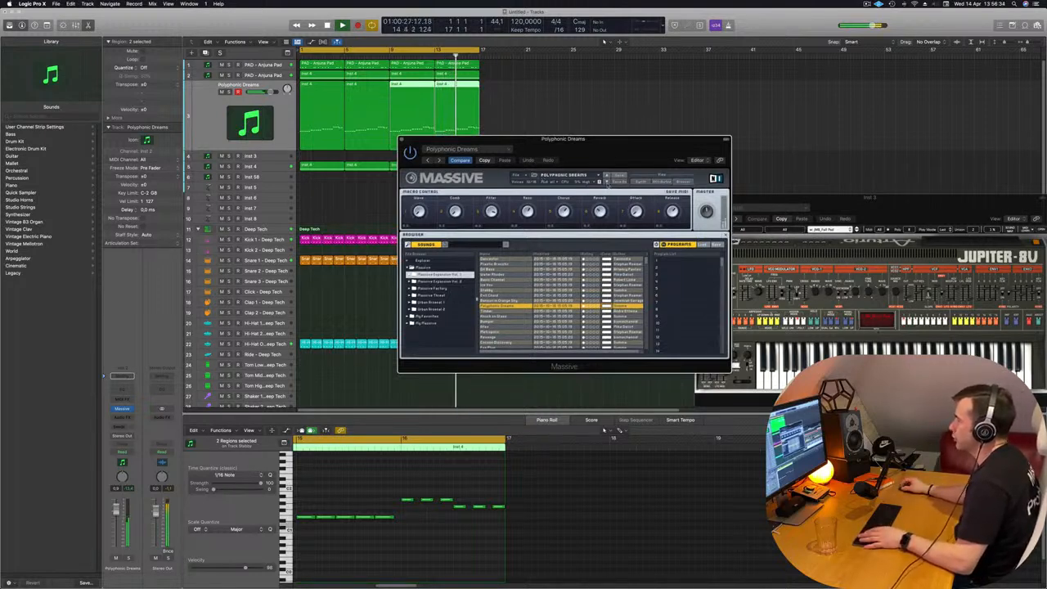
click(607, 181)
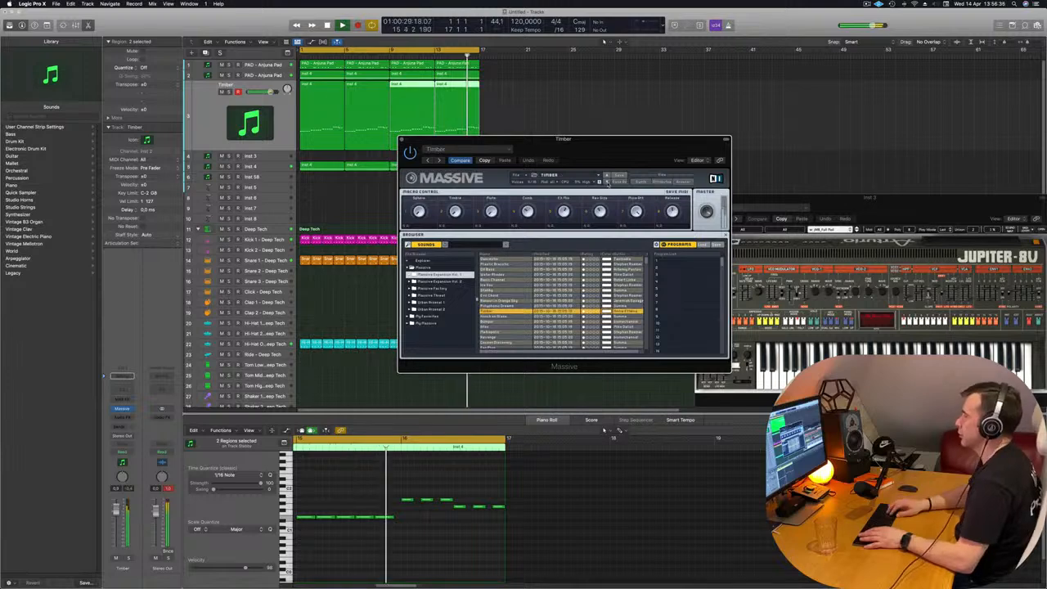
key(Down)
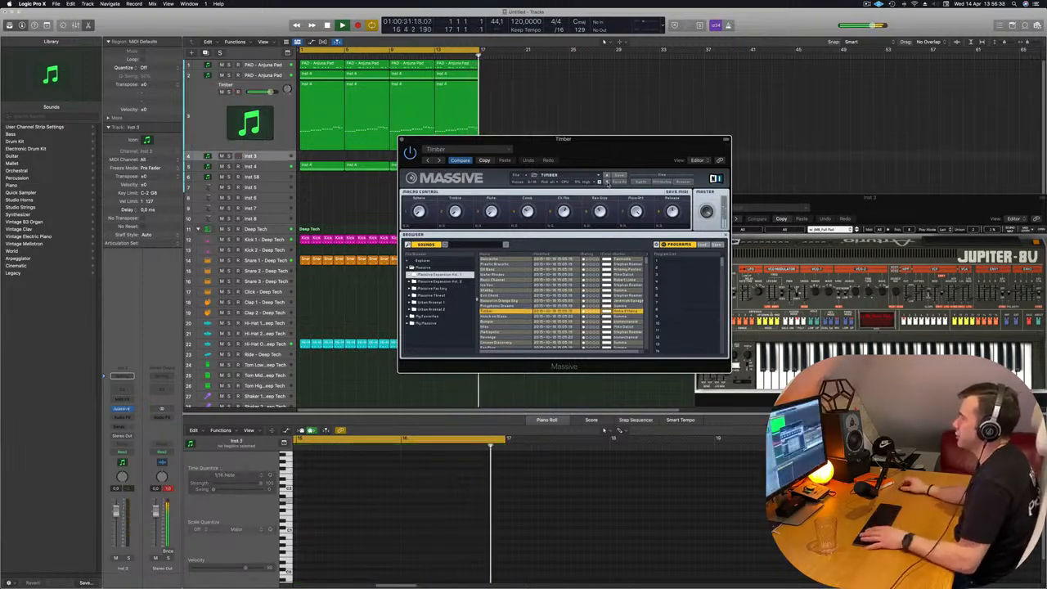
click(606, 181)
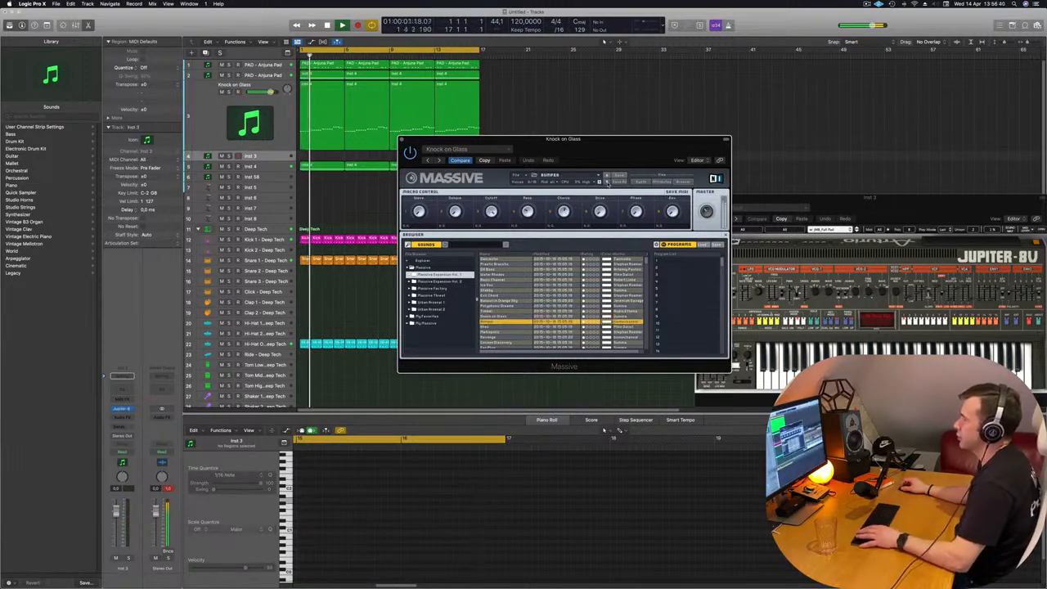
click(606, 181)
click(606, 182)
click(607, 181)
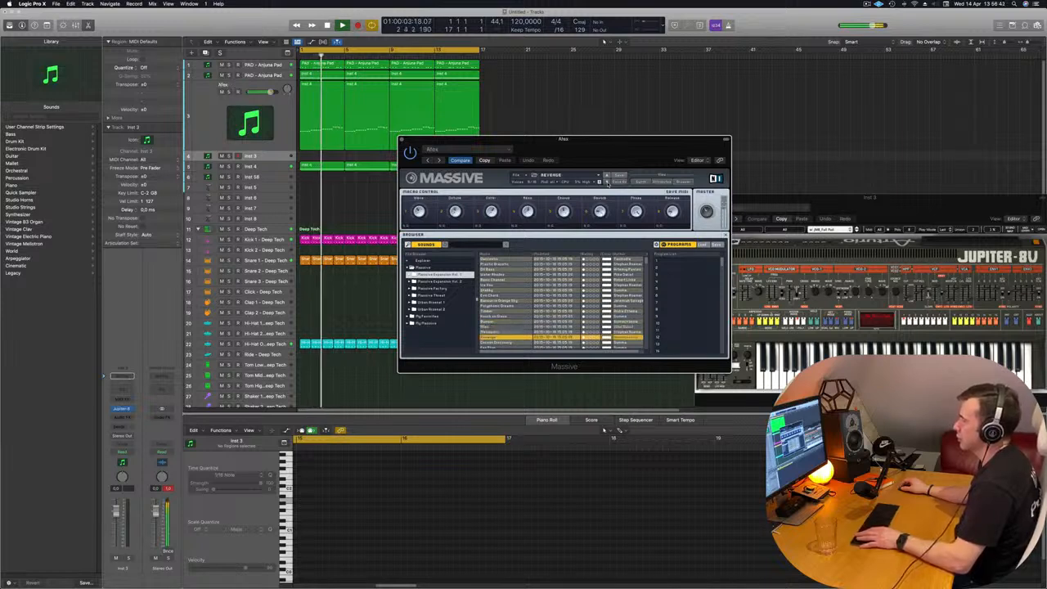
click(607, 181)
click(606, 182)
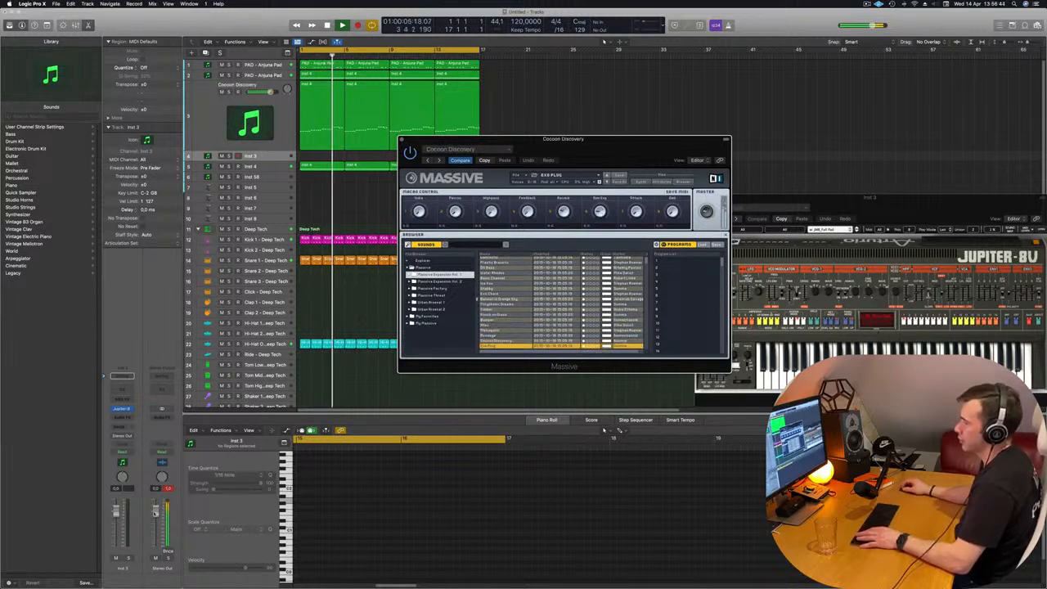
click(366, 336)
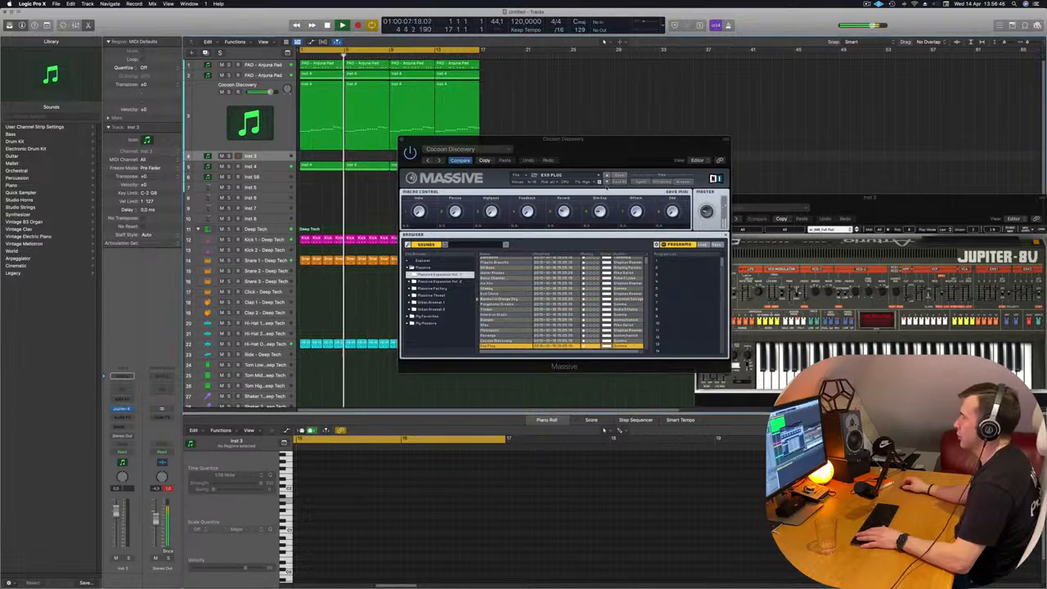
- Audition the Massive presets that follow, through Voyager Pad, Fluffy Clouds and In 2036, up to Rough
click(606, 181)
click(607, 186)
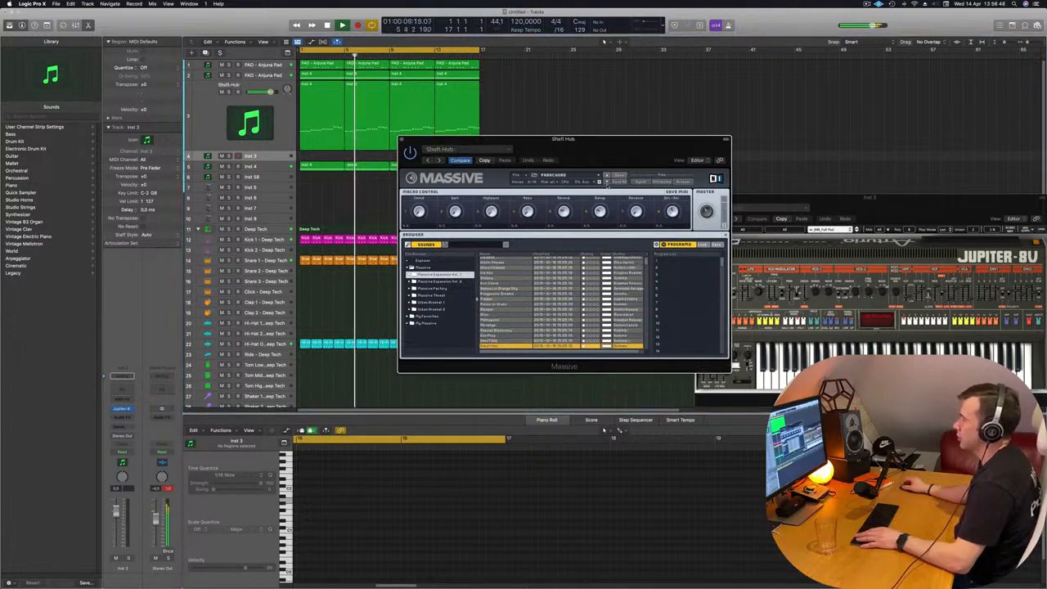
click(607, 186)
click(608, 186)
click(606, 181)
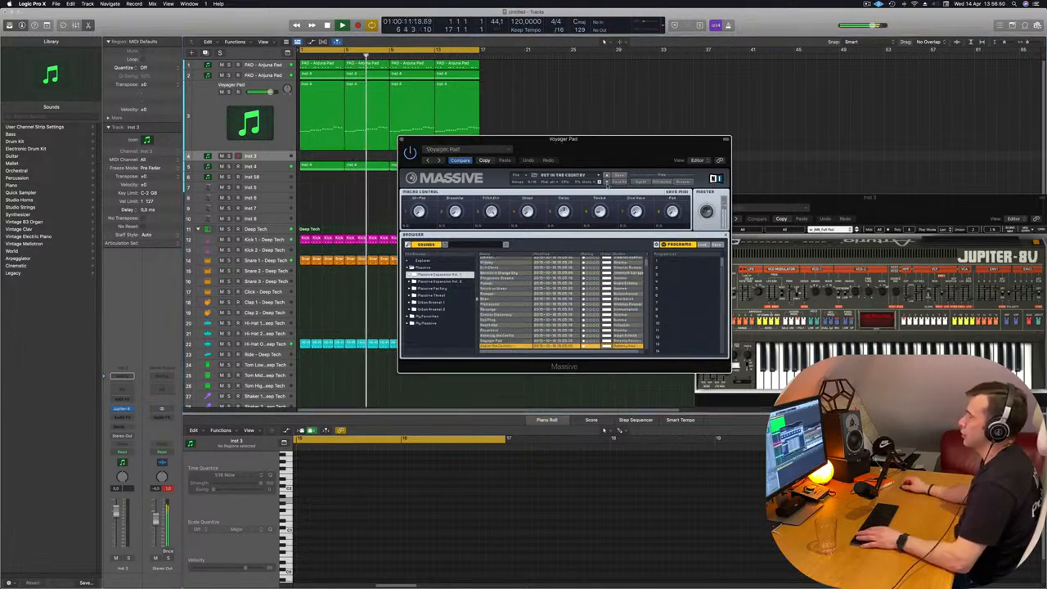
click(606, 183)
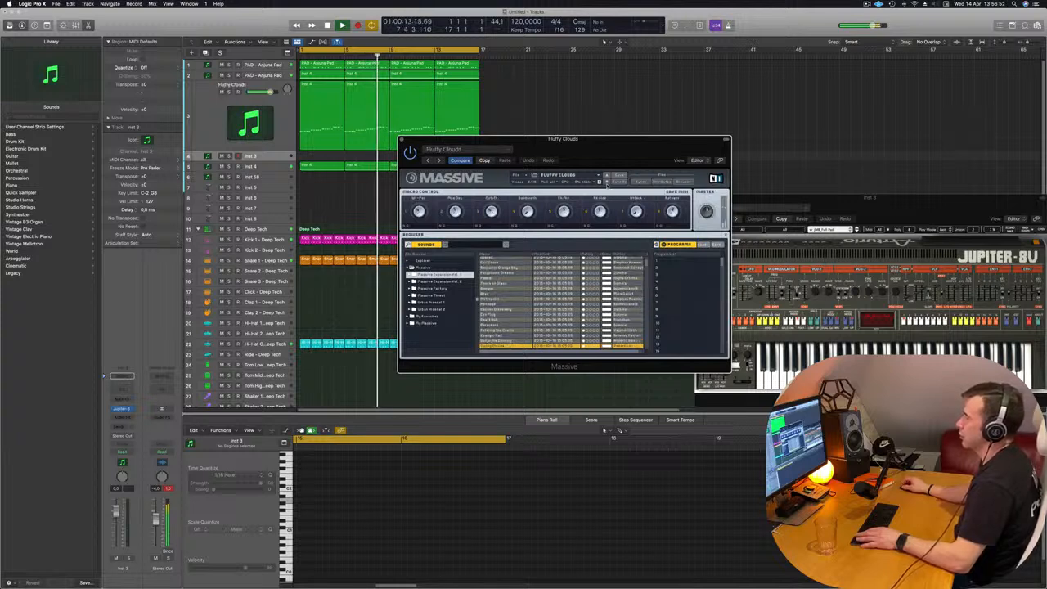
click(606, 184)
click(606, 183)
click(606, 184)
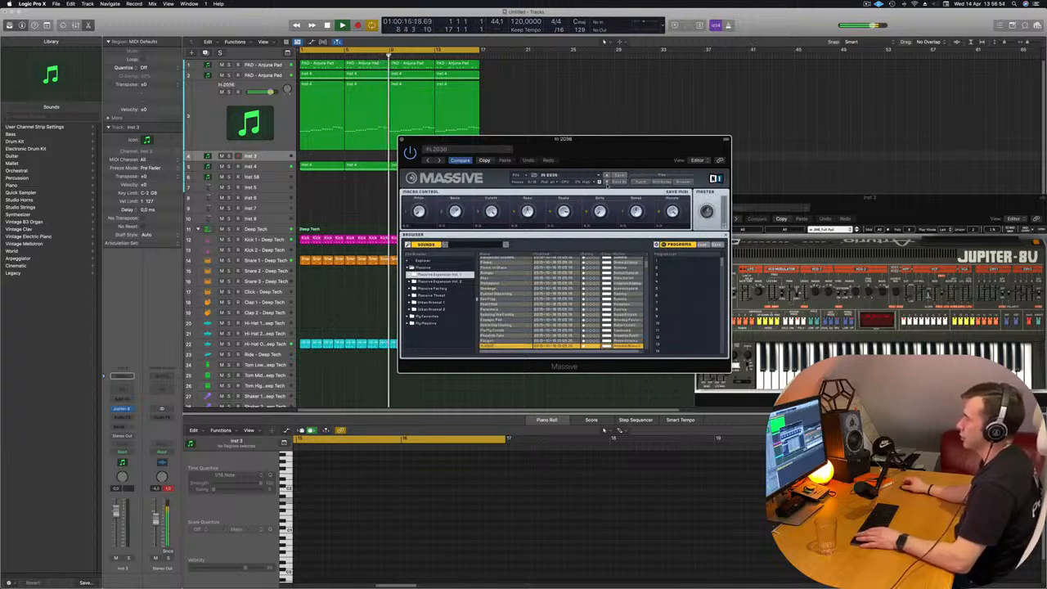
click(606, 184)
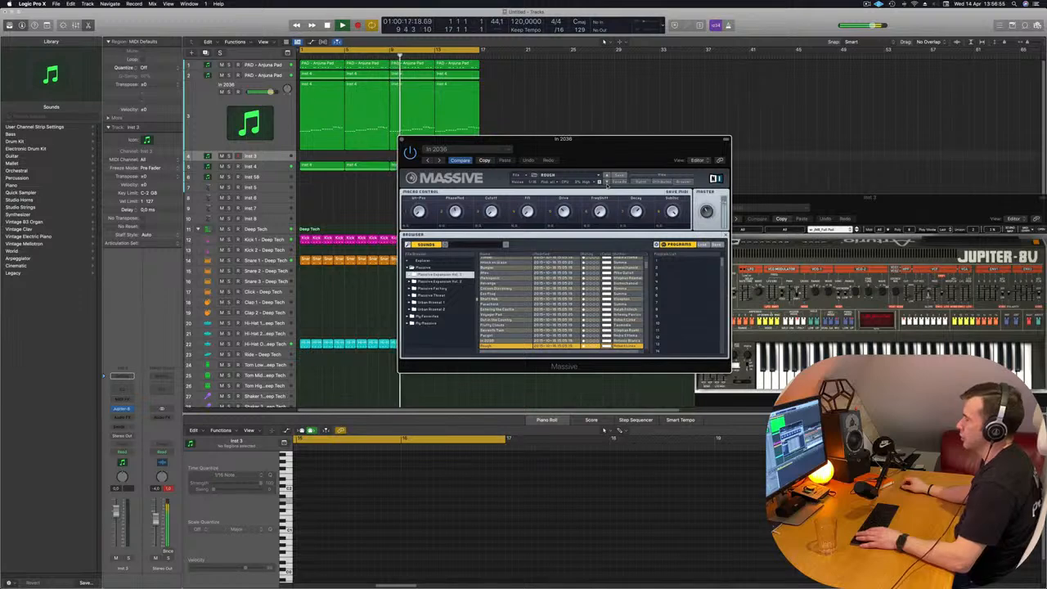
- Audition Massive presets from All Souls to Woodstock, and lower the Stereo Out level slightly further
drag(647, 158, 635, 177)
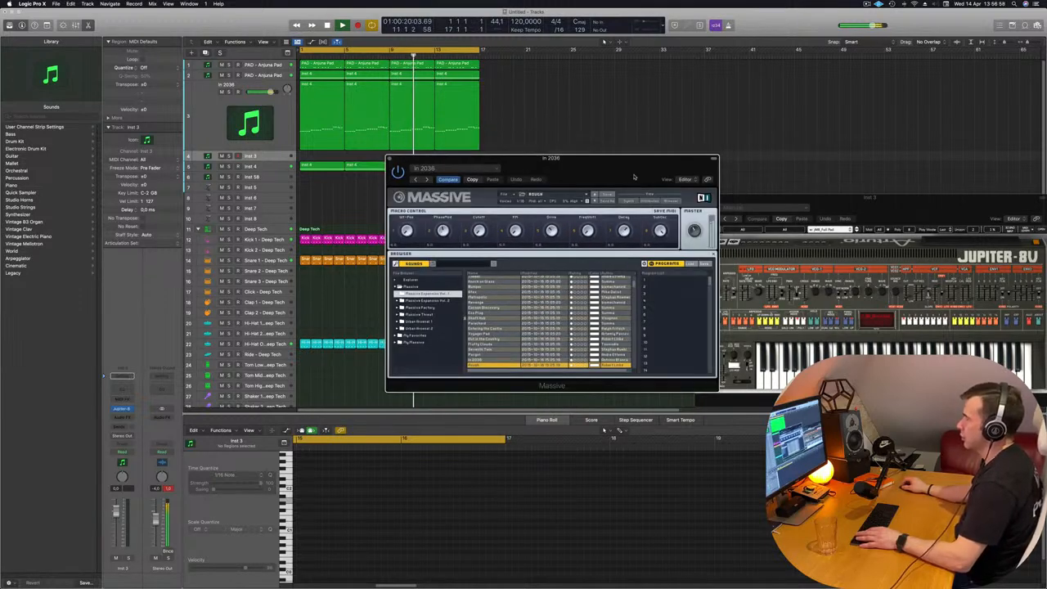
click(595, 201)
click(595, 201)
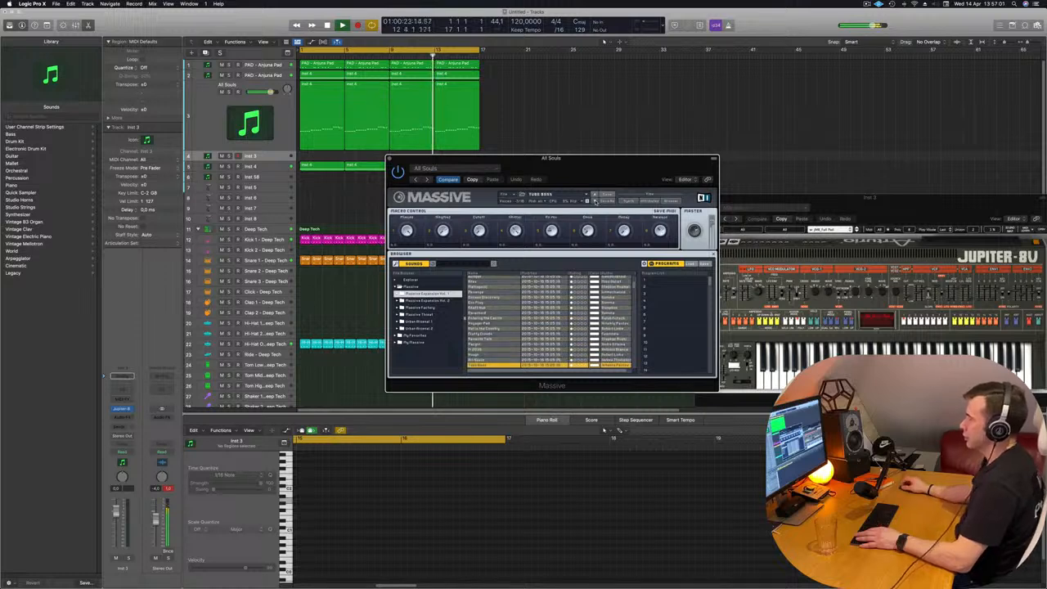
click(596, 202)
click(596, 201)
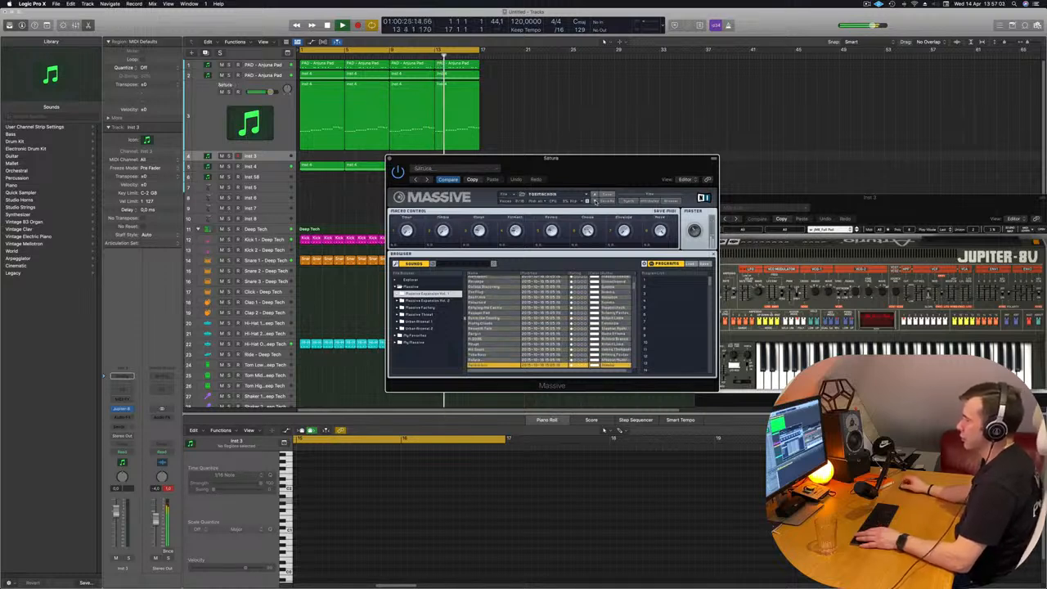
click(596, 201)
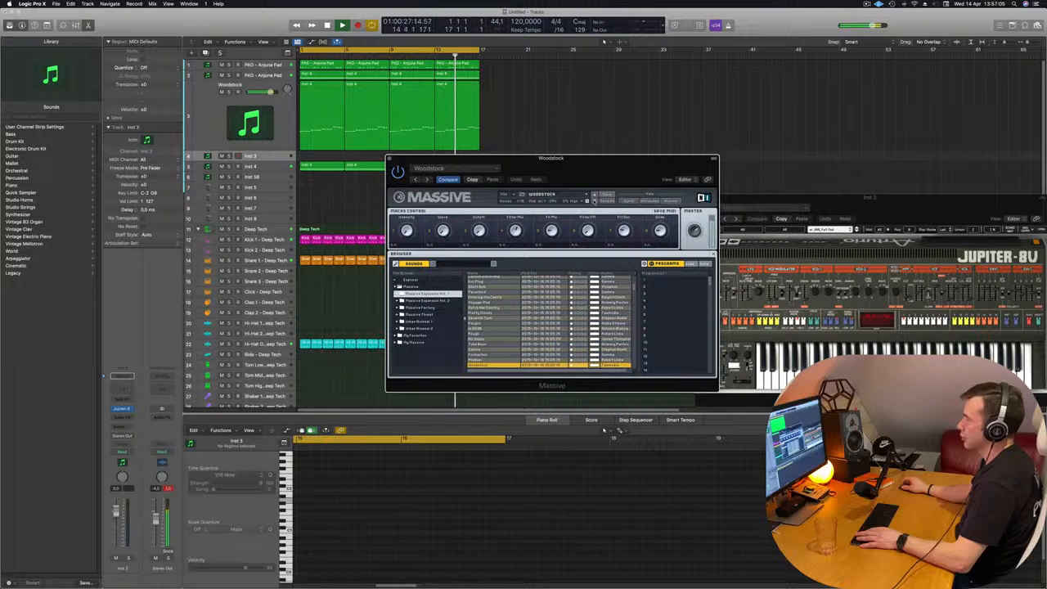
drag(634, 166, 715, 144)
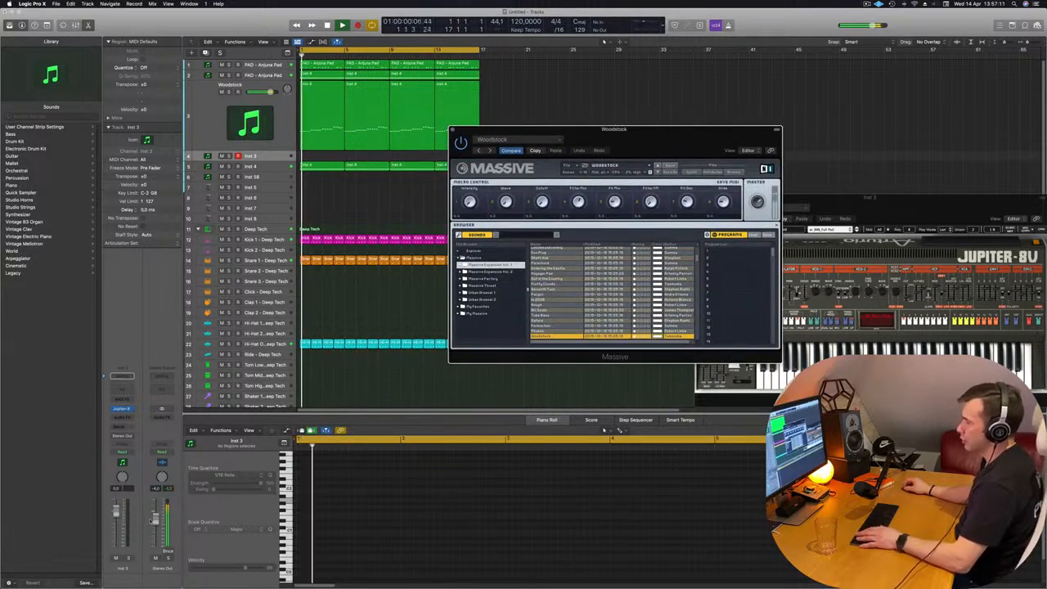
drag(155, 519, 154, 522)
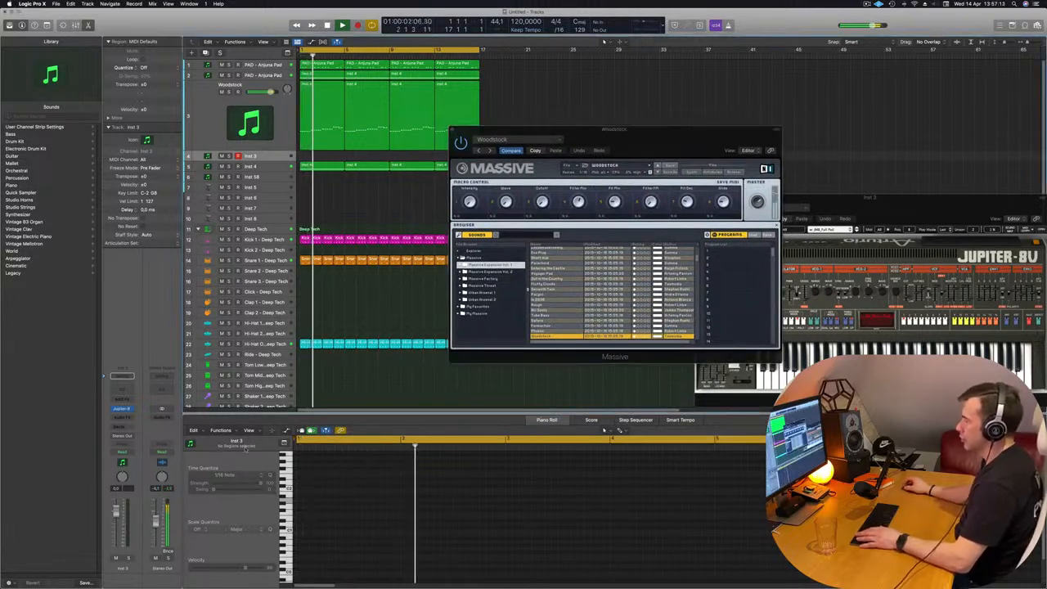
- Audition the Massive presets after Woodstock, from Acid Raw through Monsteria to Wavetable Speaker and Attacker
scroll(595, 311, down, 5)
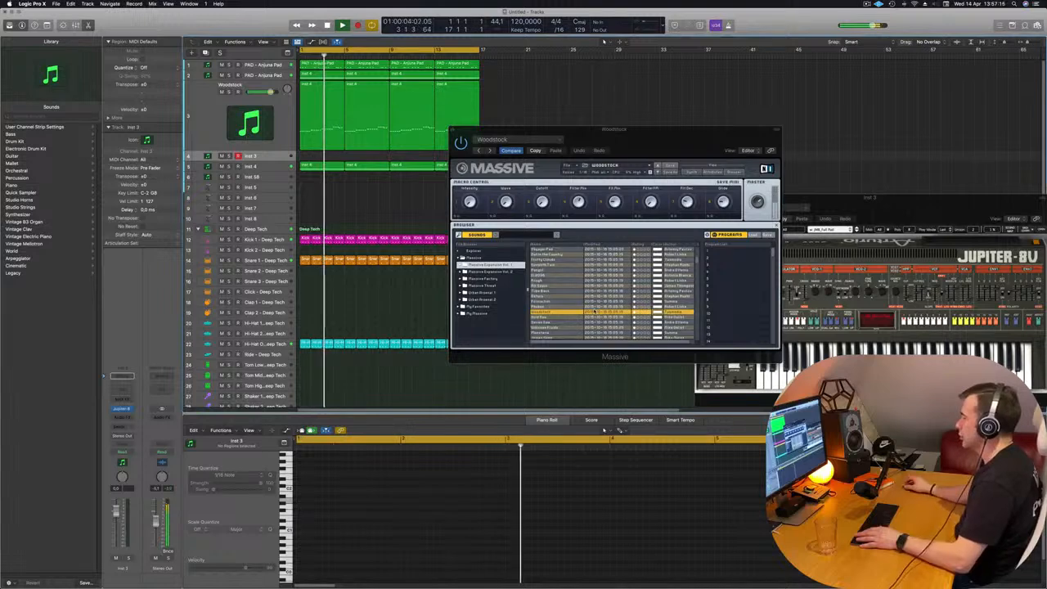
click(656, 172)
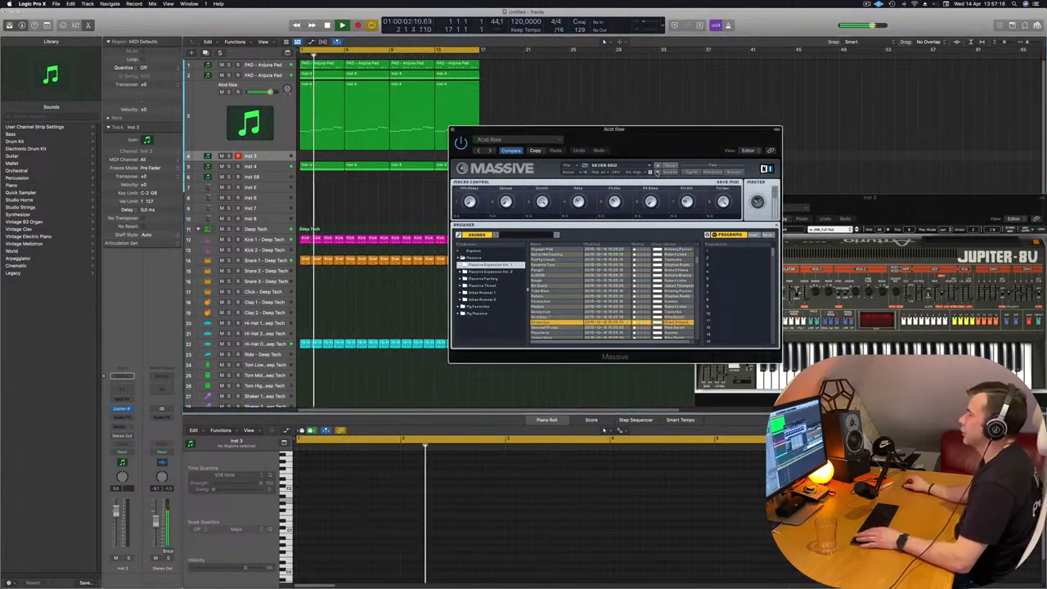
click(657, 173)
click(657, 172)
click(657, 172)
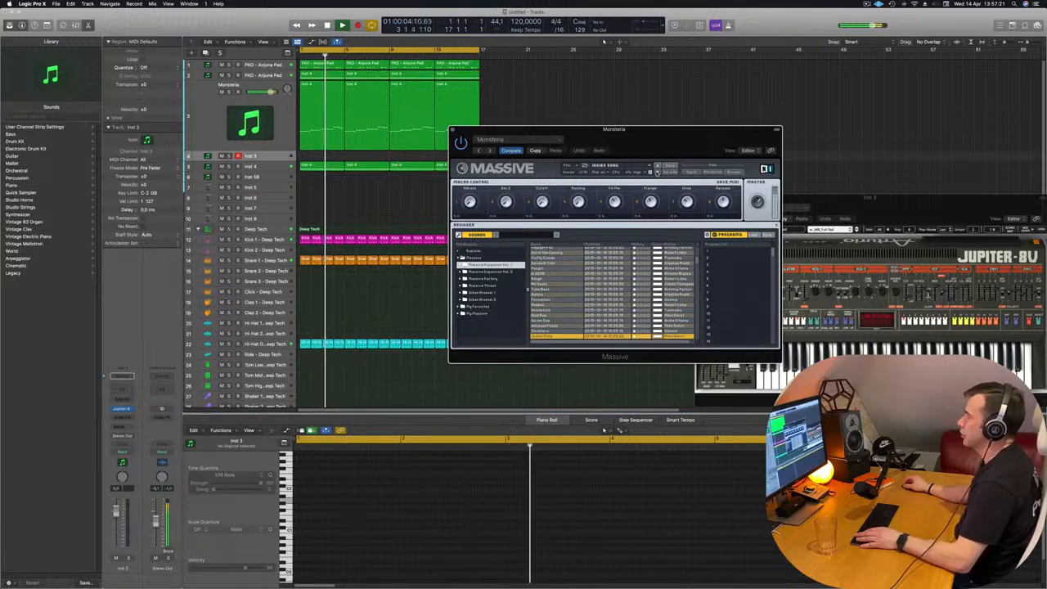
click(657, 173)
click(657, 173)
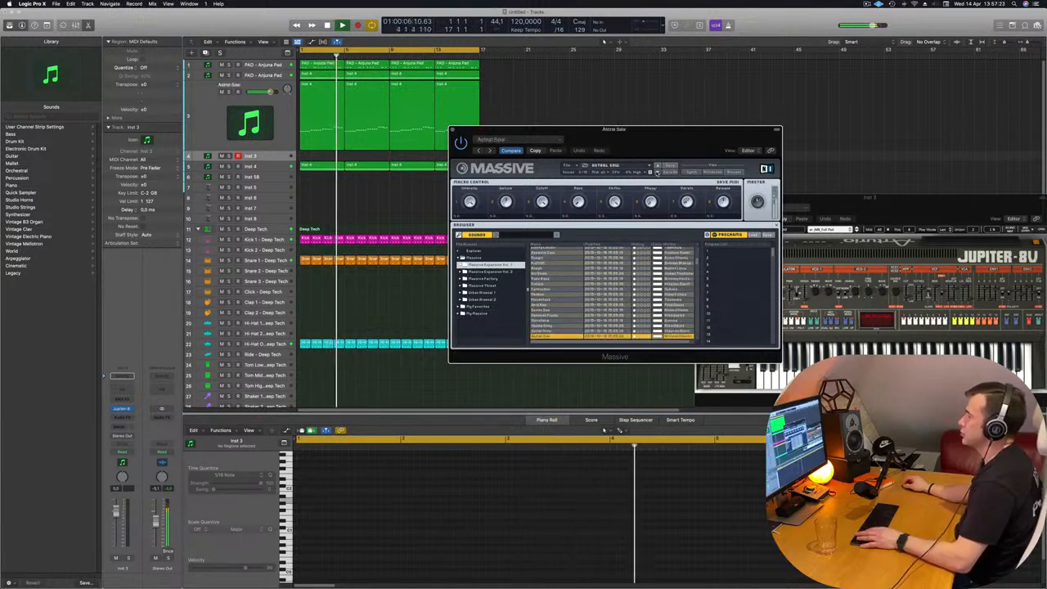
click(657, 172)
click(657, 172)
click(657, 172)
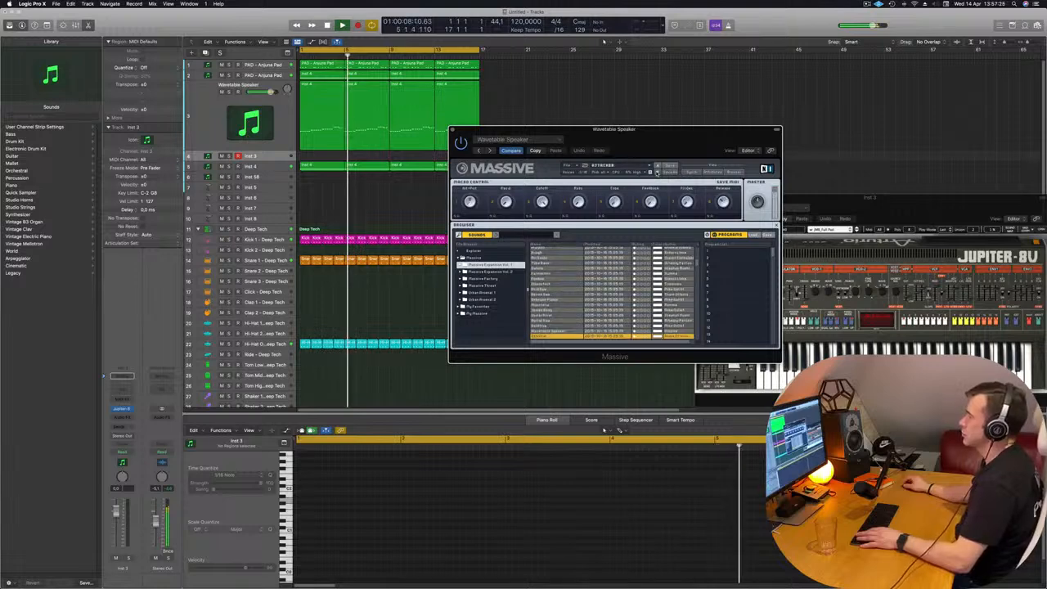
- Continue auditioning Massive presets from Nightfall through Massivarium to Callisto
click(657, 172)
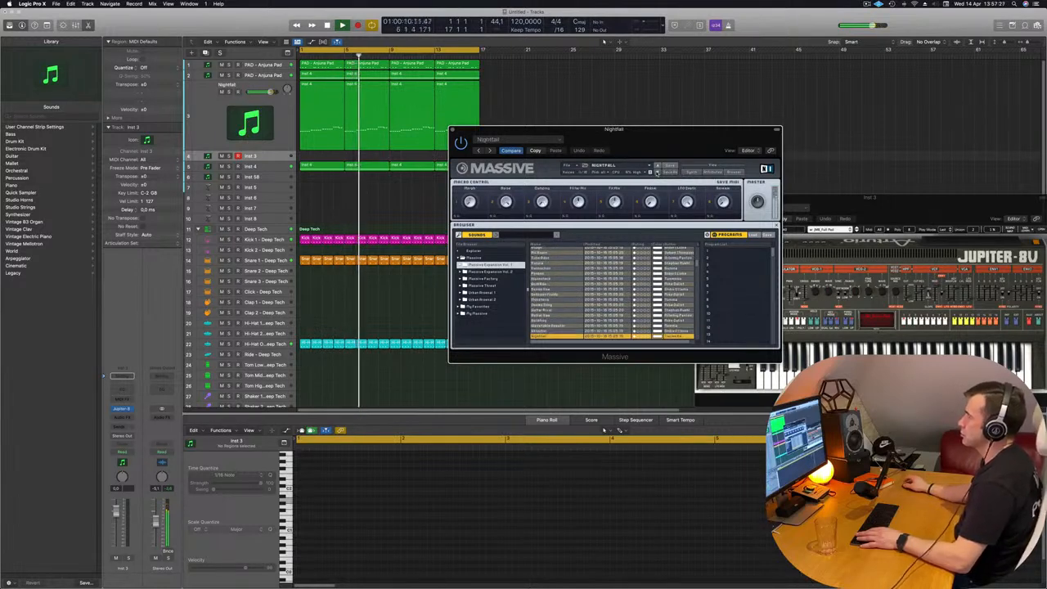
click(657, 173)
click(657, 173)
click(657, 173)
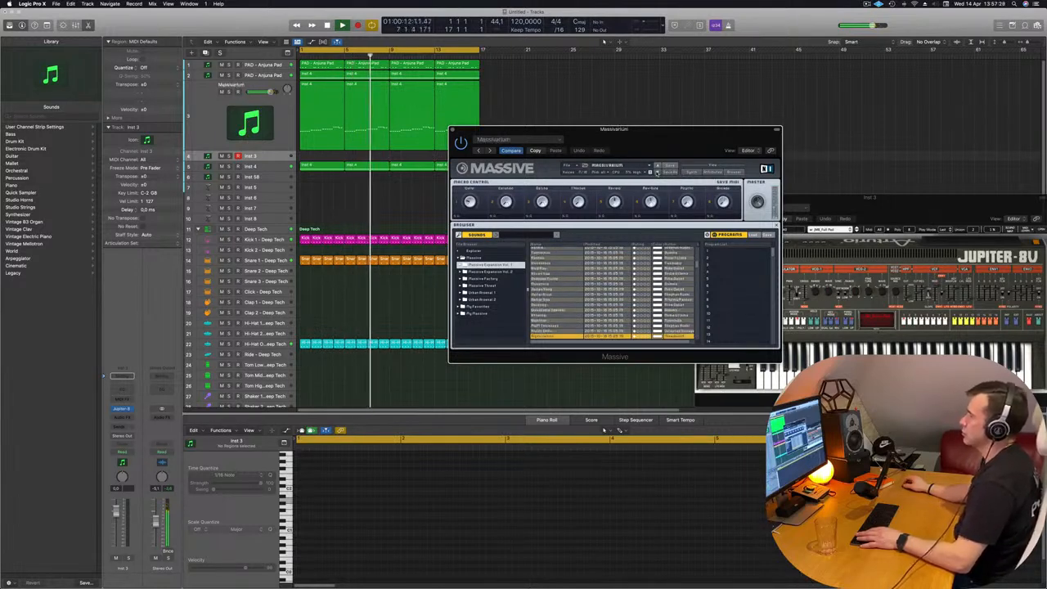
click(657, 173)
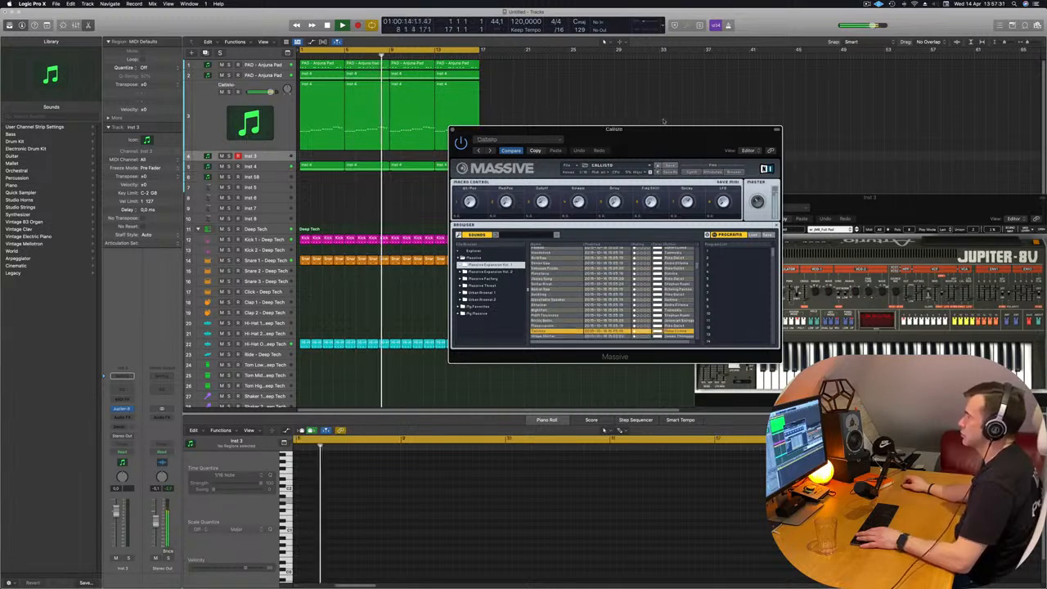
- Shift the Massive window aside and audition the presets after Callisto, from Shape Shifter through Provoke Parents to Filterless Voltage
drag(664, 129, 684, 126)
click(678, 170)
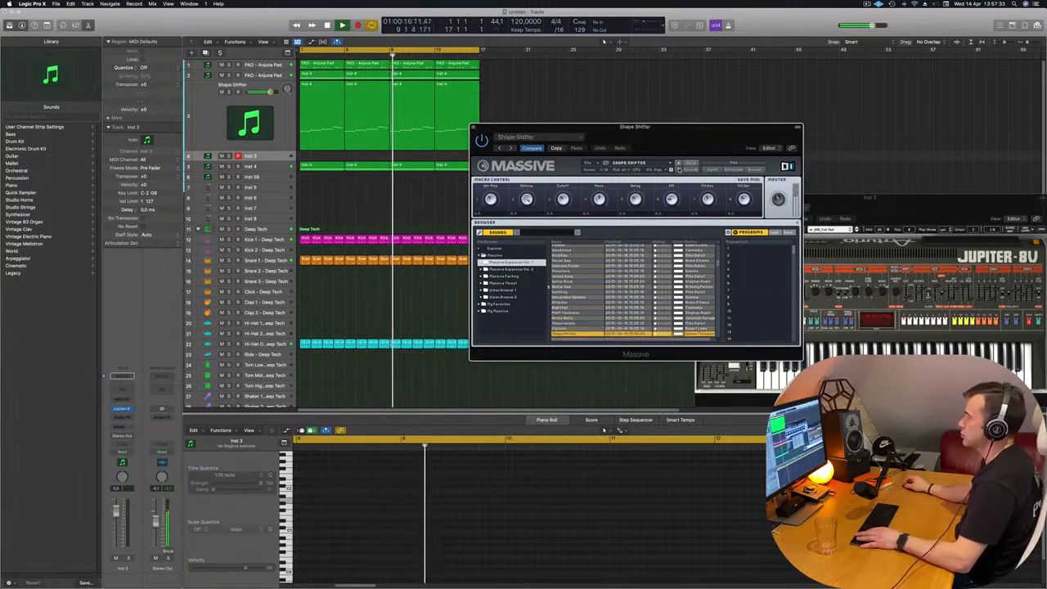
click(678, 170)
click(678, 170)
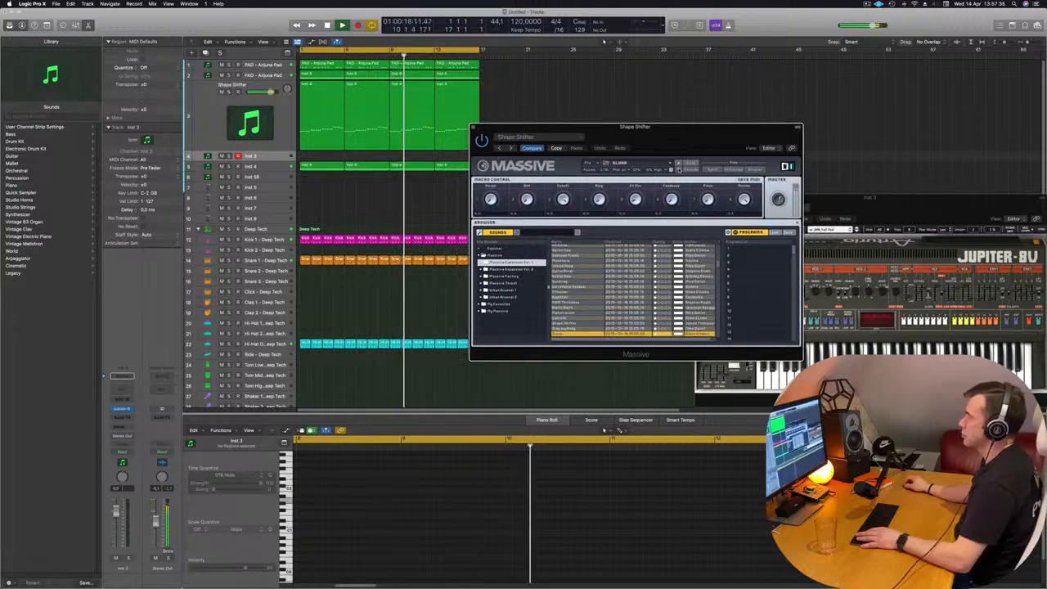
click(678, 170)
click(678, 169)
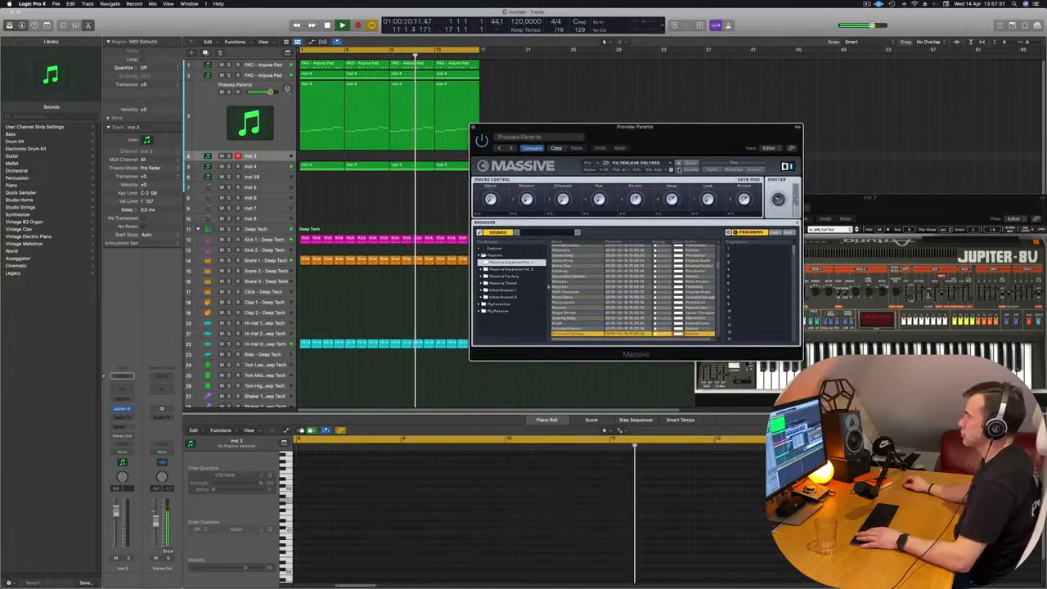
- Audition the Massive presets after Filterless Voltage, through Full Loading and Quantized Vibration to Sharp Tongue
click(678, 169)
click(678, 169)
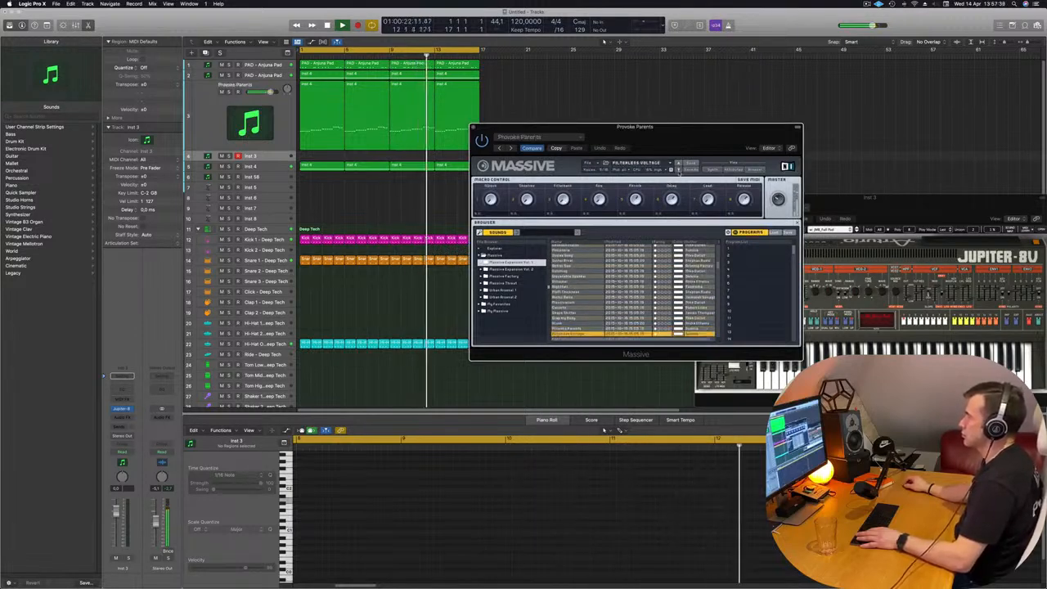
click(679, 169)
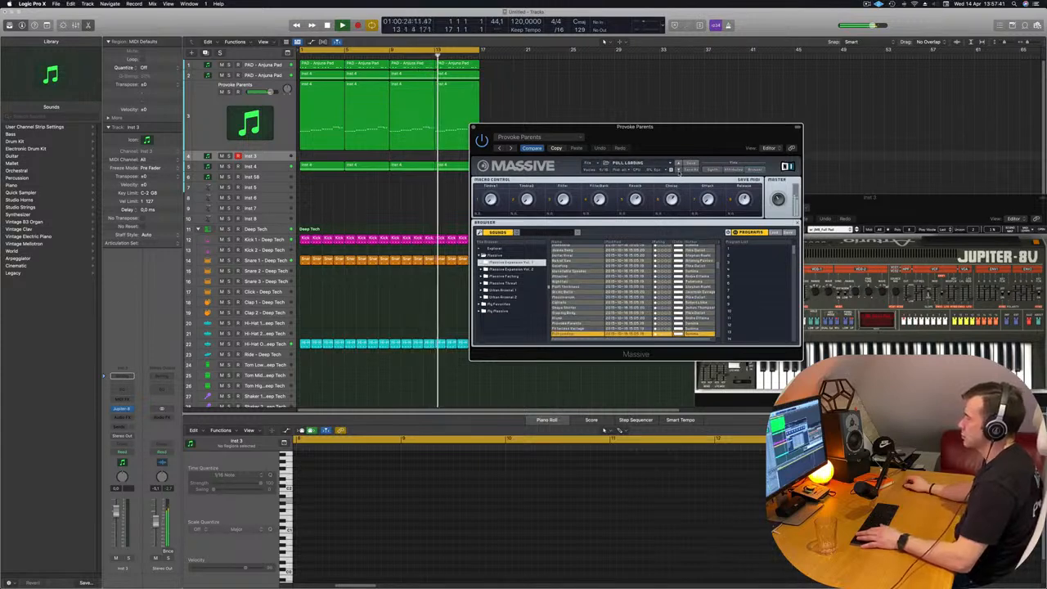
click(678, 169)
click(678, 169)
click(678, 169)
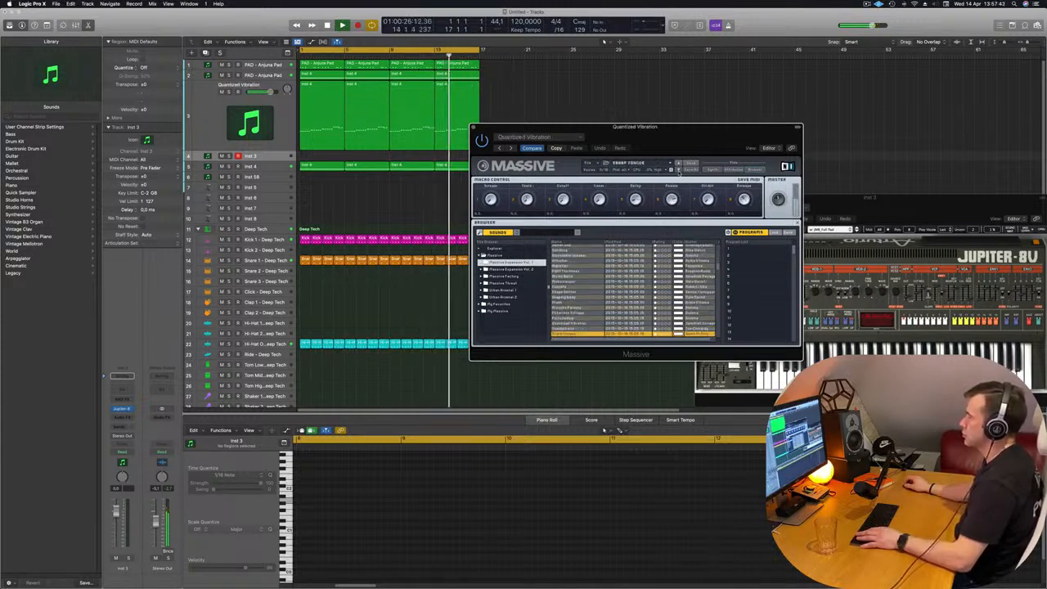
- Select the Massive track with the repeated-note regions and restart playback from the first bar
click(325, 113)
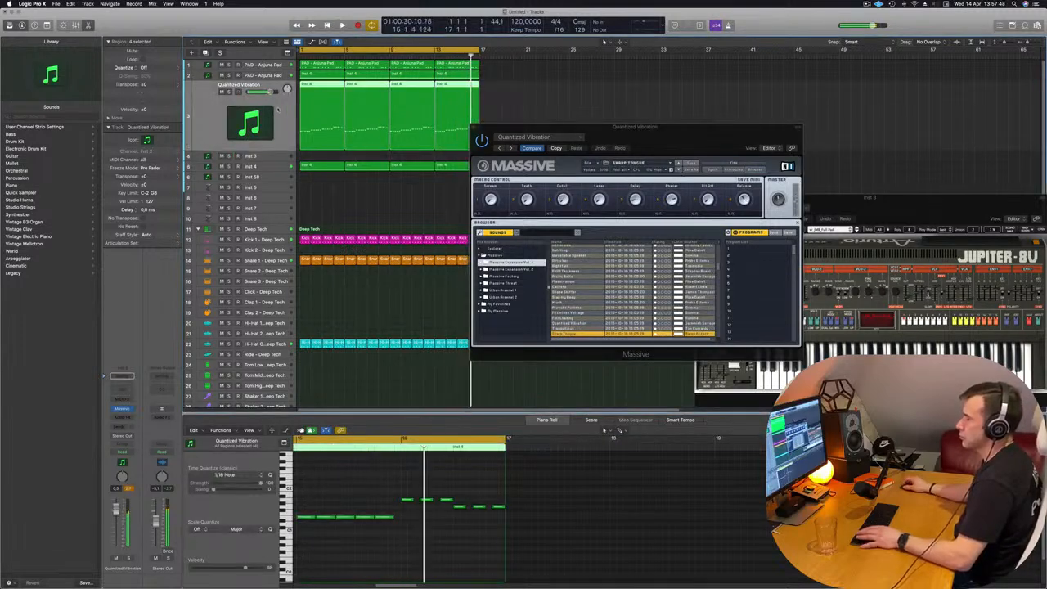
key(Return)
key(space)
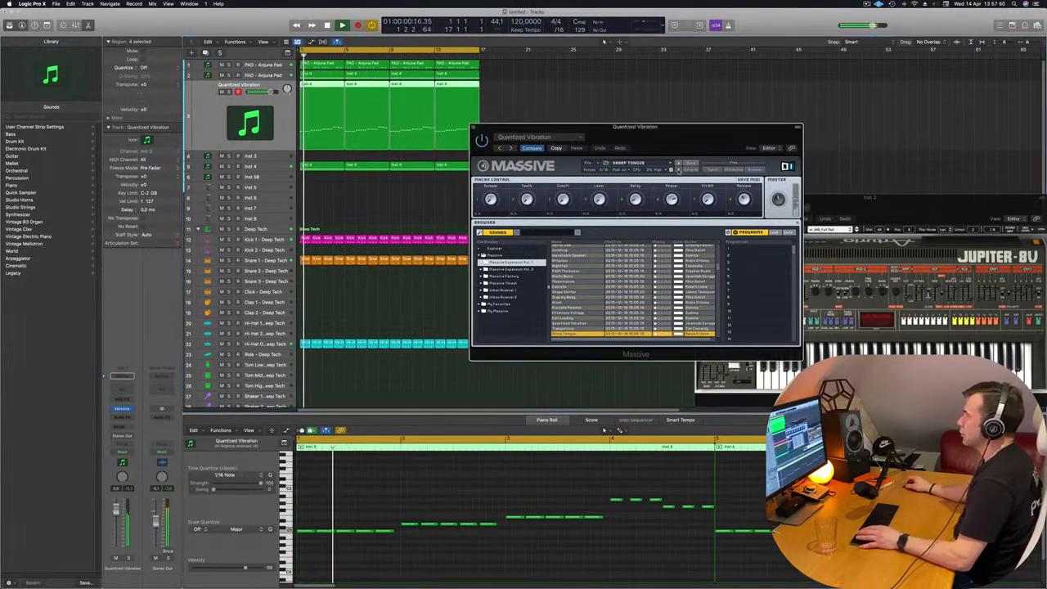
- Audition the Massive presets after Sharp Tongue against the repeated-note part, through Ping in Motion to Miami
click(679, 170)
click(678, 170)
click(678, 170)
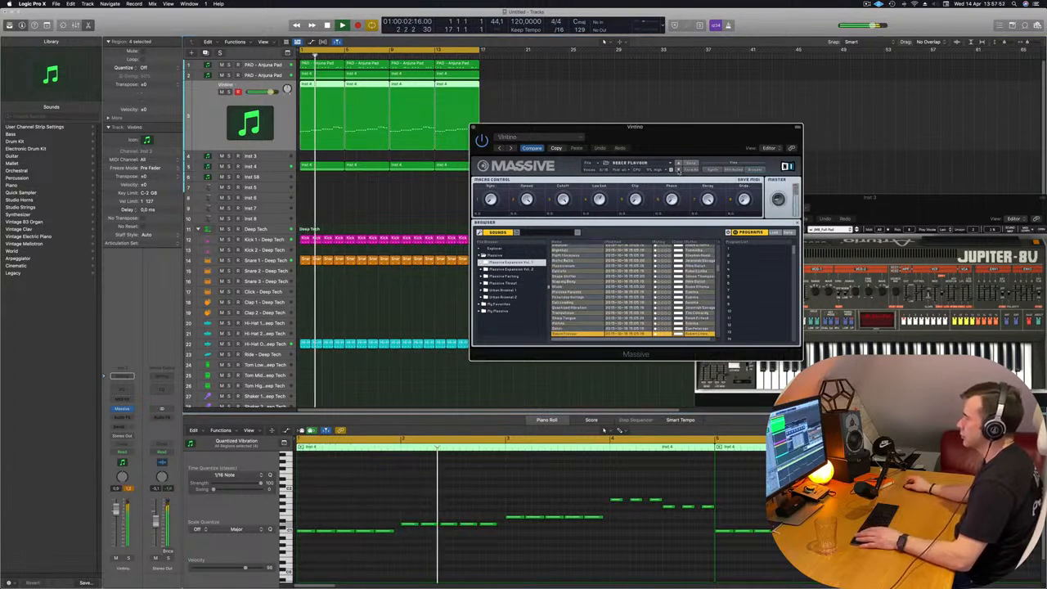
click(679, 171)
click(678, 170)
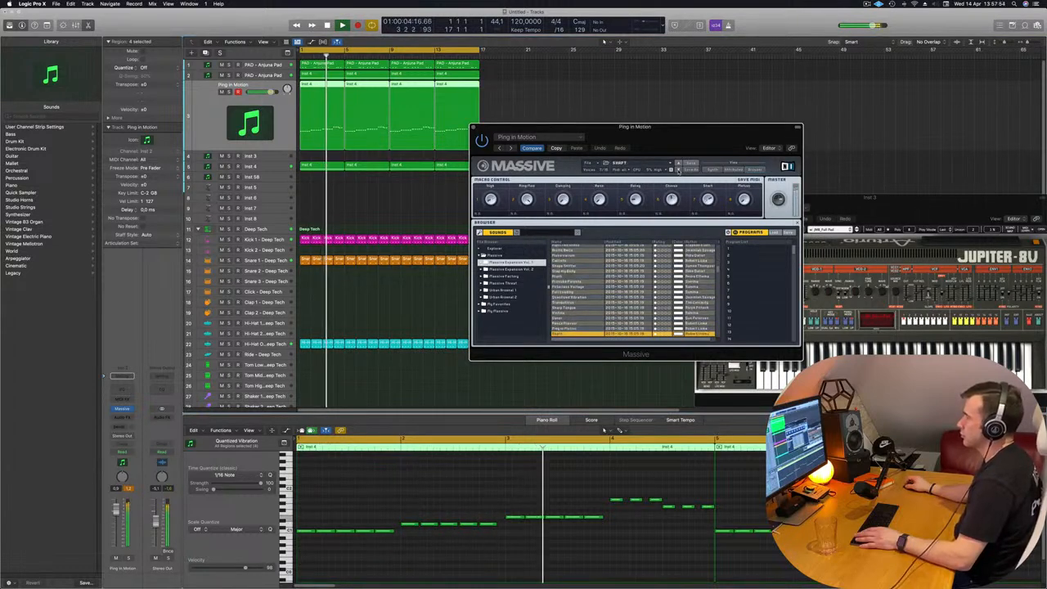
click(679, 171)
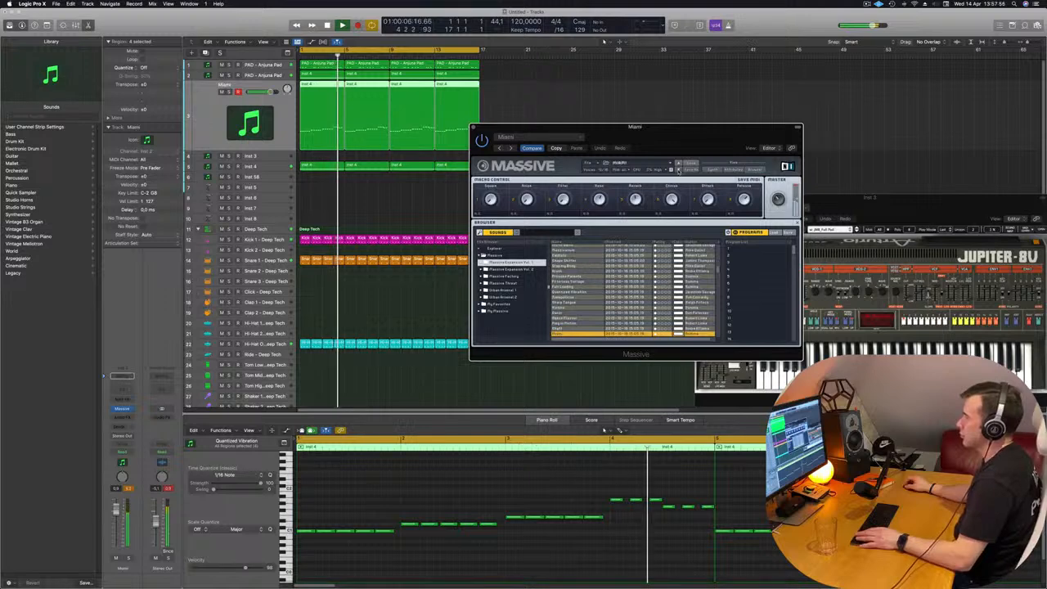
- Move the Massive window clear of the Jupiter-8V and audition the presets after Miami, including We like 4th
drag(700, 133, 614, 123)
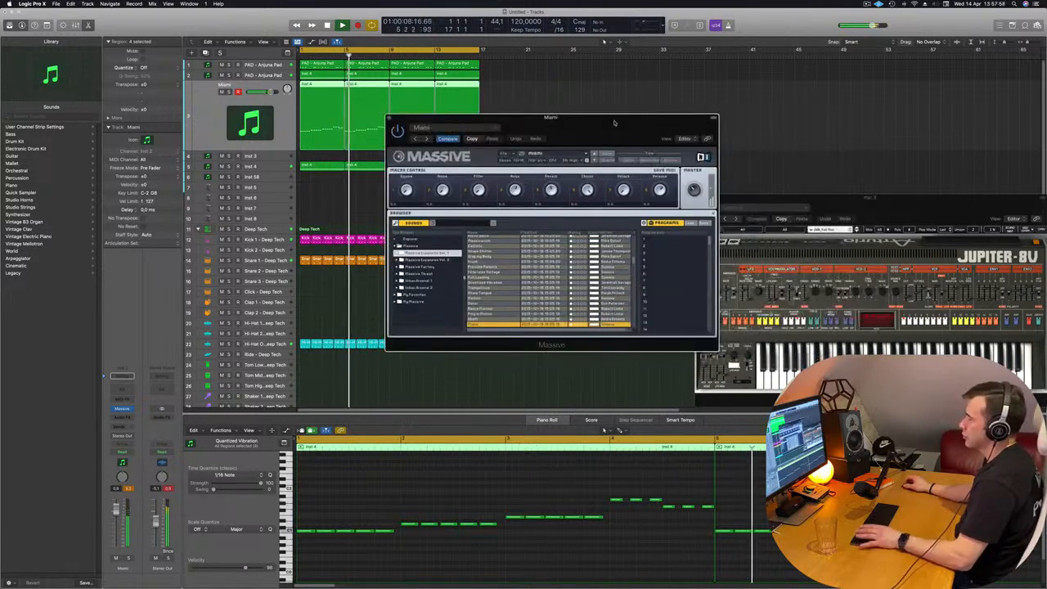
click(594, 161)
click(595, 161)
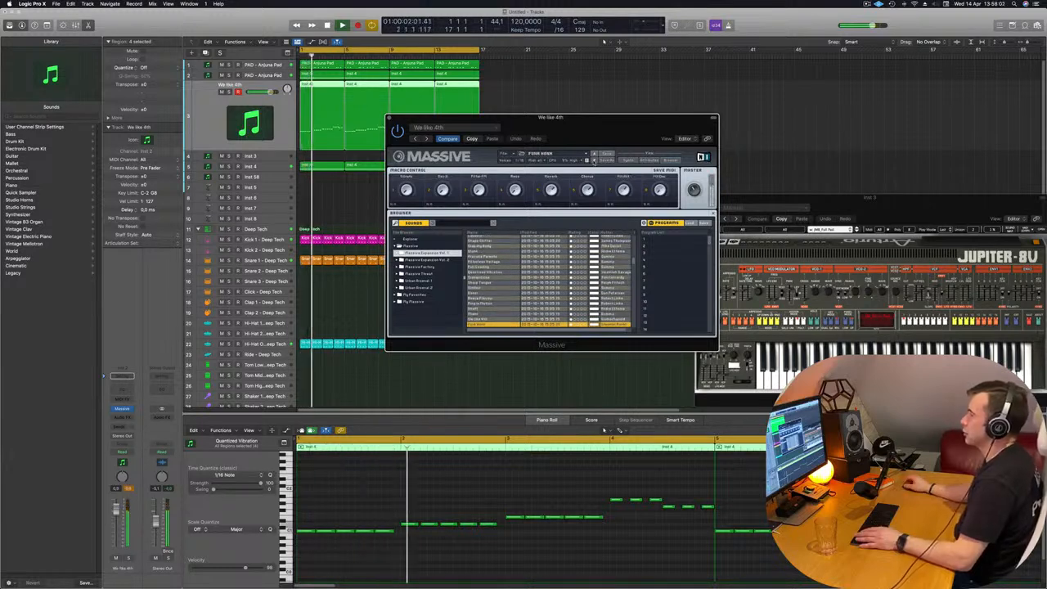
- Audition successive Massive presets on the third track, including a brief solo check of Heavenly Players, and settle on the Elastic preset
click(595, 160)
click(595, 160)
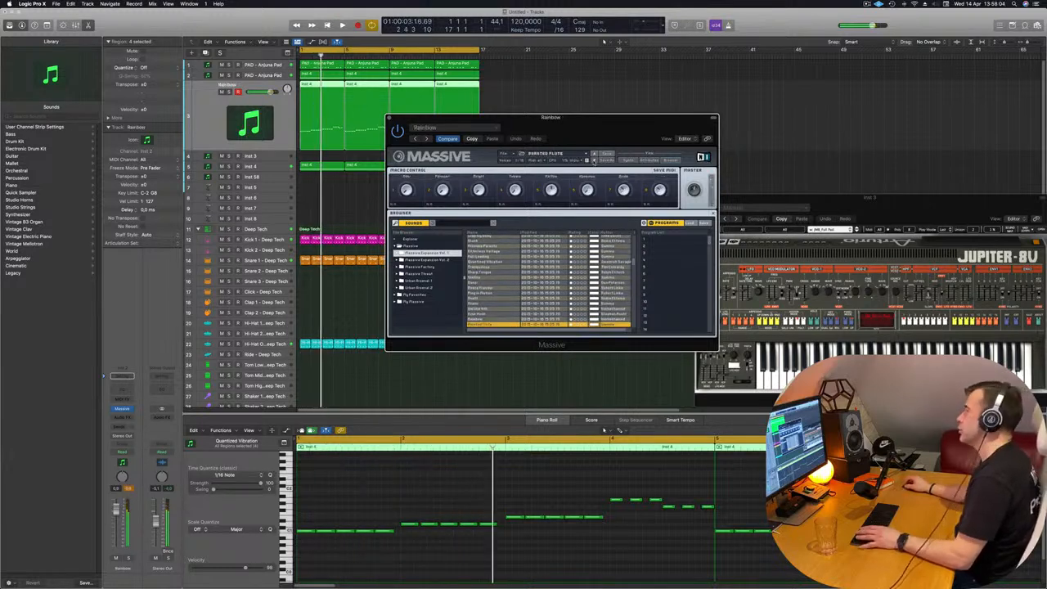
click(595, 161)
click(595, 160)
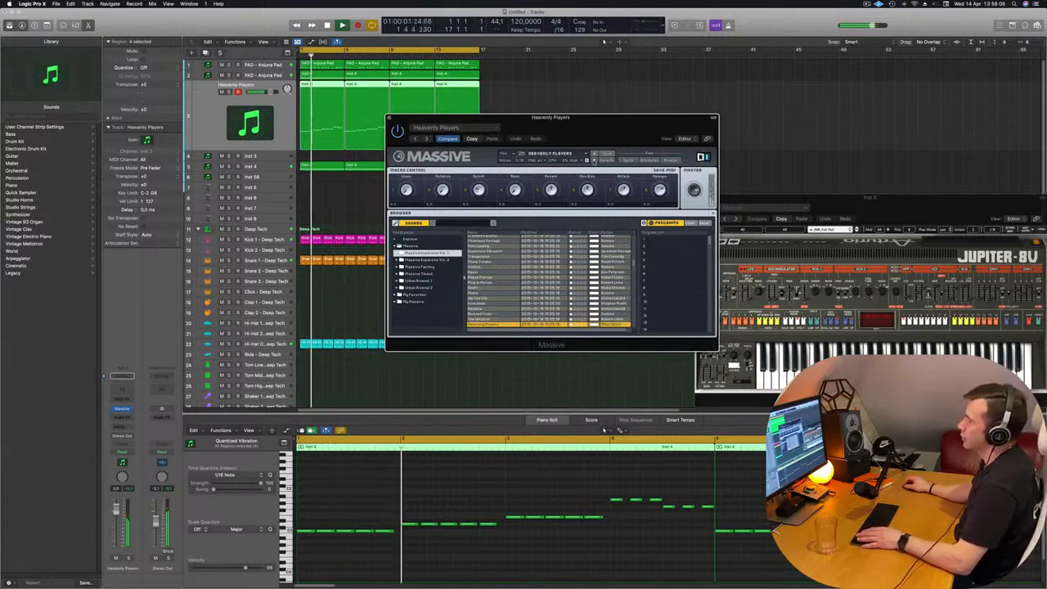
click(129, 559)
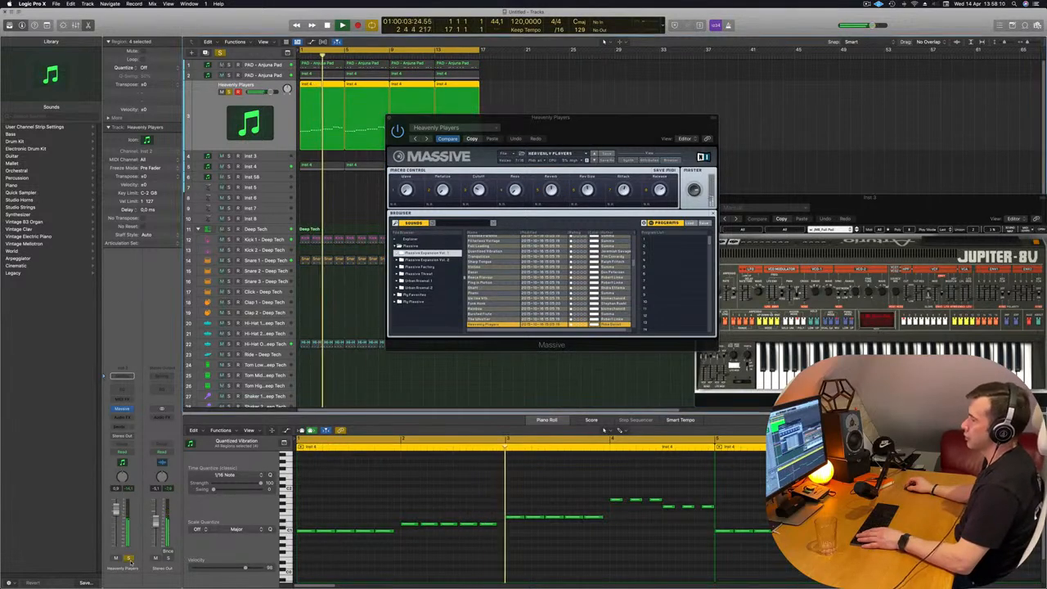
key(s)
click(595, 161)
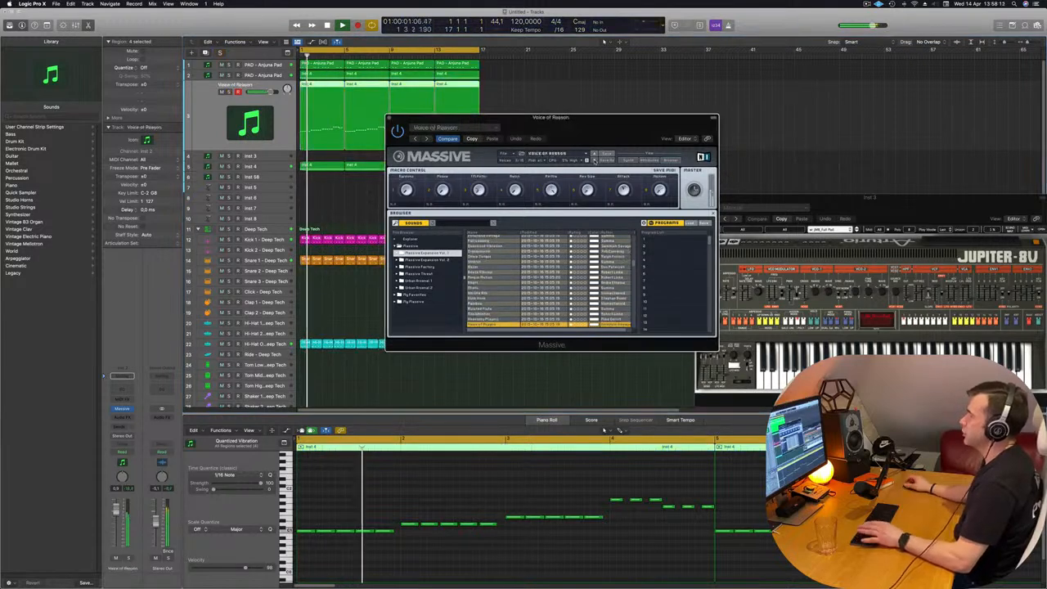
click(594, 161)
click(595, 160)
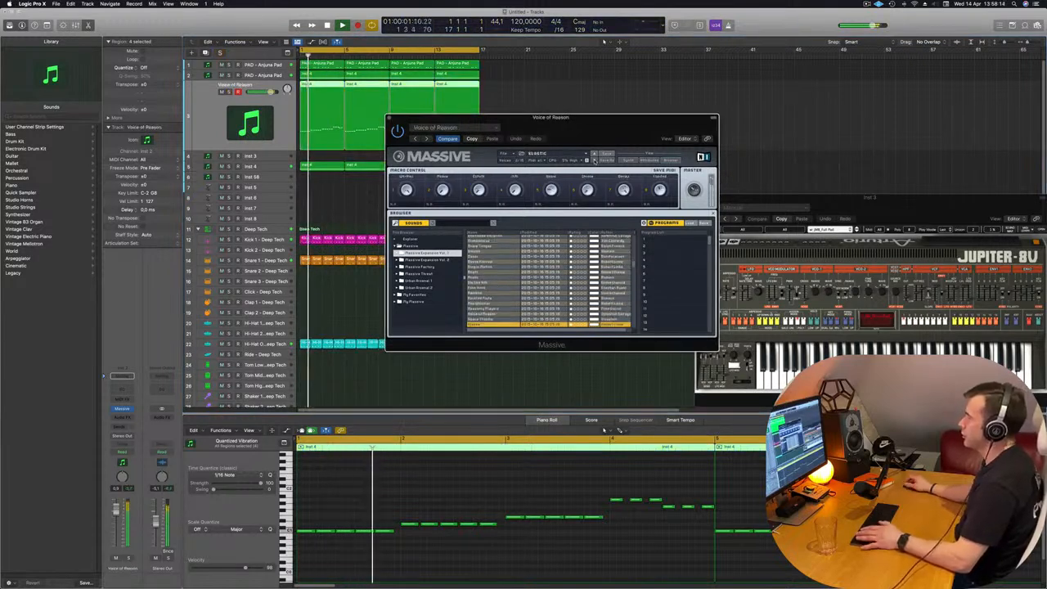
click(595, 160)
click(595, 154)
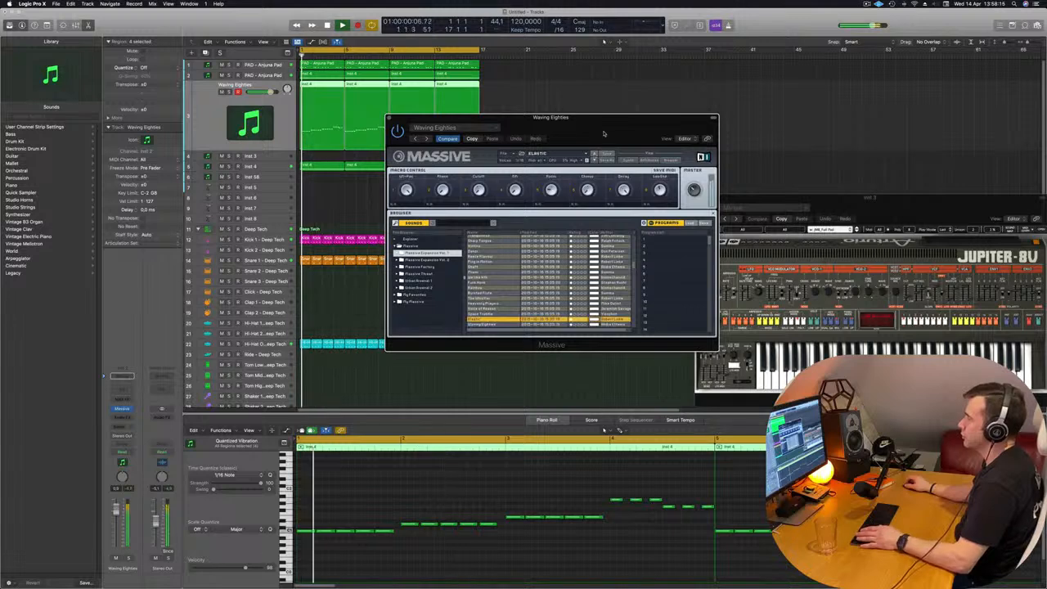
- Move the Massive window away from the regions and lower the Stereo Out volume to about -11 dB
drag(604, 132, 665, 128)
drag(725, 148, 816, 170)
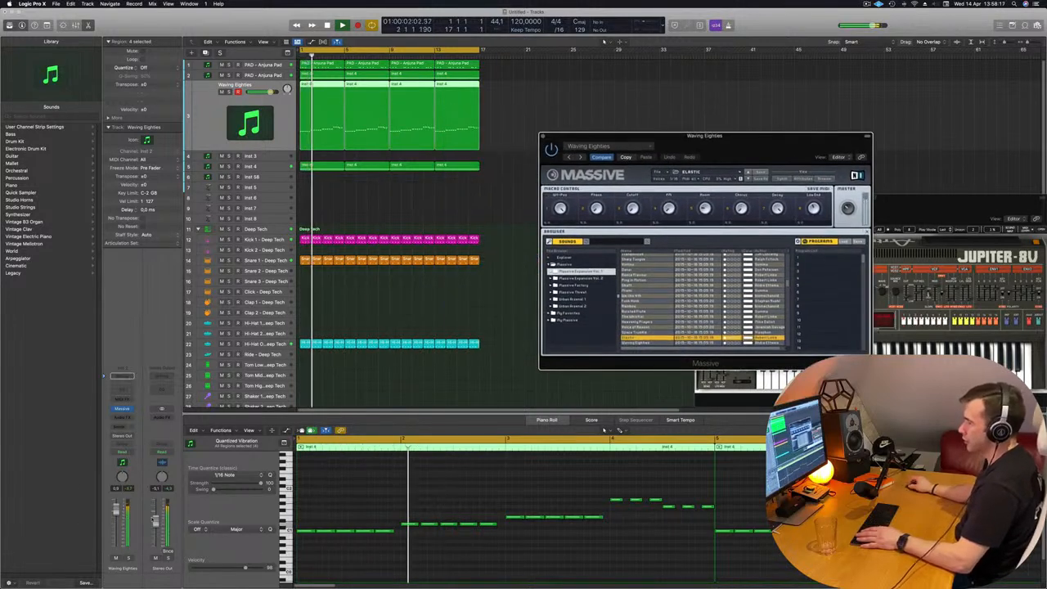
drag(157, 529, 157, 544)
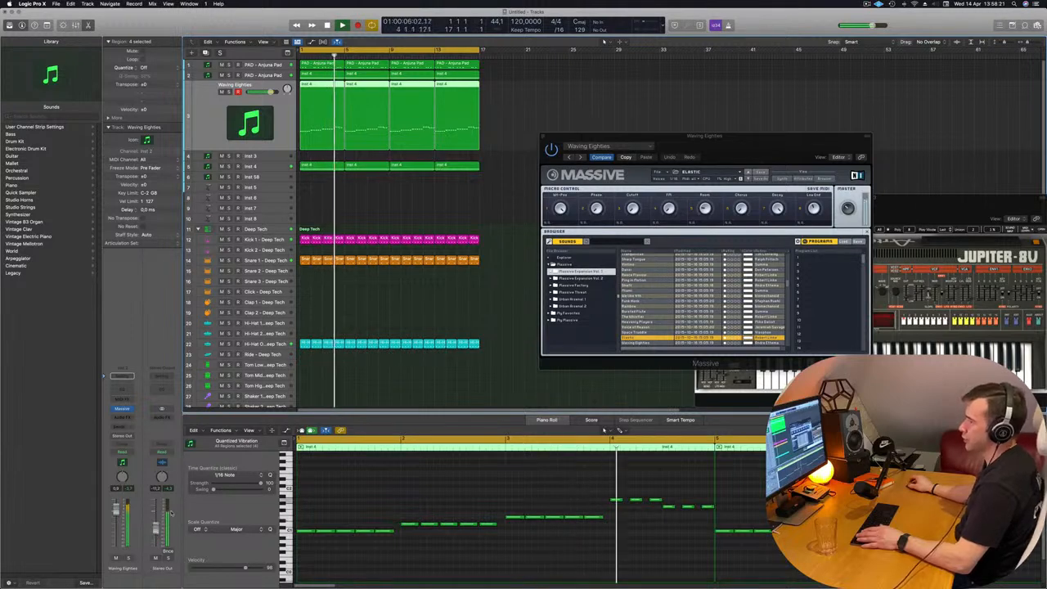
- Add a Compressor to the Waving Eighties channel in the mixer and close the Massive window
key(x)
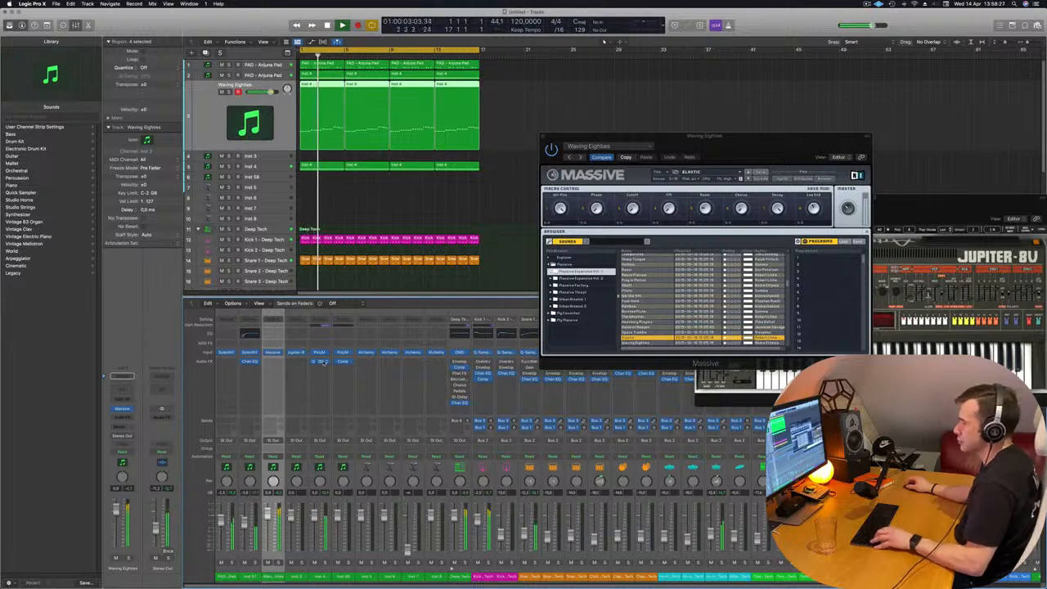
drag(273, 365, 274, 364)
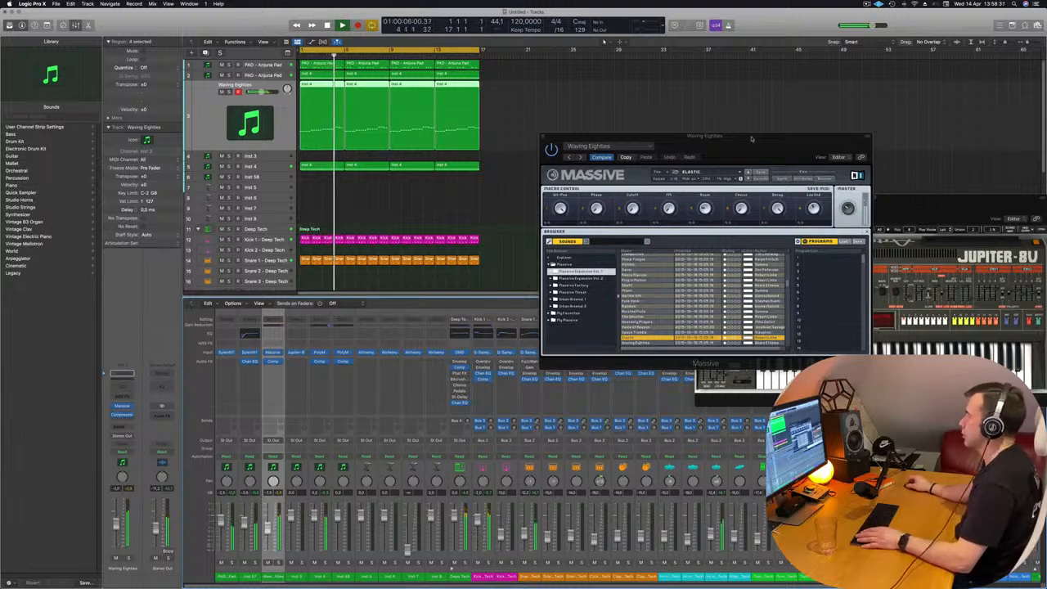
drag(752, 138, 716, 172)
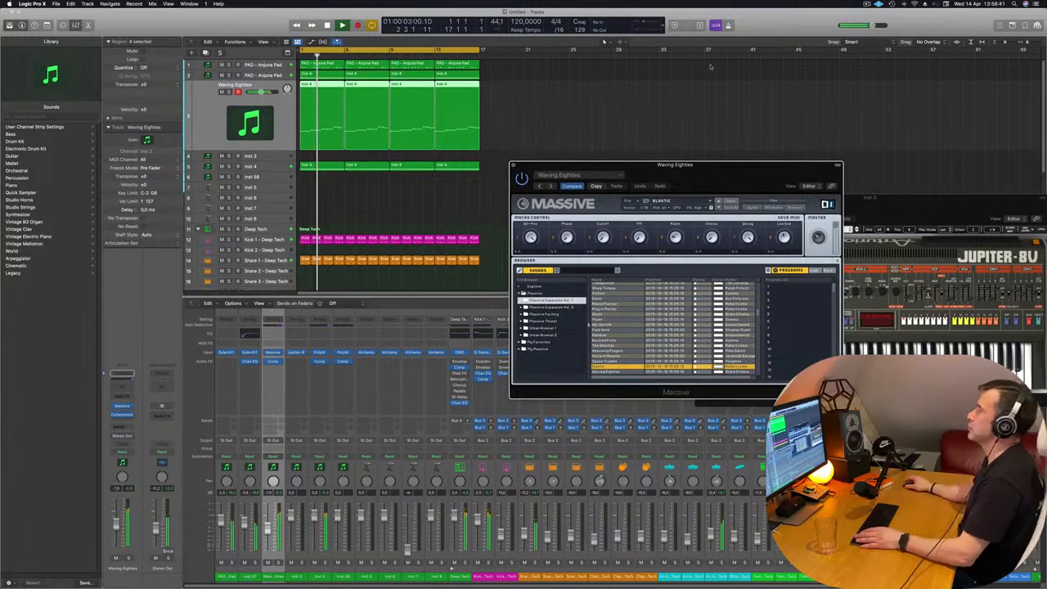
drag(737, 176, 642, 182)
click(419, 173)
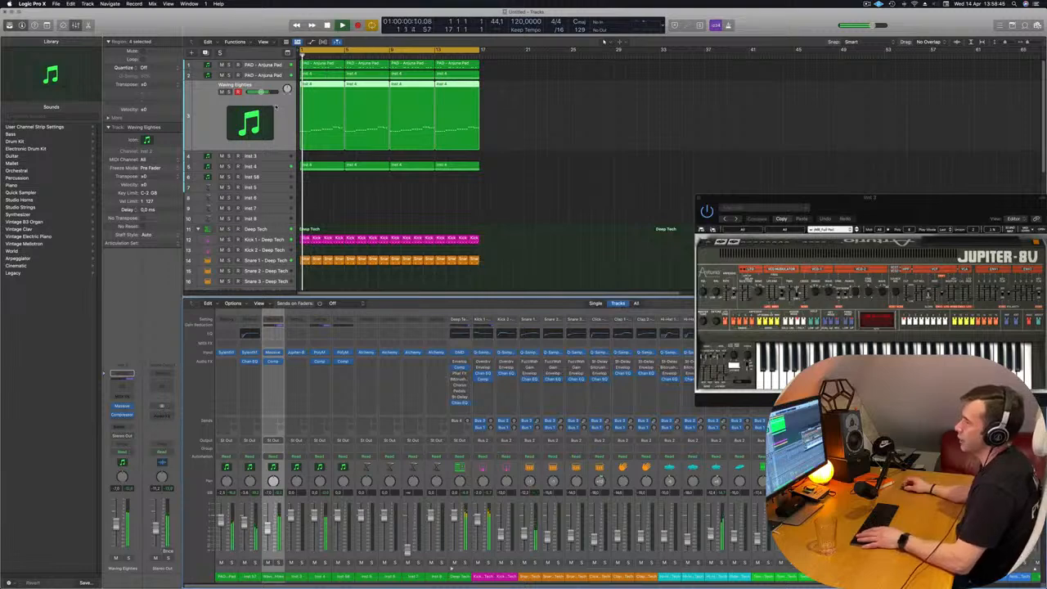
- Compare the mix with and without Inst 4 by muting and unmuting it, deselect the regions and replay from the start
click(273, 167)
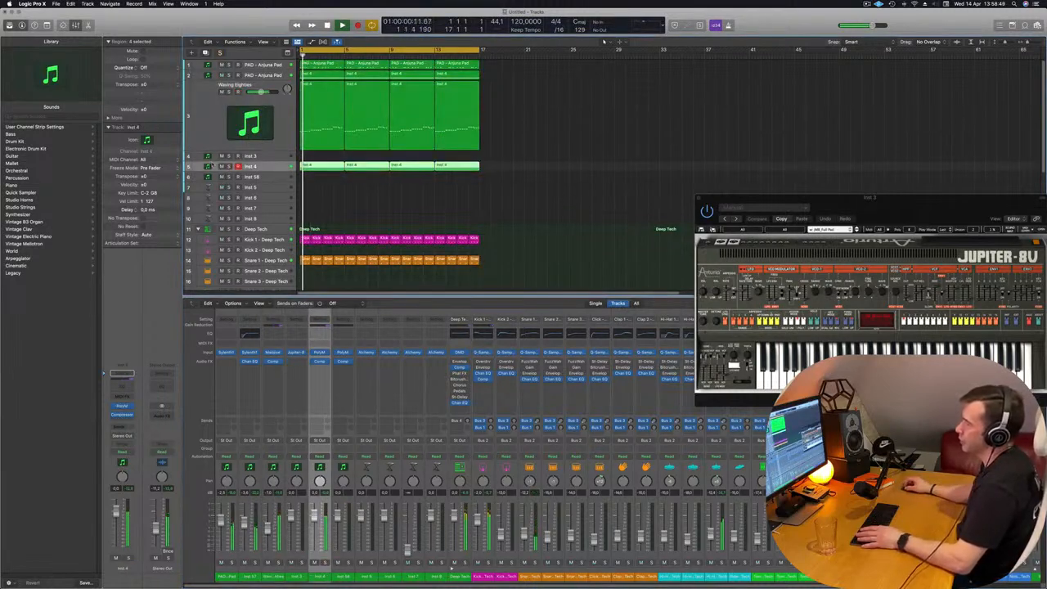
click(221, 167)
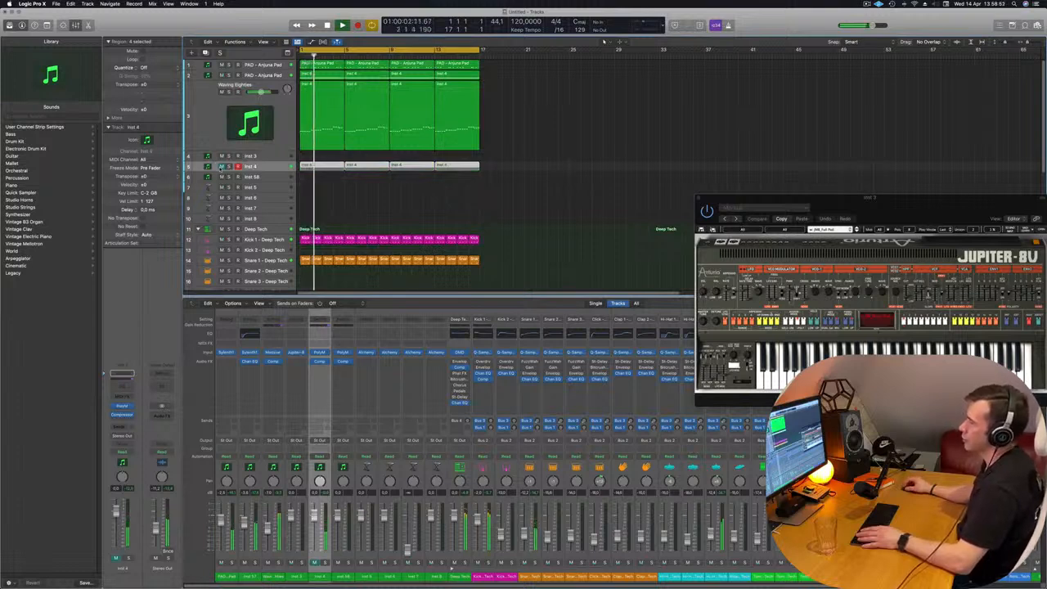
click(221, 167)
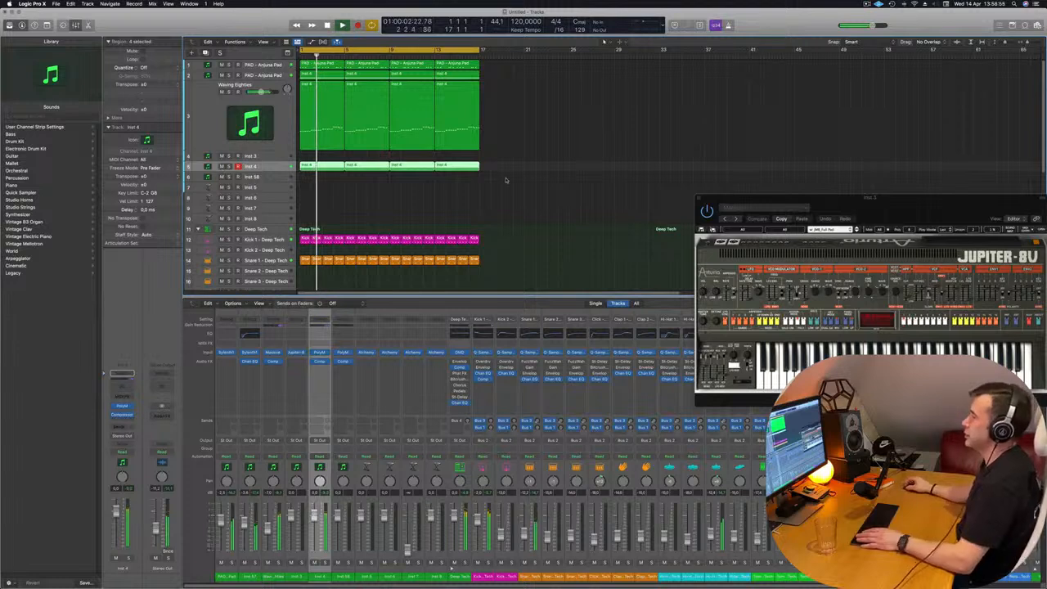
click(506, 180)
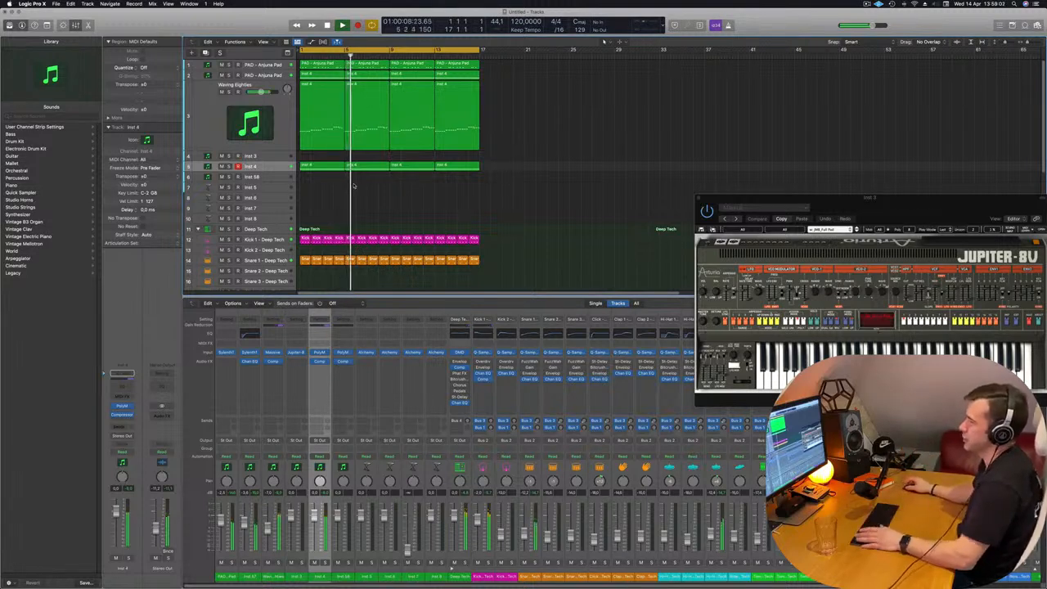
key(Return)
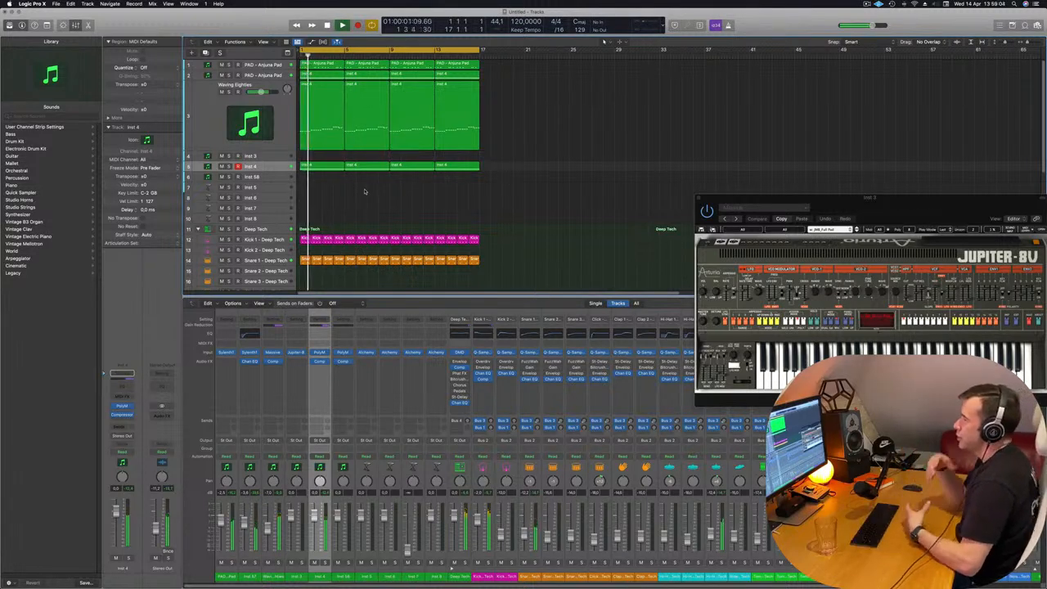
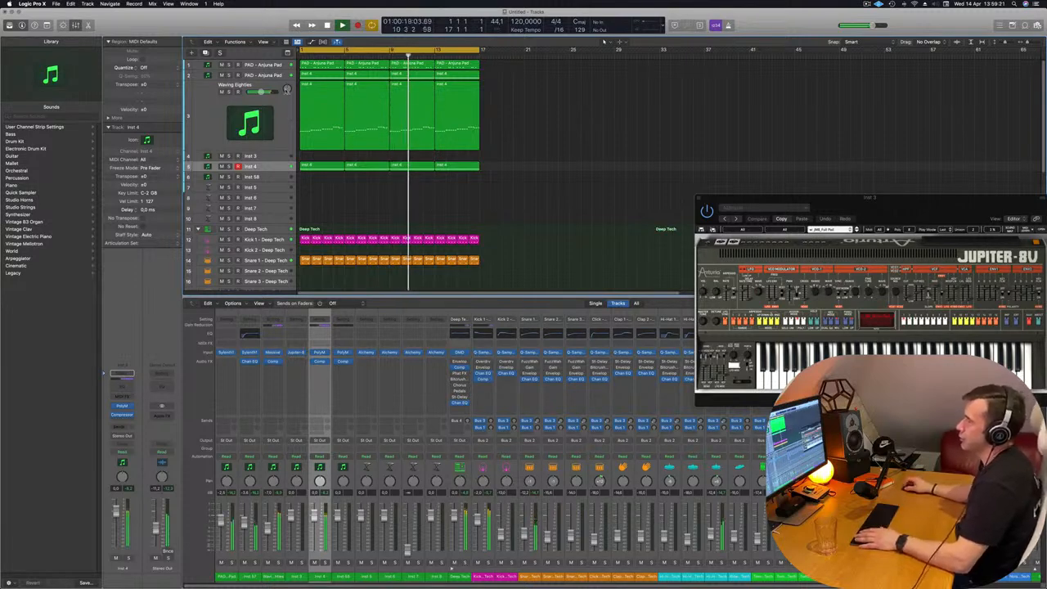
- Replay from the start and lower the Waving Eighties track's volume slightly
click(290, 117)
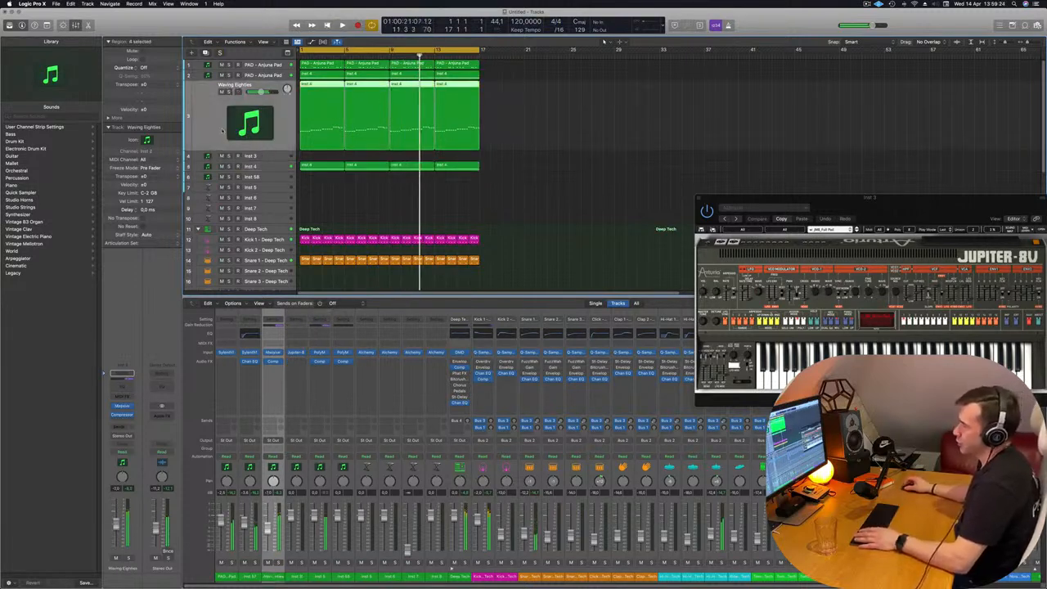
key(Return)
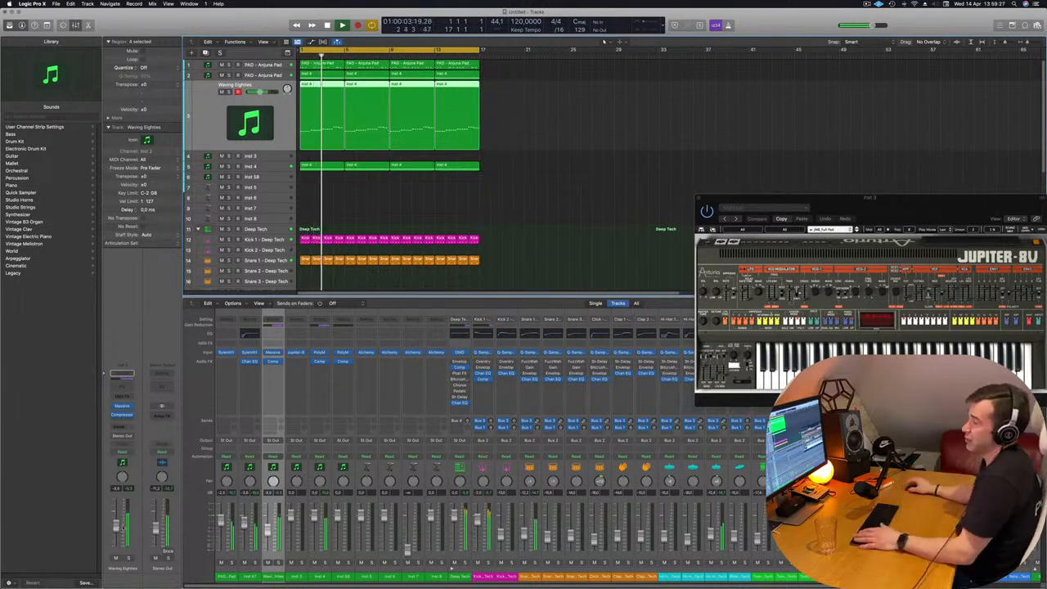
click(268, 167)
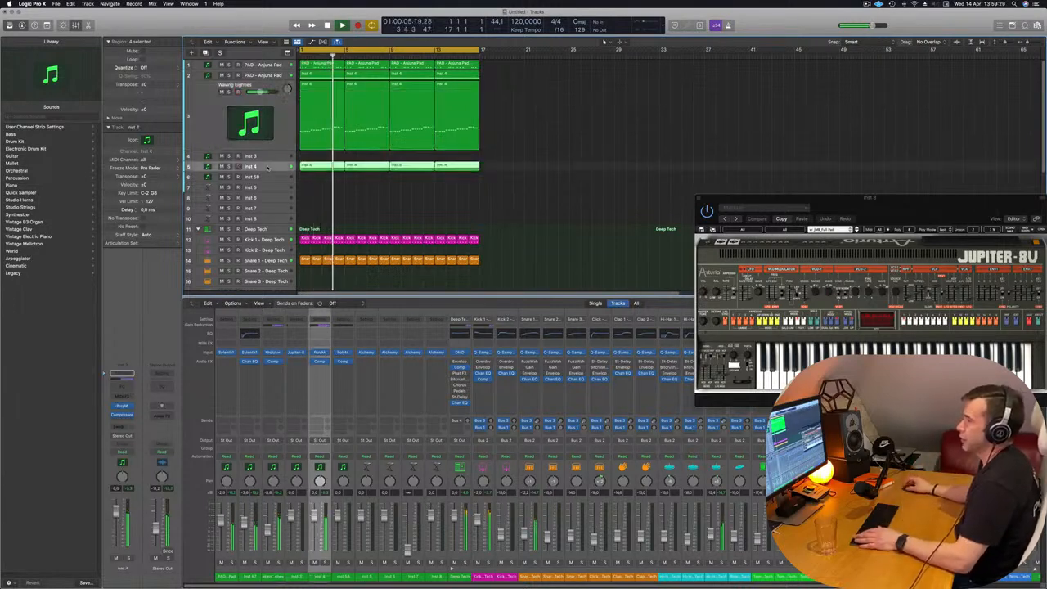
- Mute the first PAD - Anjuna Pad track
click(274, 157)
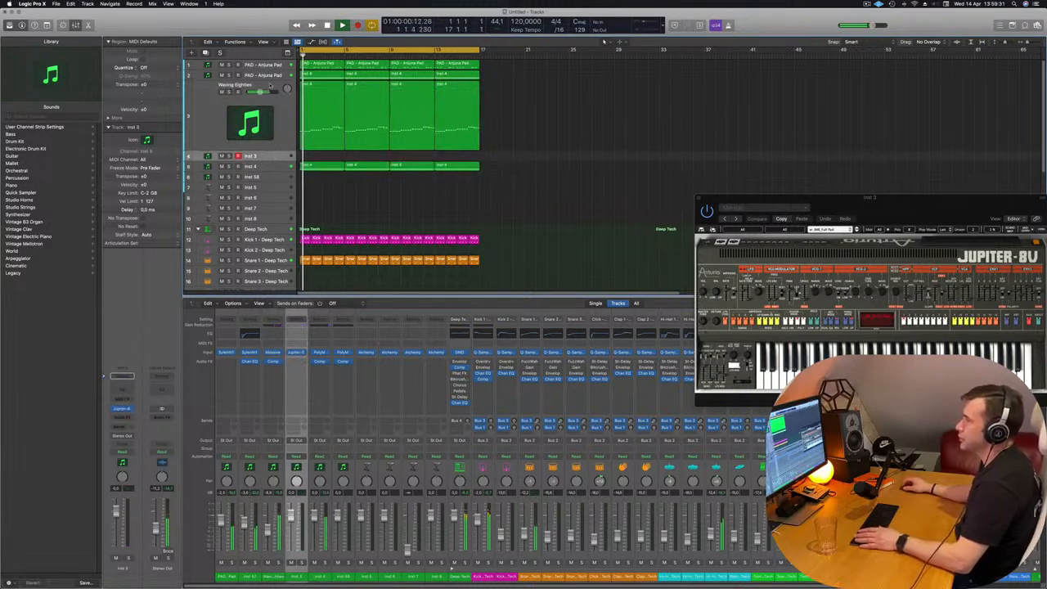
click(267, 65)
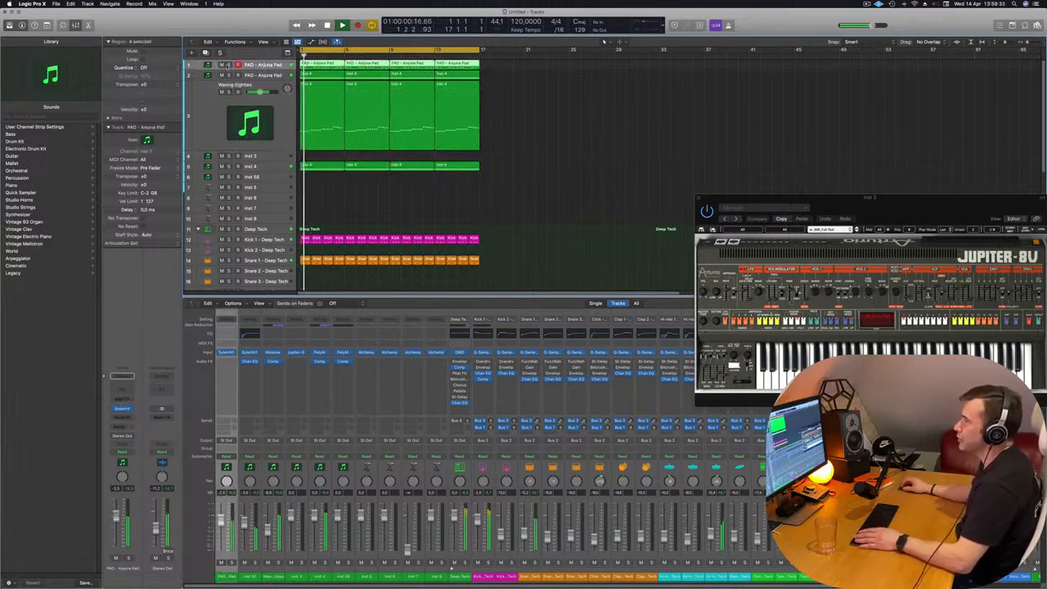
click(229, 65)
click(230, 65)
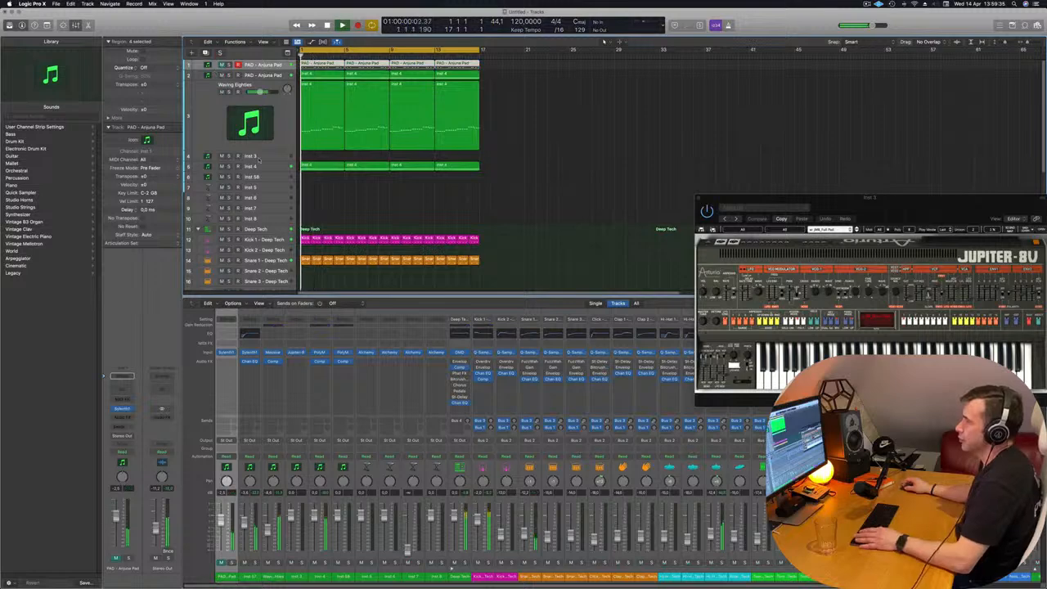
- Add a send to Bus 8 on the Inst 3 track
click(273, 159)
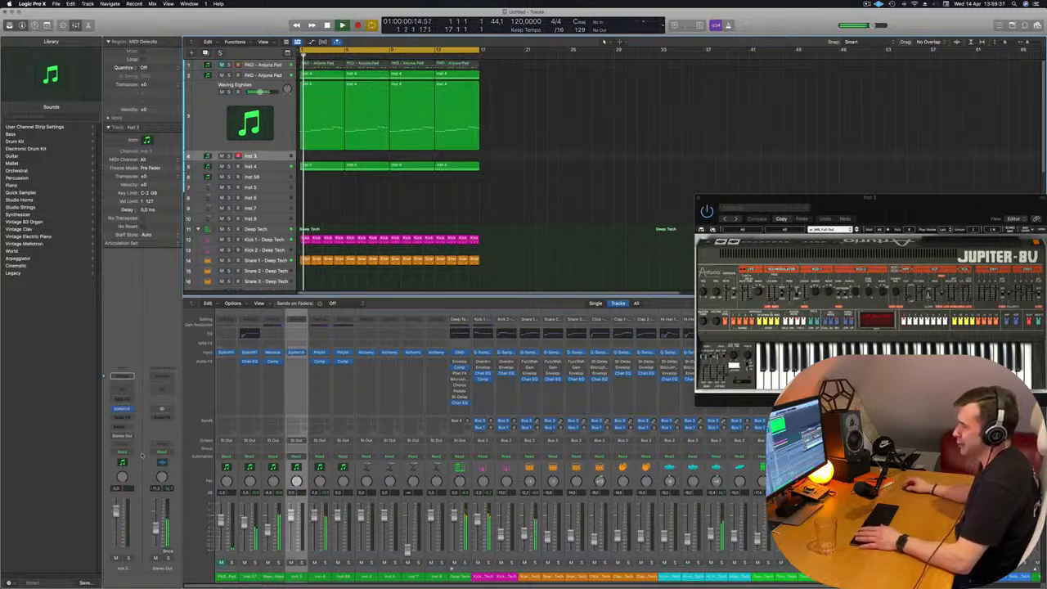
click(122, 428)
mouse_move(131, 436)
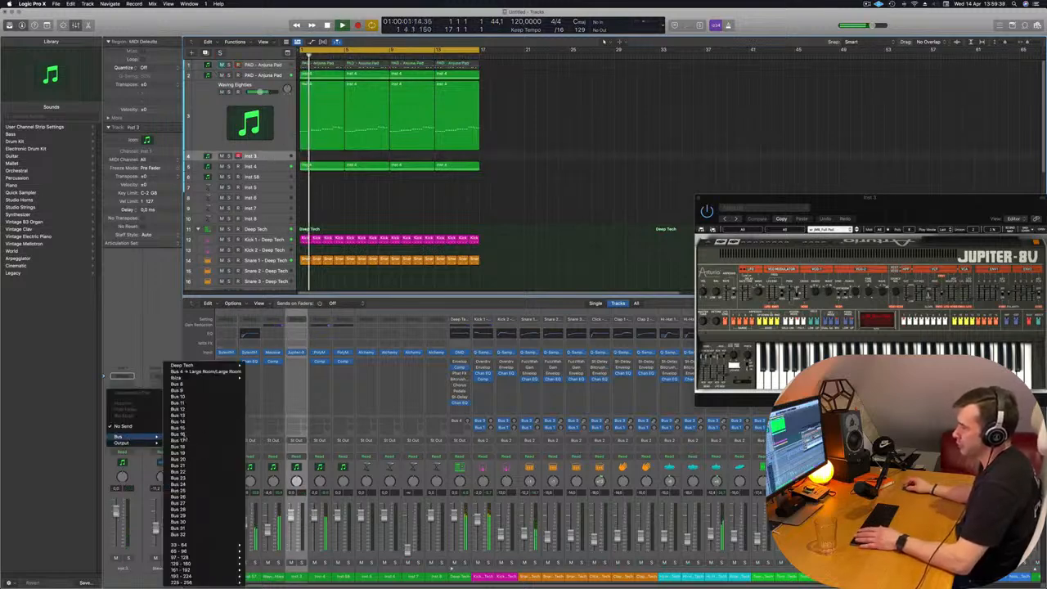
click(201, 385)
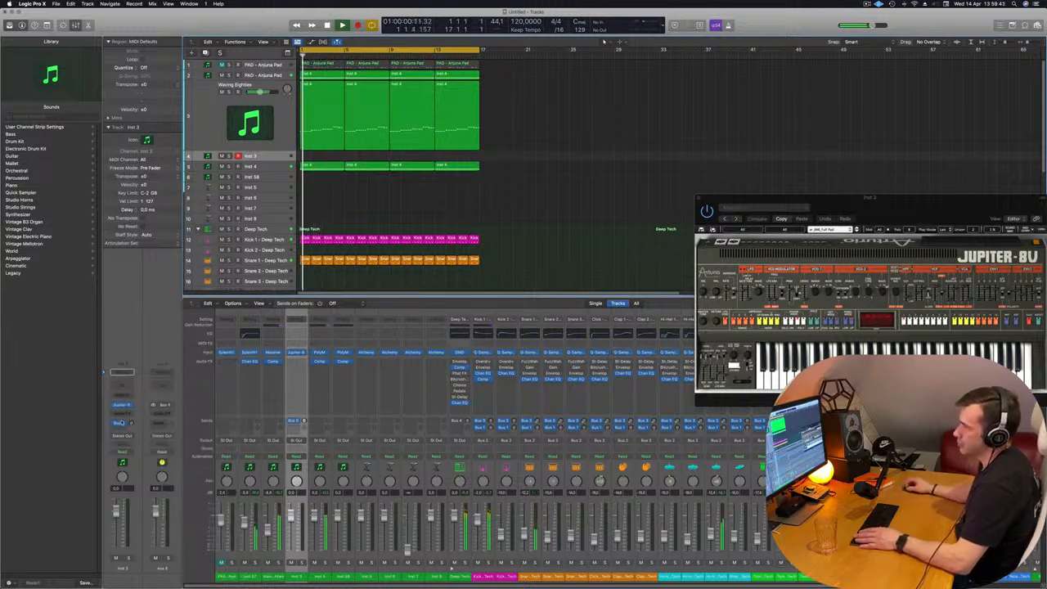
- Insert a stereo SilverVerb reverb on the Bus 8 aux channel
click(163, 414)
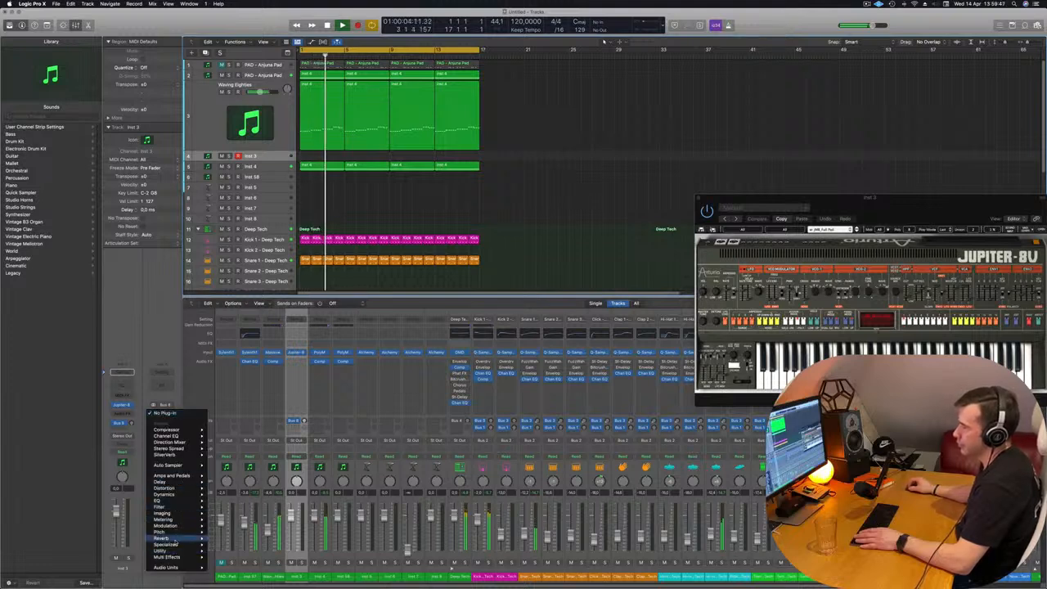
mouse_move(188, 539)
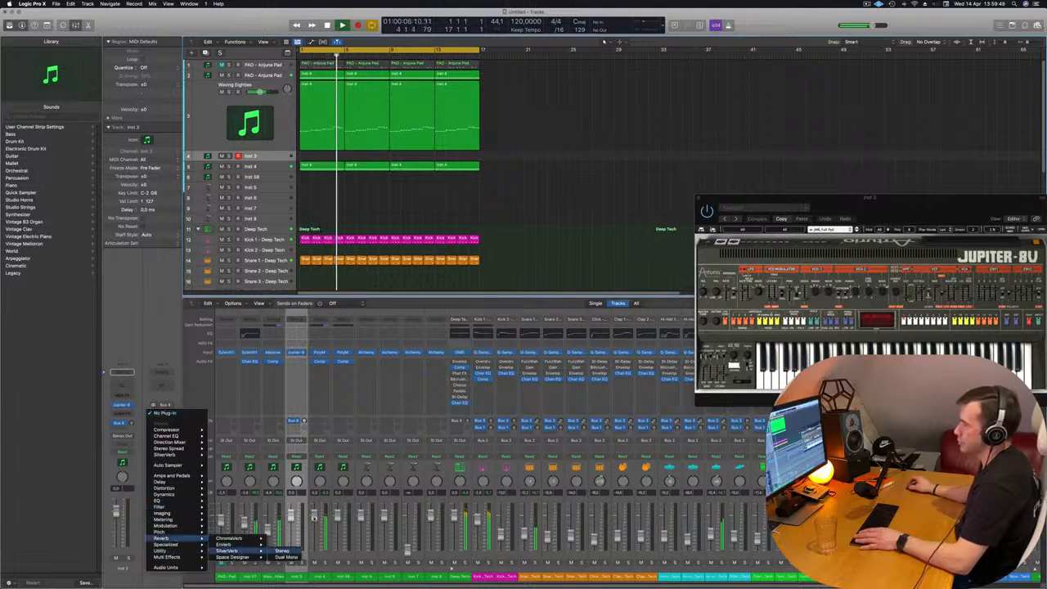
click(282, 552)
- Load the grandiose preset in SilverVerb with the wet output at 100%, move its window aside and replay from the start
click(409, 107)
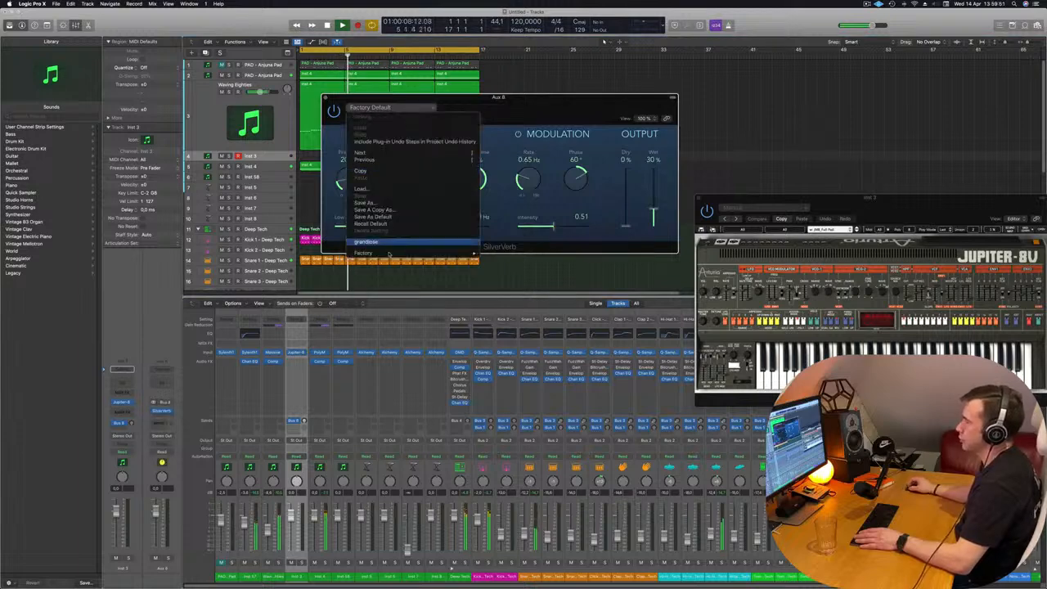
click(393, 241)
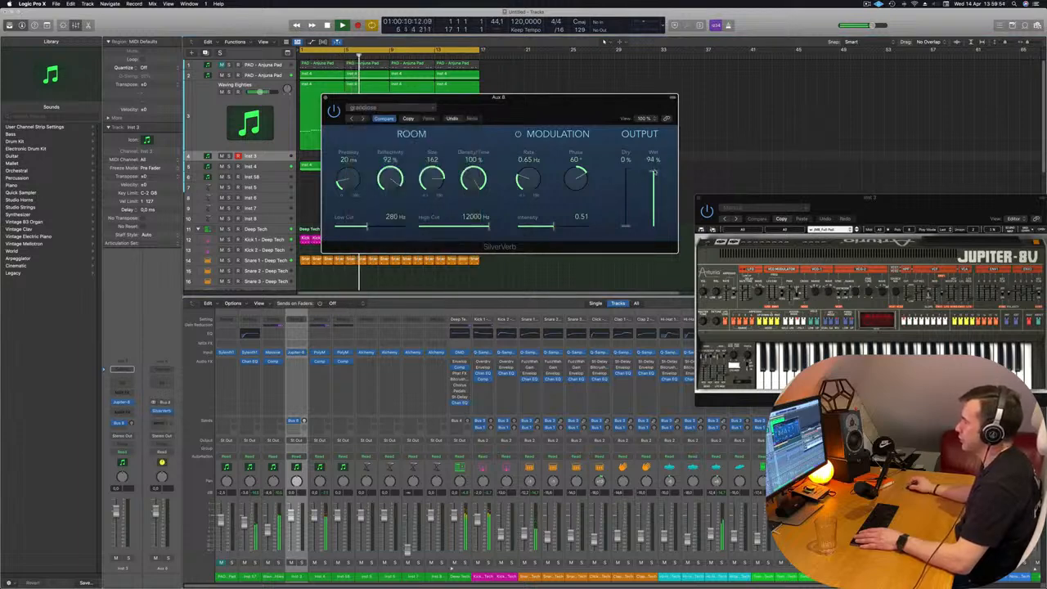
drag(589, 100, 670, 99)
key(Return)
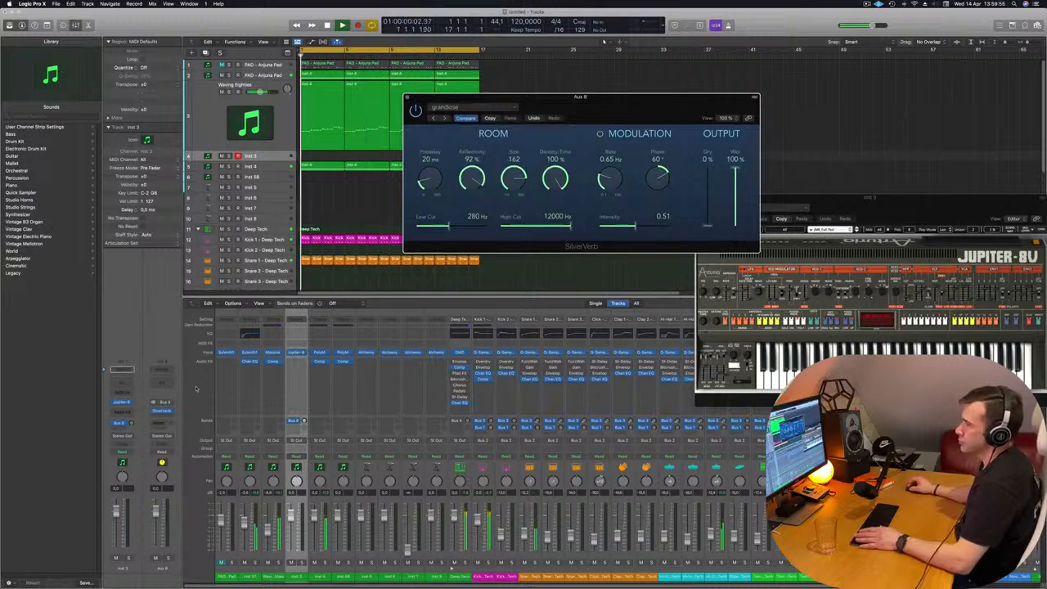
- Raise the Bus 8 send level on Inst 3 and bring its Jupiter-8 V2 instrument window over the arrangement
click(122, 403)
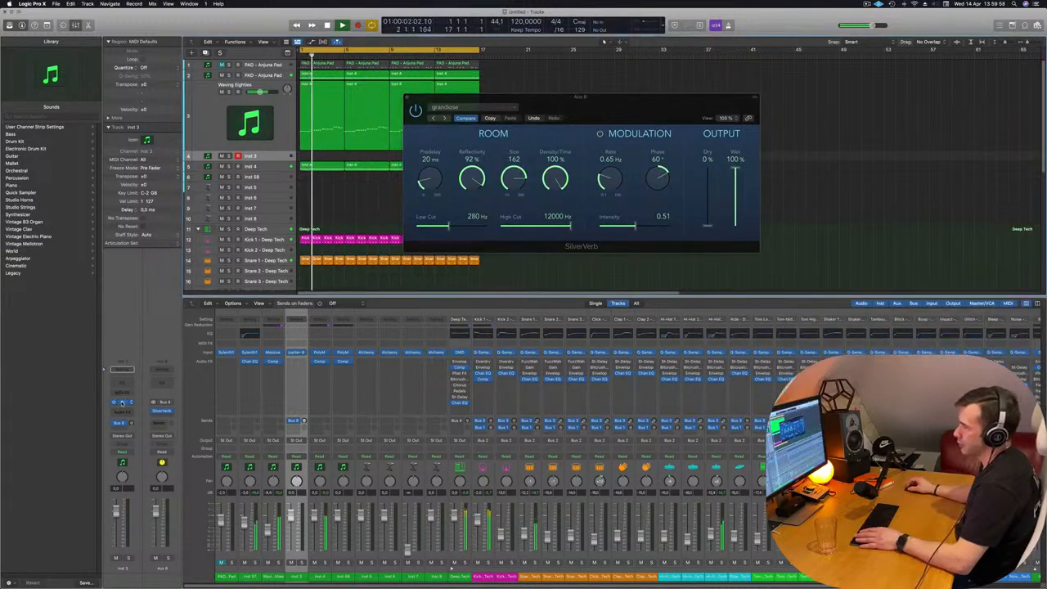
click(122, 402)
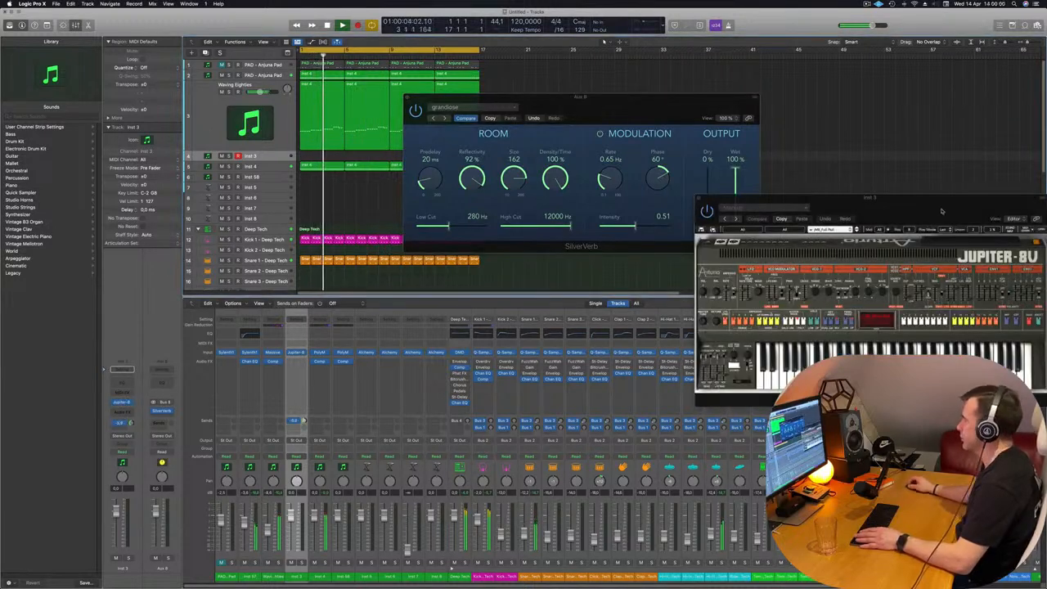
drag(941, 200, 685, 69)
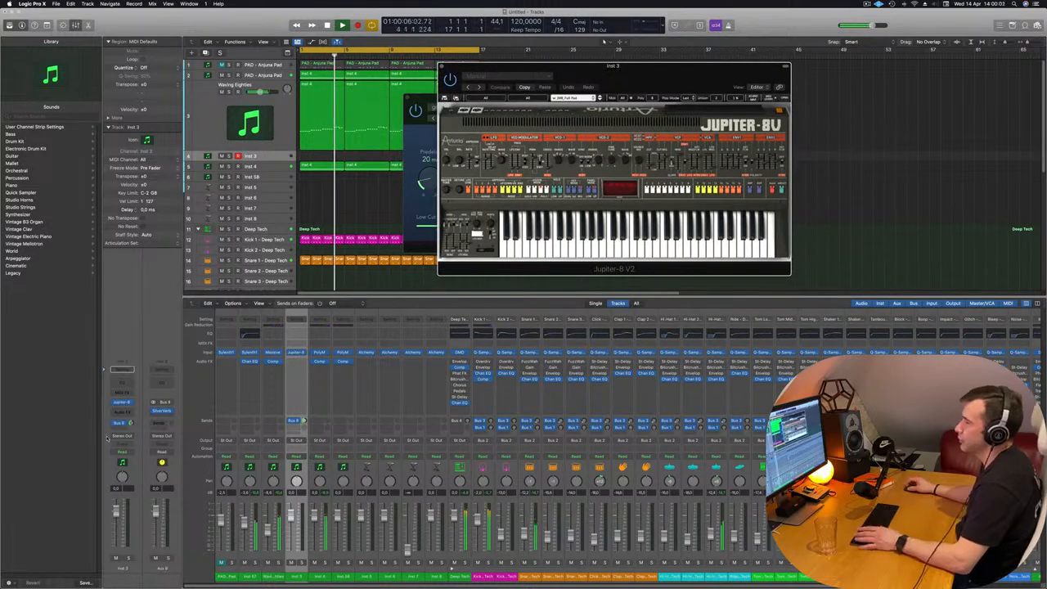
- Lower the Inst 3 volume slightly and bring up Musical Typing alongside the Jupiter-8 V2 window with playback restarted
drag(116, 512, 116, 519)
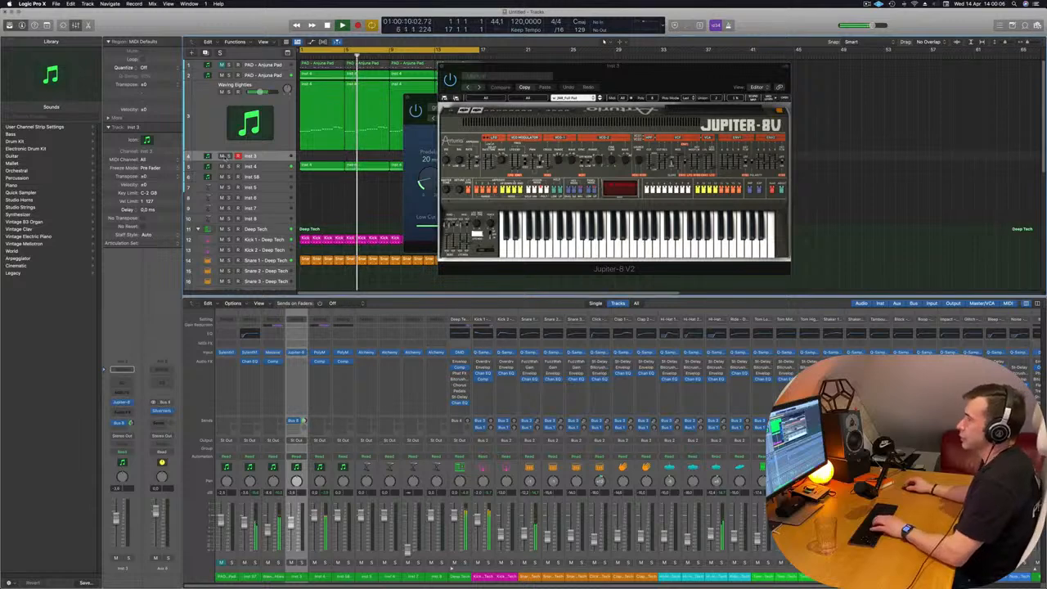
drag(679, 85, 598, 115)
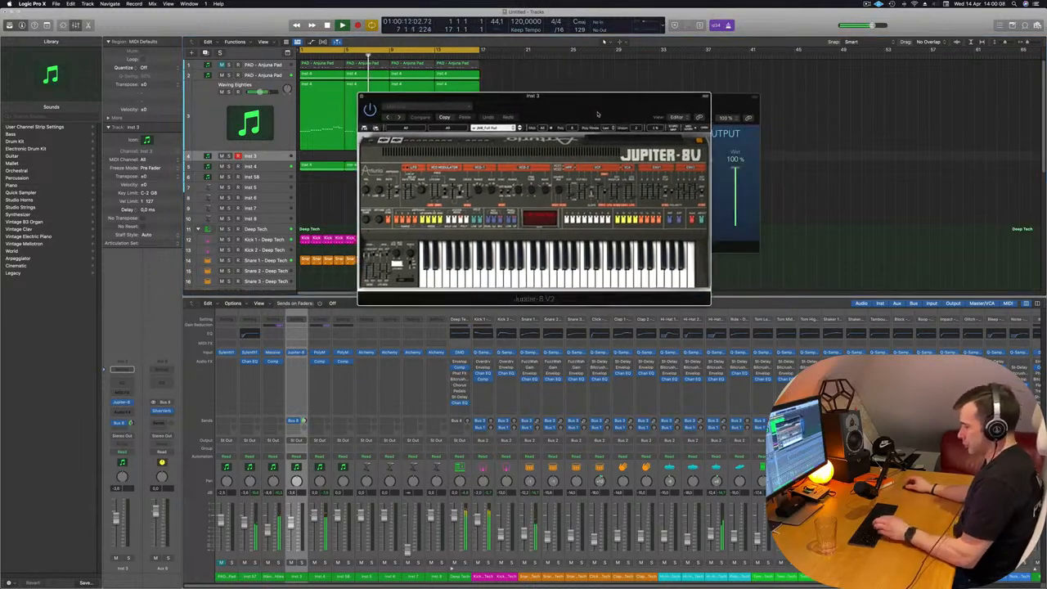
key(super+k)
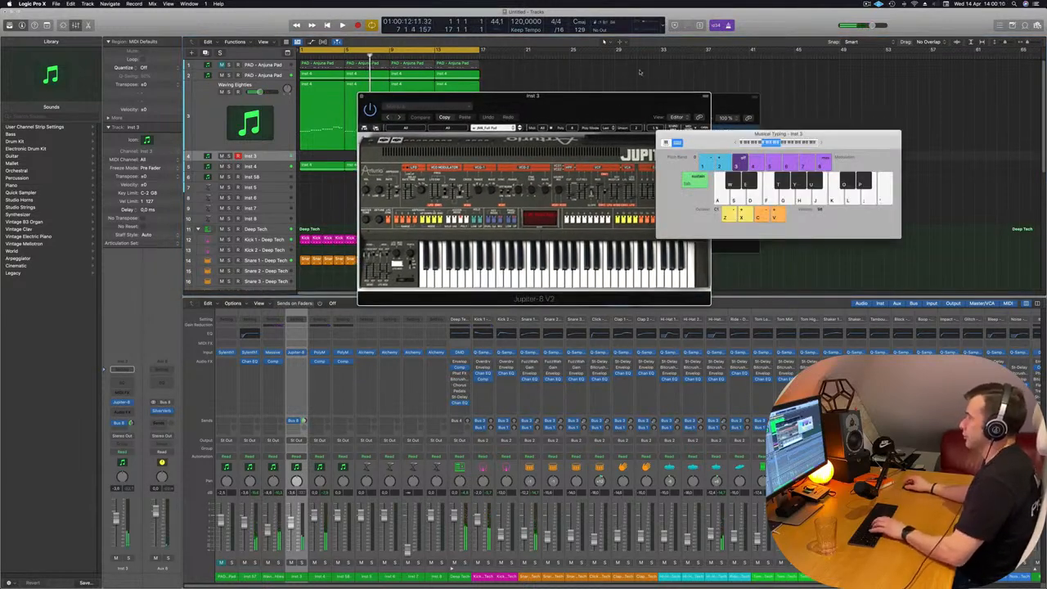
drag(599, 95, 596, 145)
key(space)
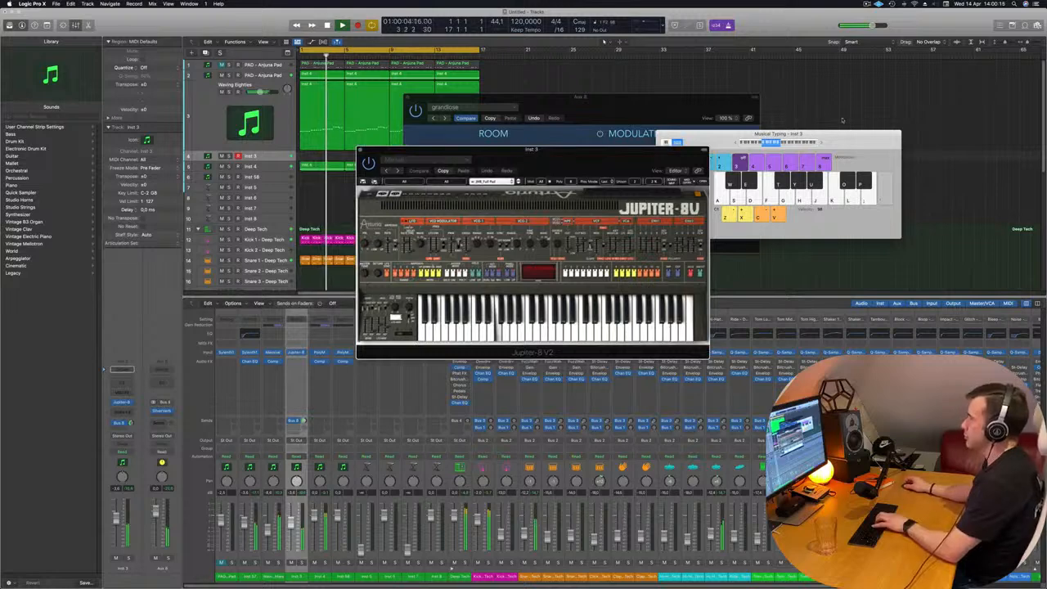
- Raise the Musical Typing octave range and audition notes on the Full Pad preset over the loop
click(818, 143)
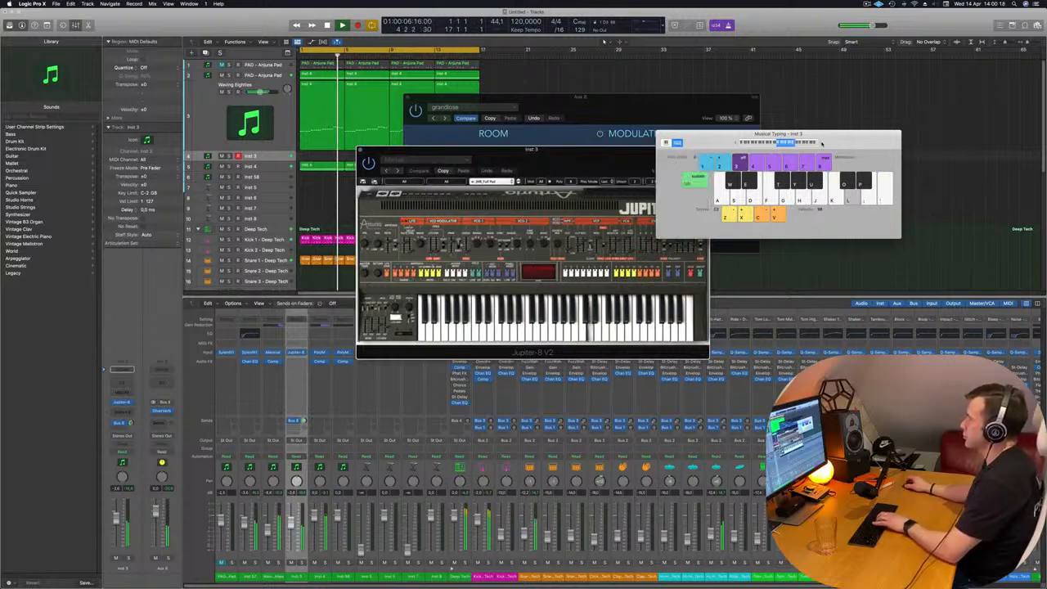
key(h)
key(g)
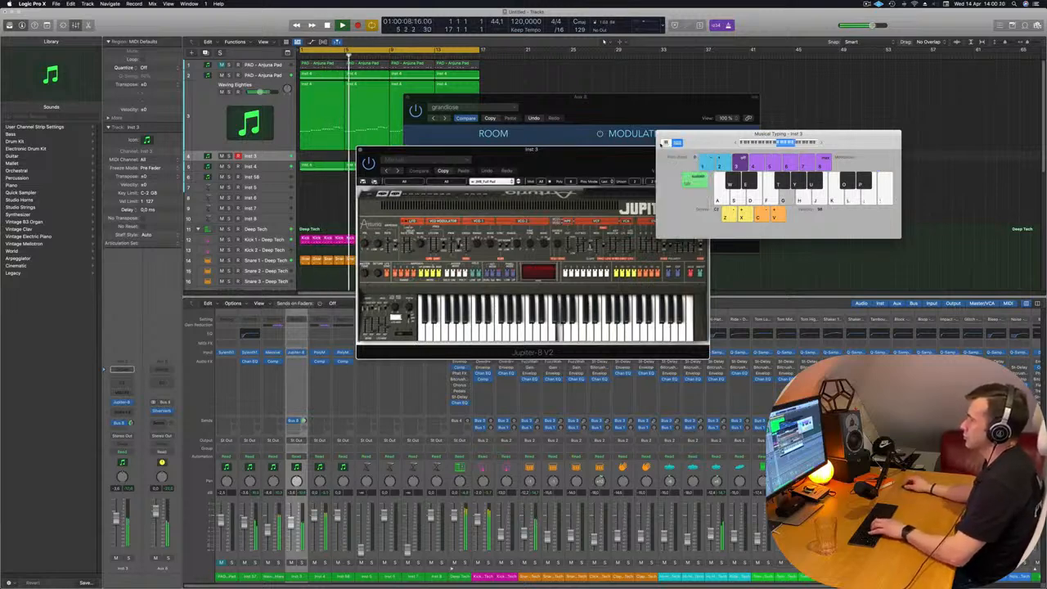
- Move the Jupiter-8 V2 window aside and reduce the Inst 3 volume further
drag(557, 164, 587, 144)
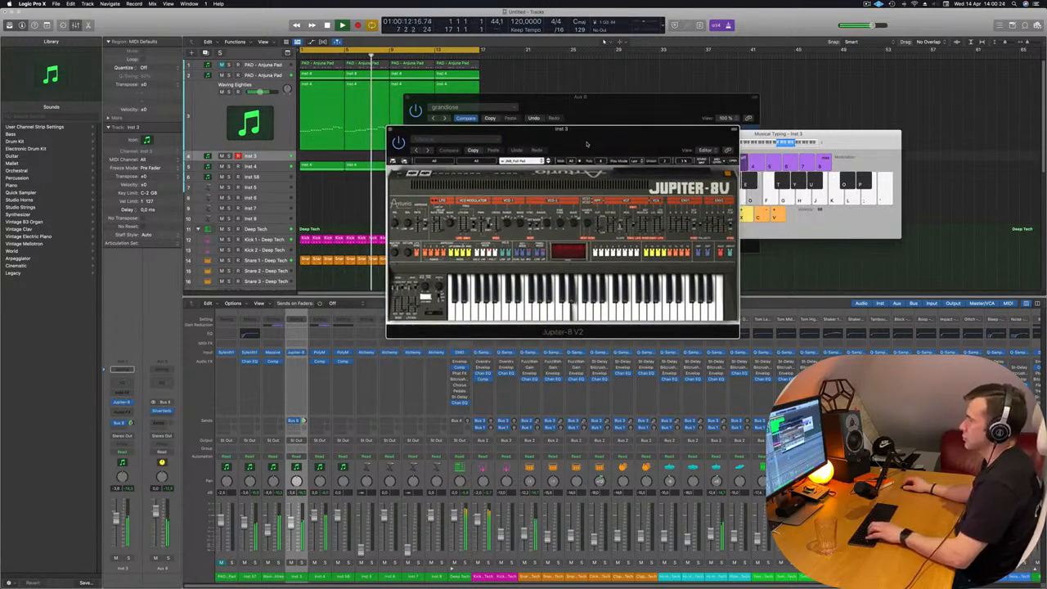
drag(587, 144, 732, 103)
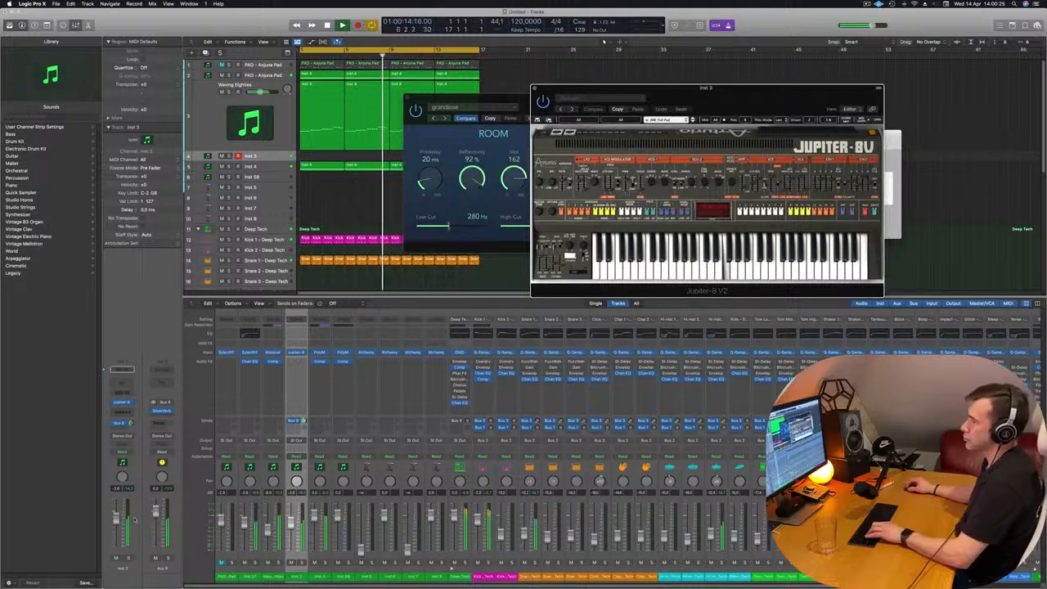
drag(116, 518, 116, 527)
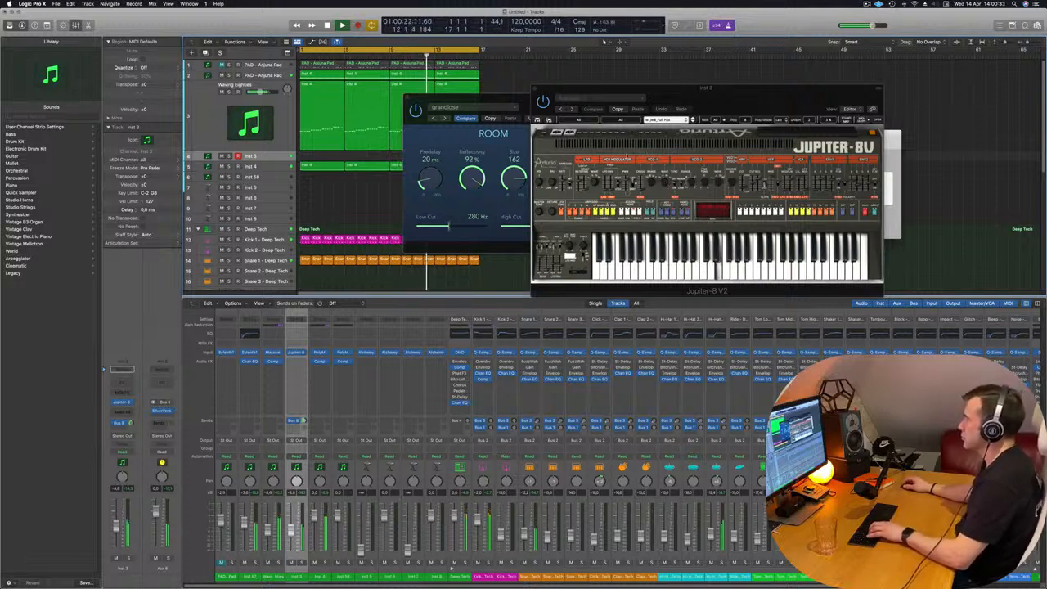
- Switch the Jupiter-8 V2 to the Funky Stack preset and audition notes in different Musical Typing octaves
click(693, 121)
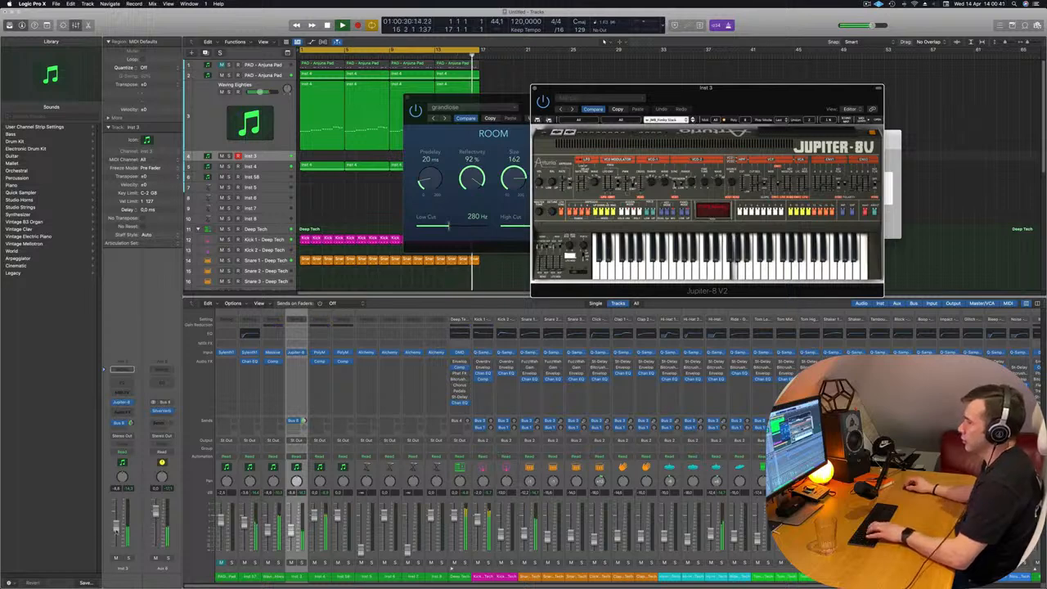
drag(786, 84, 520, 121)
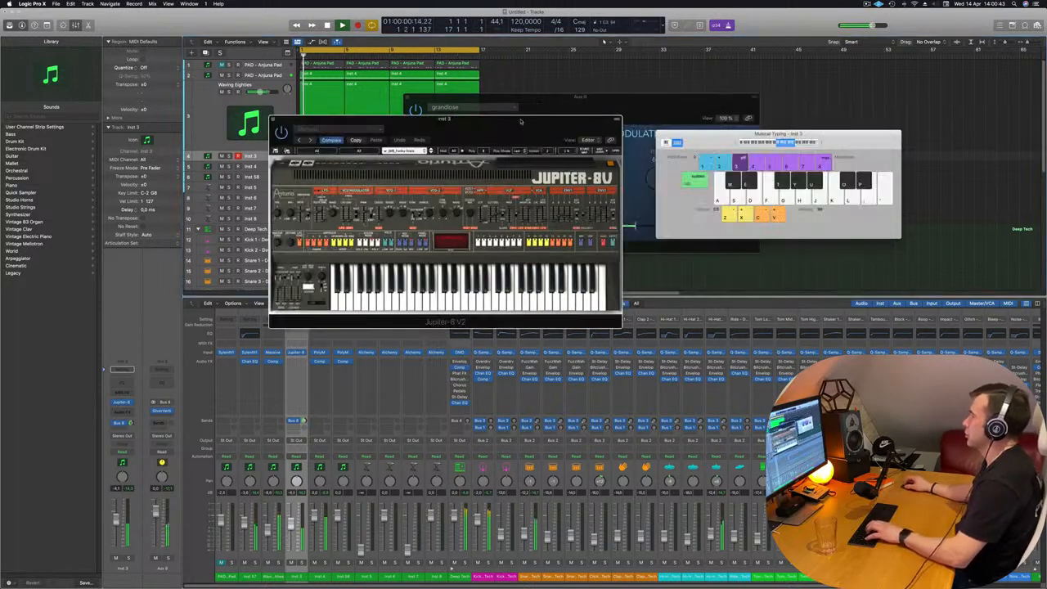
key(f)
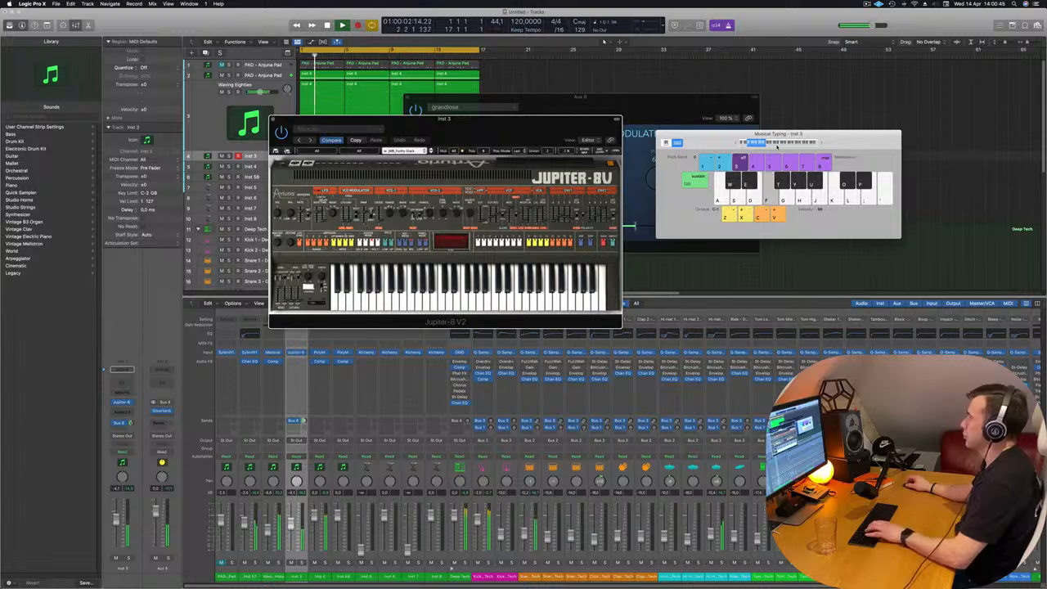
click(767, 144)
key(f)
key(d)
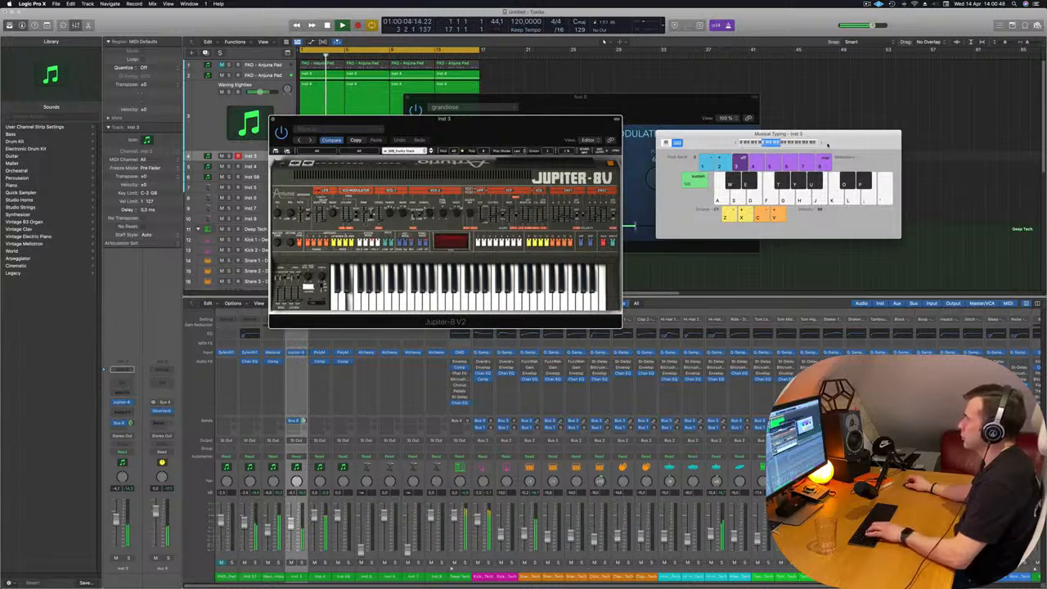
- Readjust the Inst 3 volume with the Hollow Pad preset loaded and advance the Jupiter-8 V2 to the next preset
drag(465, 129, 722, 132)
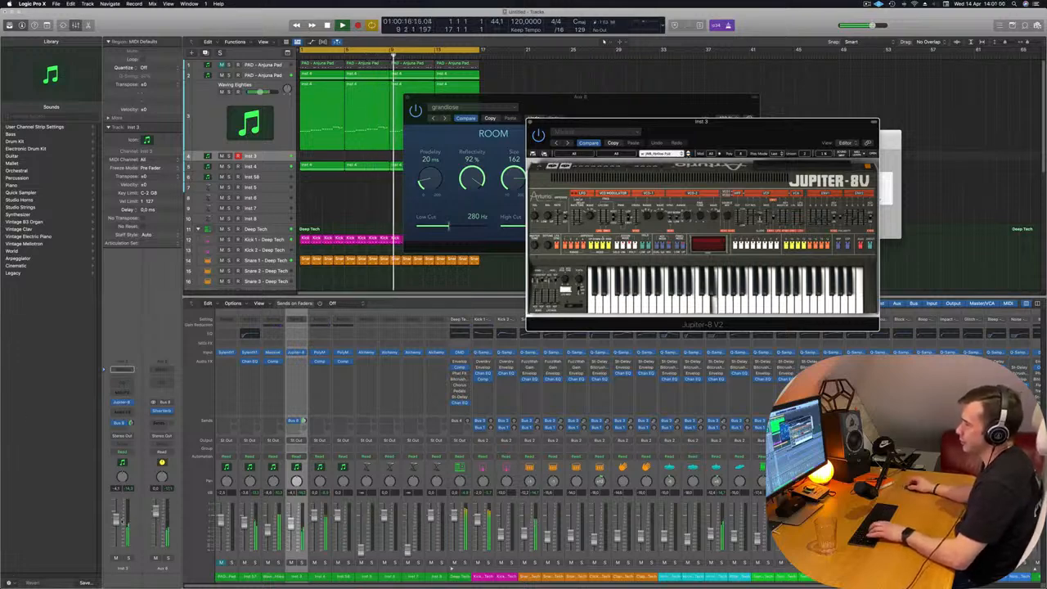
drag(116, 518, 116, 520)
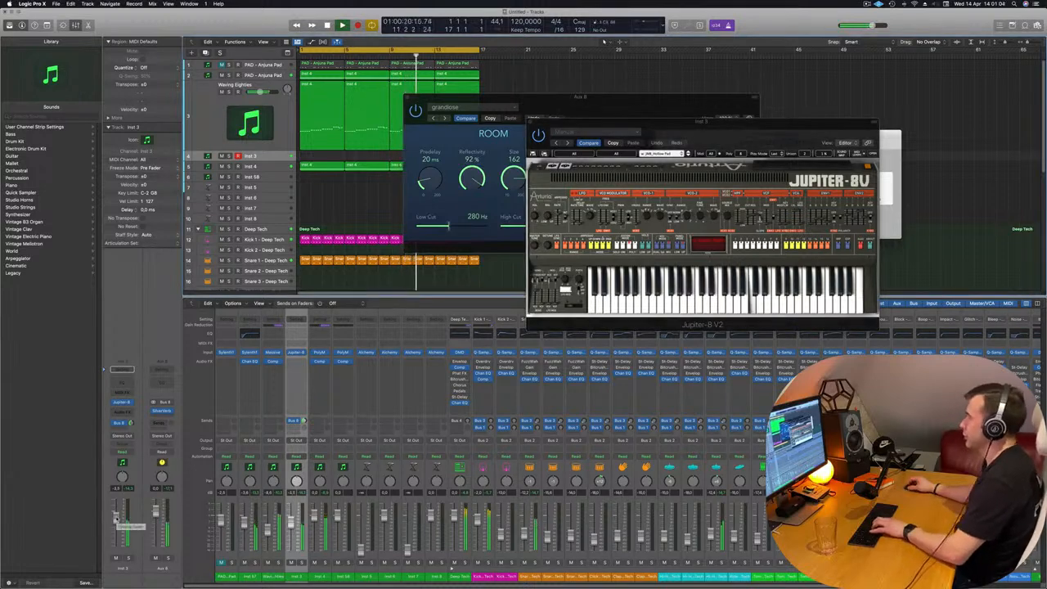
click(688, 153)
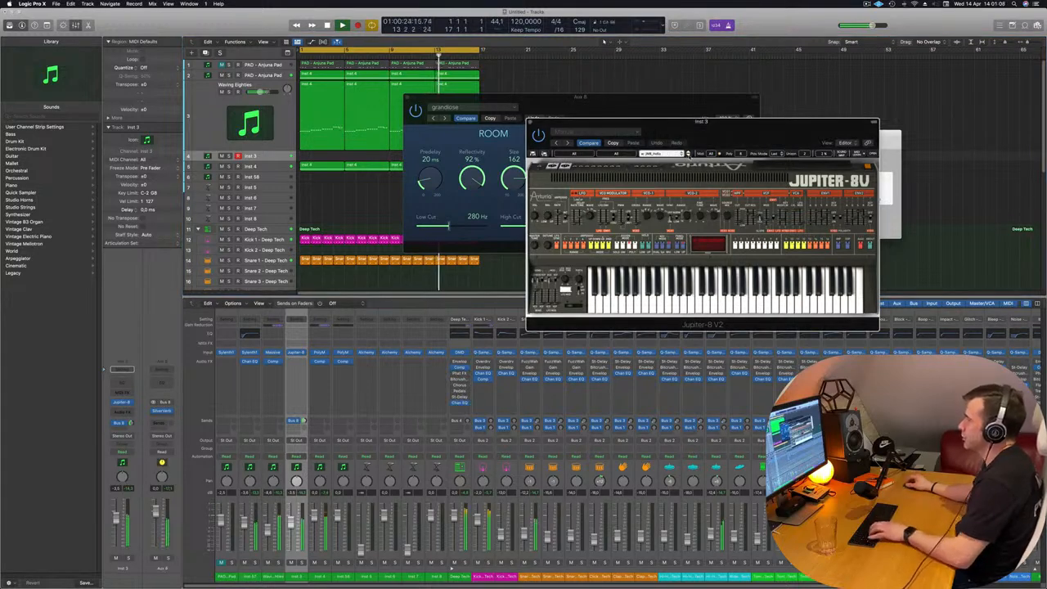
- Bring up Musical Typing beside the Jupiter-8 V2, lower its octave range and audition notes on the current preset
key(super+k)
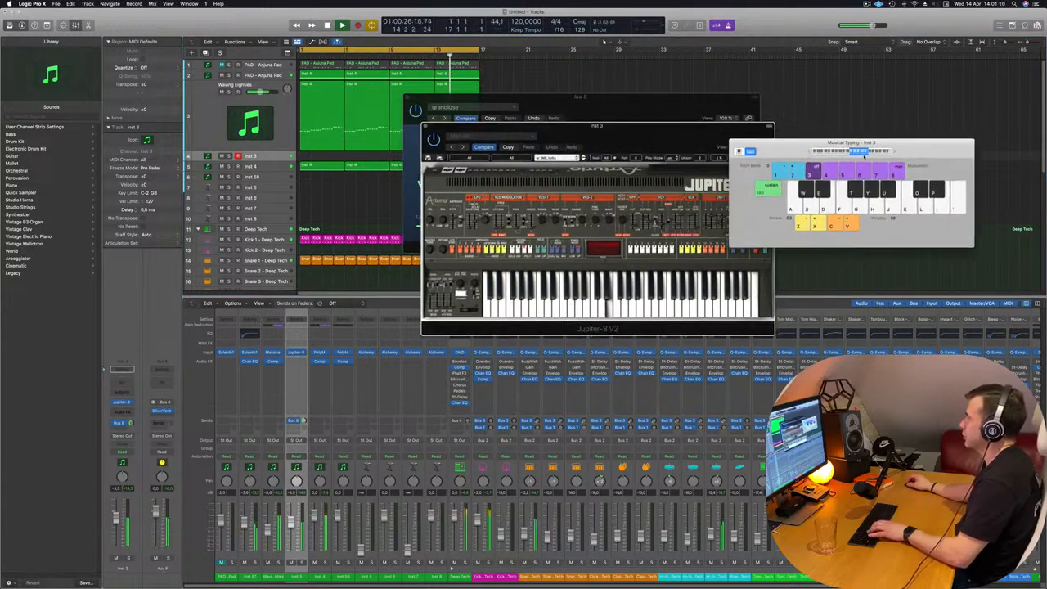
click(846, 153)
key(d)
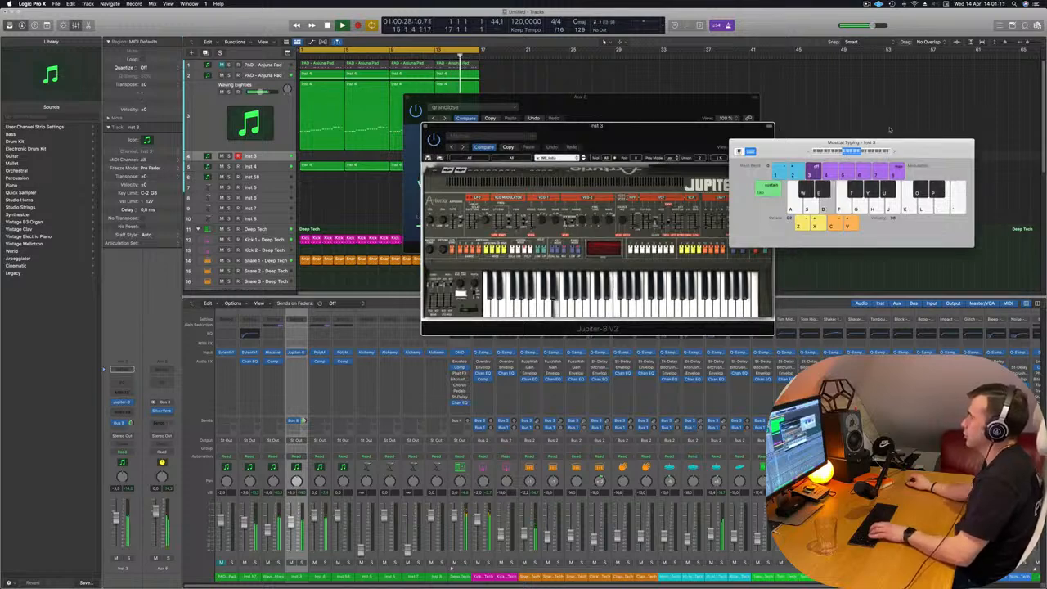
drag(893, 141, 883, 113)
key(f)
key(d)
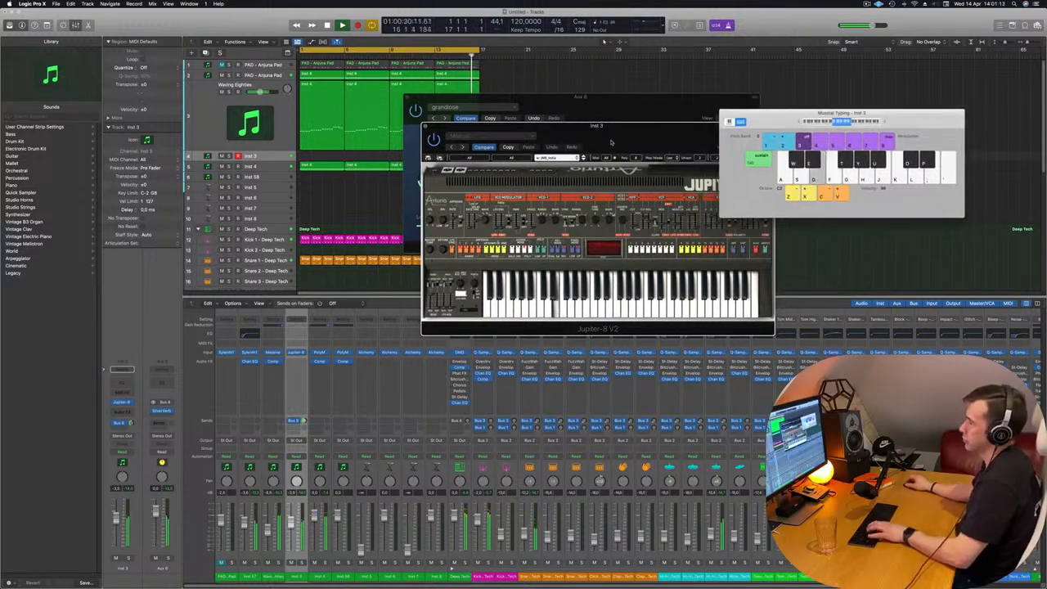
- Load the Lightwave Pad preset in the Jupiter-8 V2 and audition low and high notes on it
click(611, 143)
click(584, 159)
key(d)
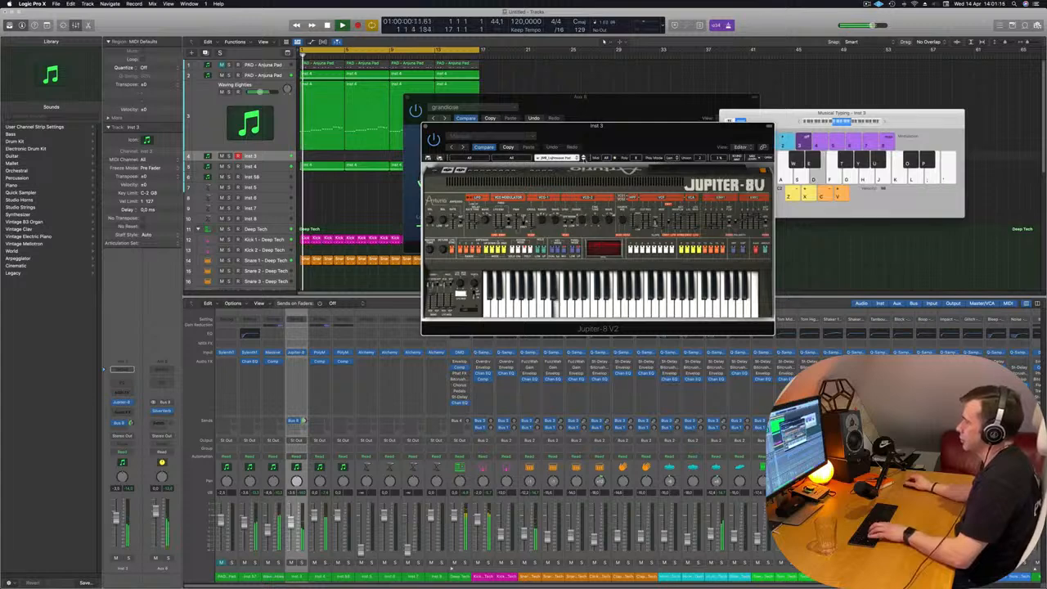
key(f)
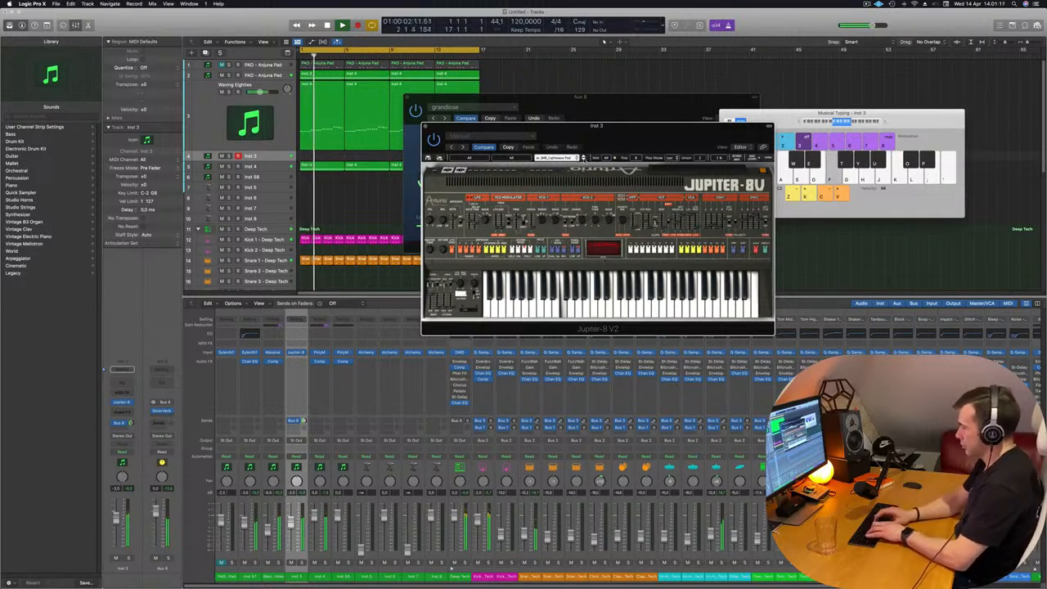
key(k)
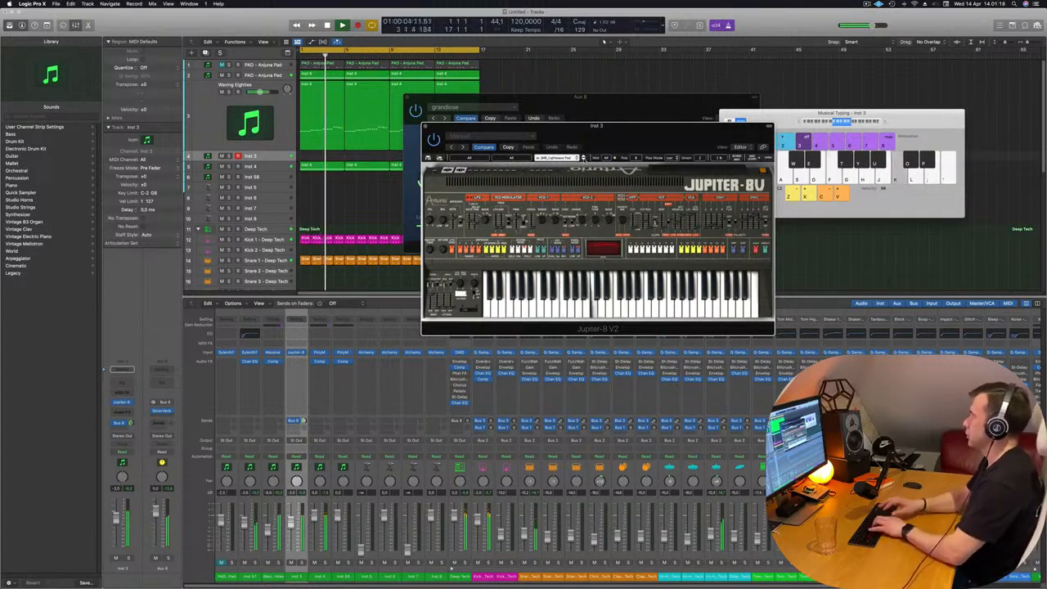
key(l)
key(k)
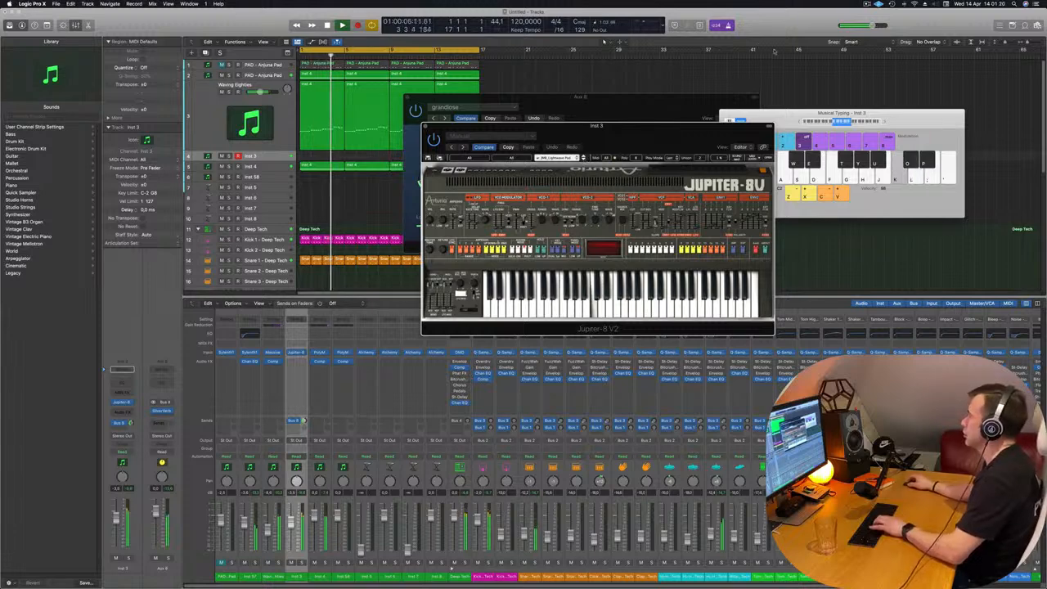
- Raise the Musical Typing octave range and try a short melody with the Lightwave Pad preset
click(885, 124)
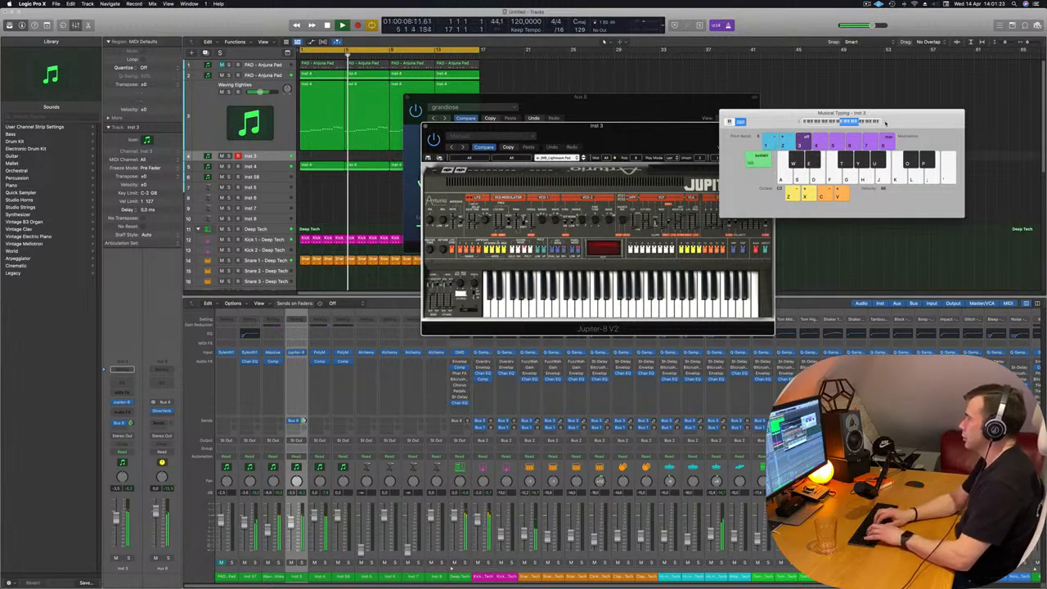
key(s)
key(f)
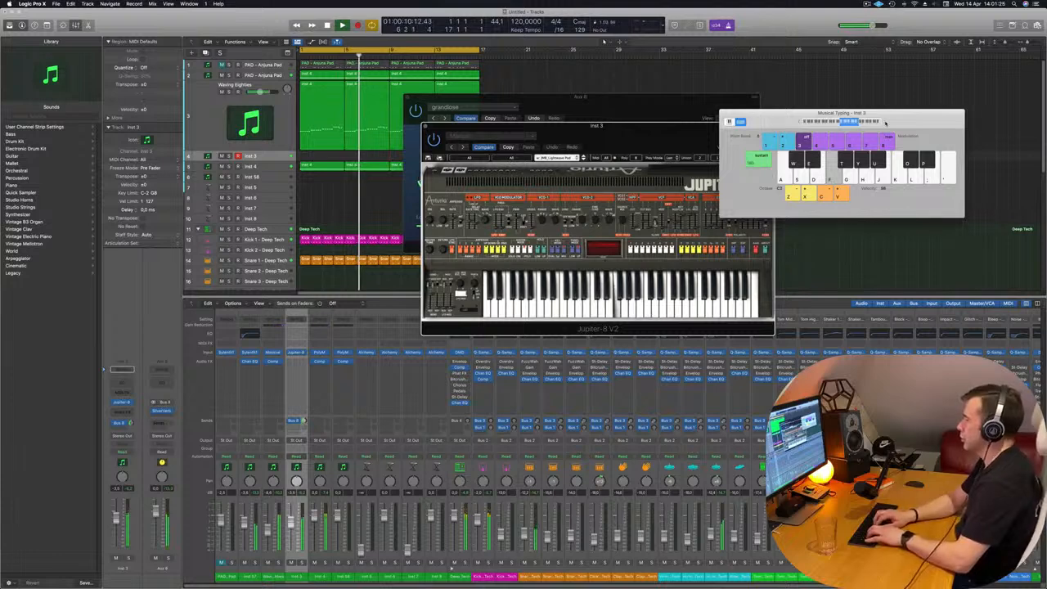
key(j)
key(j)
key(g)
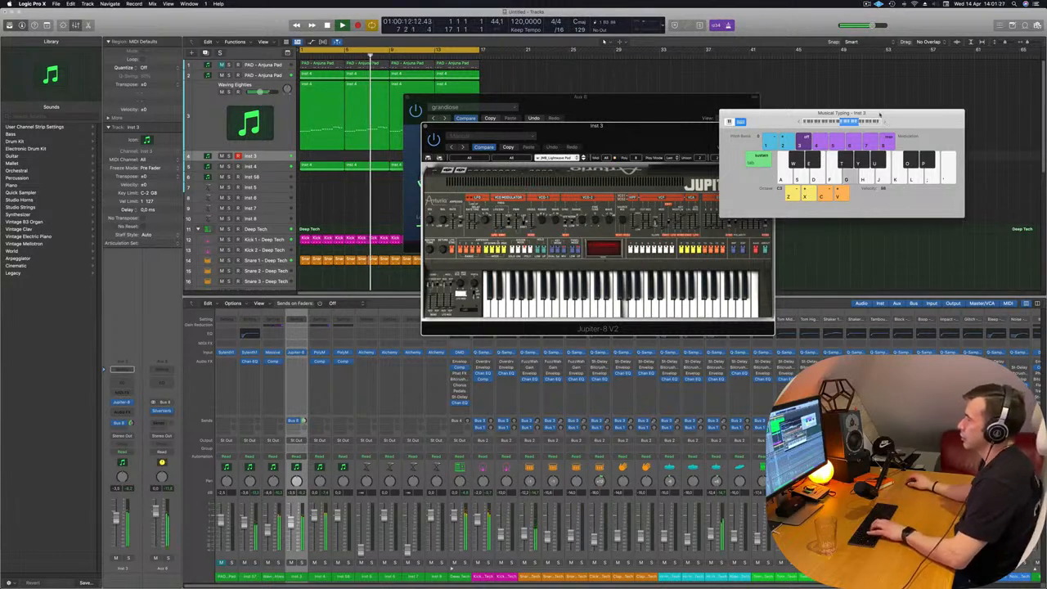
key(f)
- Advance the Jupiter-8 V2 past Lightwave Pad and audition two alternating notes on the following preset
click(655, 140)
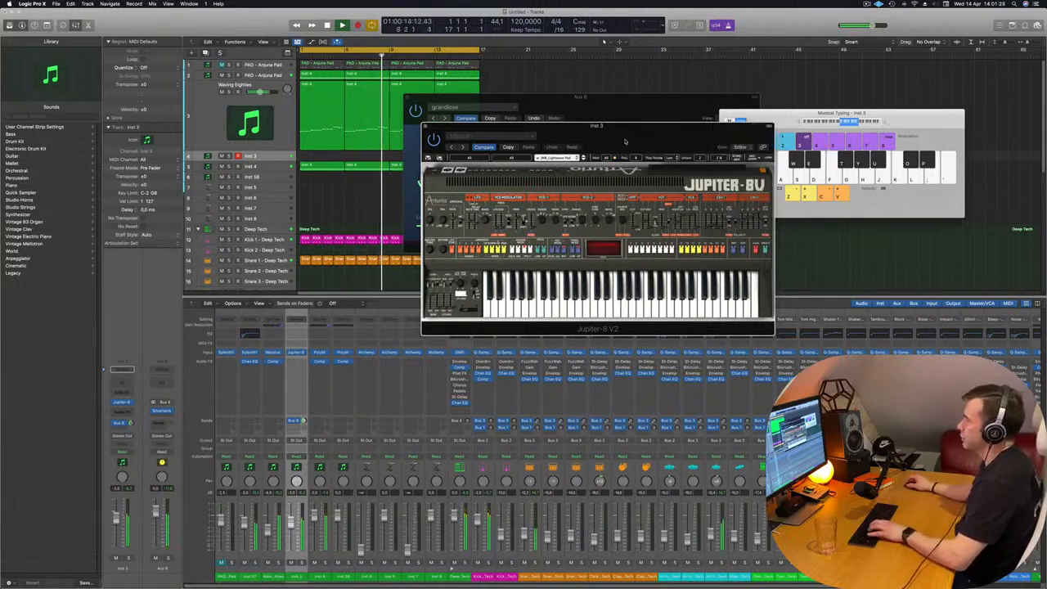
drag(626, 142, 622, 141)
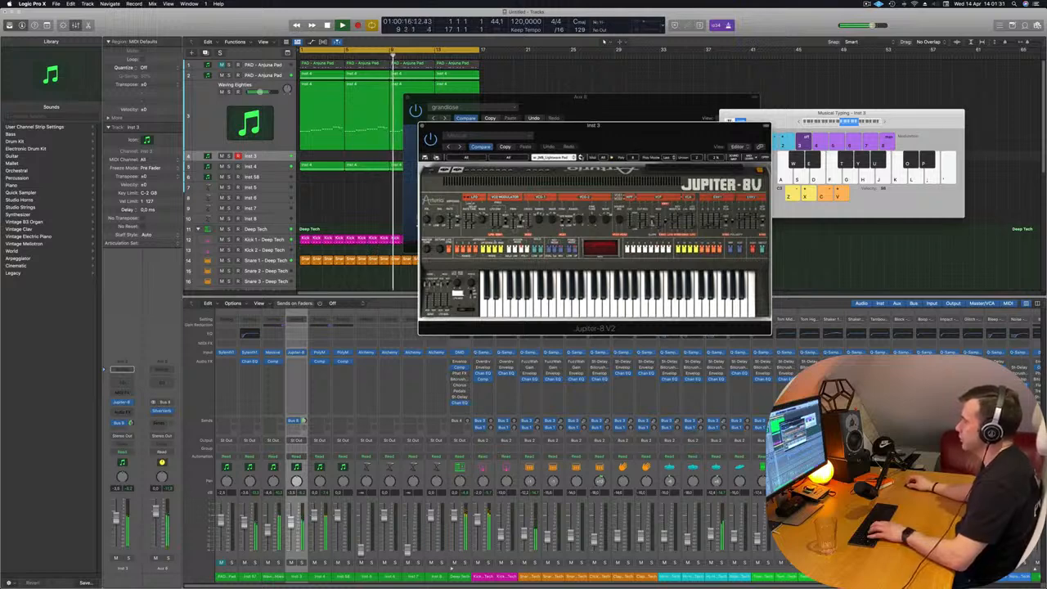
click(582, 158)
key(f)
key(g)
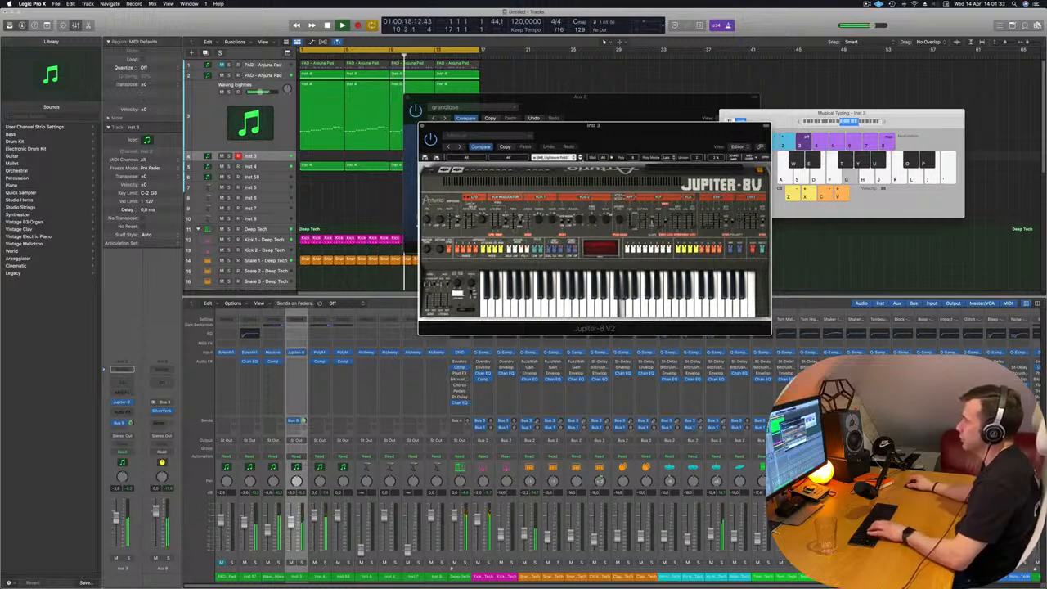
key(f)
key(g)
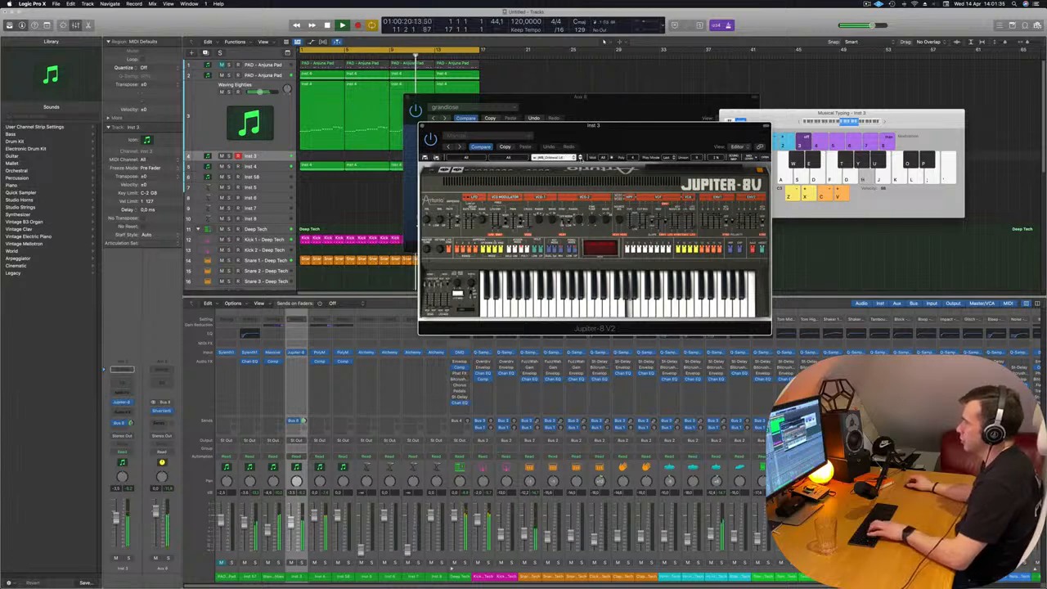
key(f)
key(g)
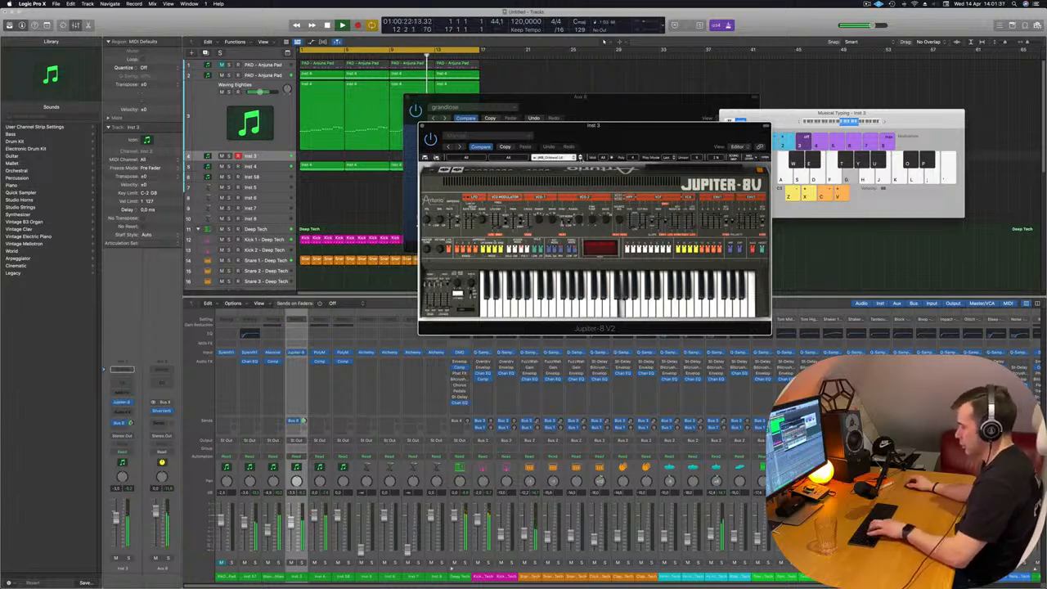
- Step through further Jupiter-8 V2 presets, comparing each one with a few neighbouring notes over the running loop
key(f)
key(g)
key(g)
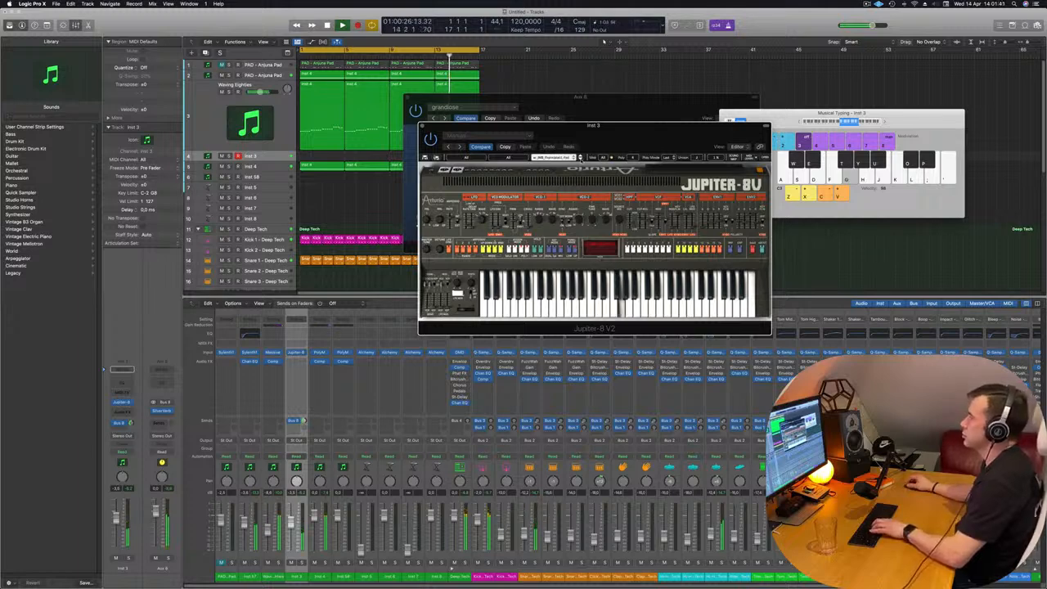
key(g)
key(h)
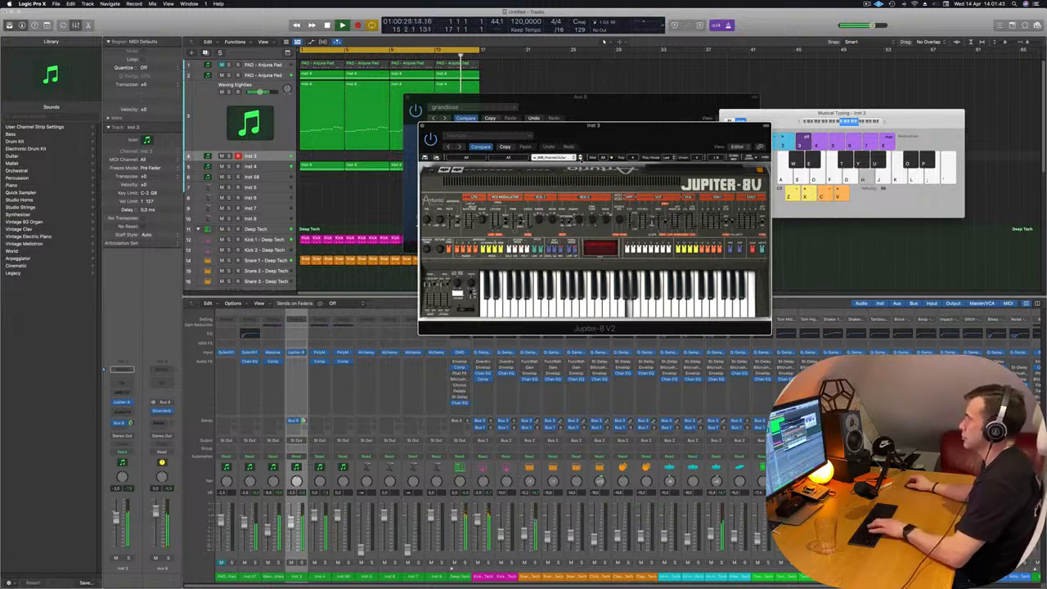
key(j)
key(g)
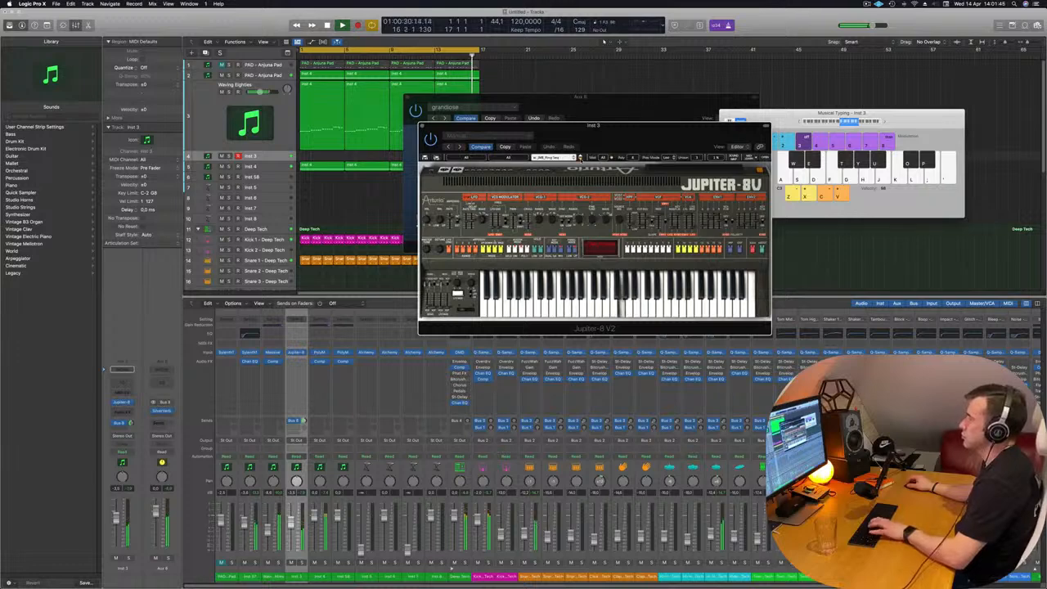
- Play a rising three-note phrase on the current Jupiter-8 V2 preset and test the next preset with a single note
key(g)
key(h)
key(j)
click(580, 158)
key(f)
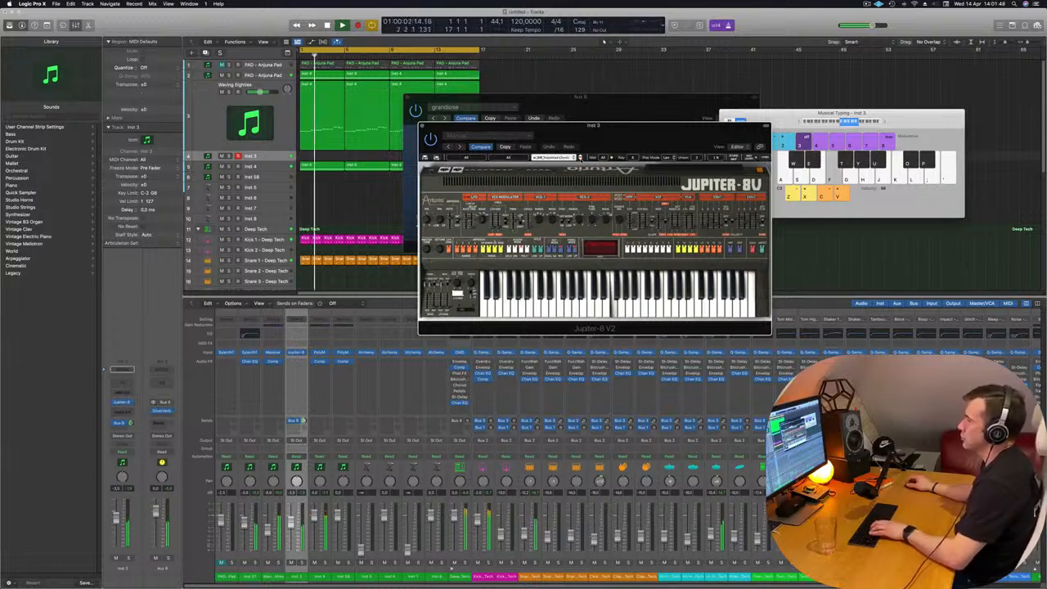
- Lower the Musical Typing octave range and audition the Sequenced Chords preset with a note before and after the change
key(s)
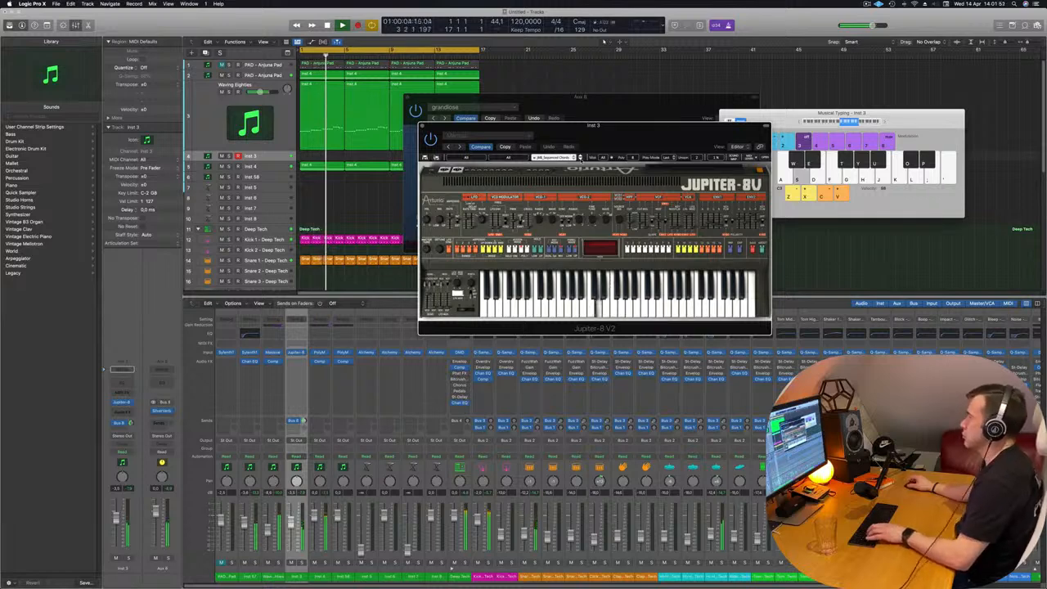
click(801, 123)
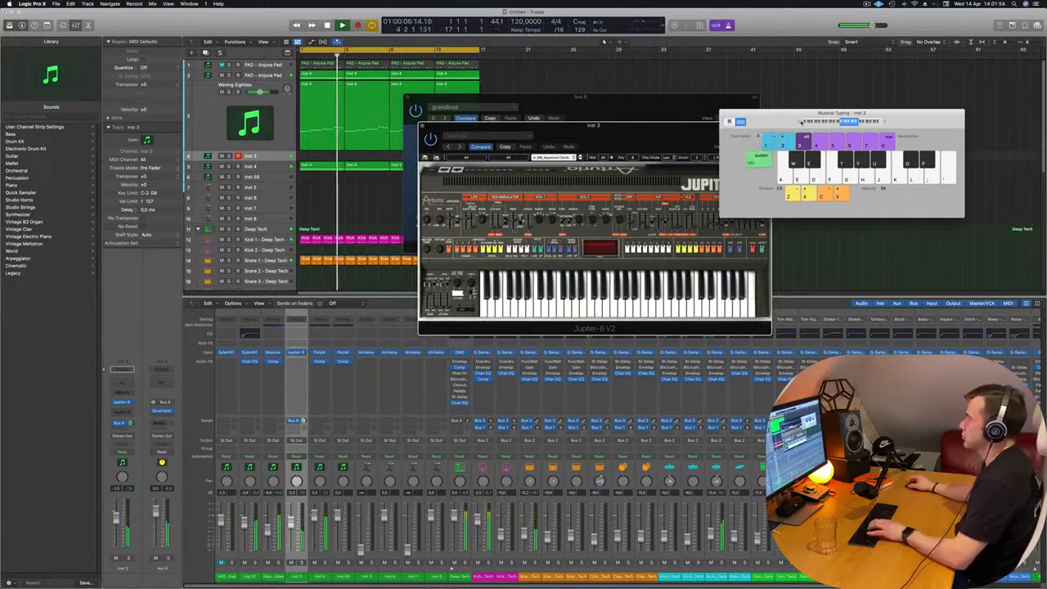
key(f)
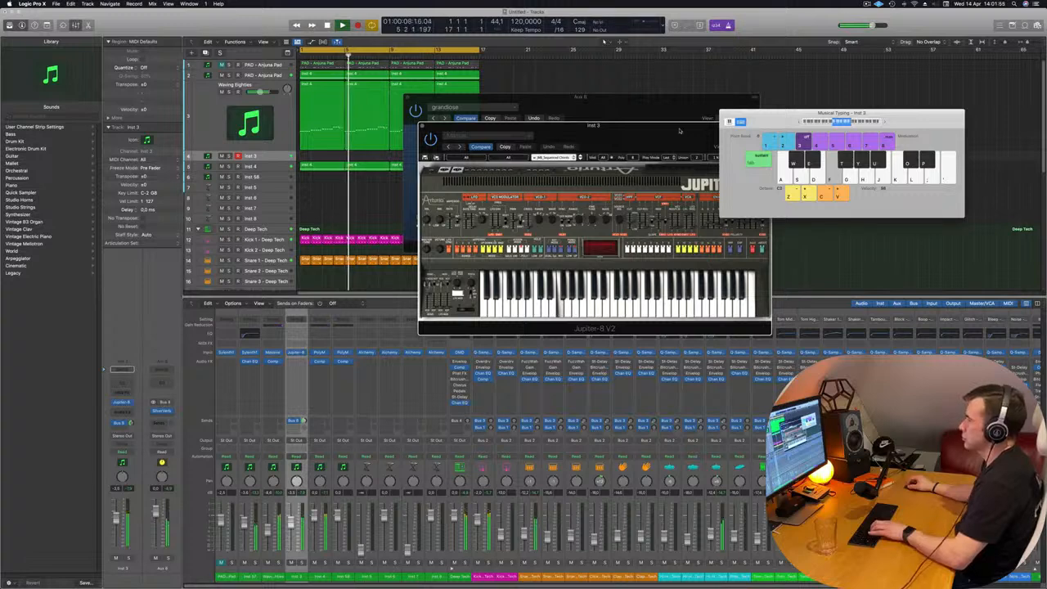
- Move the Jupiter-8 V2 and SilverVerb windows clear of the first Inst 3 and Inst 4 bars and return the playhead to the start
drag(681, 131, 870, 187)
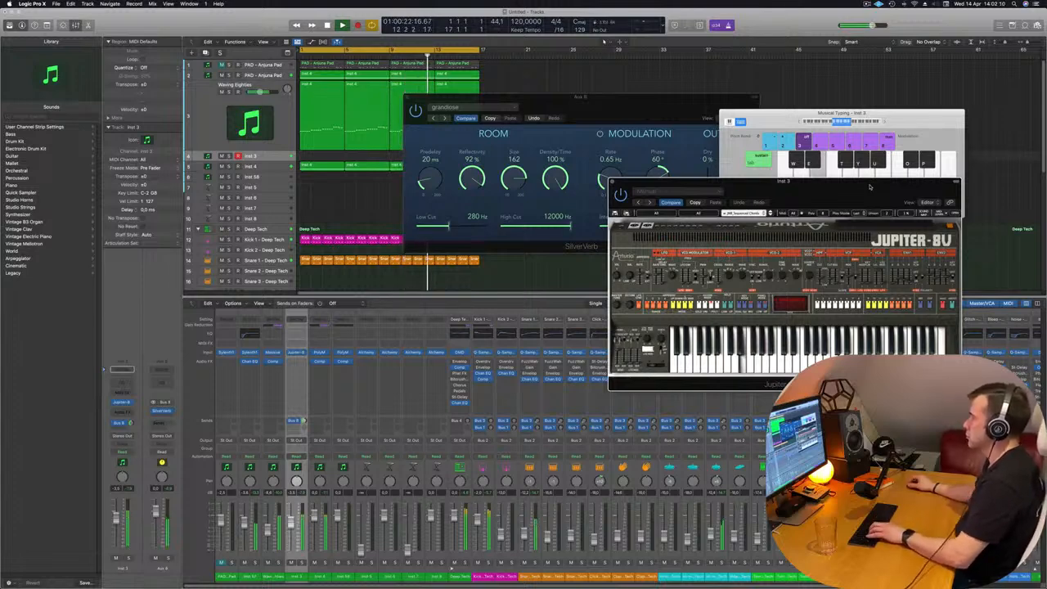
drag(870, 187, 973, 147)
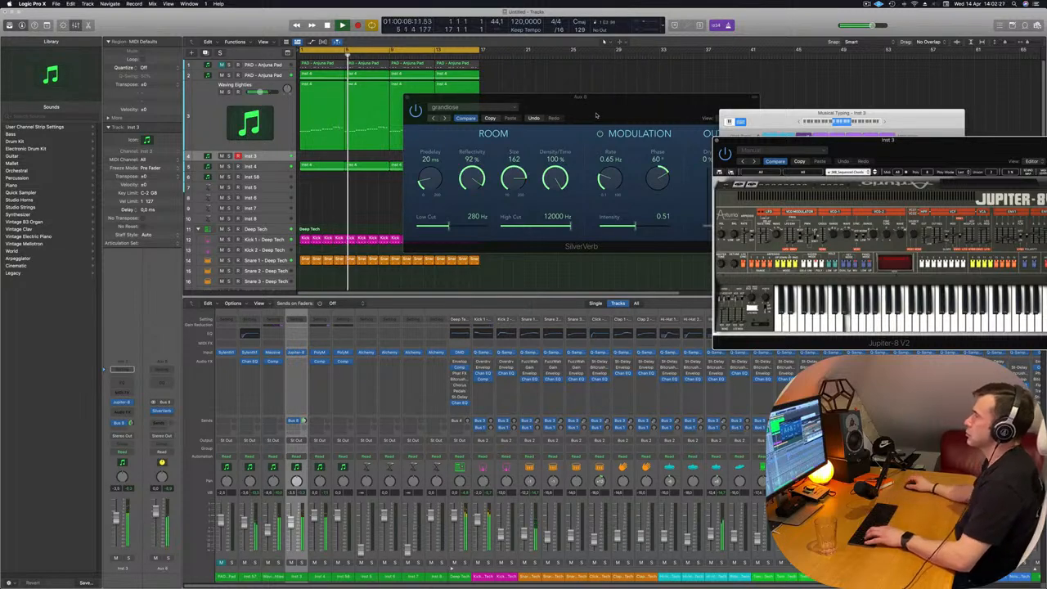
drag(618, 96, 733, 43)
key(Return)
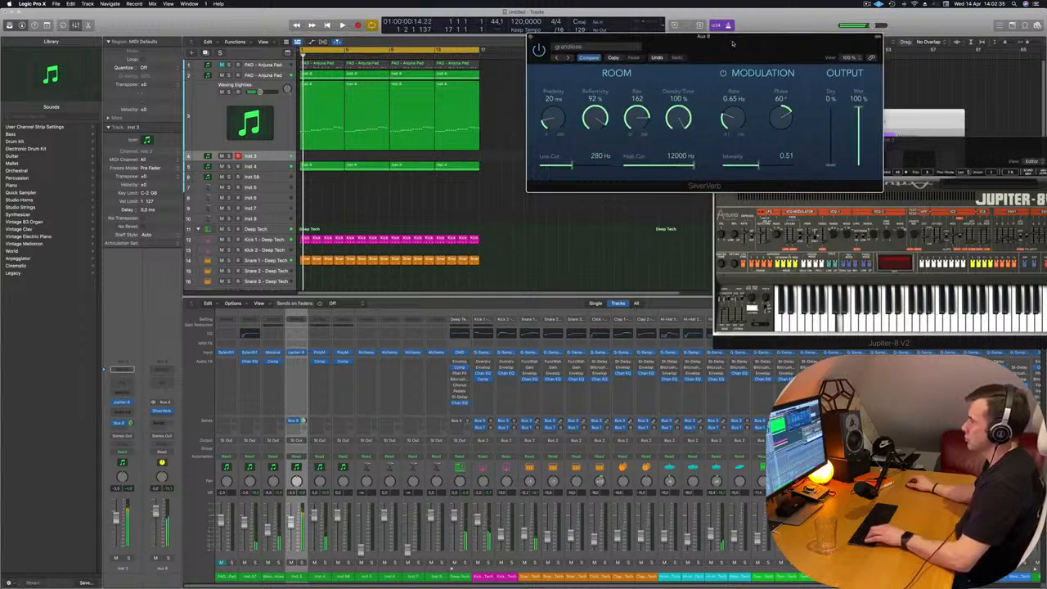
drag(733, 43, 631, 23)
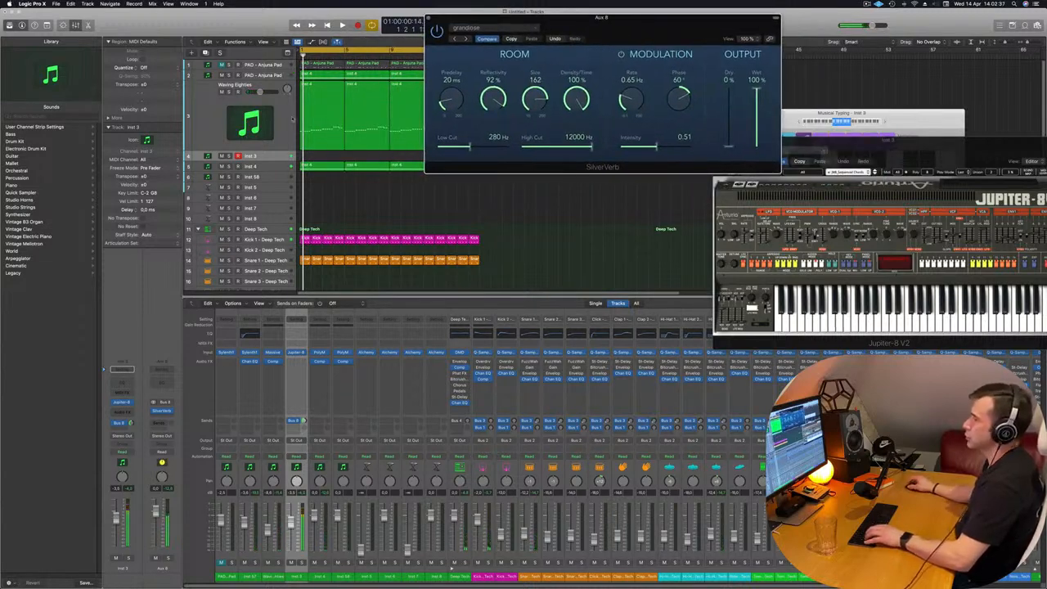
- Place the first Inst 4 region on the Inst 3 track and refill bar 1 of Inst 4 with a copy of the following region
key(space)
key(space)
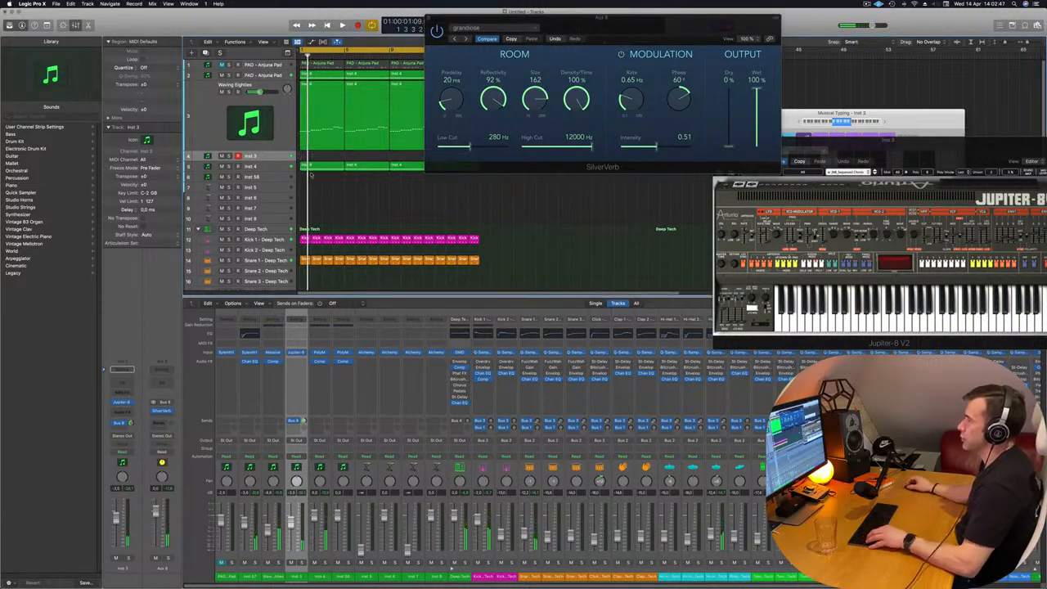
mouse_move(321, 168)
mouse_down()
mouse_move(360, 167)
mouse_move(325, 172)
mouse_up()
key(space)
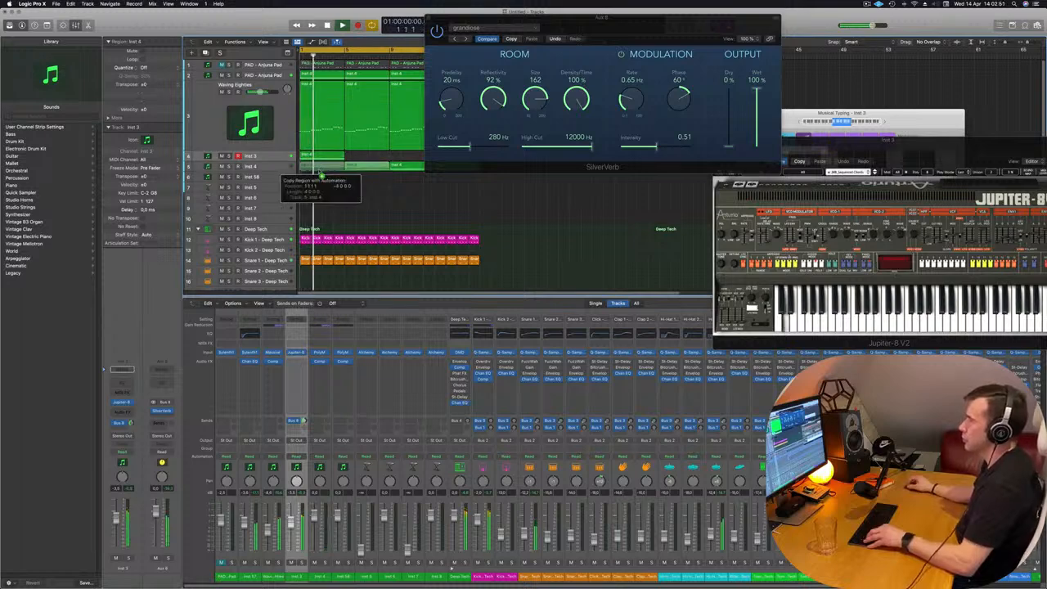
- Rearrange the plug-in windows and audition a neighbouring Jupiter-8 V2 preset with the Inst 3 region playing from the start
drag(627, 28, 603, 248)
drag(937, 153, 708, 160)
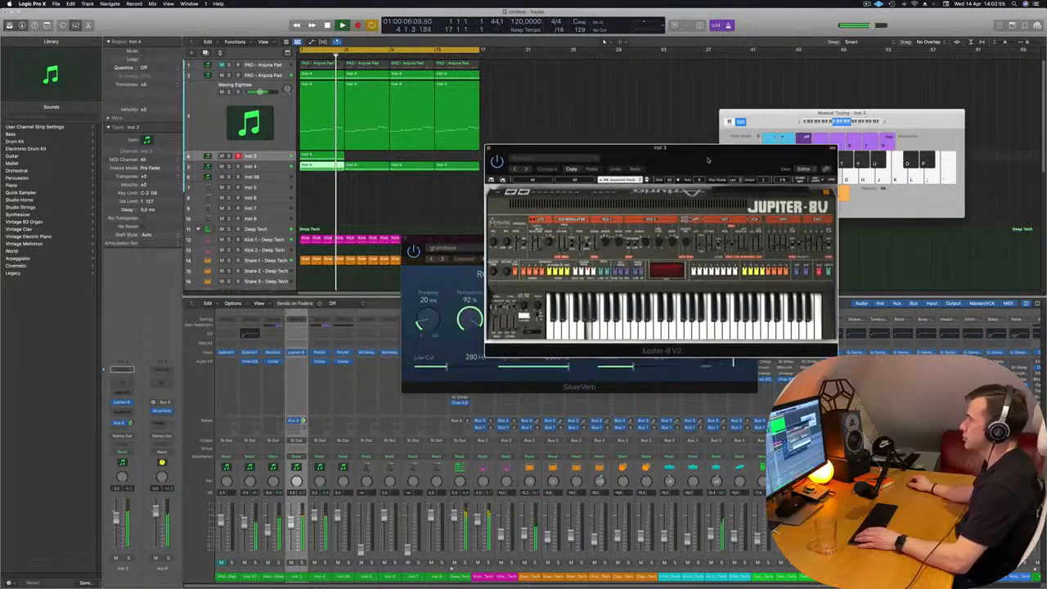
click(333, 156)
key(Return)
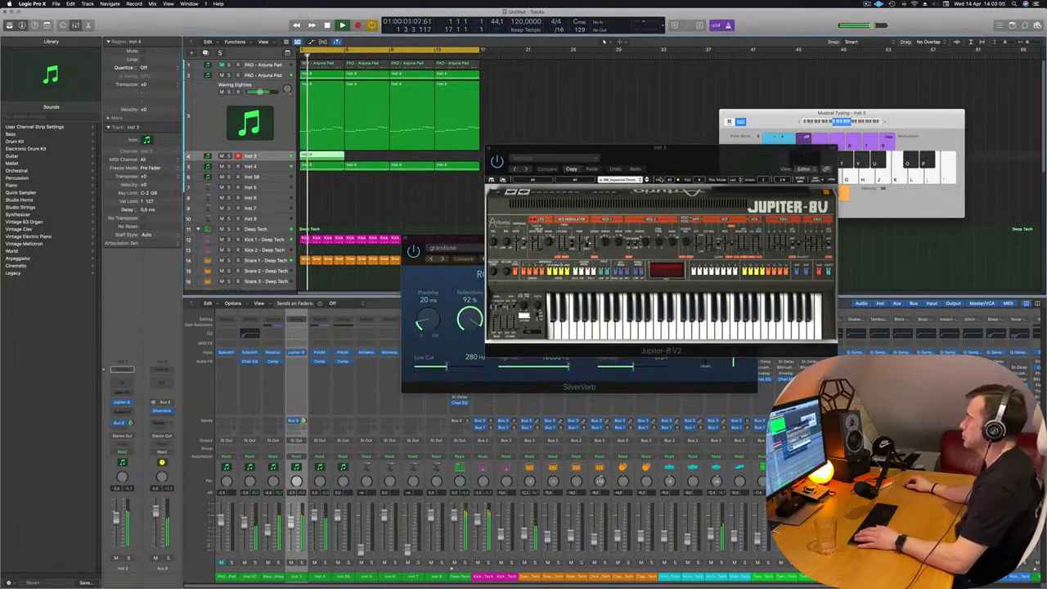
click(647, 180)
key(space)
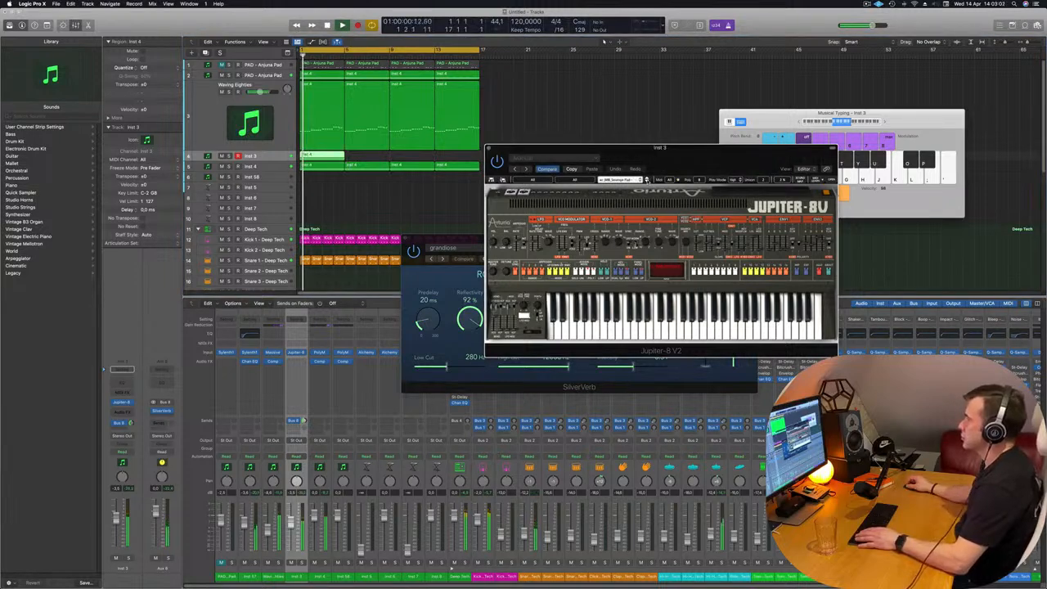
drag(690, 167, 667, 141)
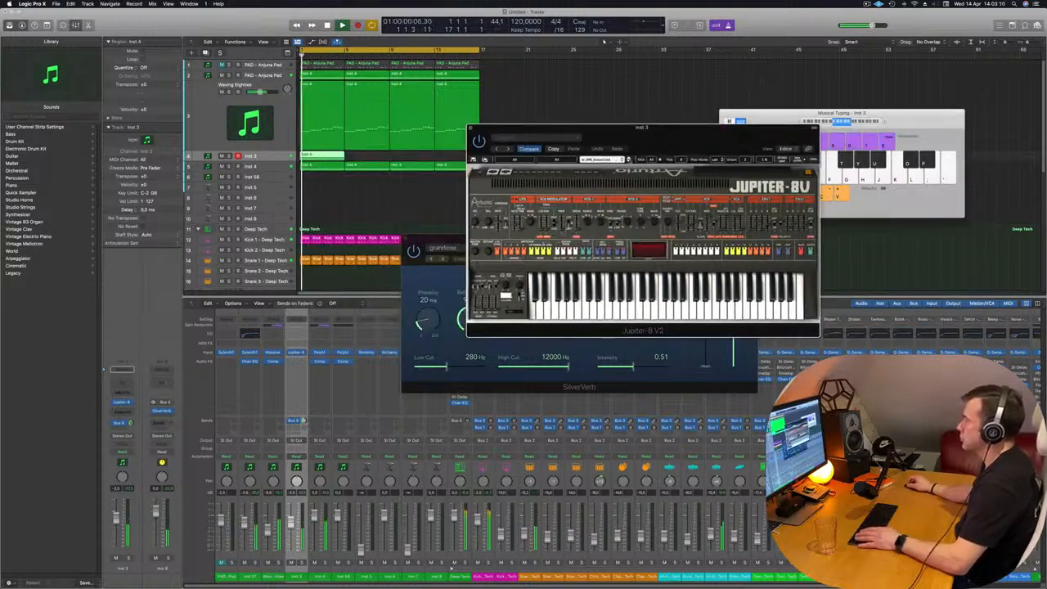
- Open the Inst 3 region in the Piano Roll and transpose all of its notes up one octave
double_click(322, 154)
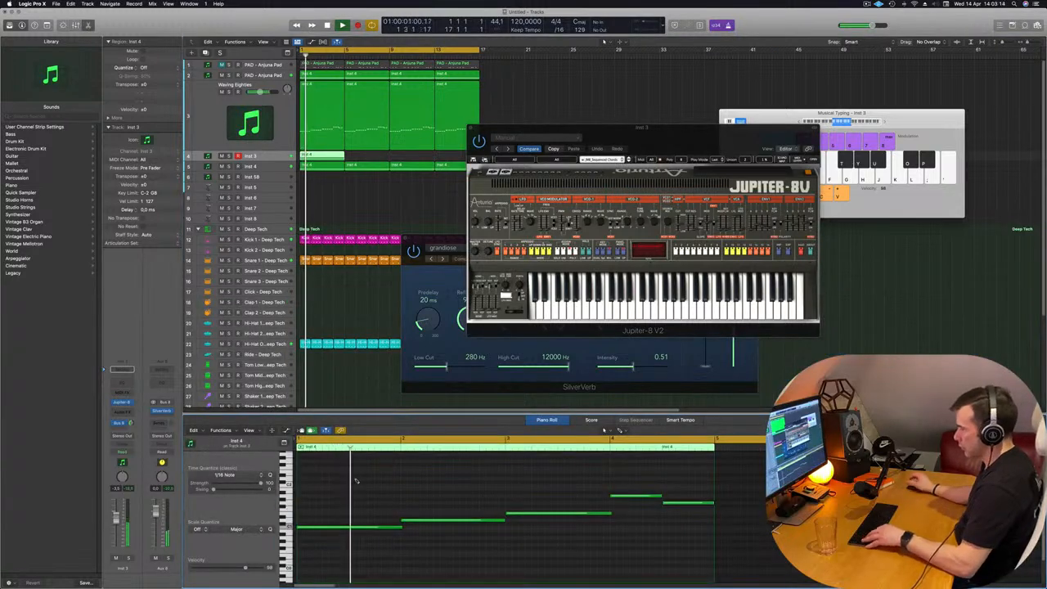
key(super+a)
scroll(354, 480, down, 2)
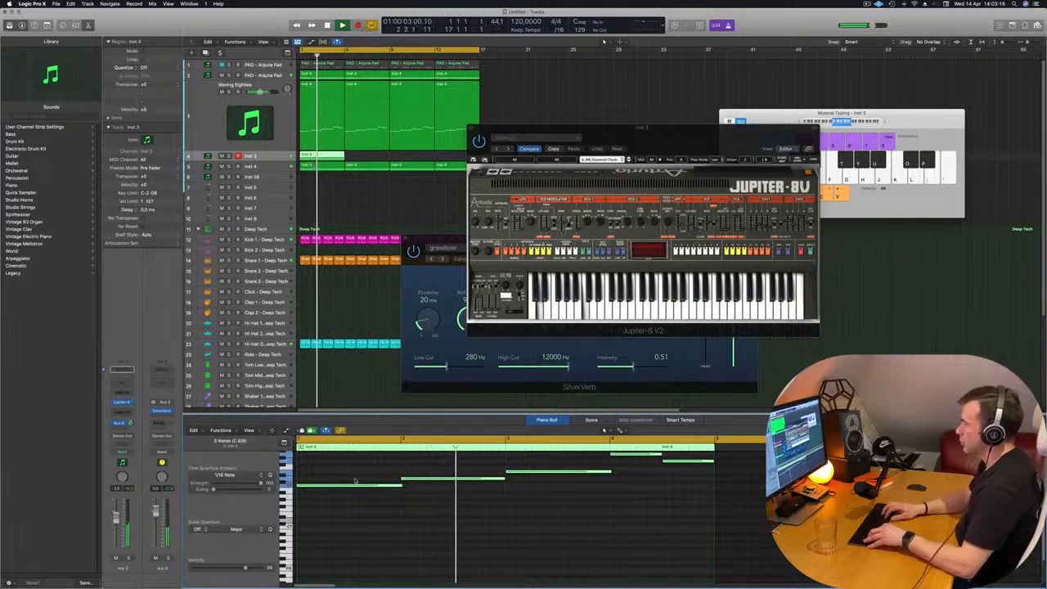
key(space)
key(space)
scroll(488, 488, up, 2)
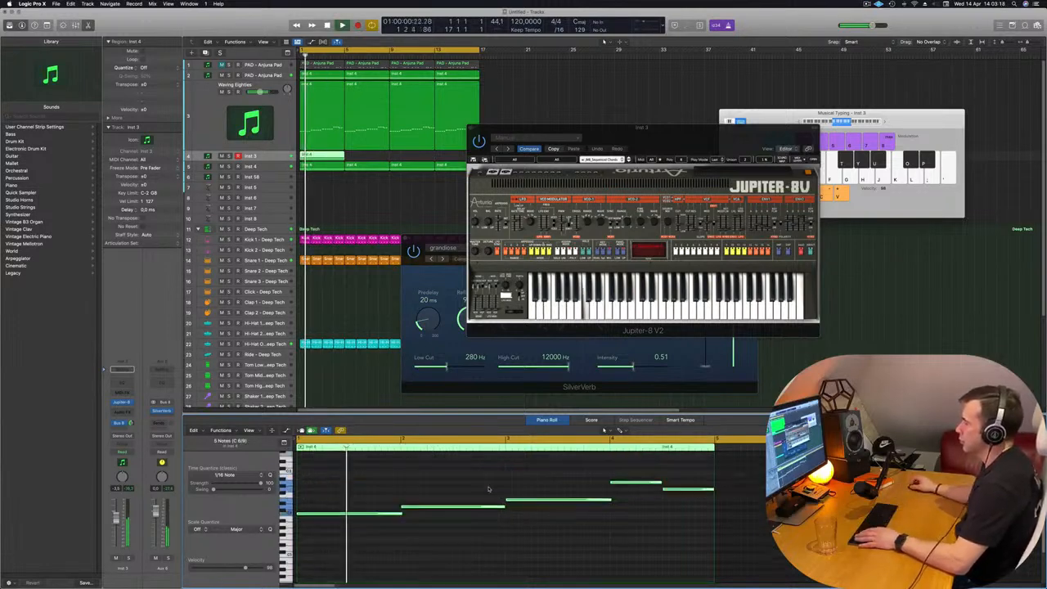
- Try reducing the Inst 3 region to its first note by deleting the other four, and undo the deletion
scroll(430, 491, down, 3)
drag(417, 485, 627, 535)
key(Delete)
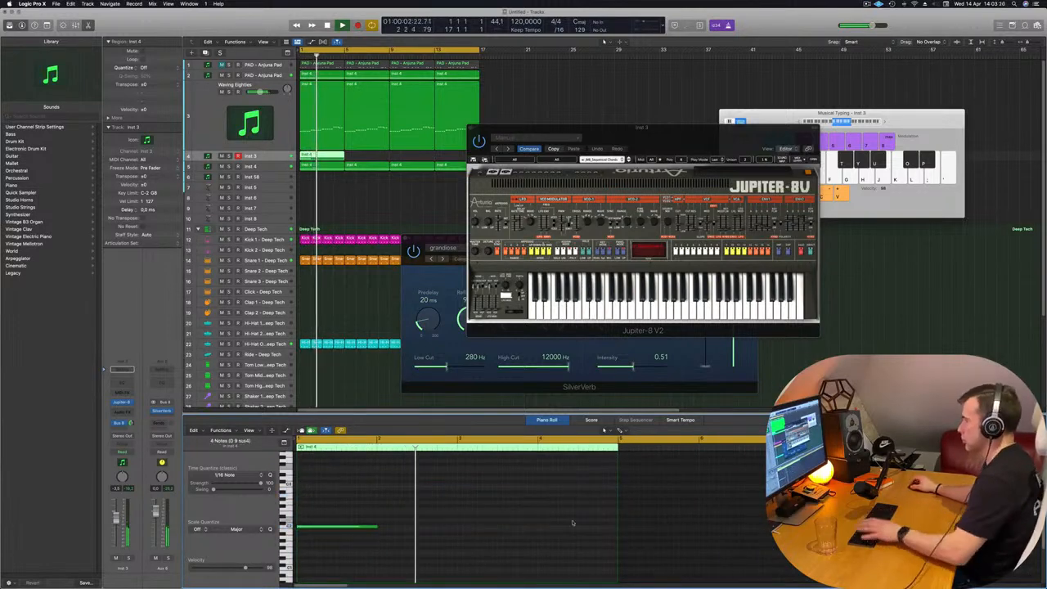
drag(654, 137, 702, 95)
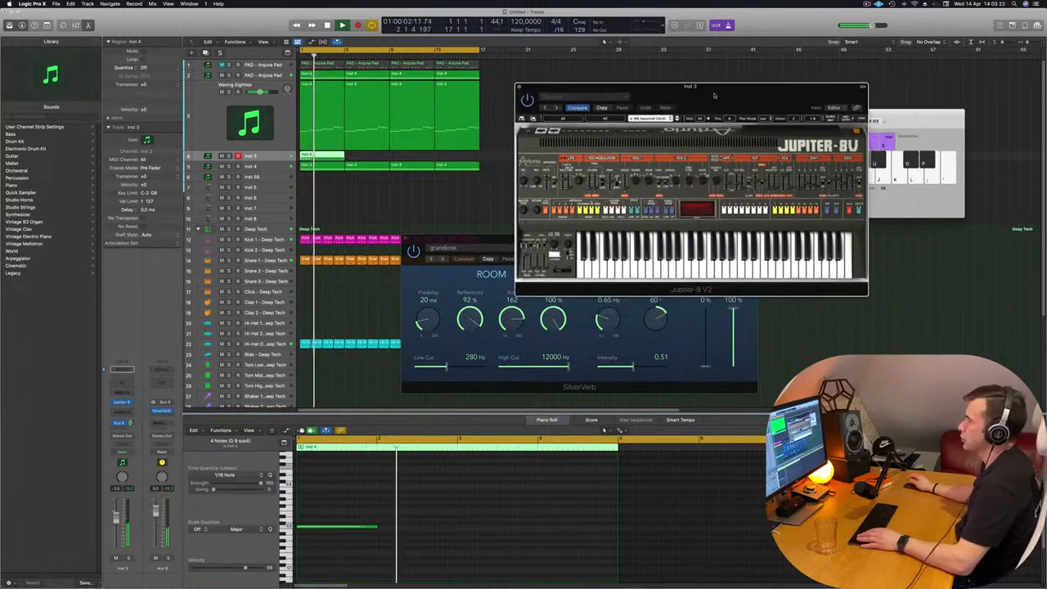
click(348, 165)
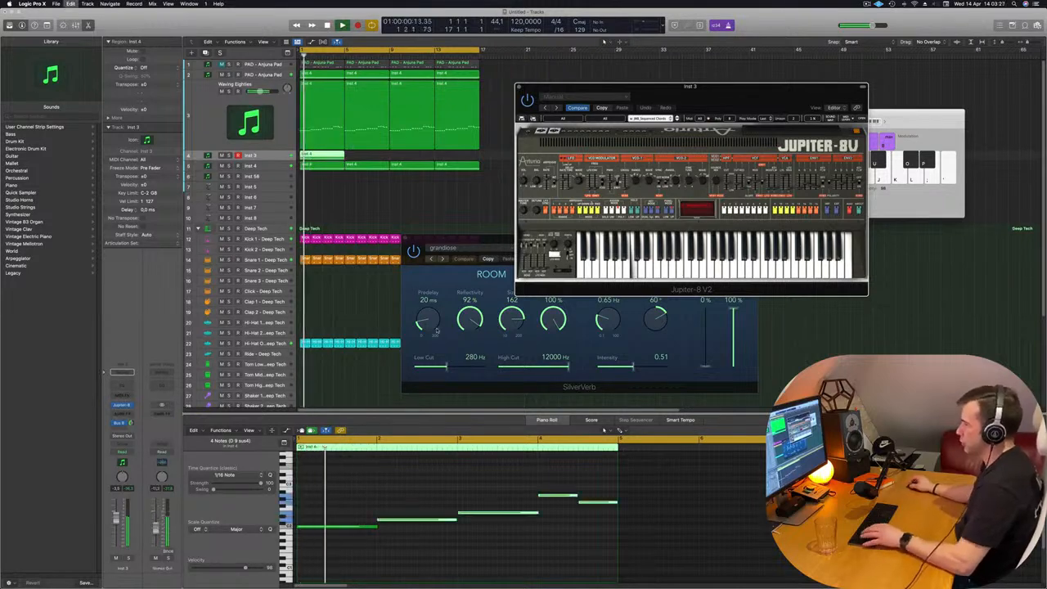
- Delete the second note and the last two notes of the Inst 3 region in the Piano Roll
click(432, 519)
key(Delete)
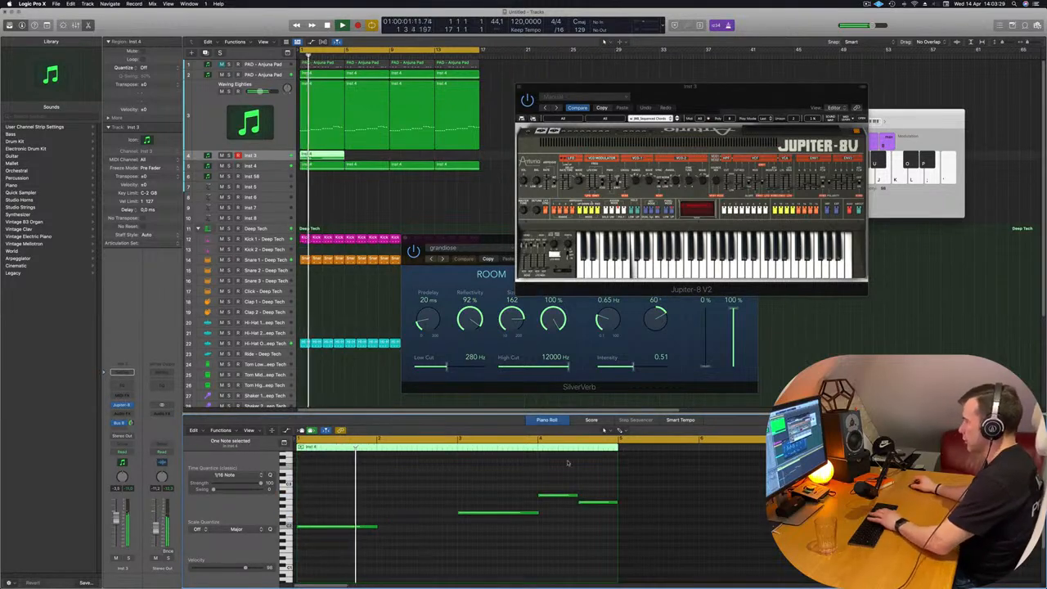
drag(570, 472, 604, 524)
key(Delete)
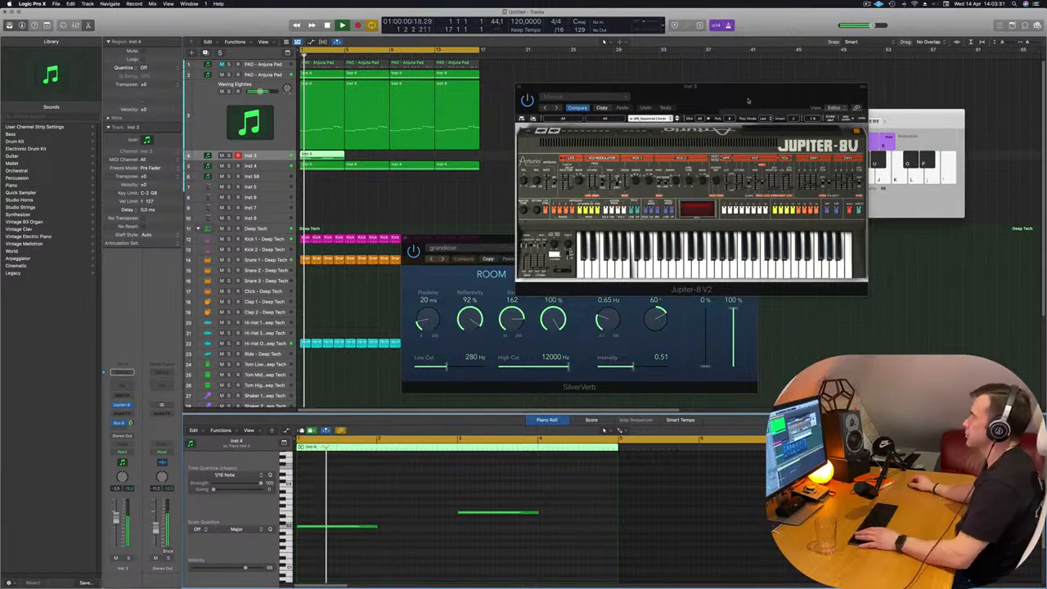
- Repeat the edited Inst 3 region end to end up to bar 17
drag(746, 95, 750, 152)
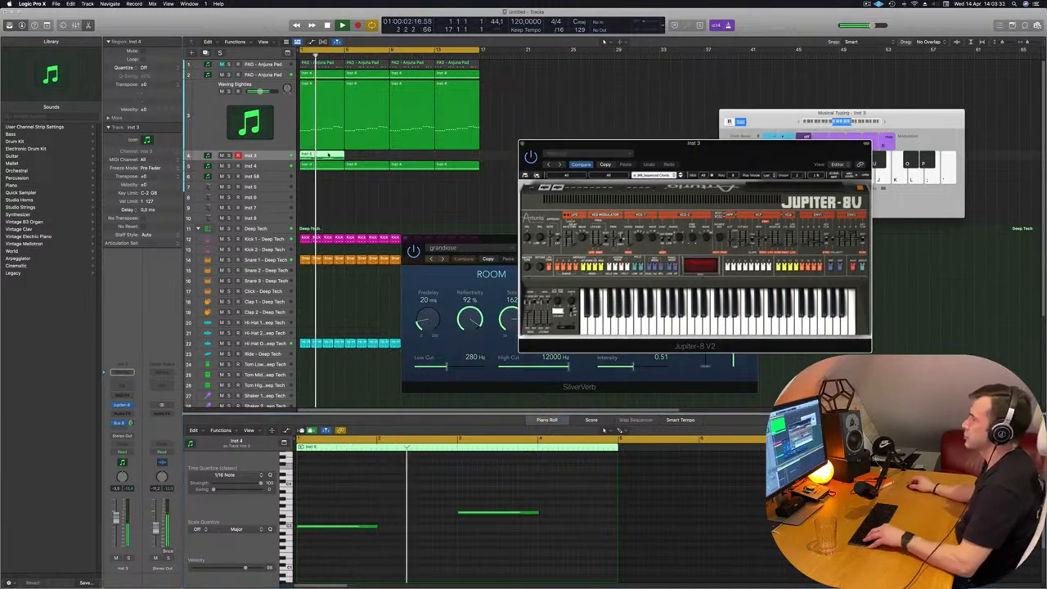
drag(320, 156, 417, 161)
drag(759, 146, 578, 220)
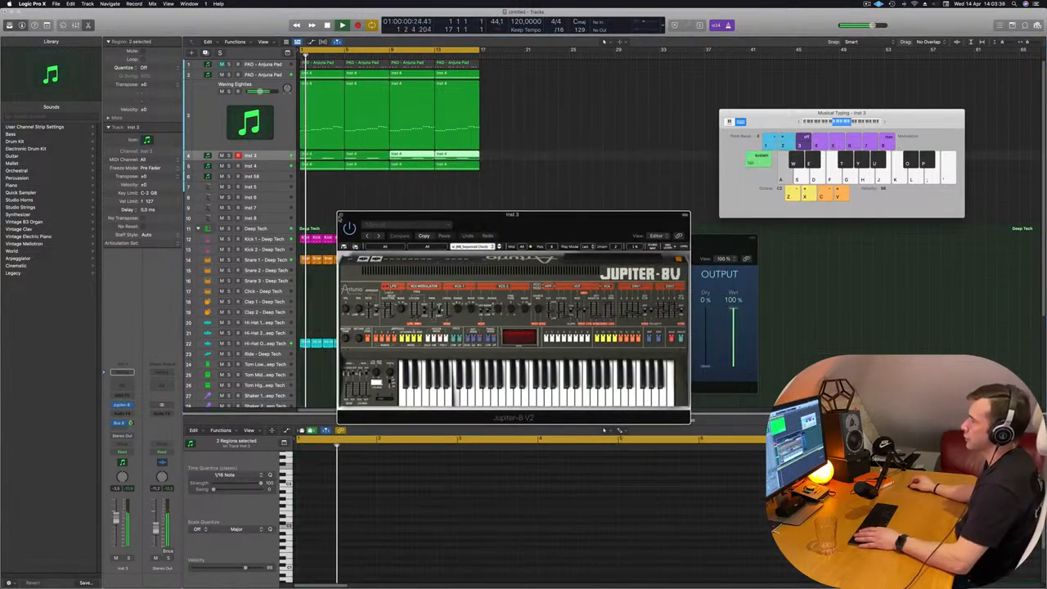
- Close the Jupiter-8 V2 window, replay the loop from the start and reopen the synth beside the Inst 3 regions
click(343, 217)
key(space)
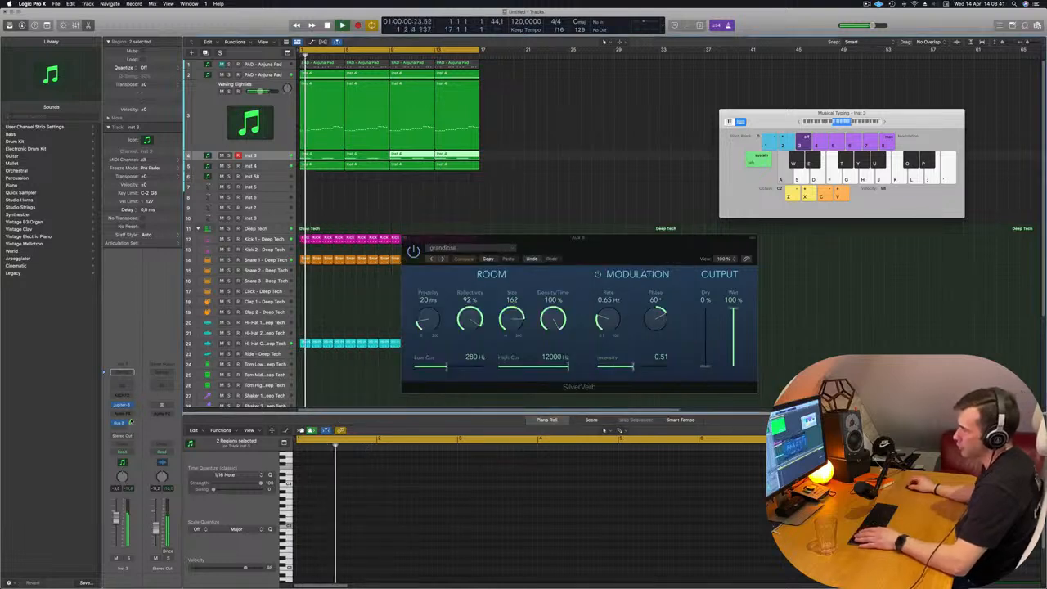
key(Return)
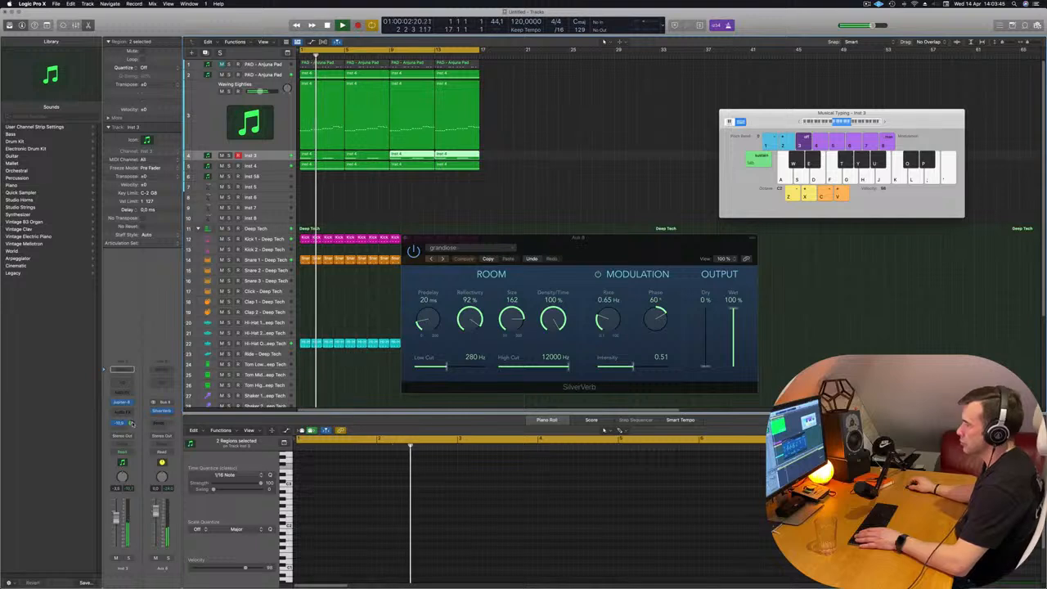
click(122, 402)
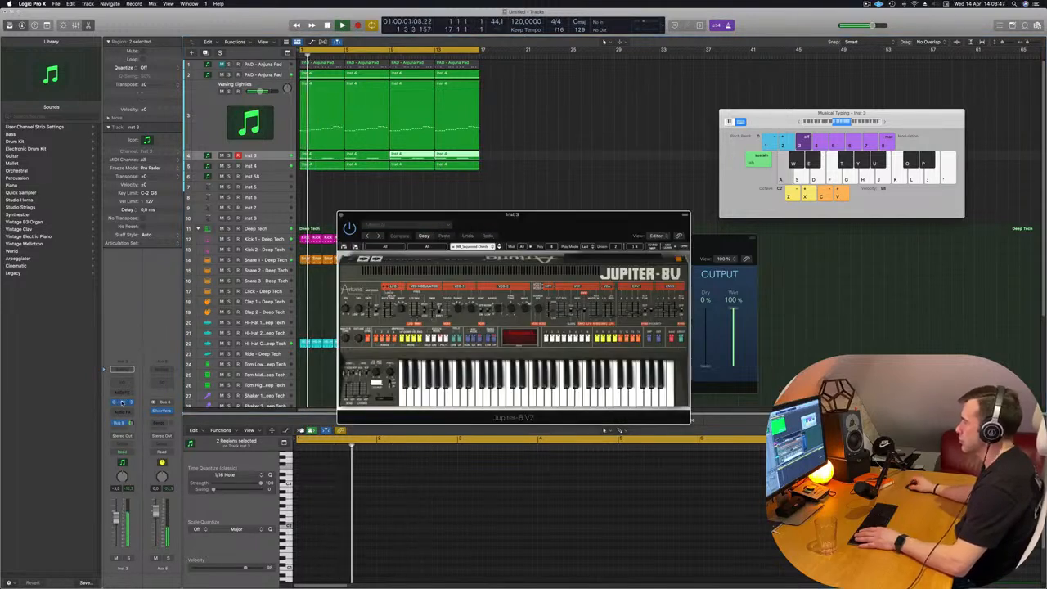
drag(598, 235, 638, 191)
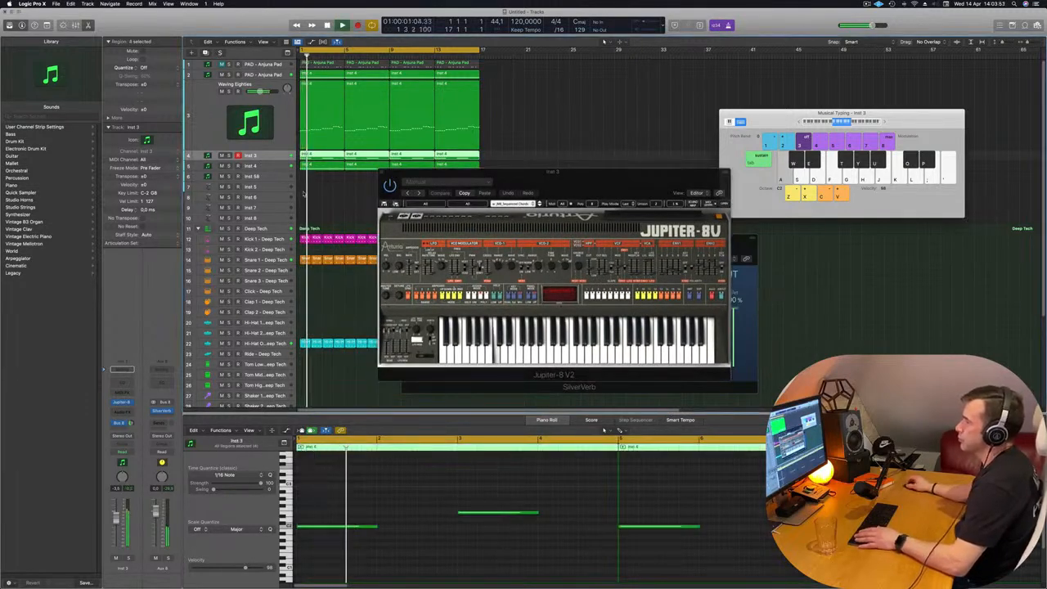
drag(554, 185, 618, 177)
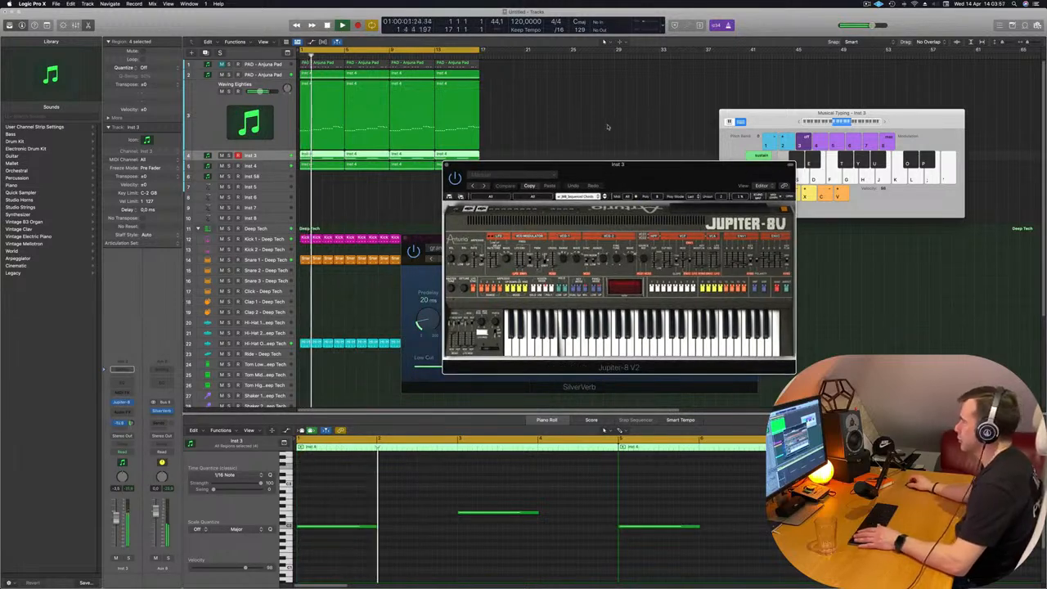
drag(708, 179, 659, 180)
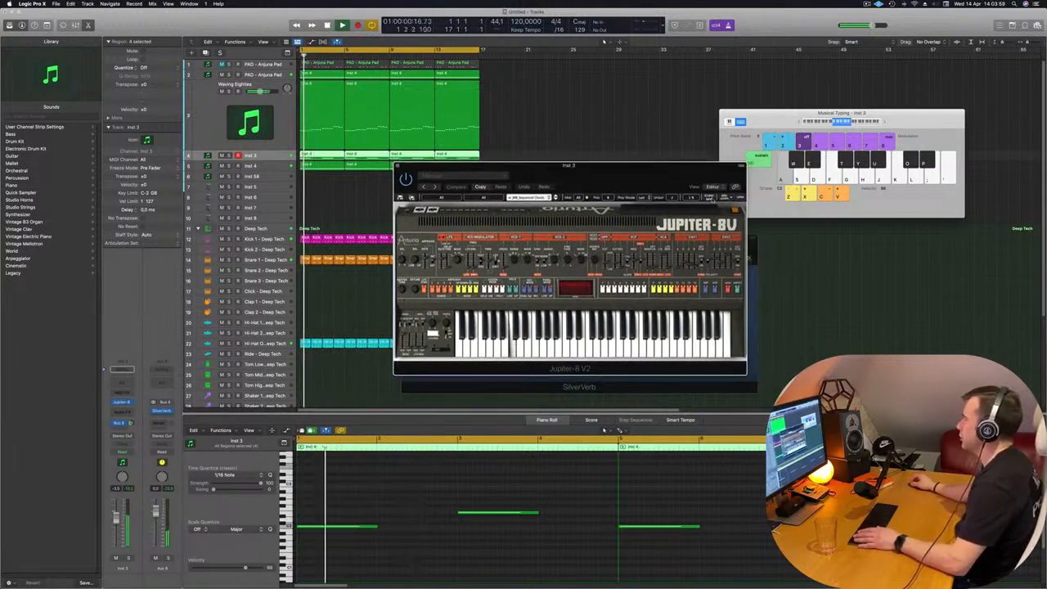
- Expand the Jupiter-8 V2 editor to its Effects page and open the St. Delay settings
click(741, 198)
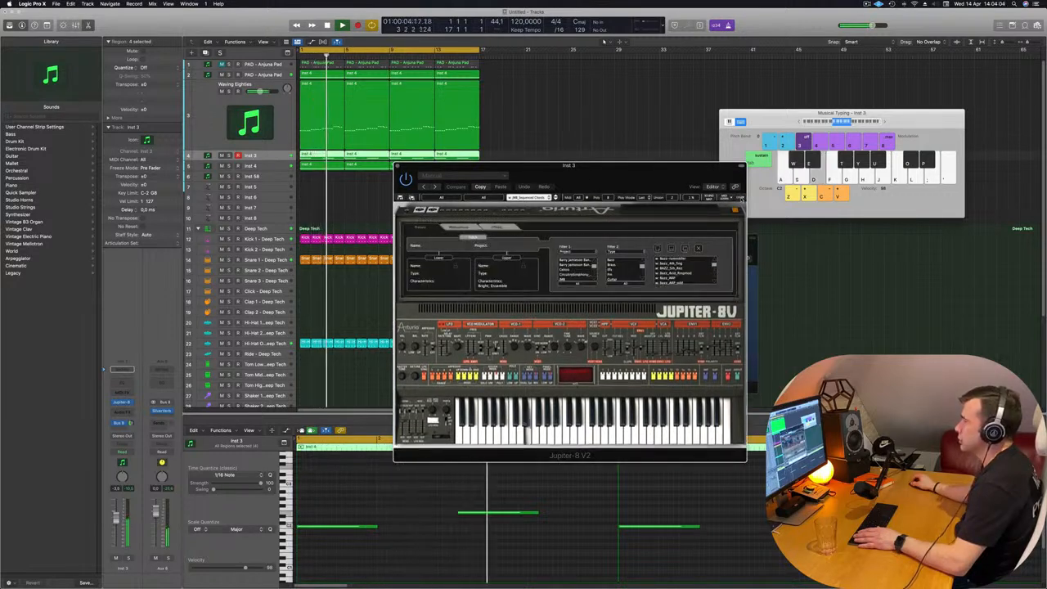
click(494, 227)
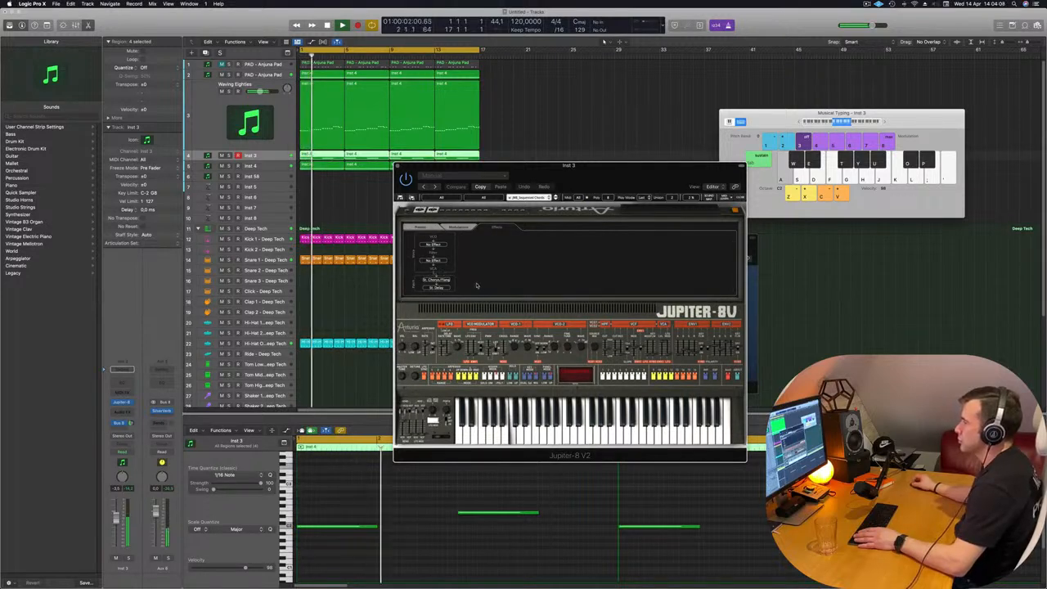
key(space)
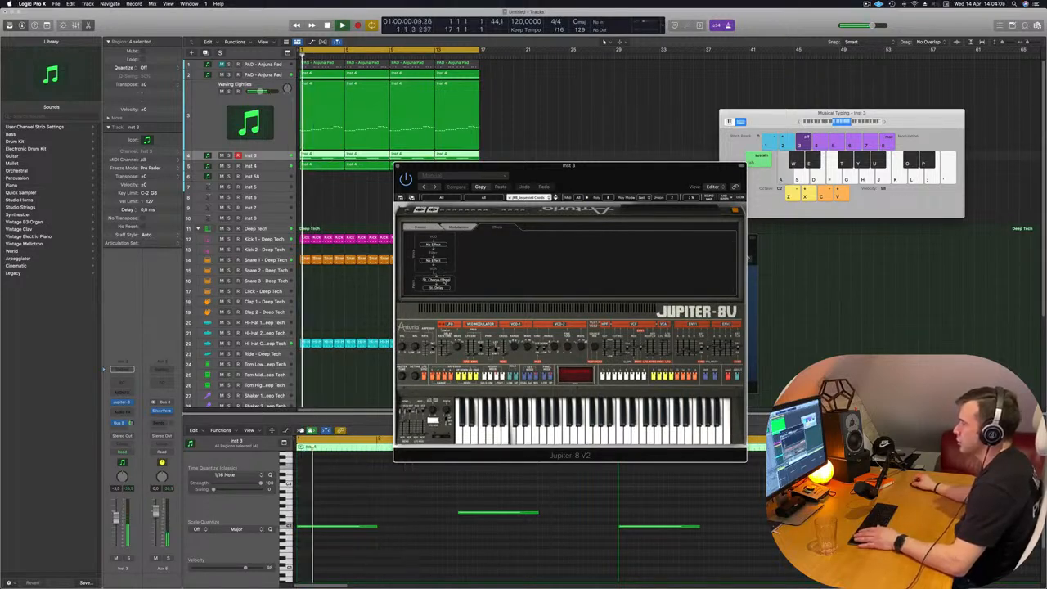
click(434, 286)
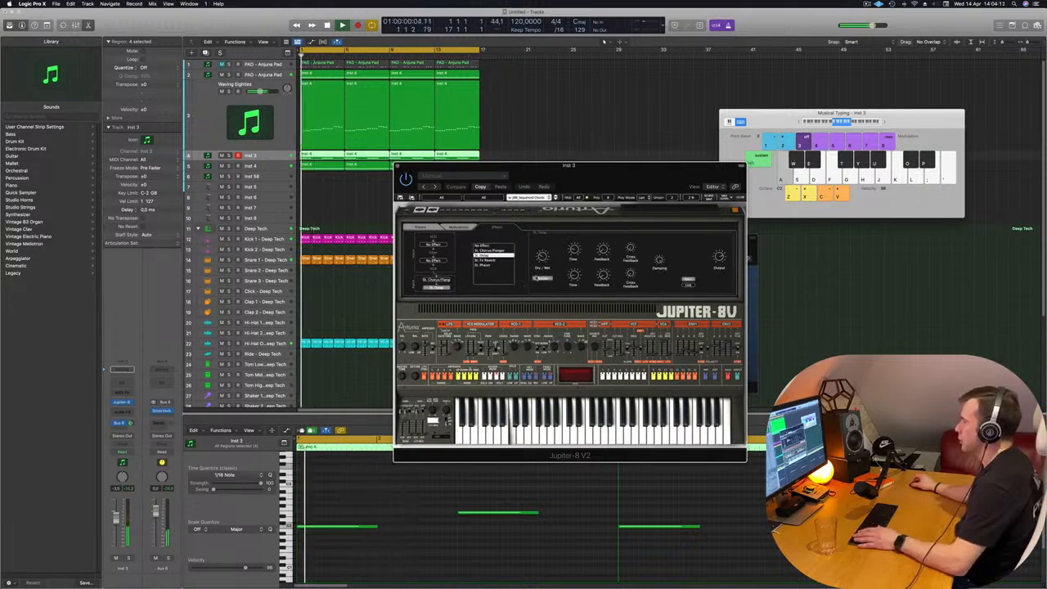
- Adjust the St. Delay dry/wet mix and restart playback to hear it in the loop
drag(542, 257, 544, 253)
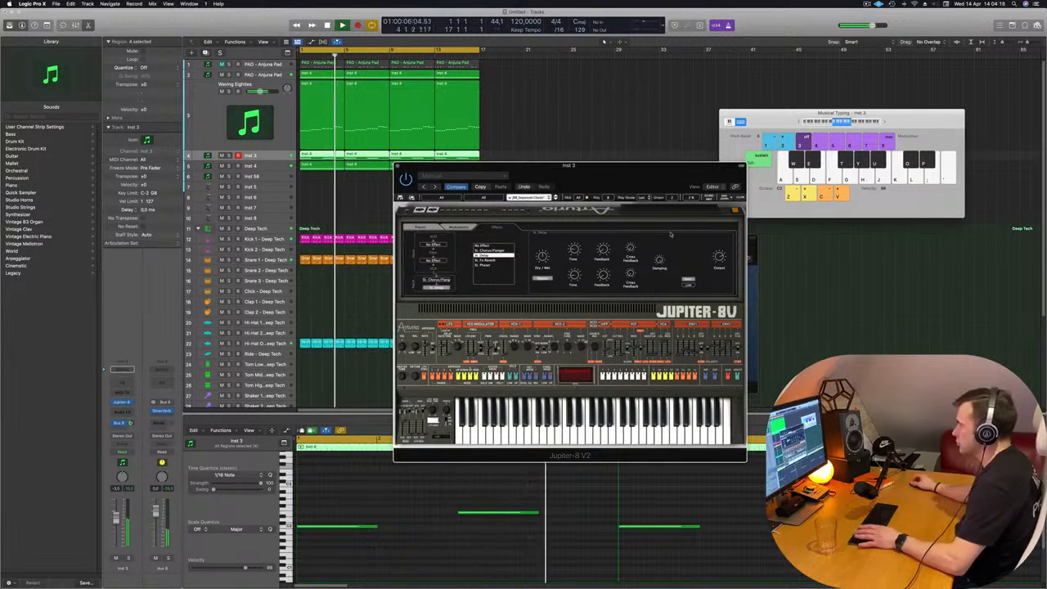
key(space)
key(space)
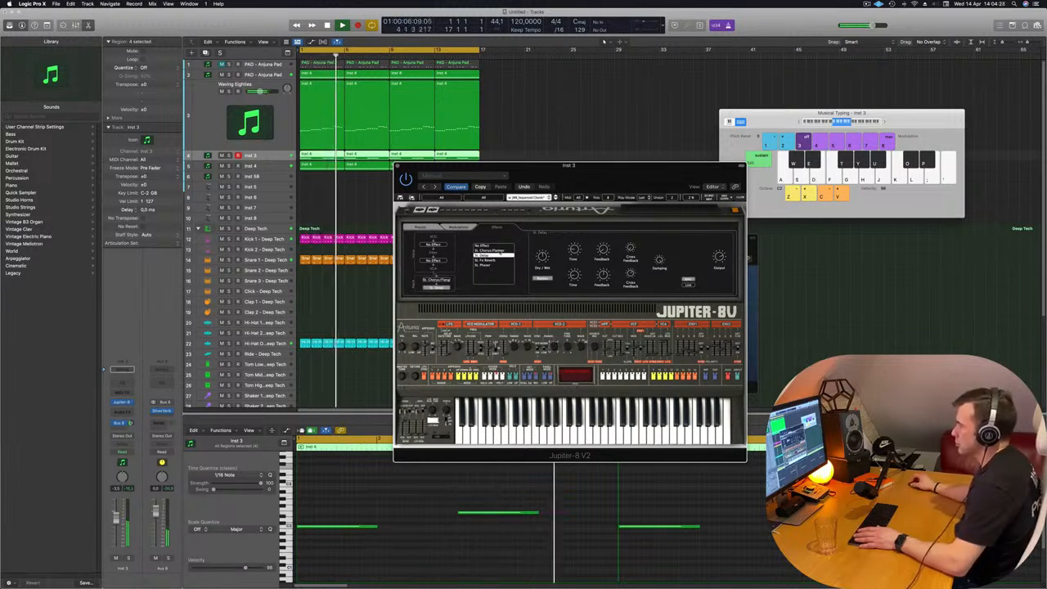
- Close the Jupiter-8 V2 window, replay the loop from the start and clear the Inst 3 region selection
drag(401, 166, 456, 160)
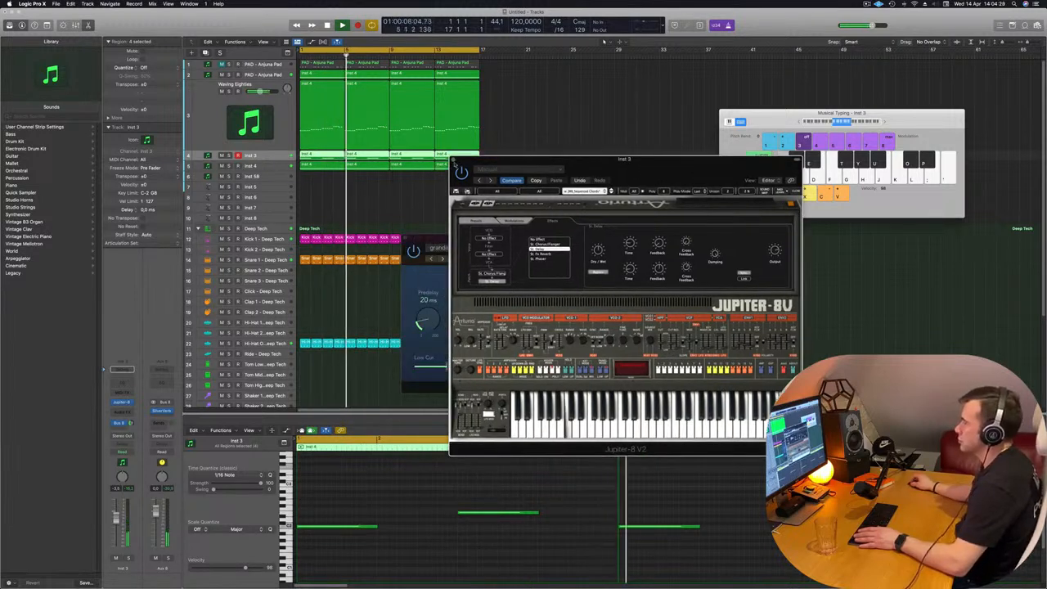
click(456, 159)
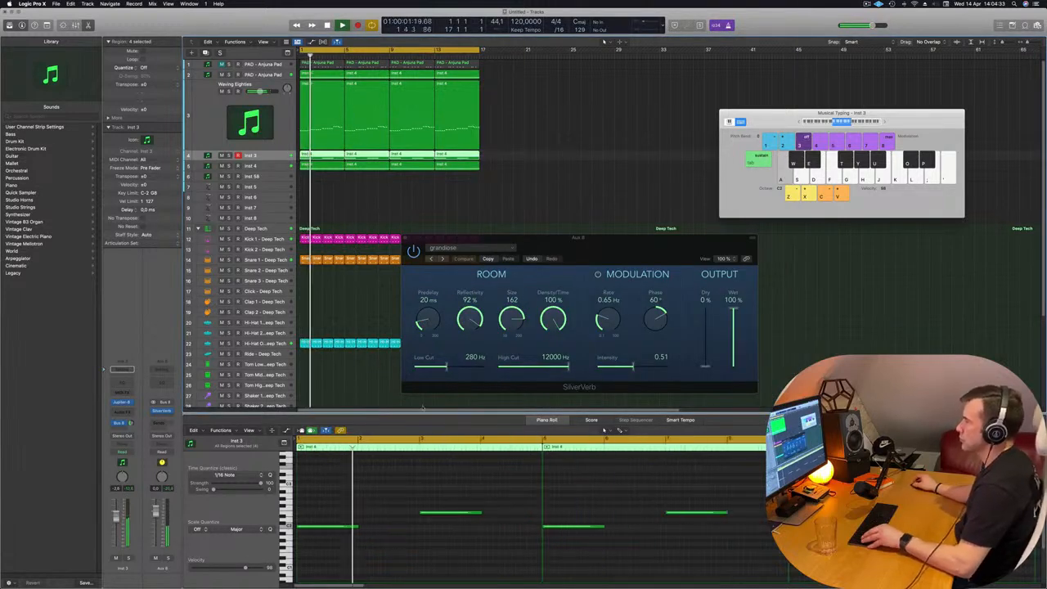
key(space)
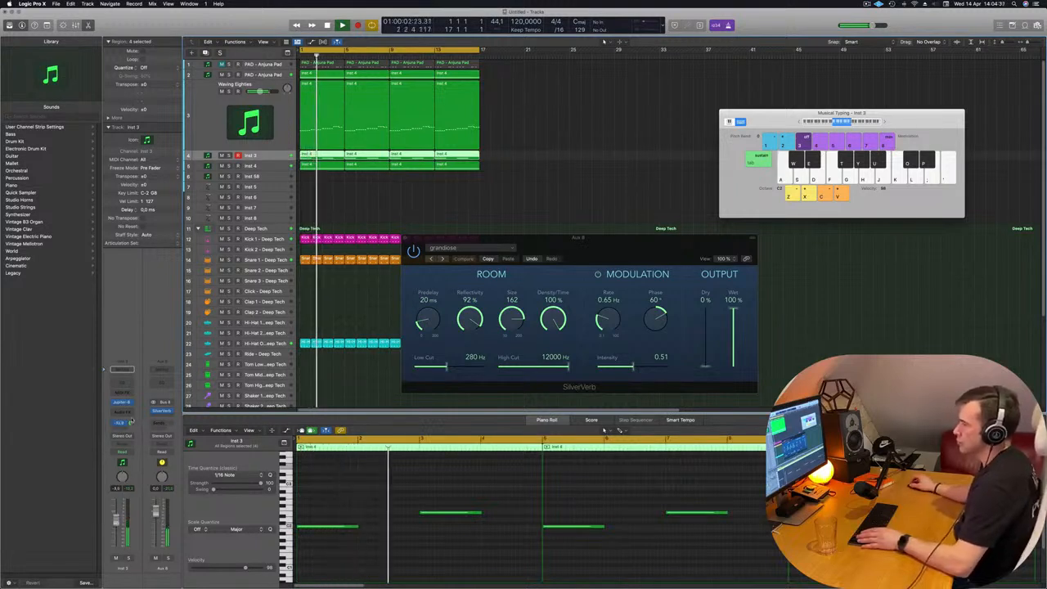
drag(491, 238, 474, 236)
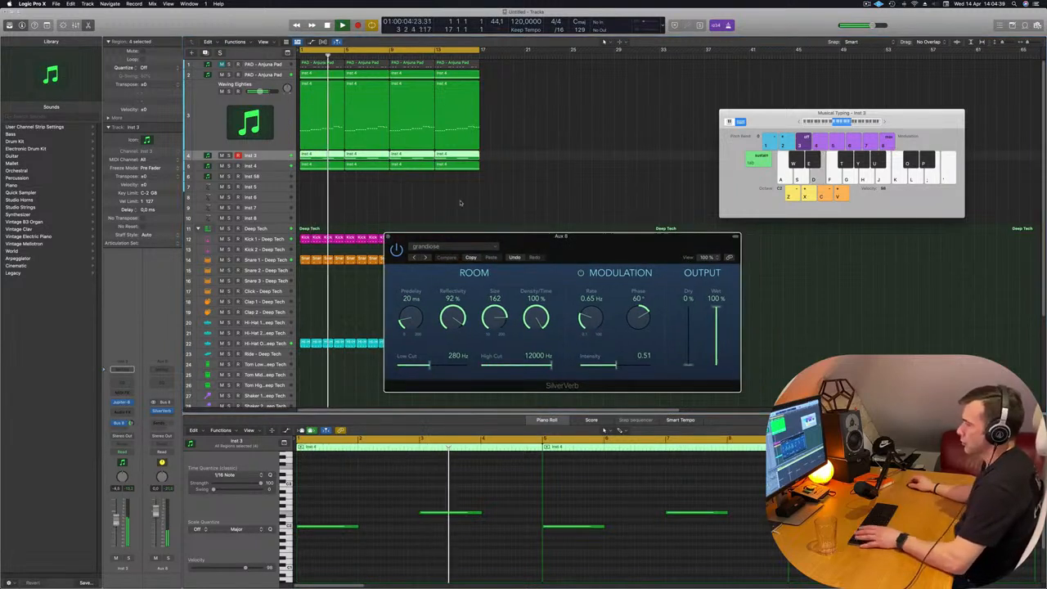
click(499, 207)
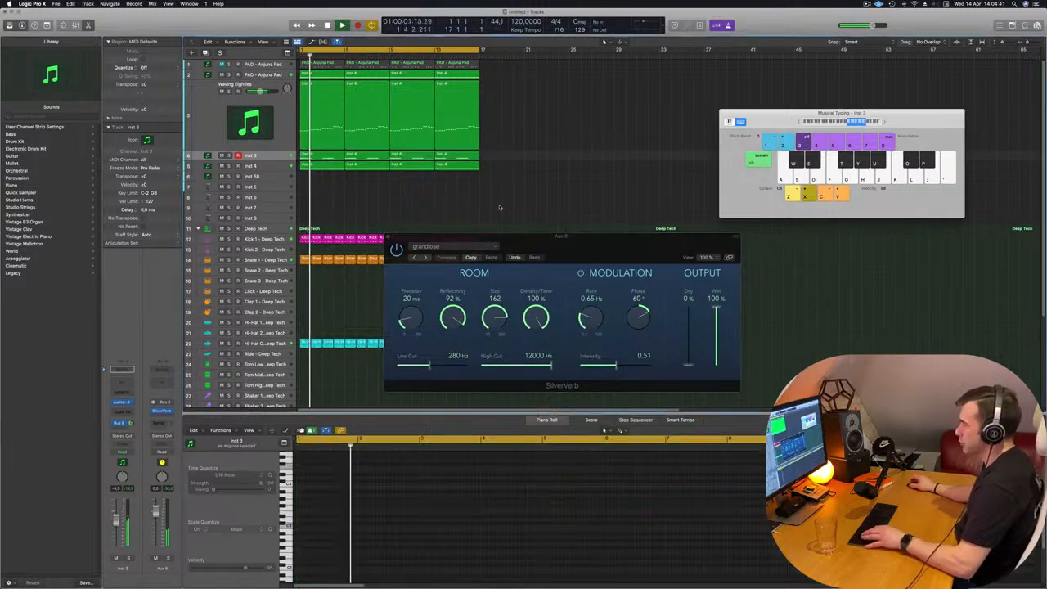
- Replace Musical Typing with the mixer and move the SilverVerb window clear of the tracks
key(super+k)
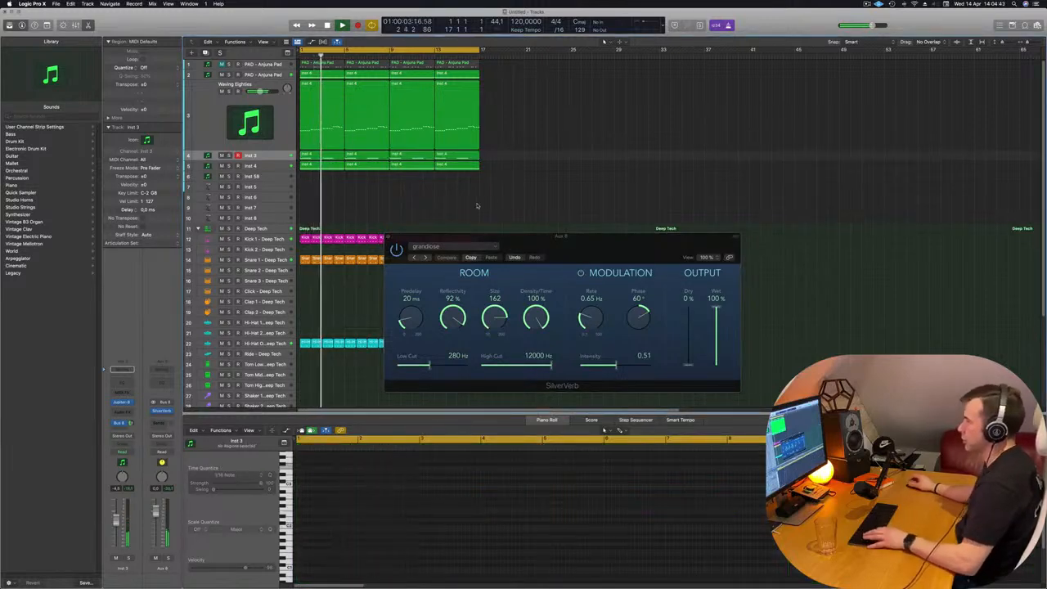
key(x)
drag(585, 235, 972, 162)
key(space)
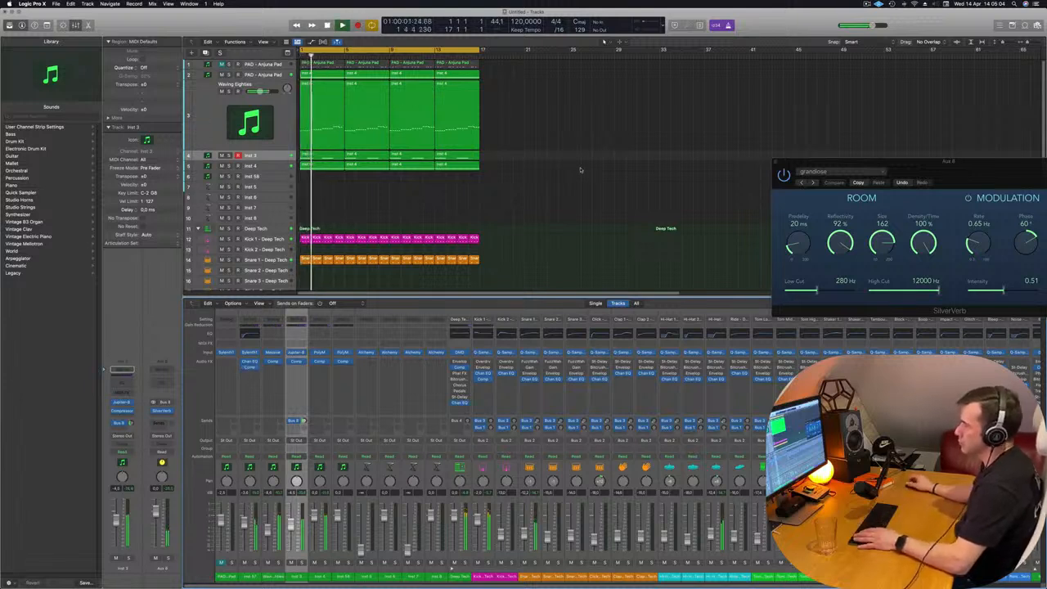
- Unmute the first PAD - Anjuna Pad track and replay the loop from the start
key(super+Right)
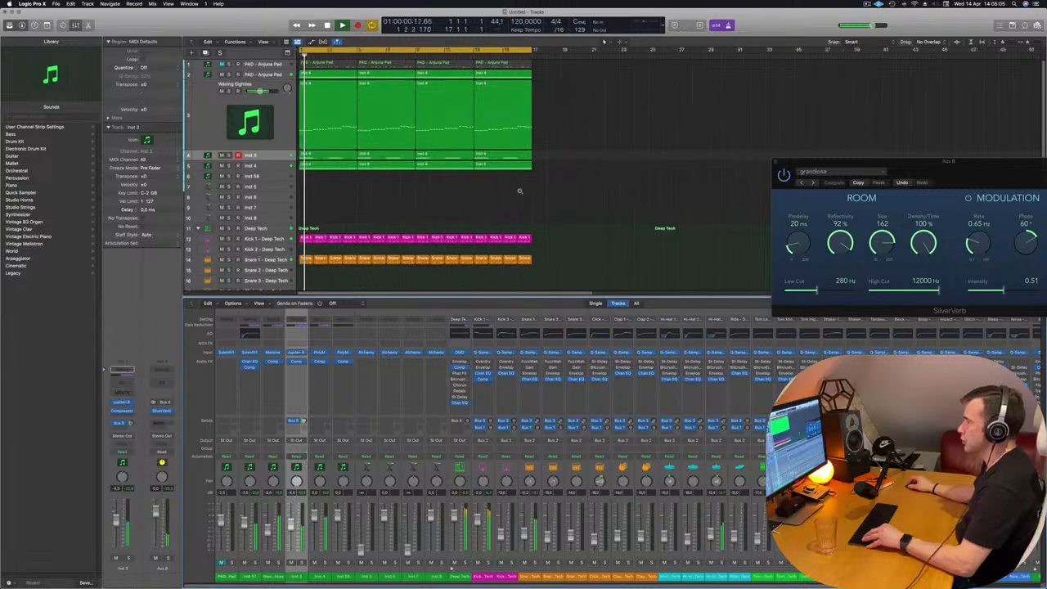
key(super+Up)
key(super+Down)
key(super+Down)
scroll(680, 191, up, 3)
key(space)
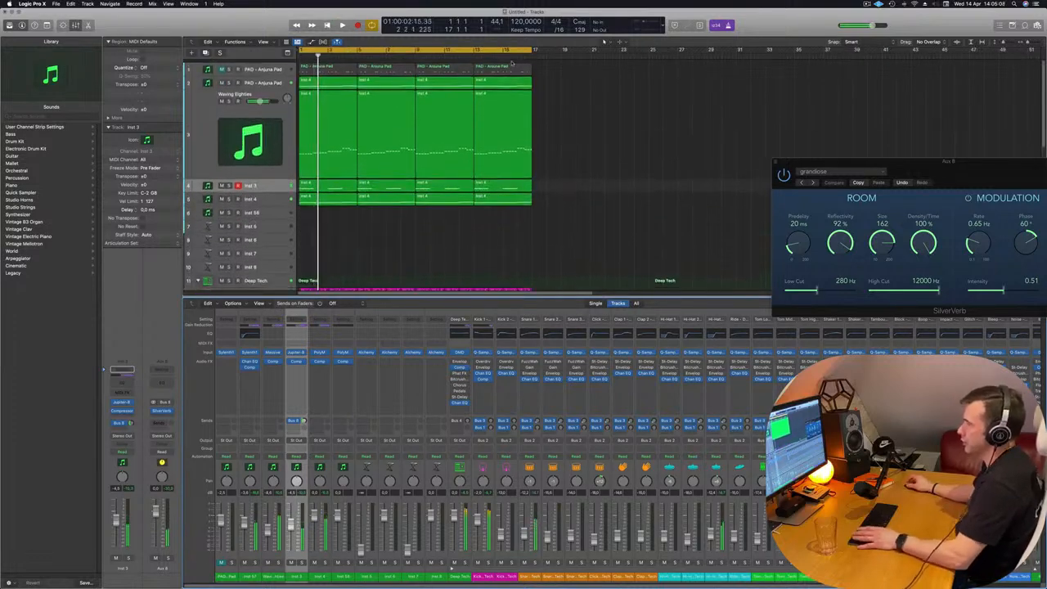
click(288, 69)
key(space)
key(space)
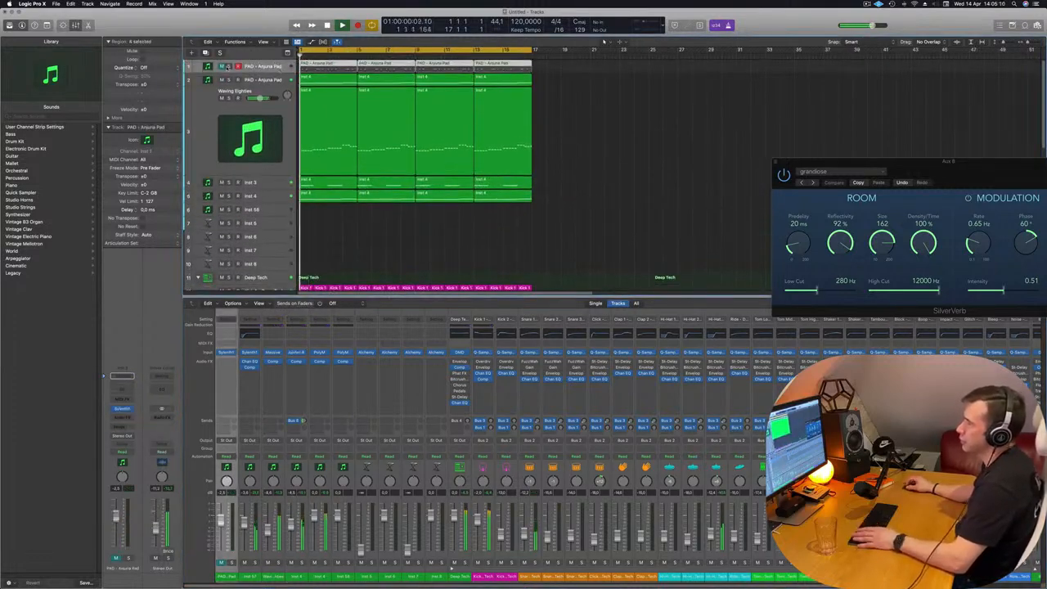
click(221, 67)
key(space)
key(space)
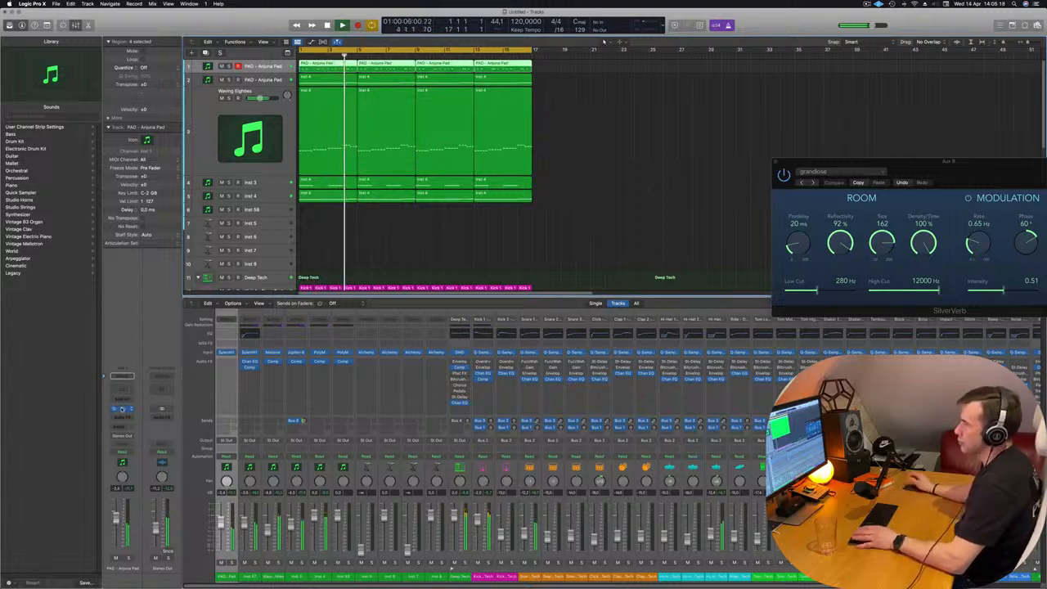
- Open the first pad track's Sylenth1 editor, check its sound against the loop and close the editor
click(123, 408)
key(space)
key(space)
drag(606, 141, 622, 156)
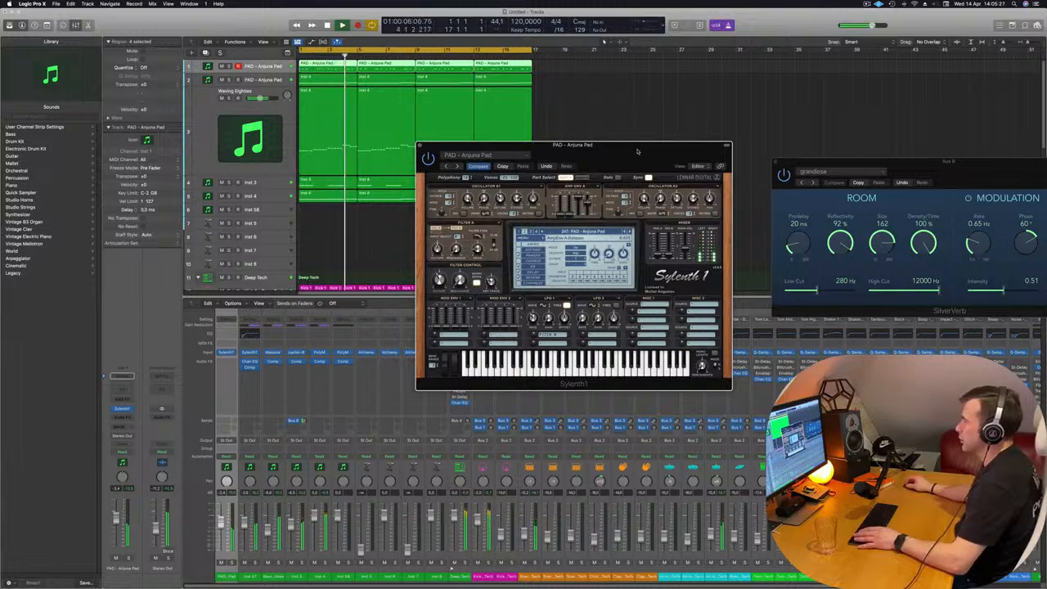
drag(638, 151, 703, 193)
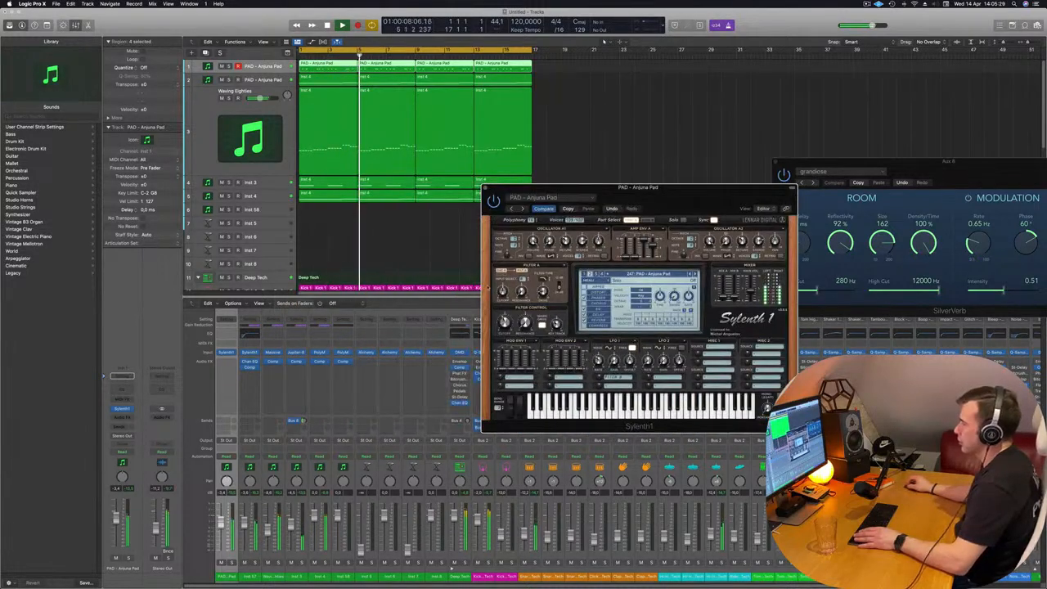
key(Return)
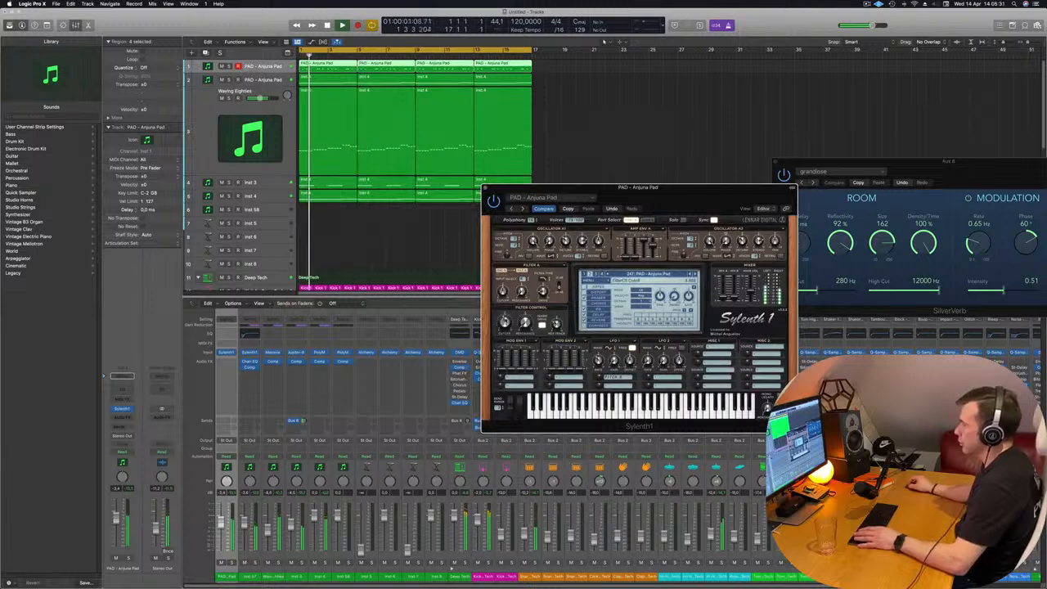
drag(688, 203, 499, 182)
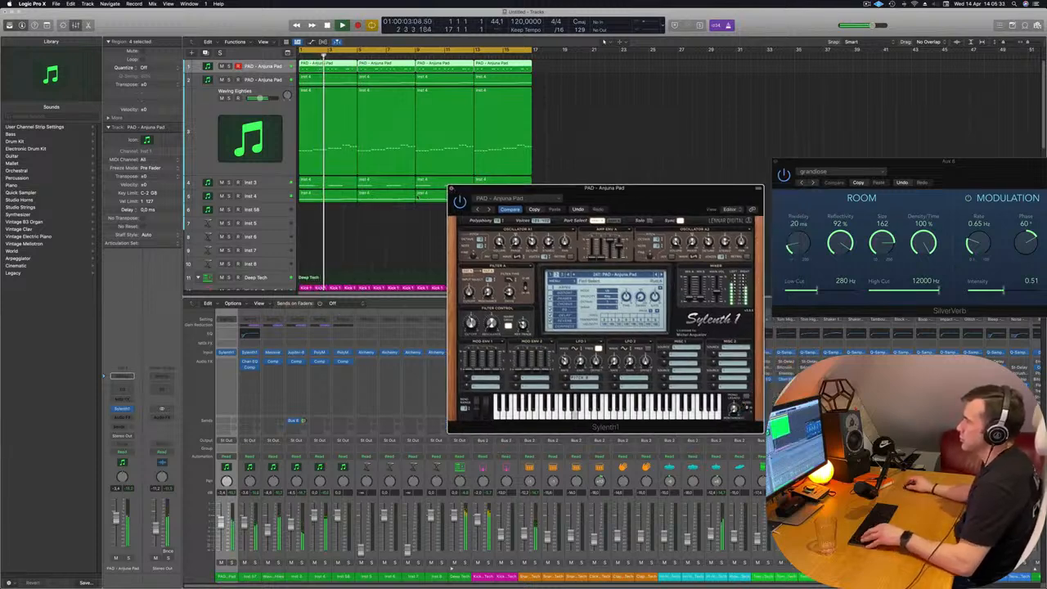
key(super+w)
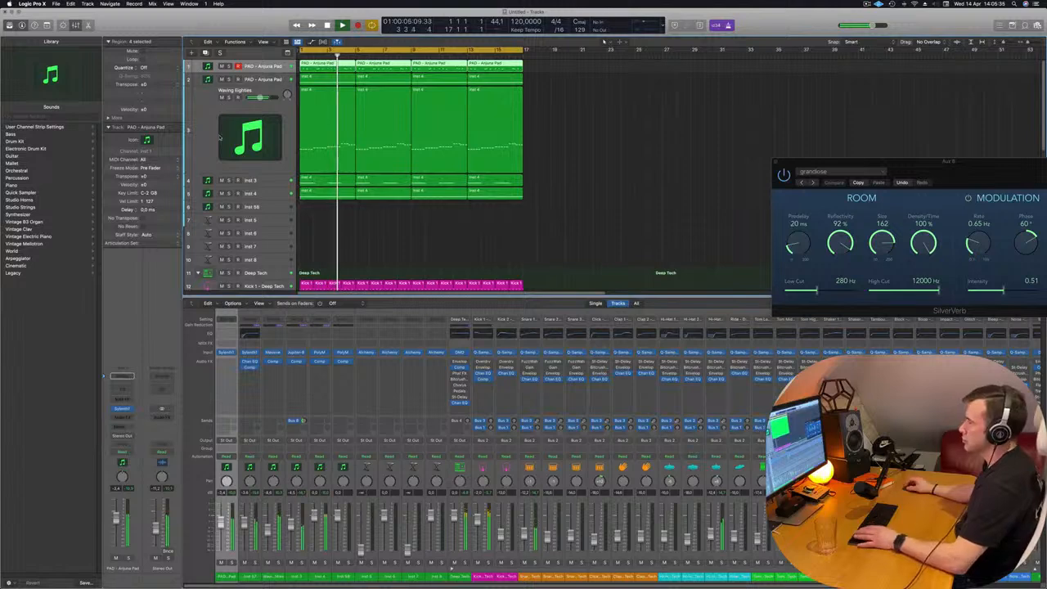
- Copy the first Hi-Hat Open region at bar 1 to the Hi-Hat 1 - Deep Tech track
click(548, 213)
click(270, 181)
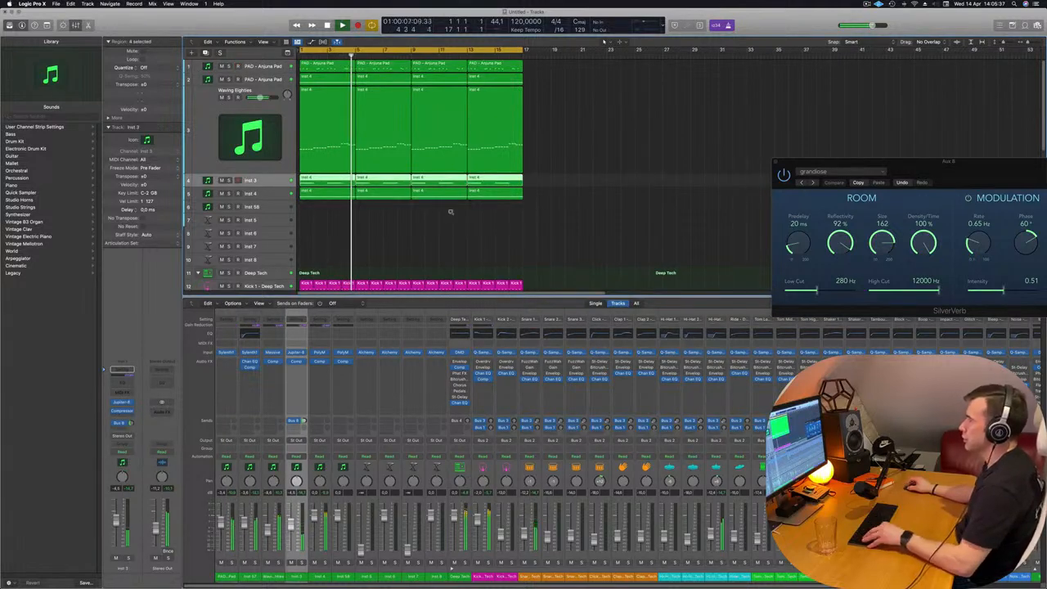
scroll(451, 212, down, 5)
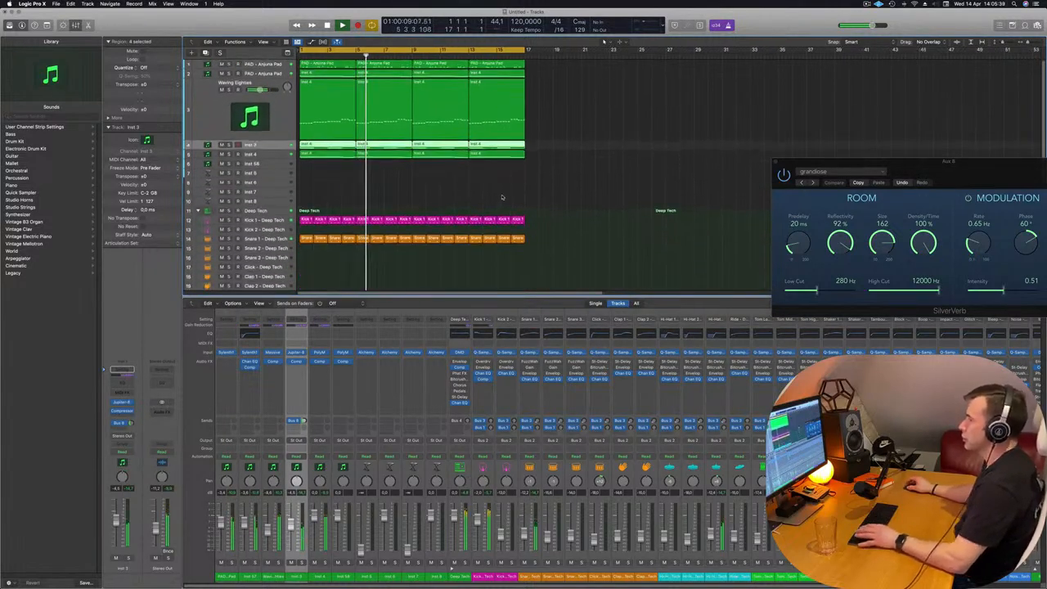
scroll(503, 197, down, 5)
key(Return)
click(308, 190)
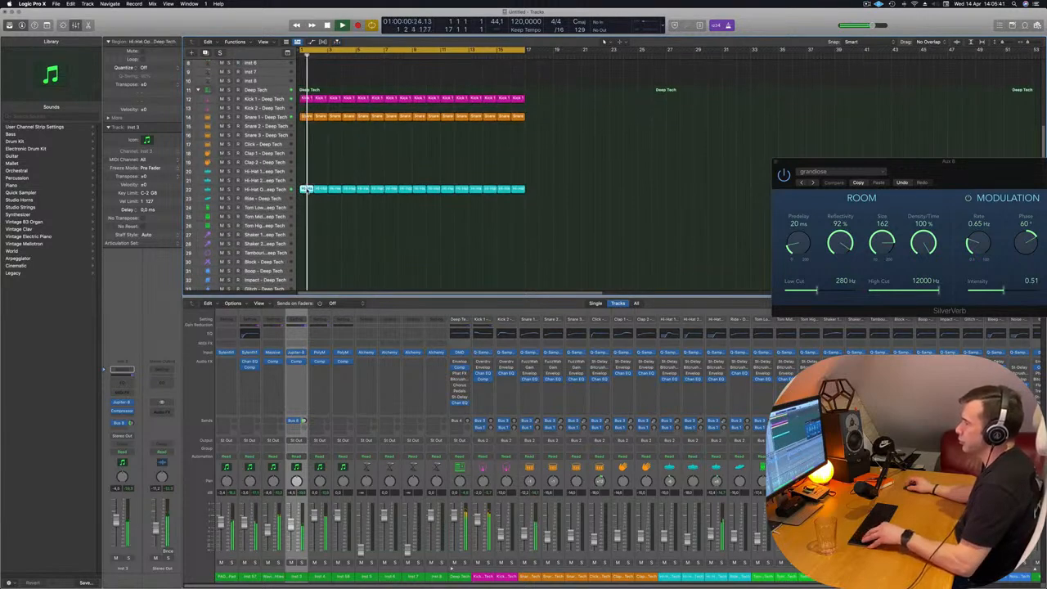
drag(308, 190, 306, 171)
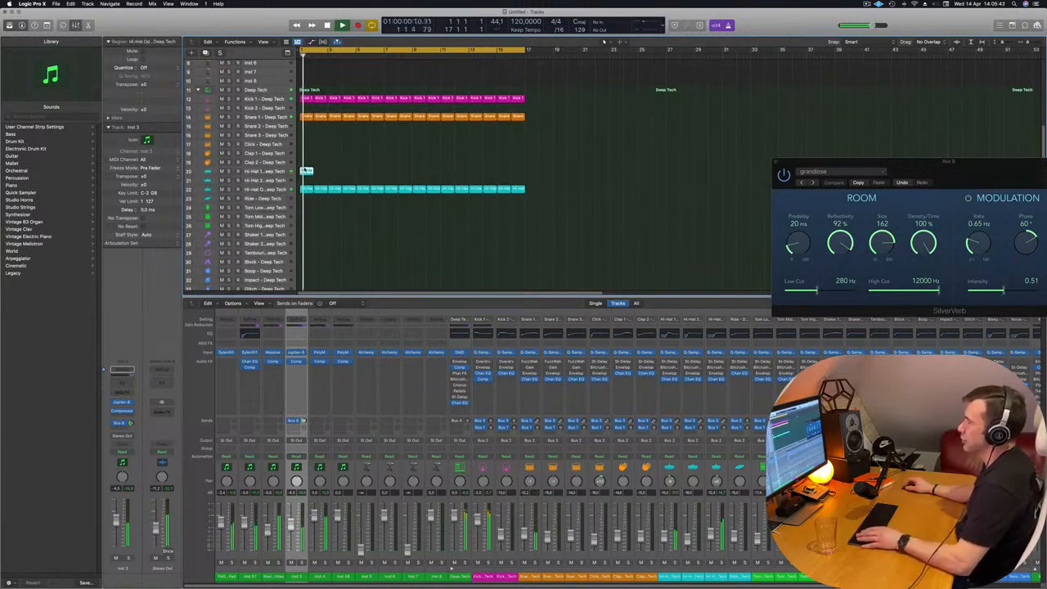
- Open the copied hi-hat region in the Piano Roll and shift its four notes two sixteenths earlier onto the beats
double_click(307, 171)
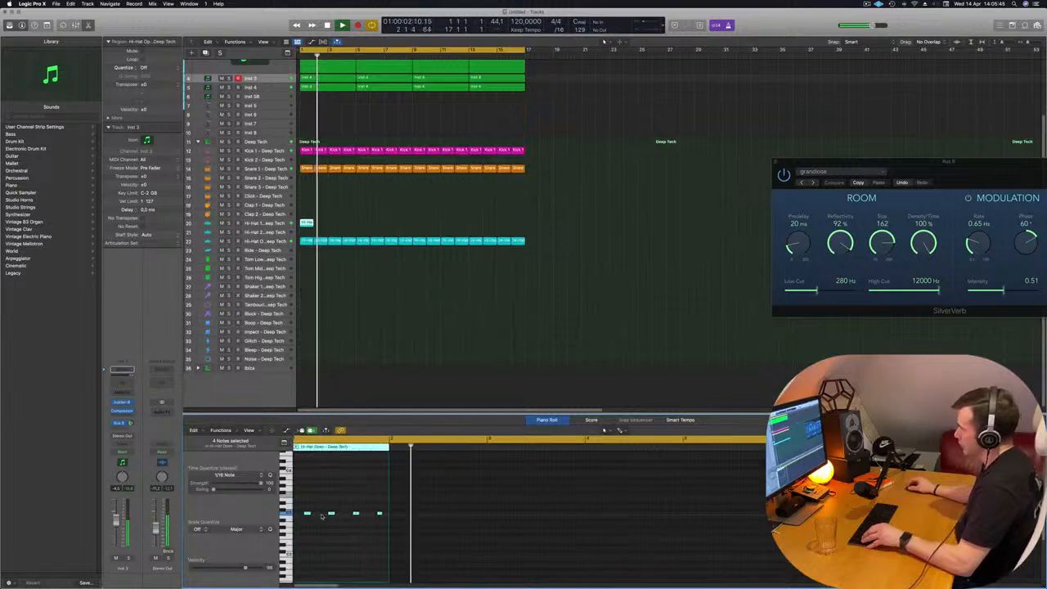
scroll(320, 511, left, 1)
drag(309, 503, 410, 540)
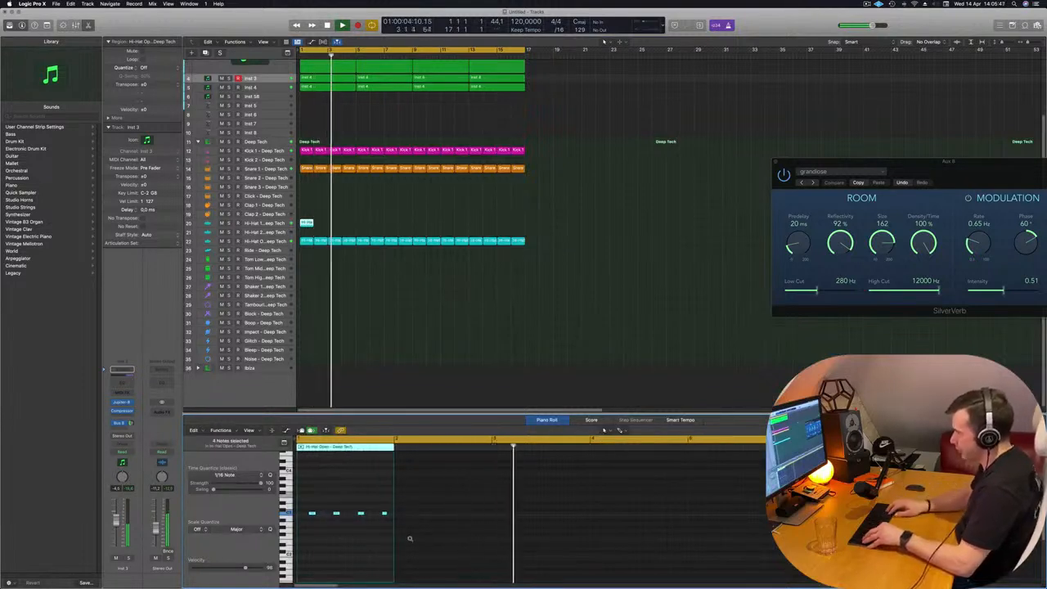
key(alt+Left)
key(alt+Left)
key(space)
key(space)
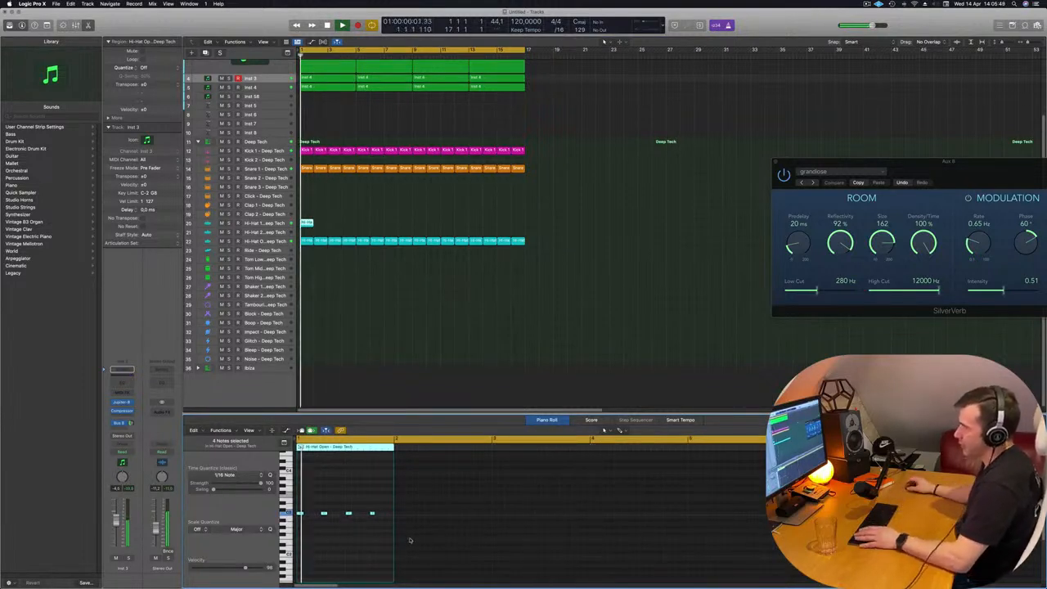
- Duplicate the four hi-hat notes a sixteenth later, then copy all eight to fill the bar with sixteenth notes
scroll(302, 515, up, 3)
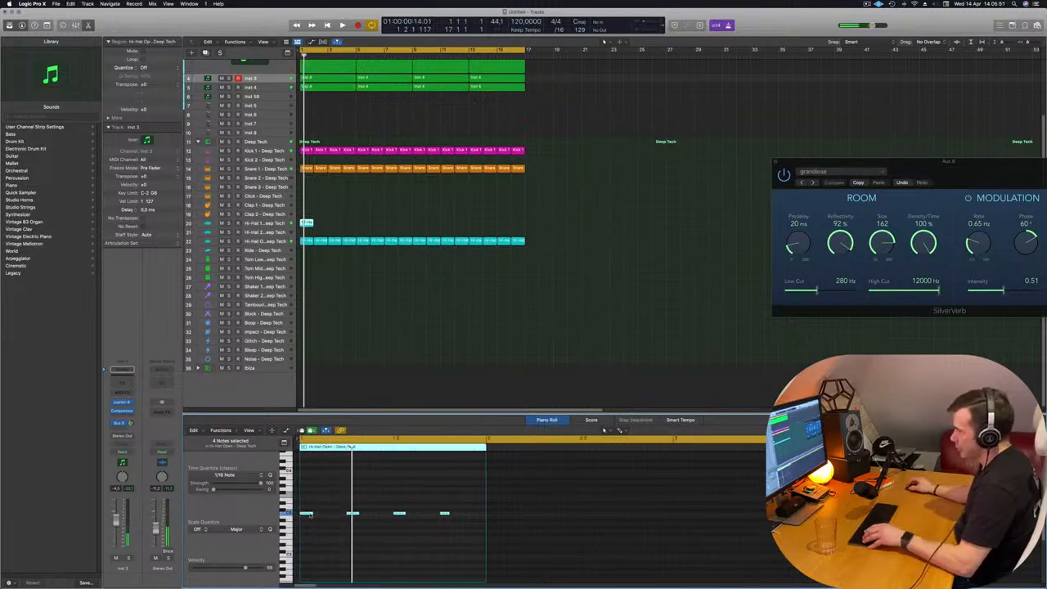
drag(310, 516, 312, 516)
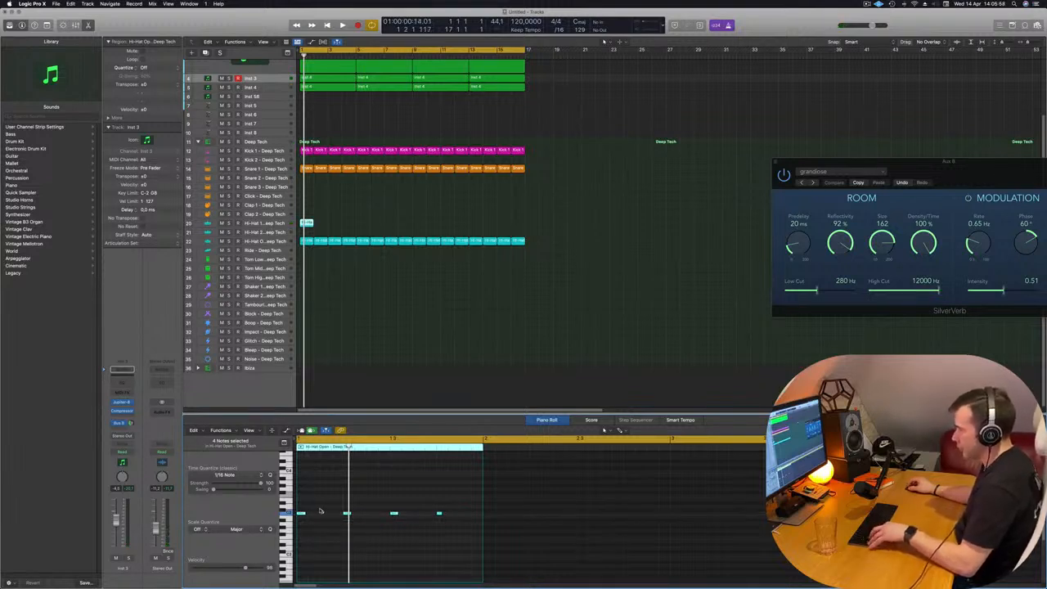
key(super+shift+z)
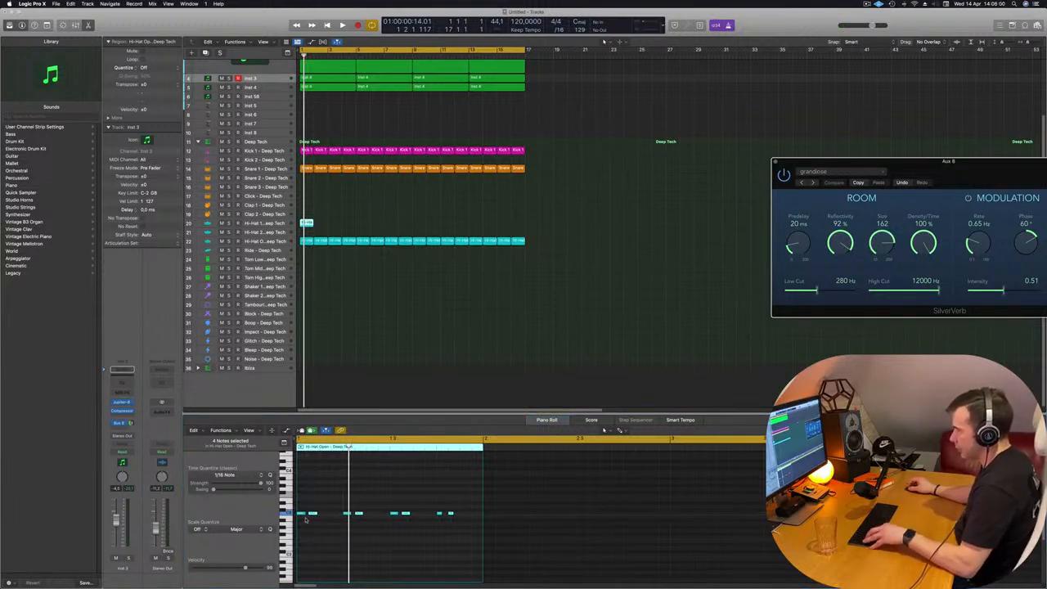
click(314, 531)
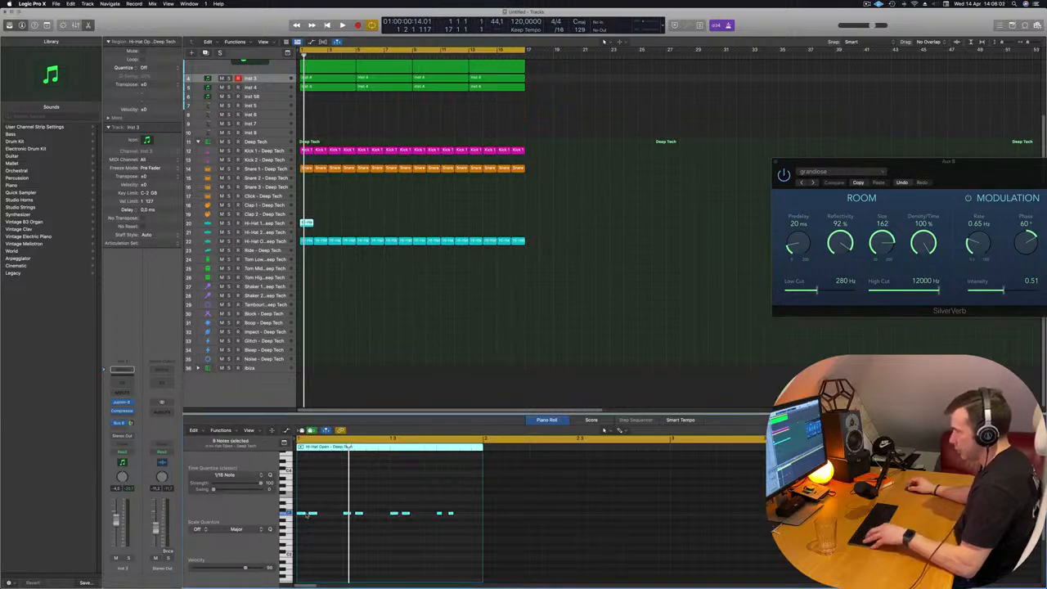
drag(302, 515, 327, 516)
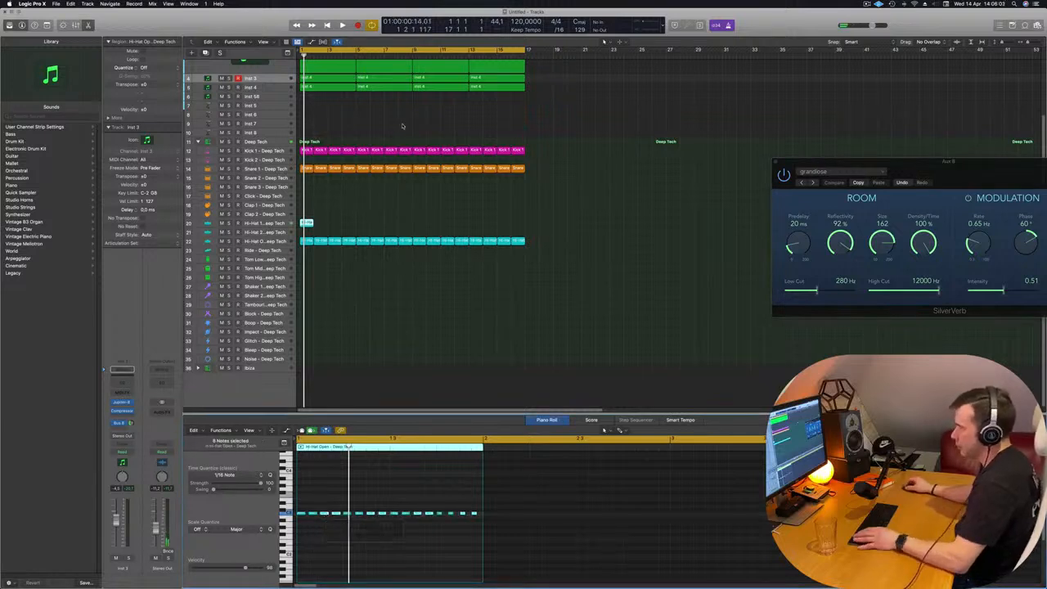
- Repeat the Hi-Hat 1 region end to end up to bar 17 and delete the copies beyond it
click(283, 223)
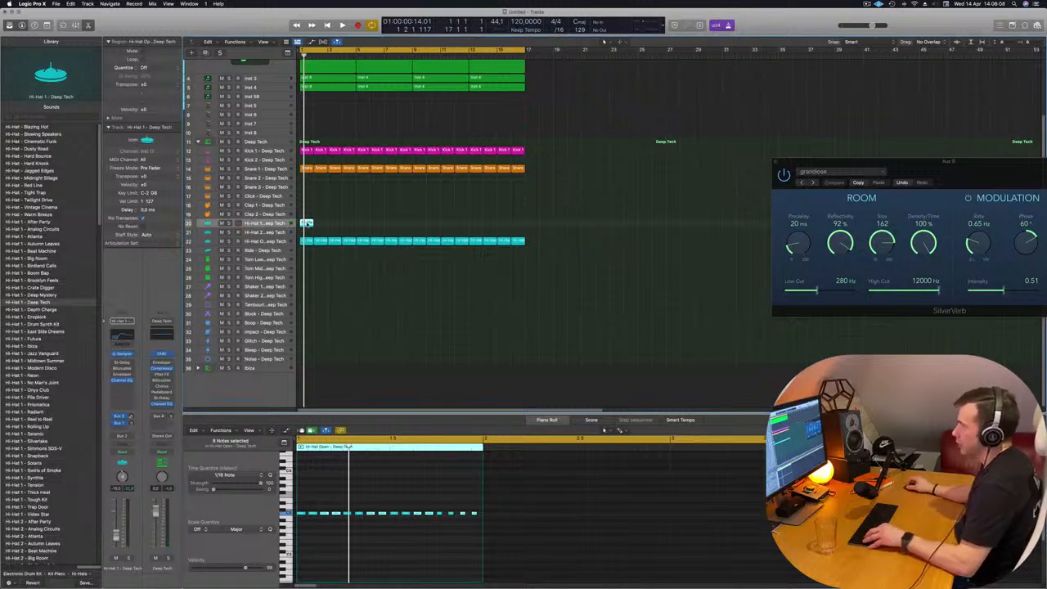
drag(307, 223, 495, 227)
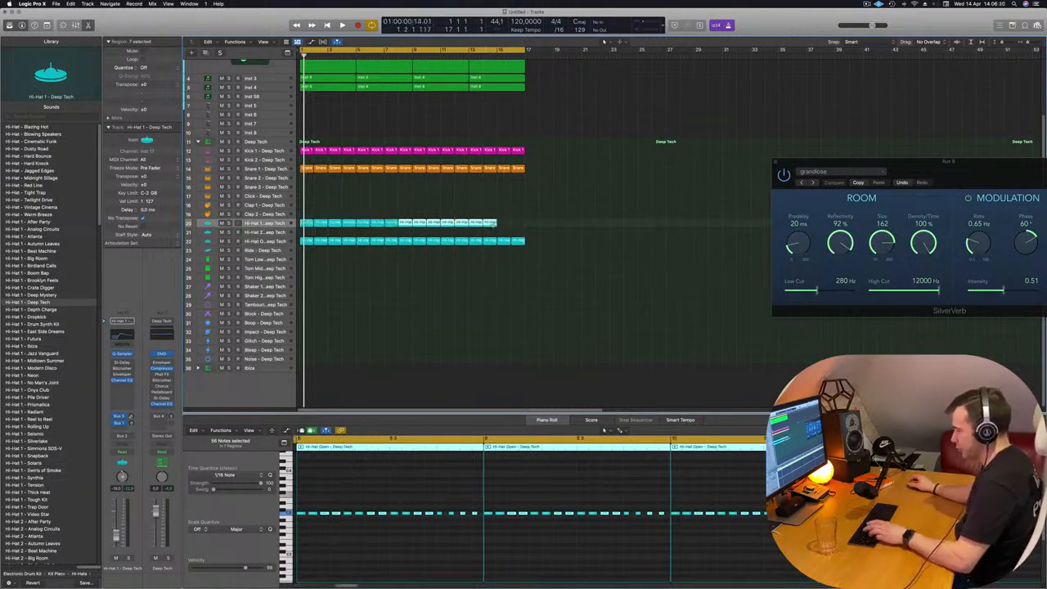
key(super+r)
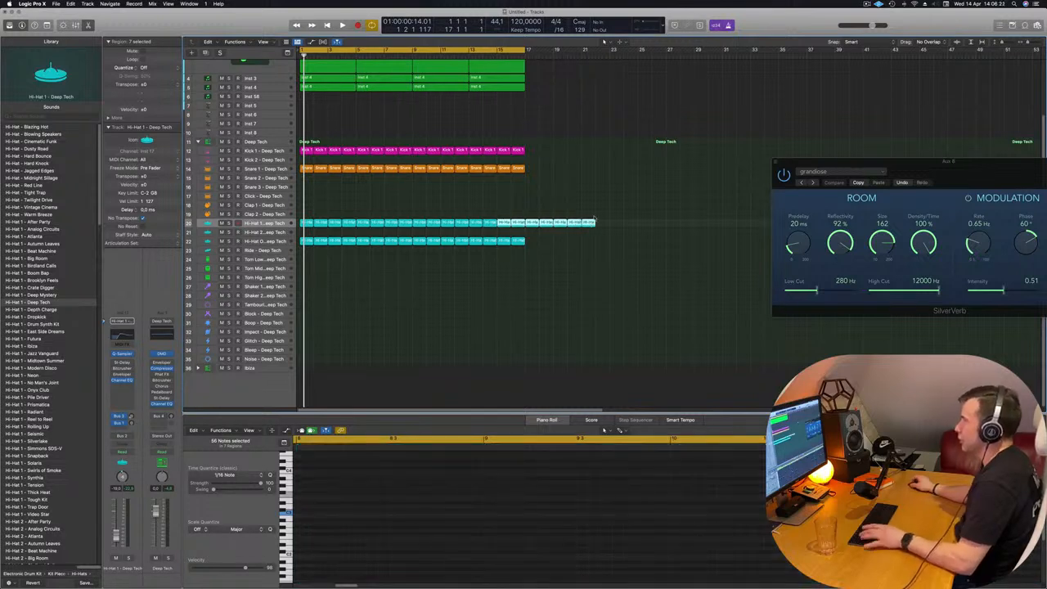
drag(627, 212, 532, 244)
key(Delete)
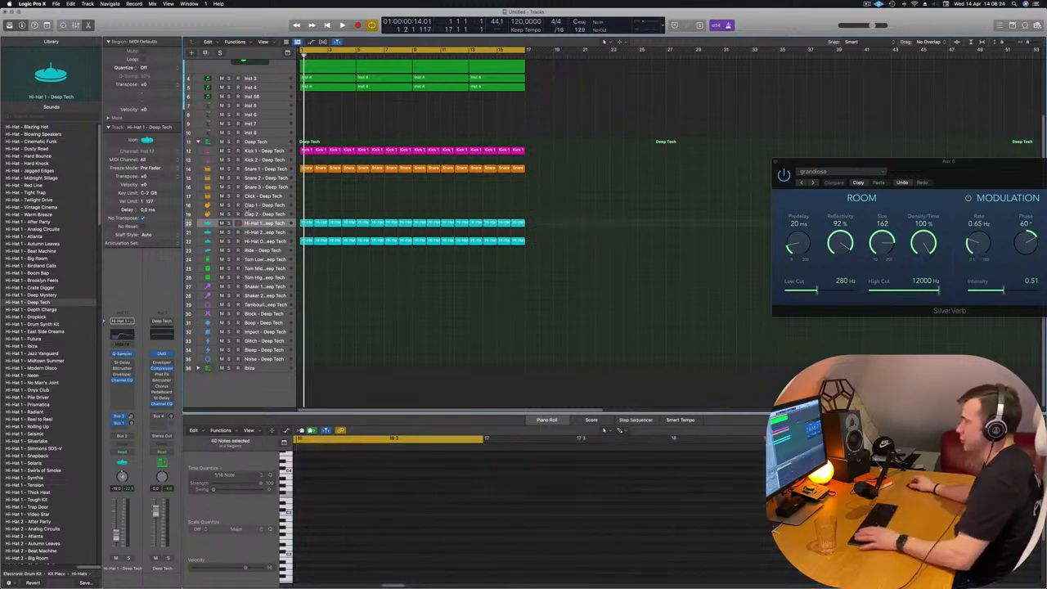
- Start playback, select all the regions in the arrangement and name them after their tracks
key(space)
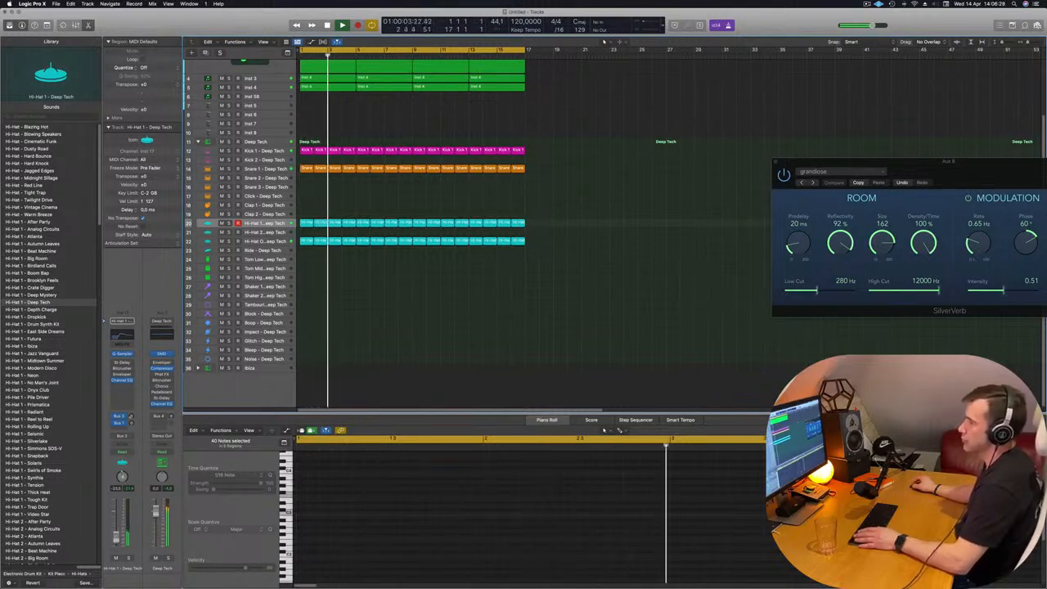
scroll(600, 224, up, 1)
scroll(600, 224, up, 6)
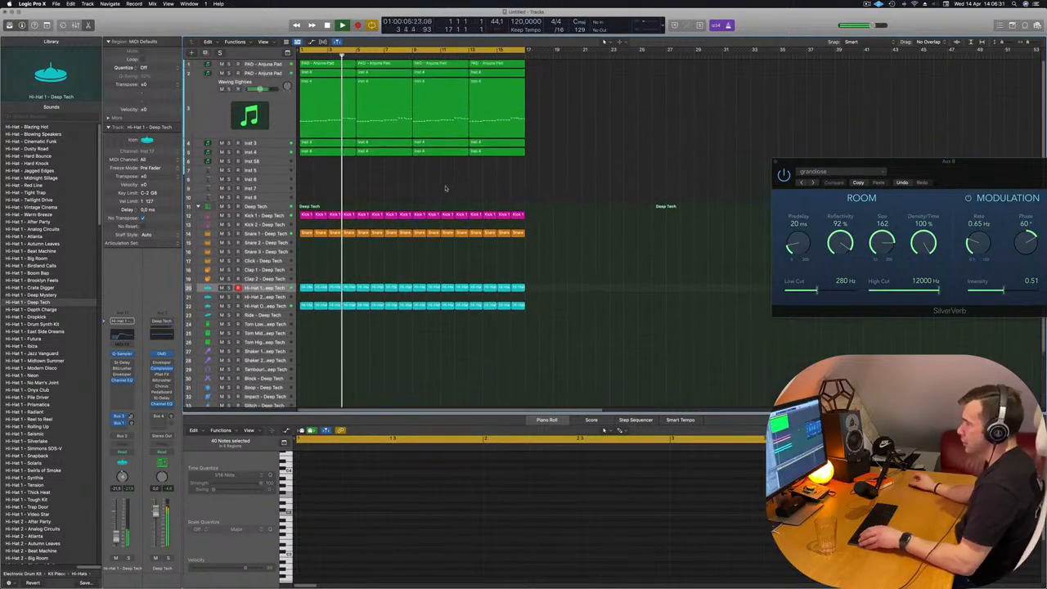
right_click(446, 72)
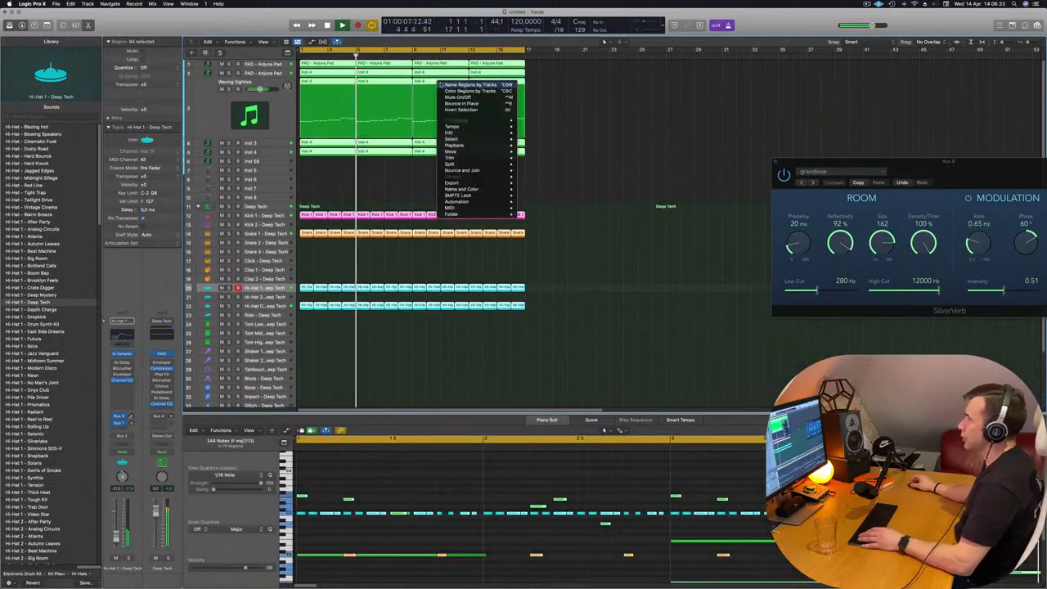
click(504, 81)
right_click(504, 81)
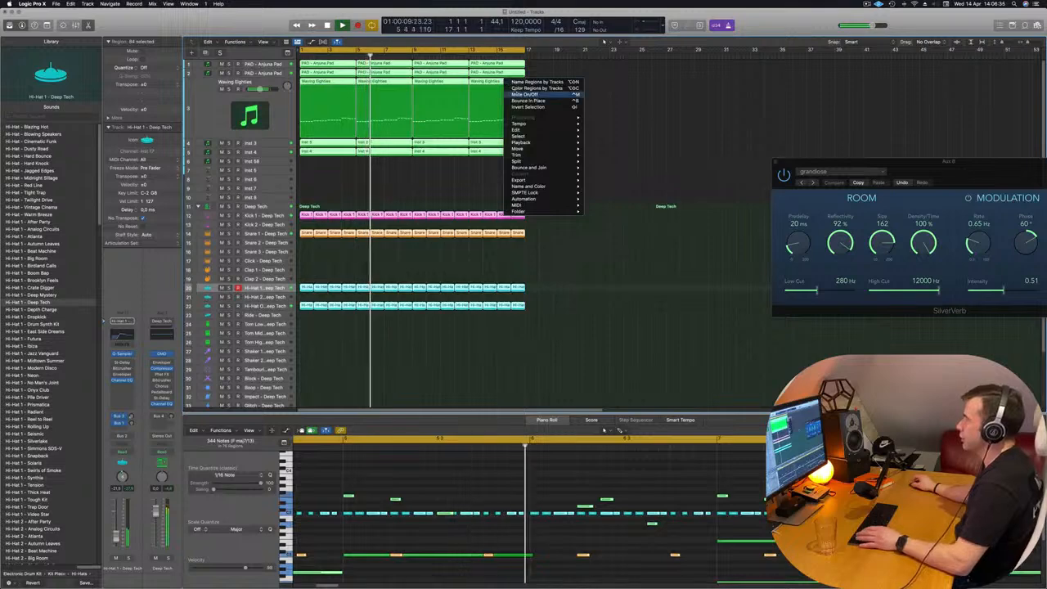
click(370, 188)
click(370, 188)
- Restart playback from bar 1, mute the first PAD - Anjuna Pad track and select the Waving Eighties track
scroll(370, 189, up, 3)
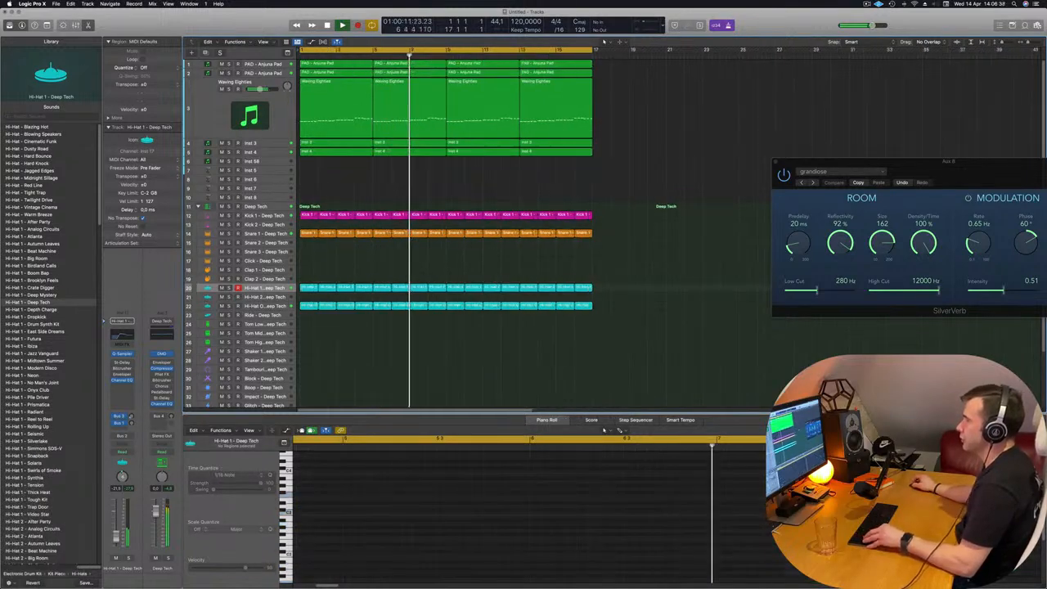
scroll(369, 189, down, 2)
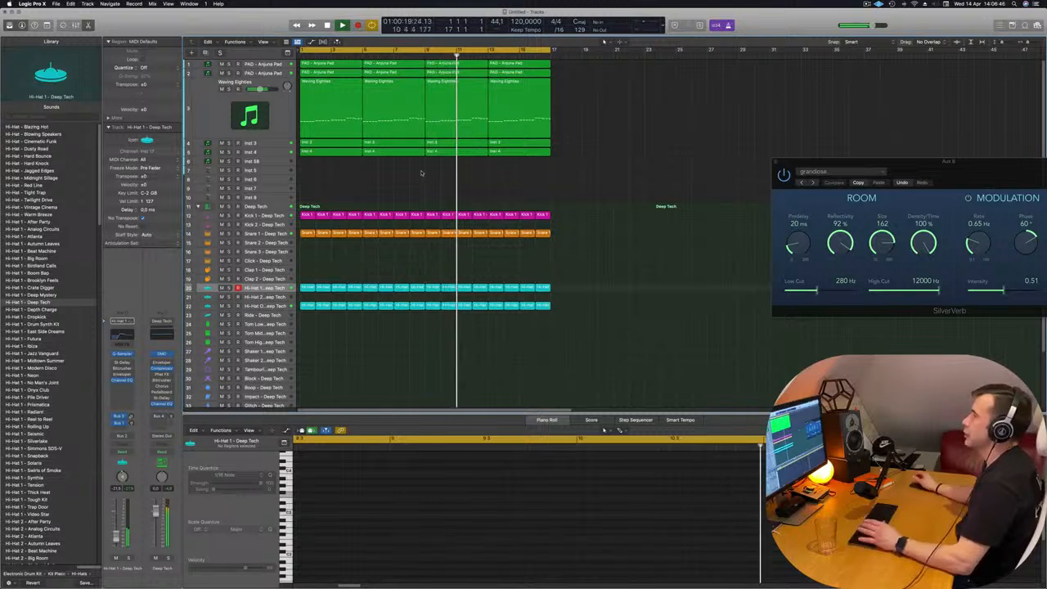
key(Return)
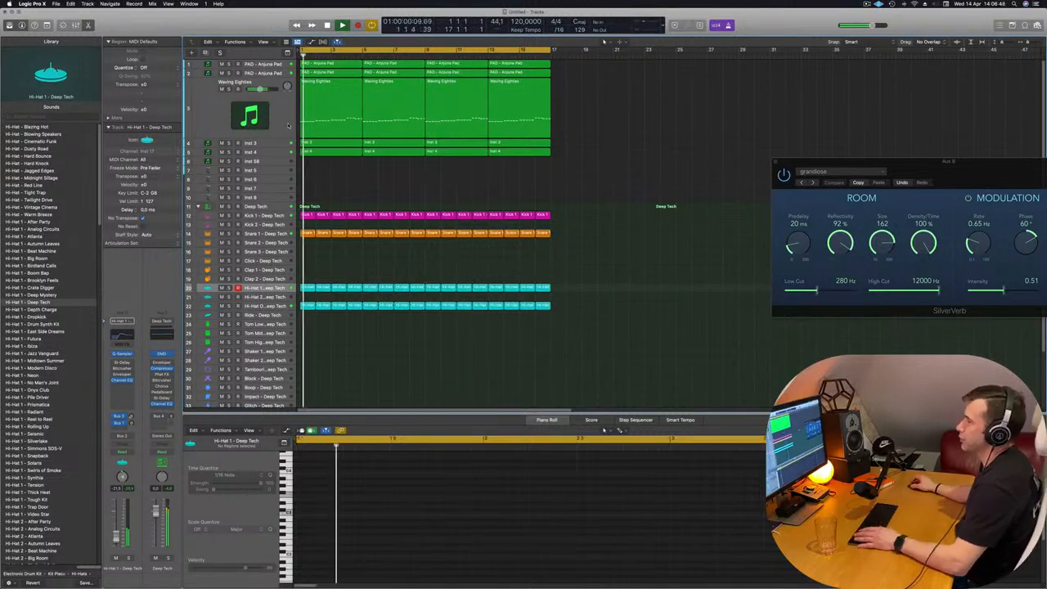
key(Return)
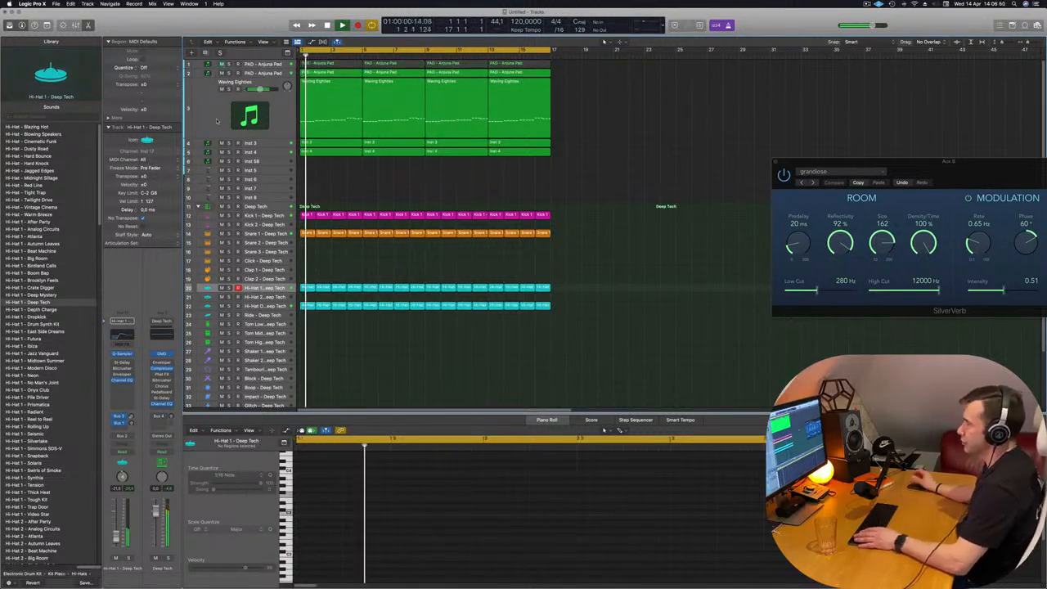
click(274, 103)
click(410, 178)
scroll(377, 188, down, 5)
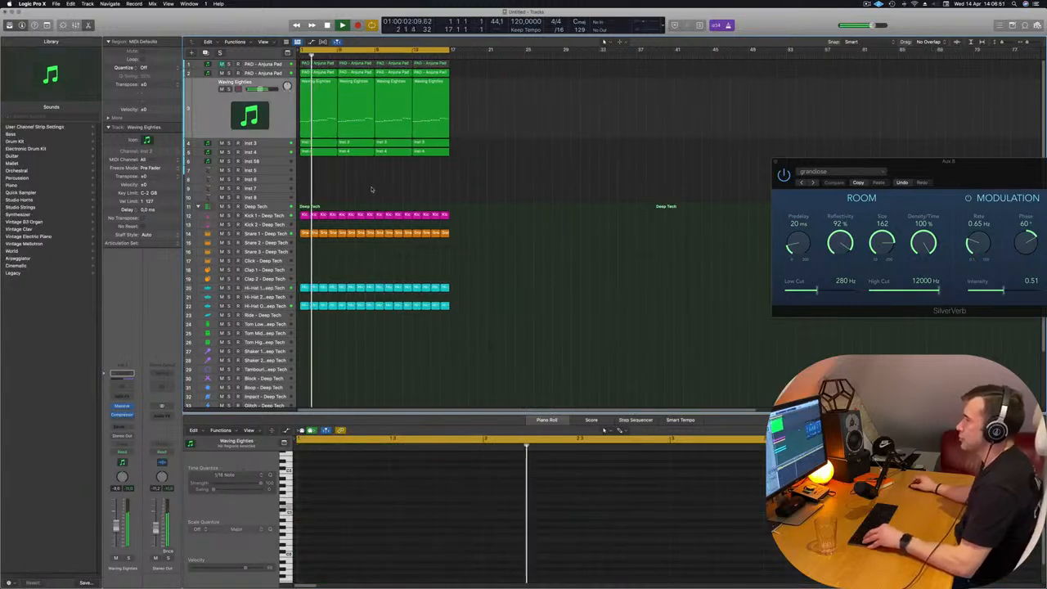
scroll(409, 195, up, 2)
scroll(356, 147, up, 1)
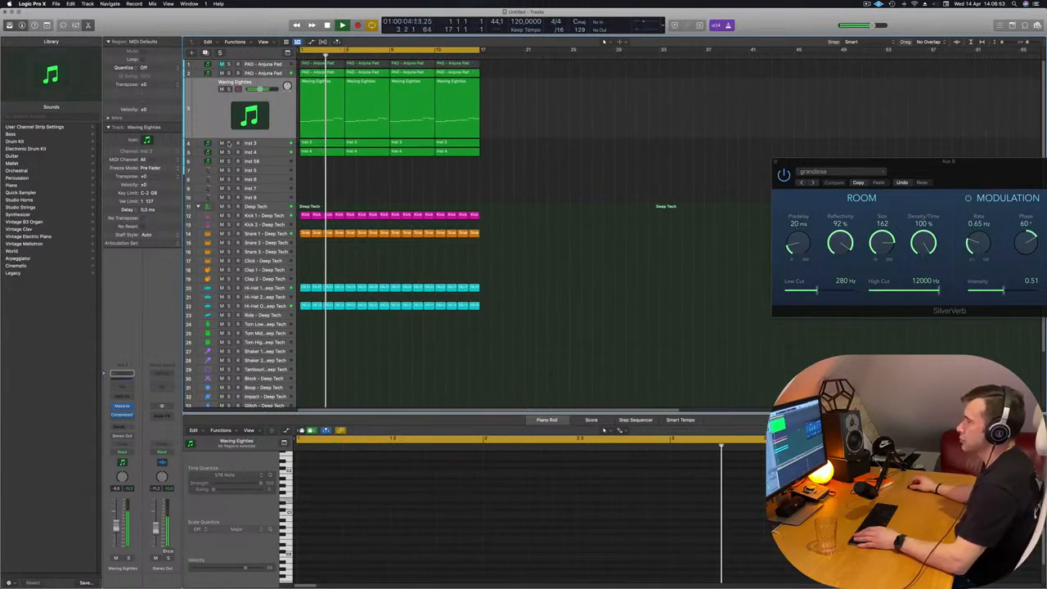
- Solo the Inst 3 and Inst 4 tracks one after the other to hear each part alone
click(229, 142)
click(229, 144)
click(229, 152)
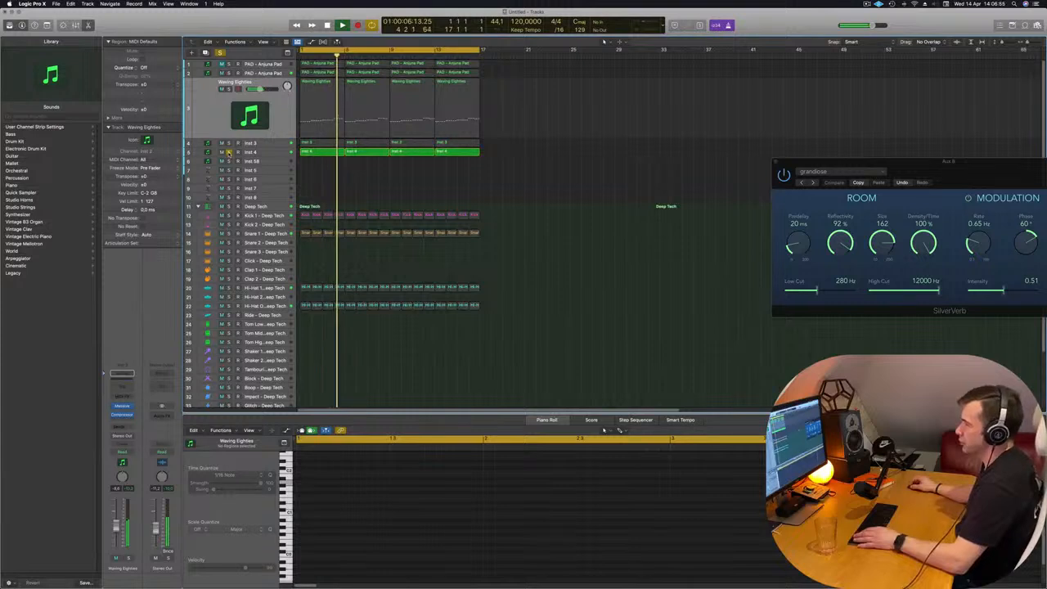
click(229, 152)
- Briefly solo the second PAD - Anjuna Pad track and move it directly below the Waving Eighties track
scroll(253, 90, up, 1)
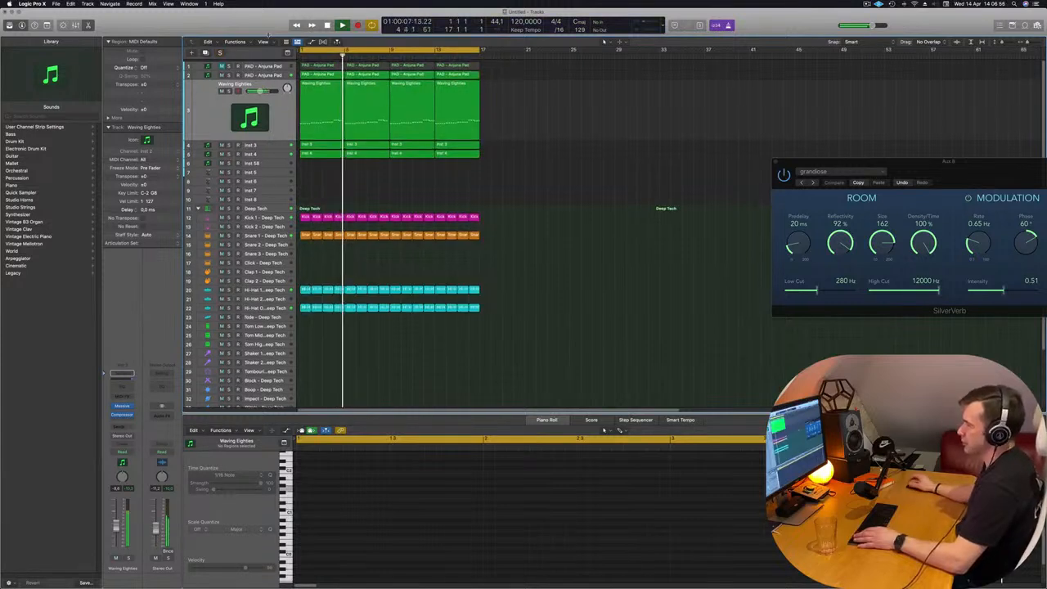
click(229, 73)
click(229, 74)
click(282, 73)
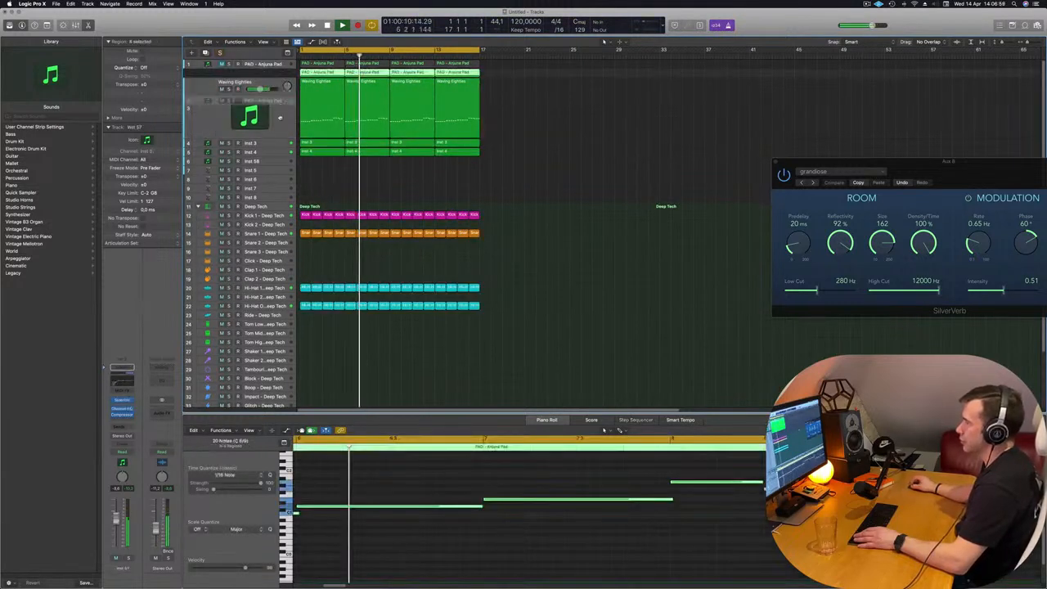
click(432, 174)
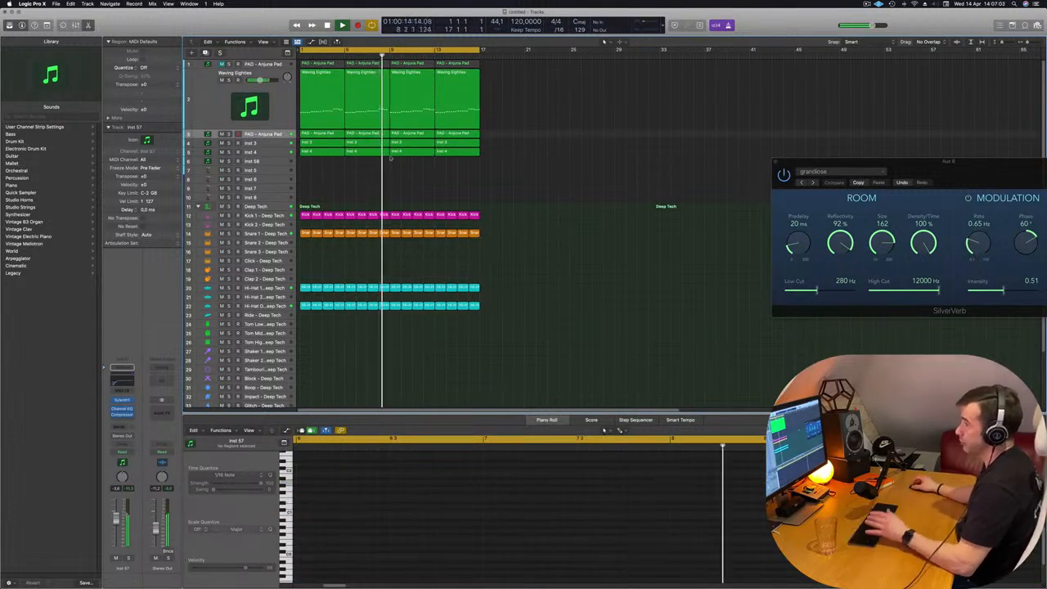
- Play from bar 1 and rename the Inst 3 track as Jupiter 8
key(space)
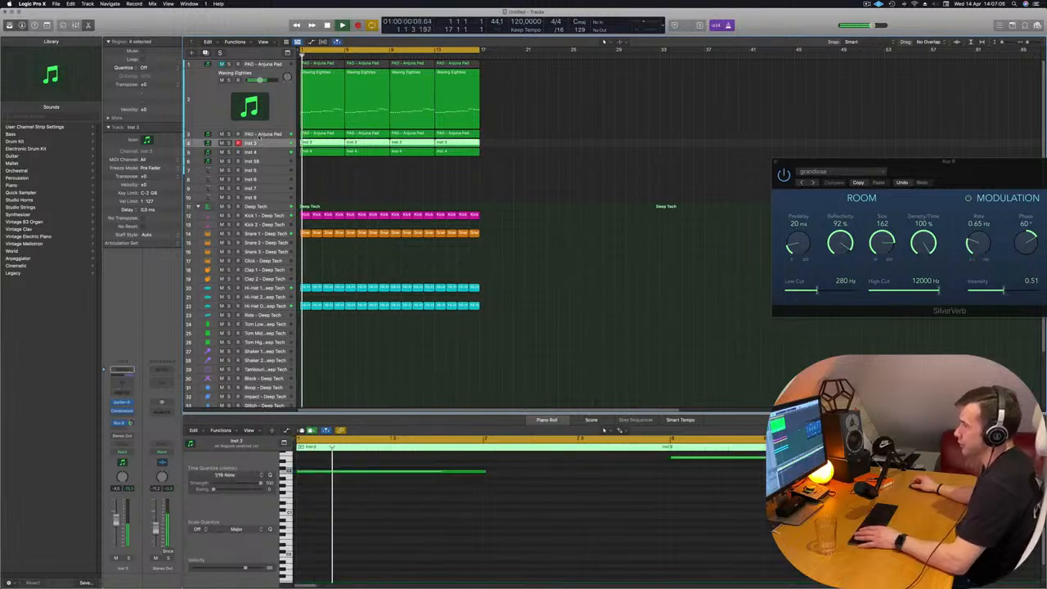
double_click(252, 142)
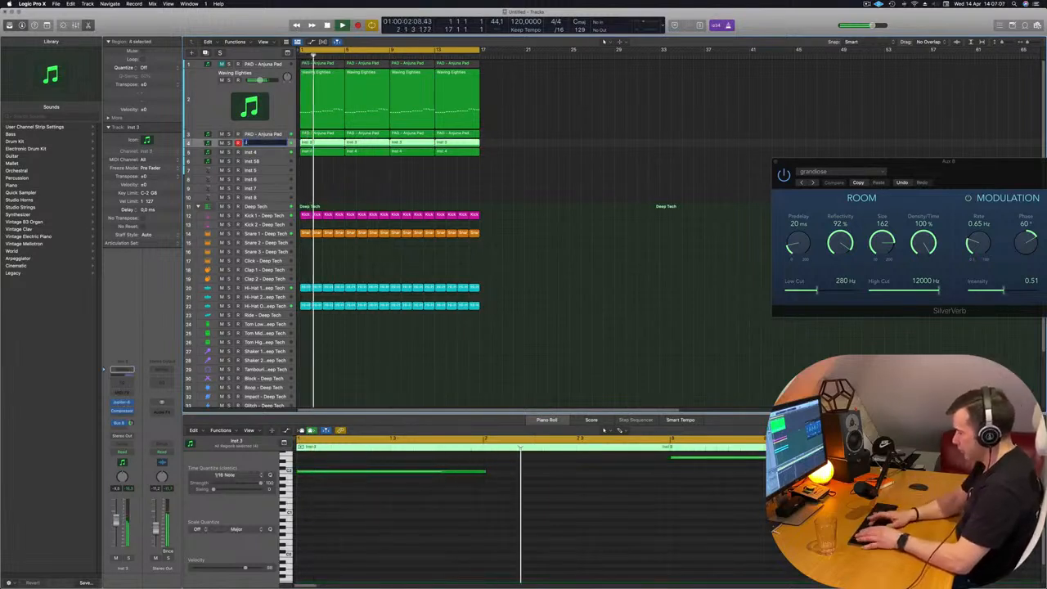
text(Jupi)
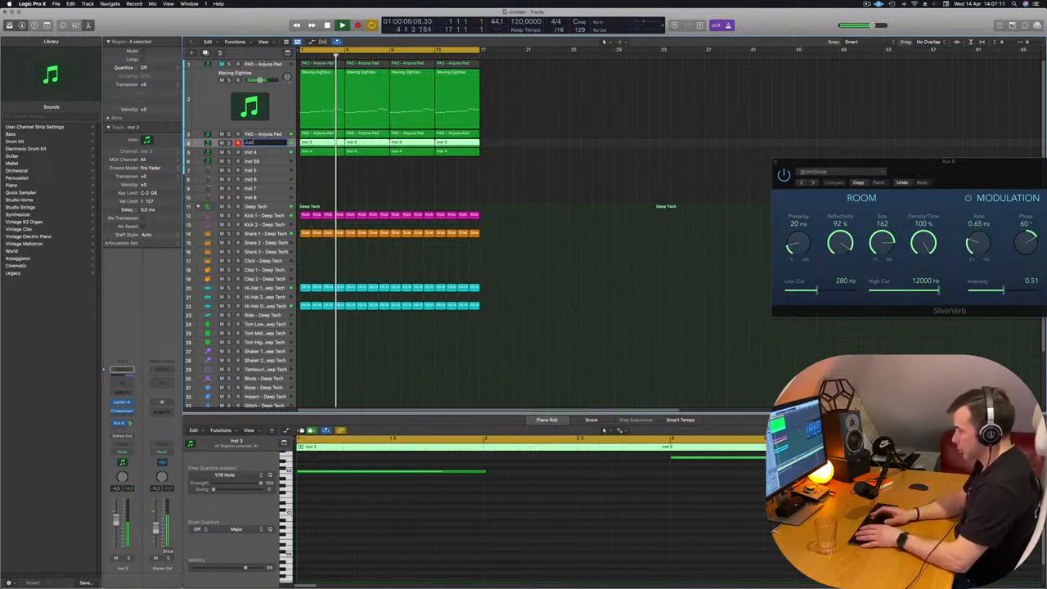
text(ter 8)
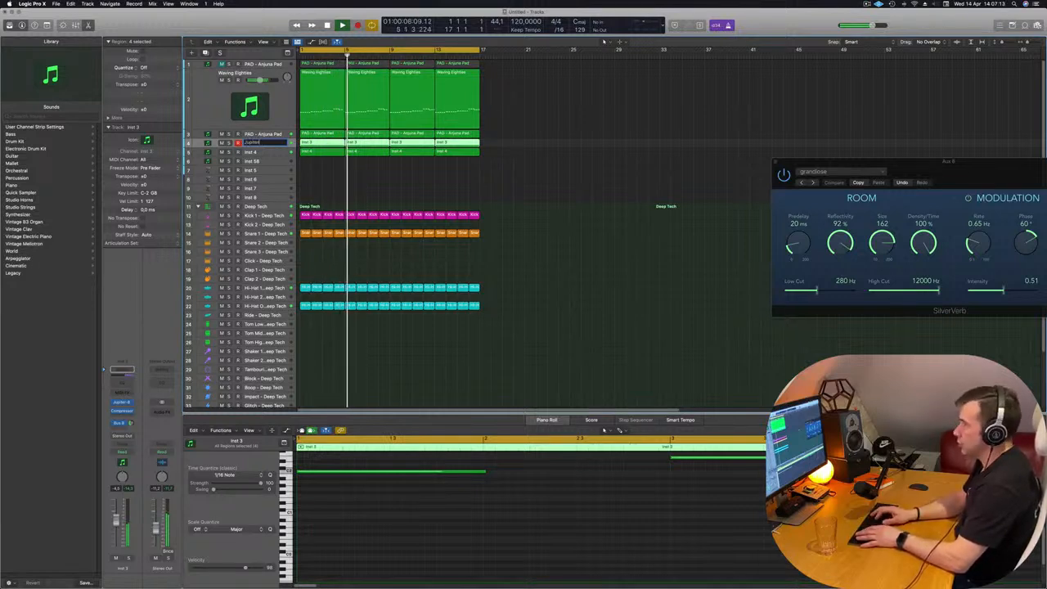
key(Return)
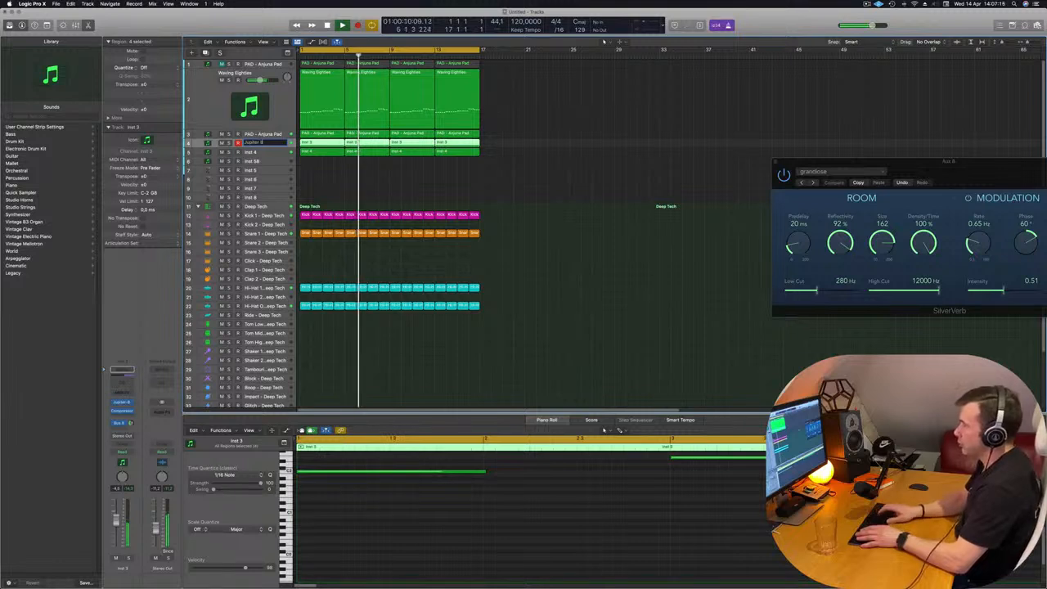
- Briefly solo the Inst 4 track to identify its sound and rename it as Polym
click(273, 152)
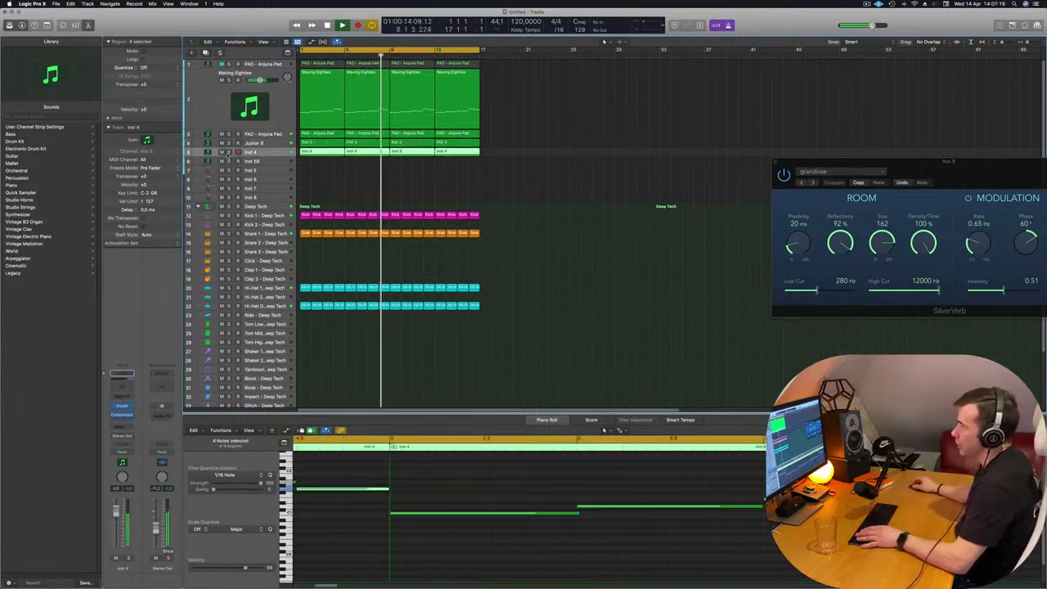
click(229, 152)
click(229, 152)
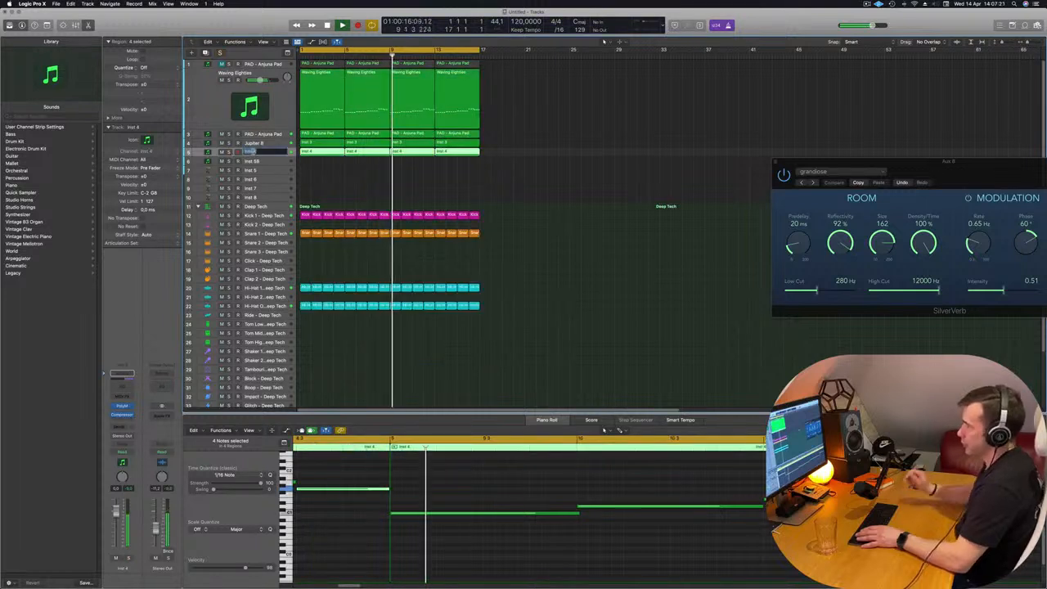
double_click(254, 152)
text(Polym)
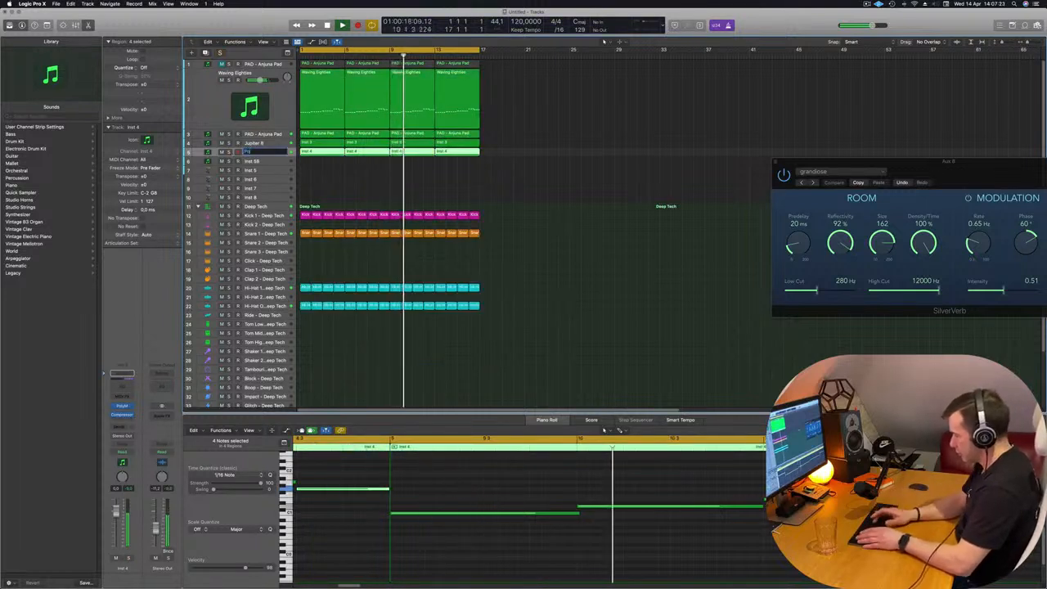
key(Return)
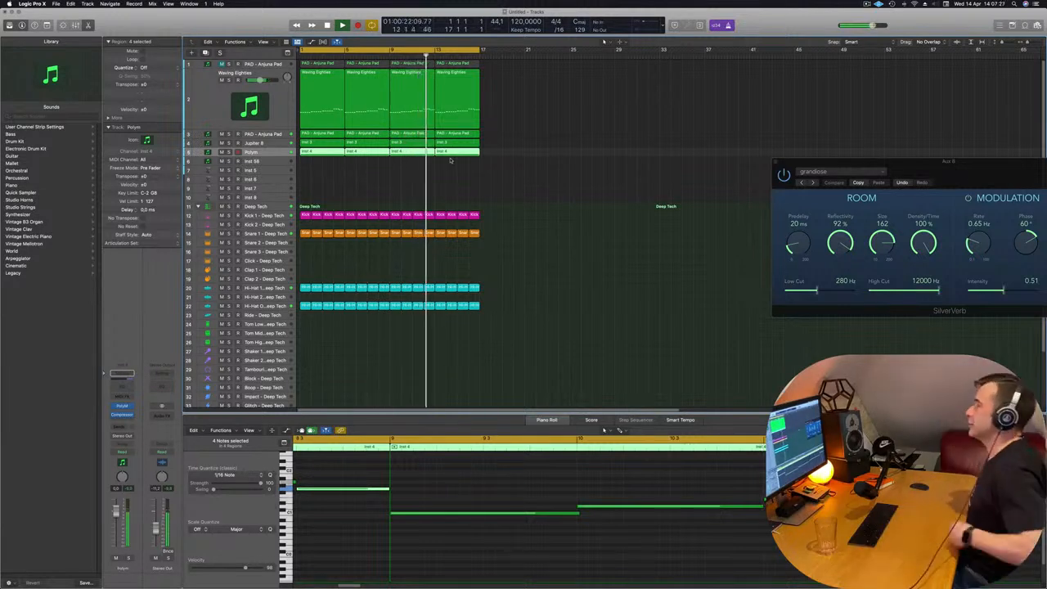
- Copy the first Hi-Hat Open region at bar 1 to the Tom High - Deep Tech track
scroll(359, 304, down, 1)
scroll(358, 305, down, 3)
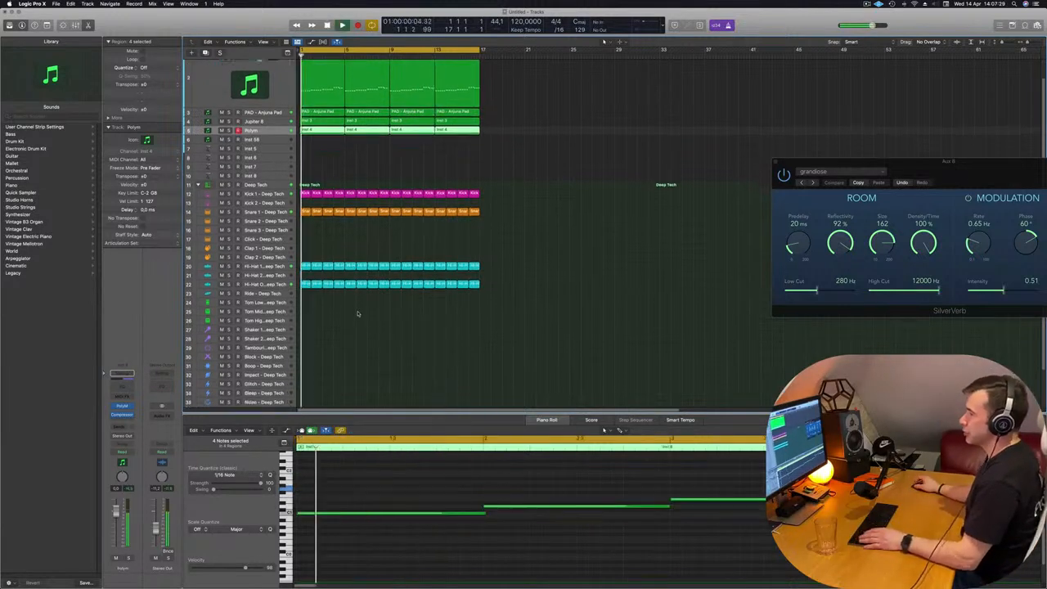
key(Return)
click(304, 271)
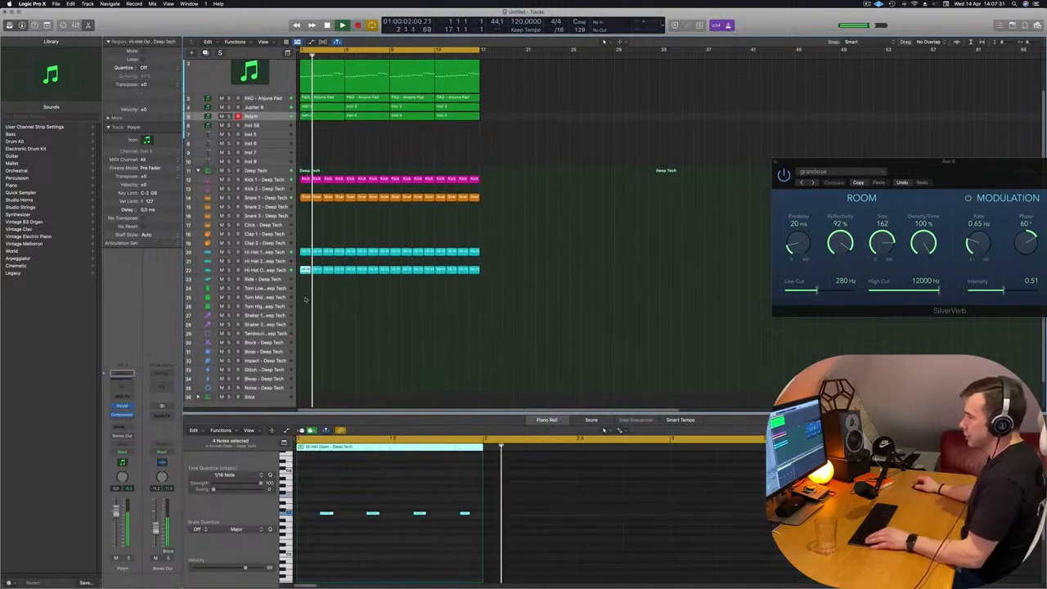
drag(304, 271, 305, 305)
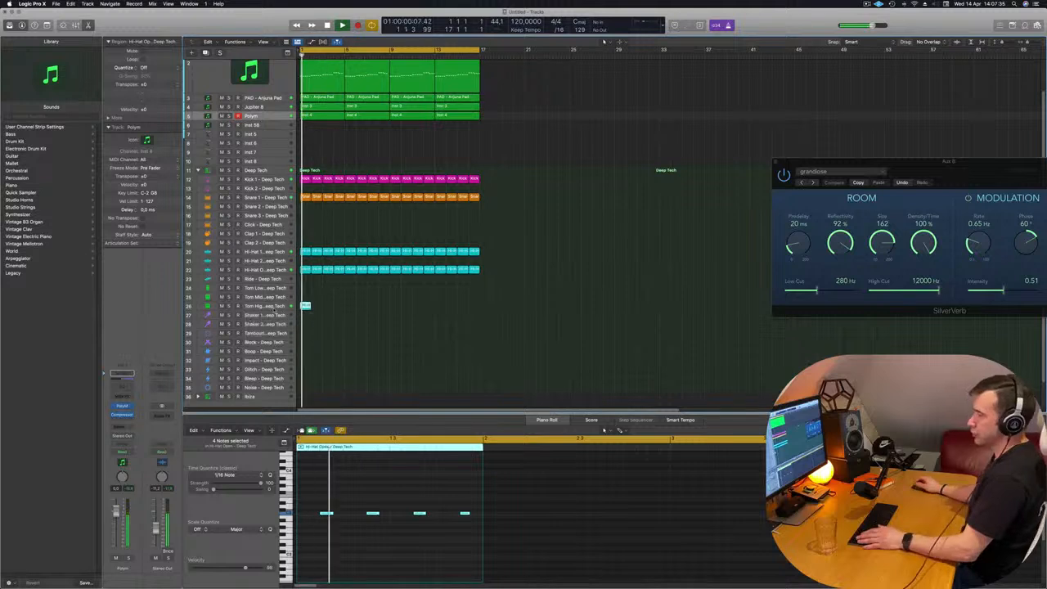
- Select the Tom High - Deep Tech track, transpose the copied region's four notes and shorten them to brief hits
click(274, 308)
key(space)
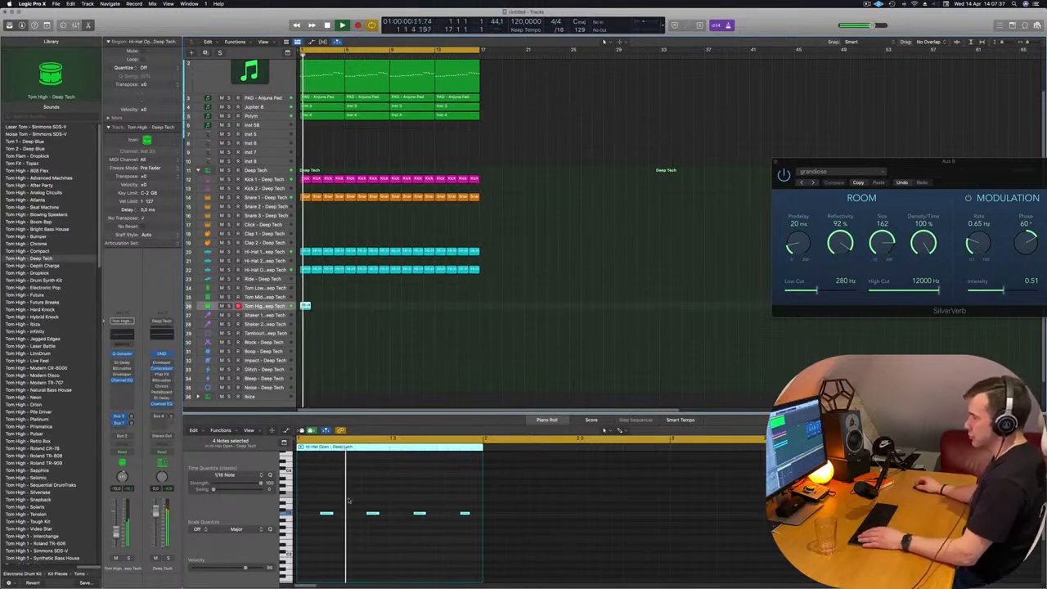
key(space)
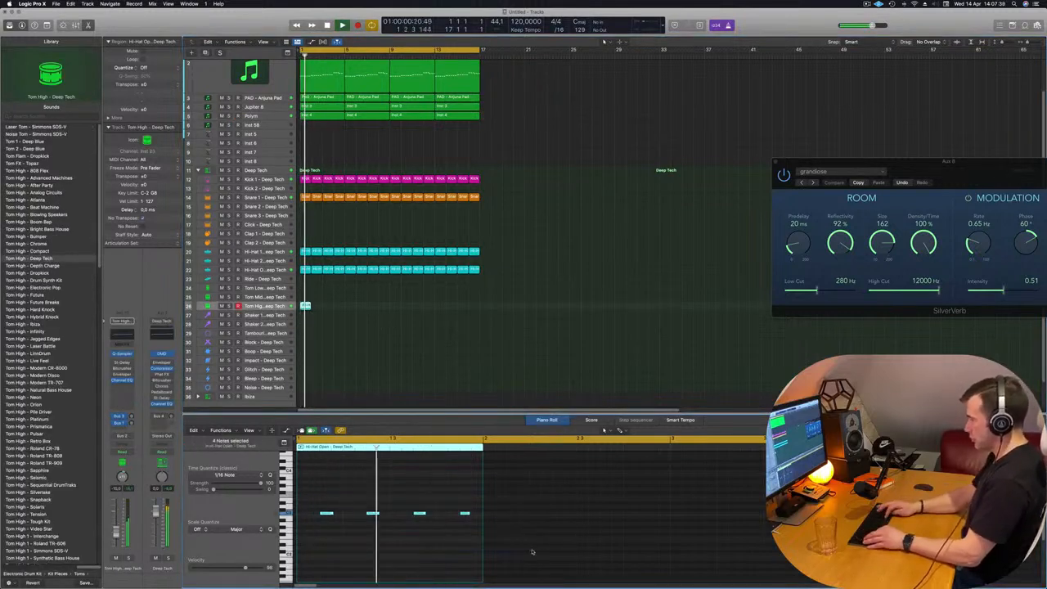
scroll(532, 552, up, 3)
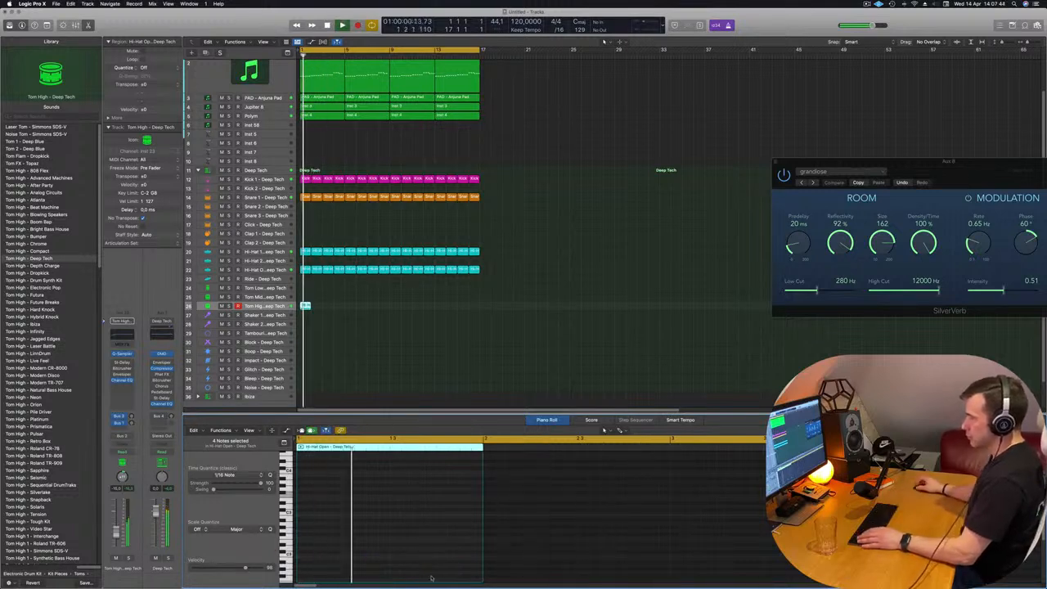
scroll(432, 572, down, 5)
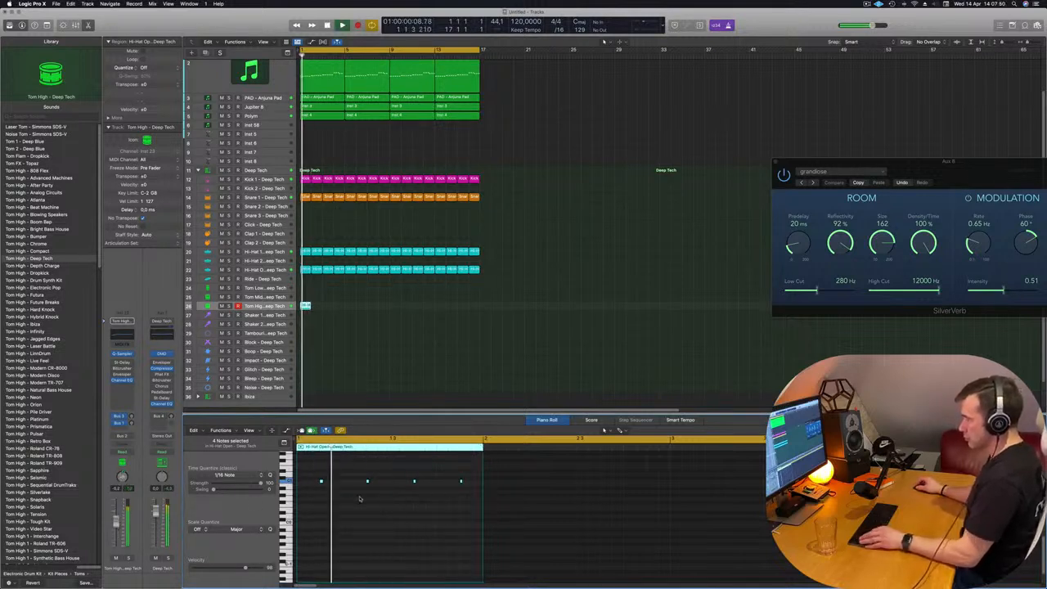
scroll(360, 498, up, 5)
scroll(364, 499, left, 3)
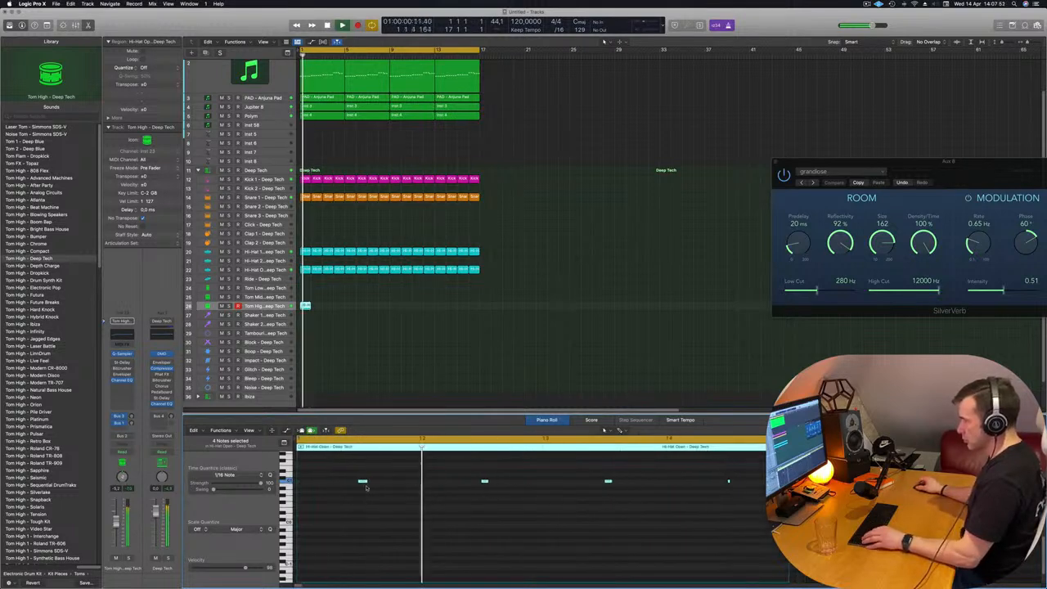
- Adjust the four short tom notes and duplicate them a sixteenth later, making a pair of hits in each beat
mouse_move(363, 482)
mouse_down()
mouse_move(383, 482)
mouse_move(362, 484)
mouse_move(374, 483)
mouse_up()
scroll(366, 503, down, 3)
scroll(386, 518, down, 2)
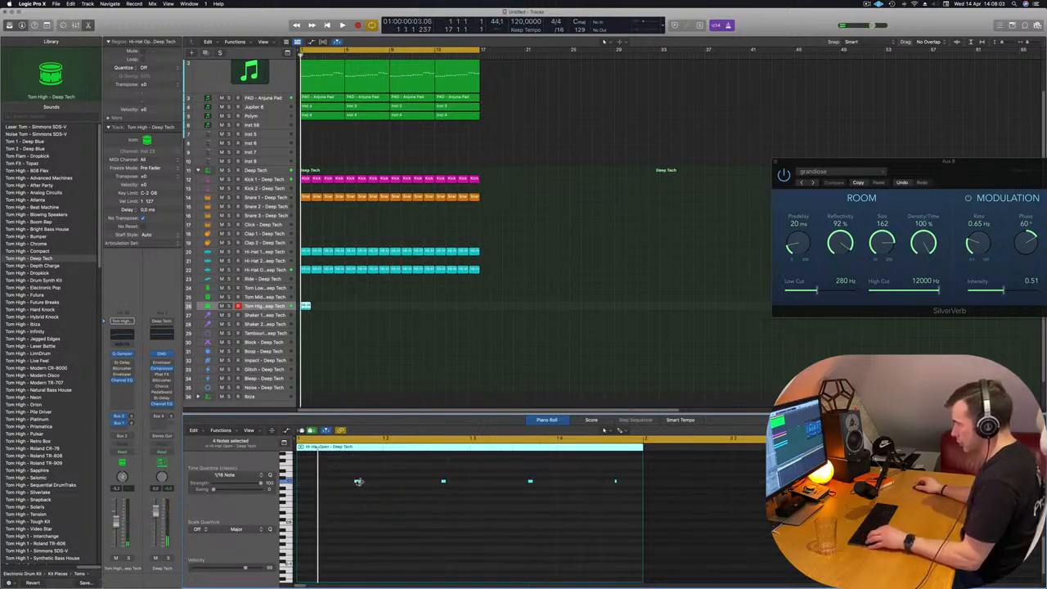
mouse_move(355, 482)
mouse_down()
mouse_move(342, 485)
mouse_move(367, 486)
mouse_up()
key(space)
scroll(420, 536, down, 2)
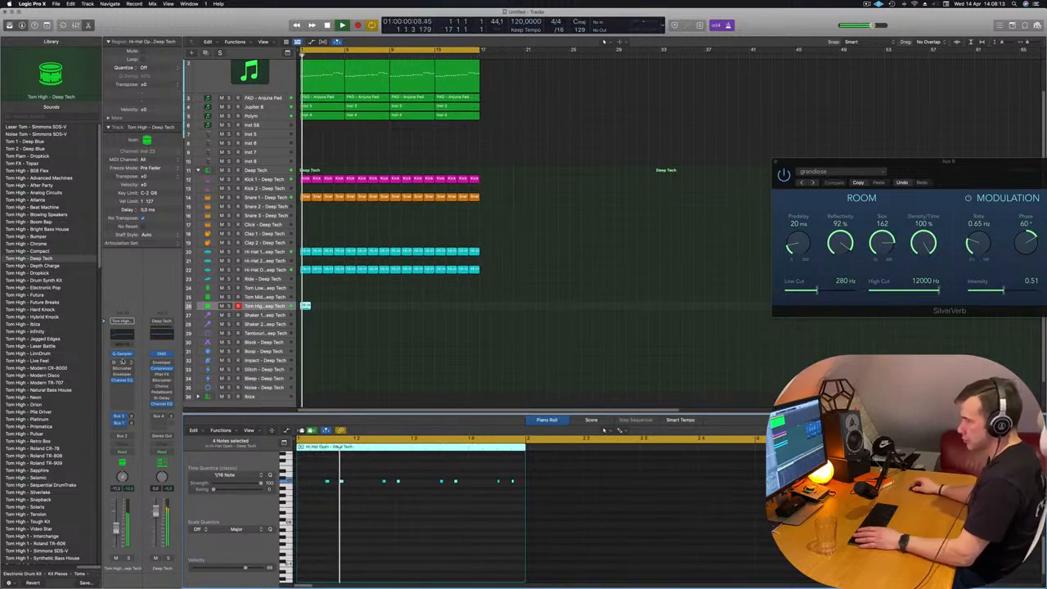
- Show the tom track's Bus 1 delay channel and briefly solo the tom to hear it with the effect
click(131, 423)
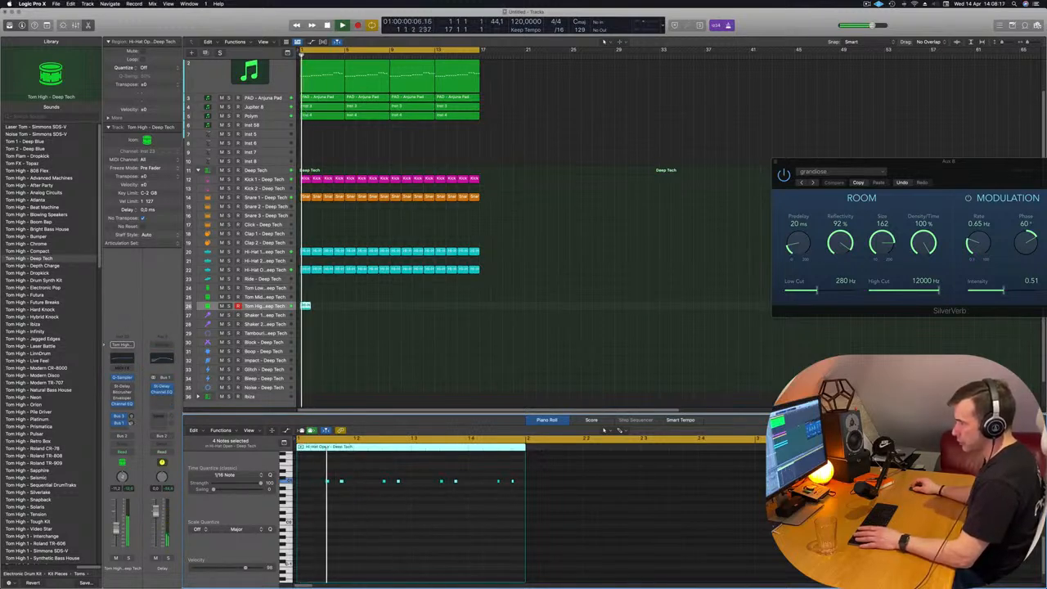
click(129, 558)
click(130, 559)
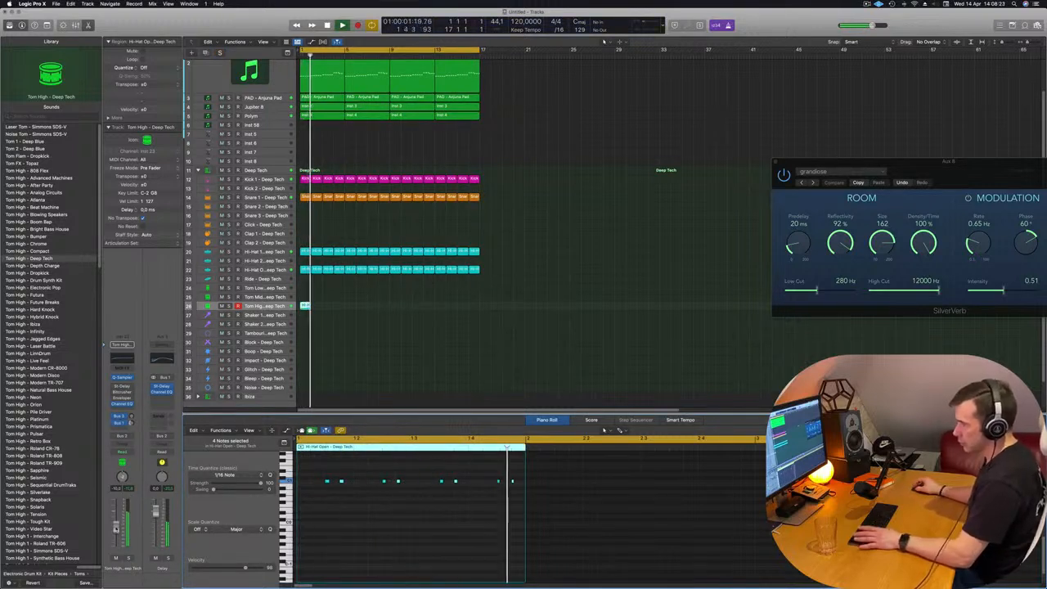
key(alt+shift+Right)
key(alt+shift+Right)
key(alt+shift+Right)
key(alt+shift+Right)
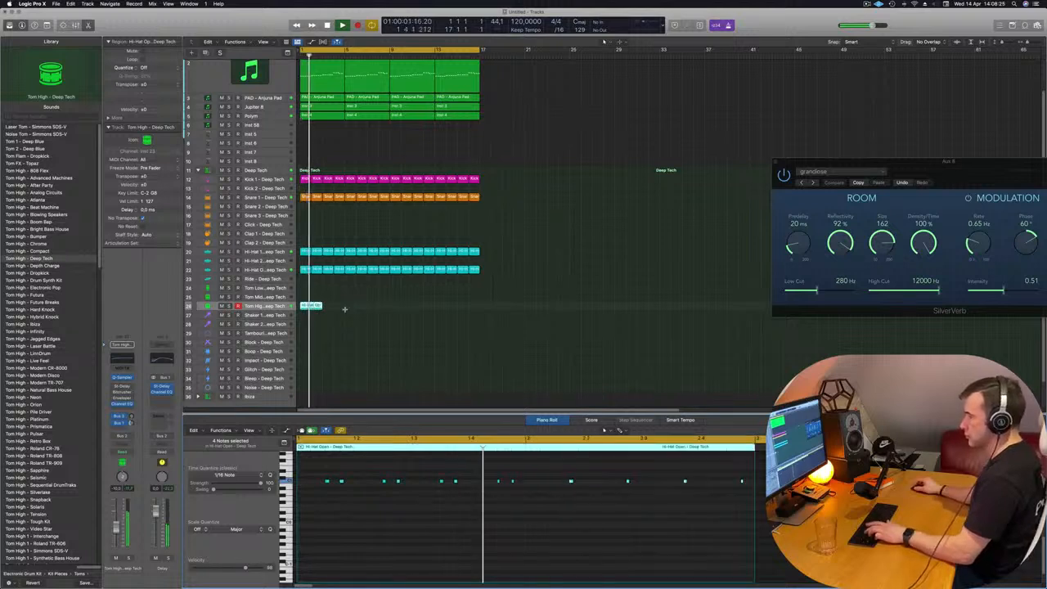
click(409, 315)
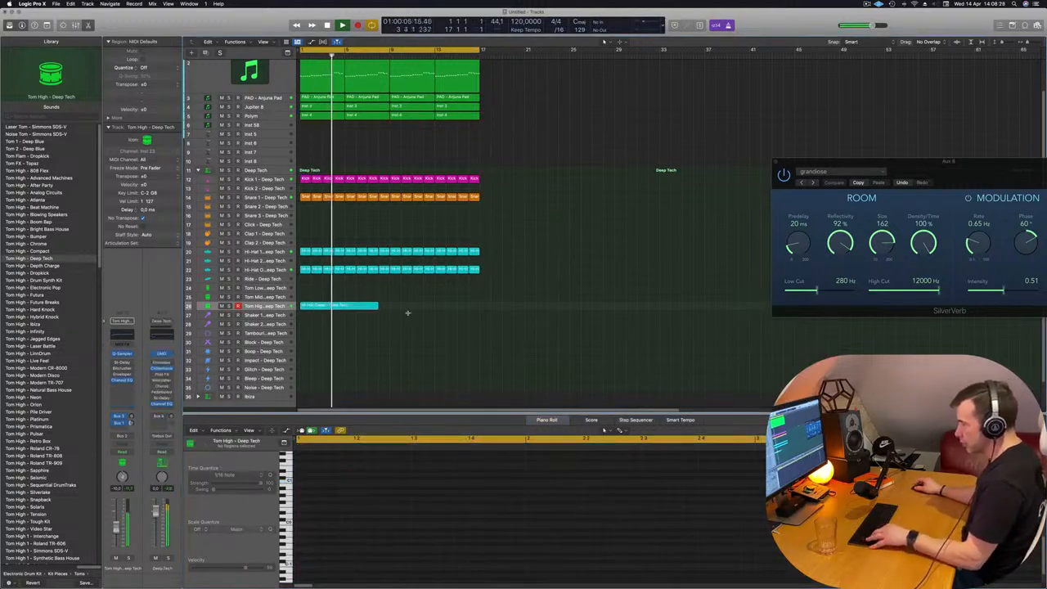
key(alt+shift+Left)
key(alt+shift+Left)
key(alt+shift+Left)
key(alt+shift+Left)
key(alt+shift+Left)
key(alt+shift+Left)
key(alt+shift+Left)
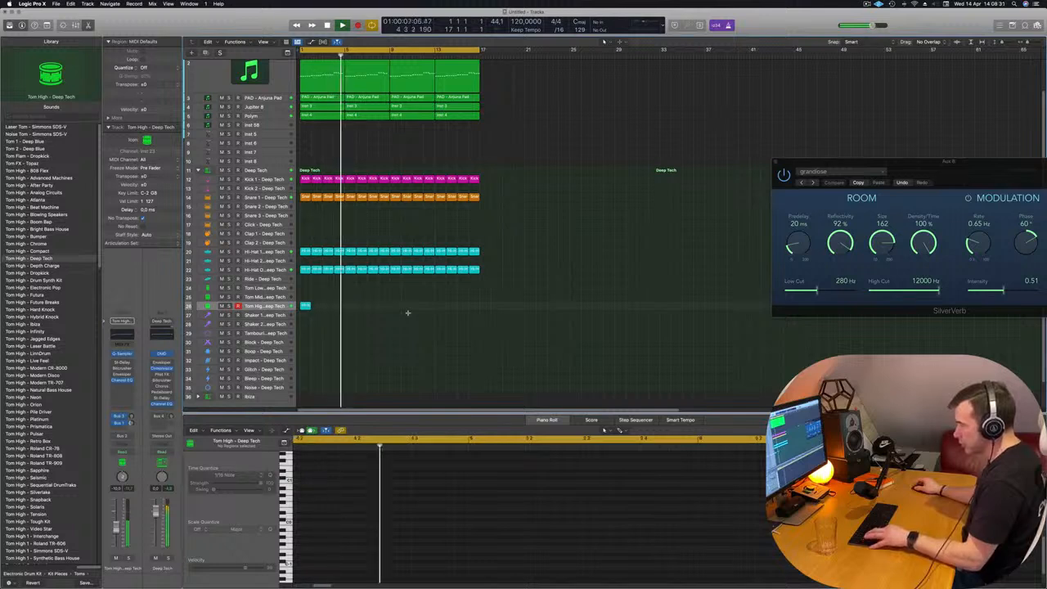
- Repeat the one-bar region on the Tom High - Deep Tech track until it fills the loop up to bar 17
click(304, 306)
key(super+r)
key(super+r)
key(super+r)
key(super+r)
key(super+r)
key(super+r)
key(super+r)
key(super+r)
key(super+r)
key(super+r)
key(super+r)
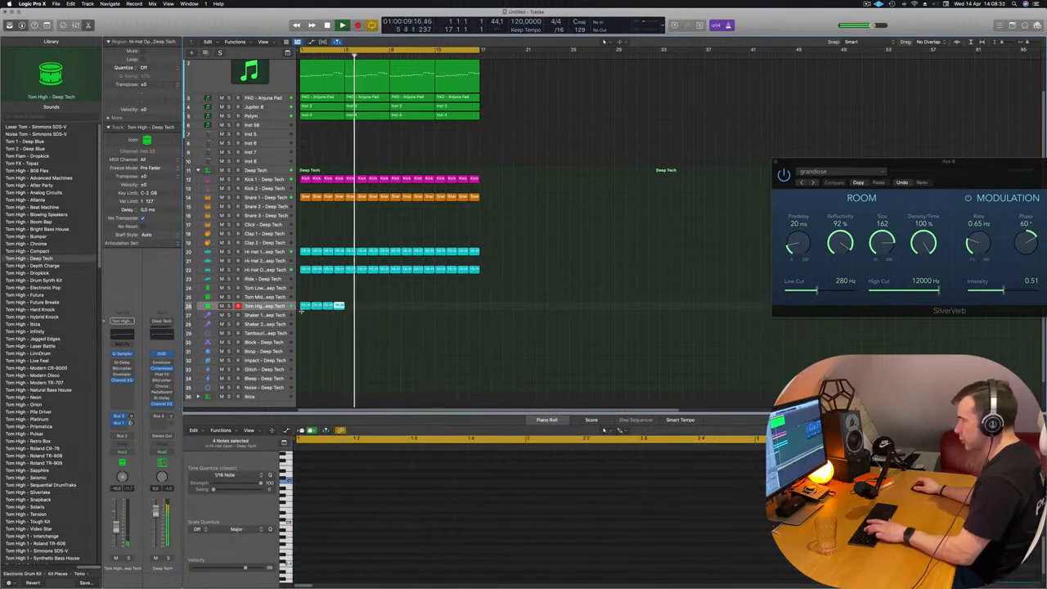
key(super+r)
key(super+r)
key(super+r)
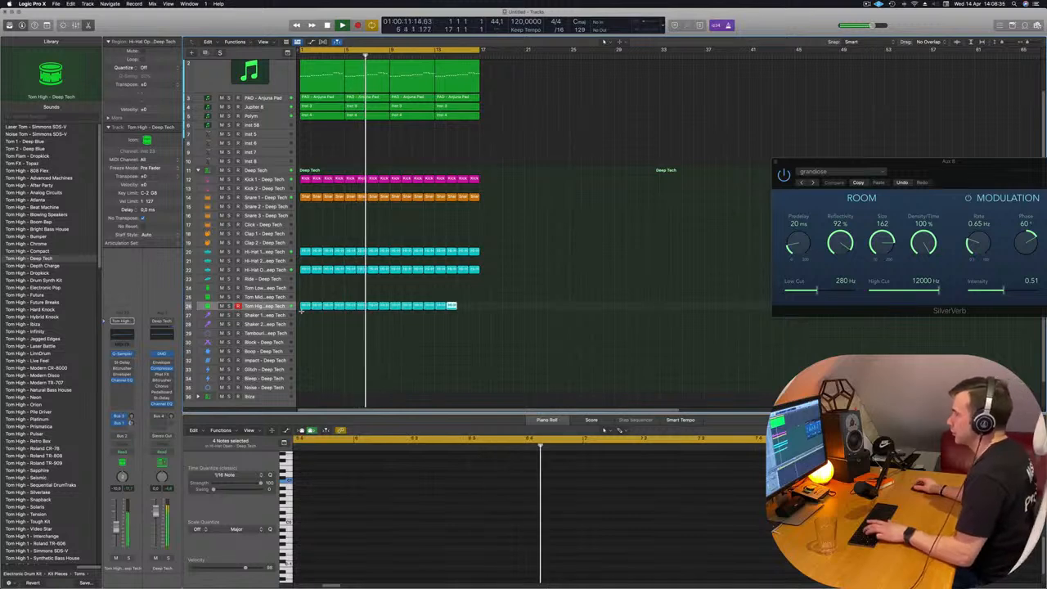
- Play the loop from the start, check the high tom with mute and solo, and lower its volume
key(Return)
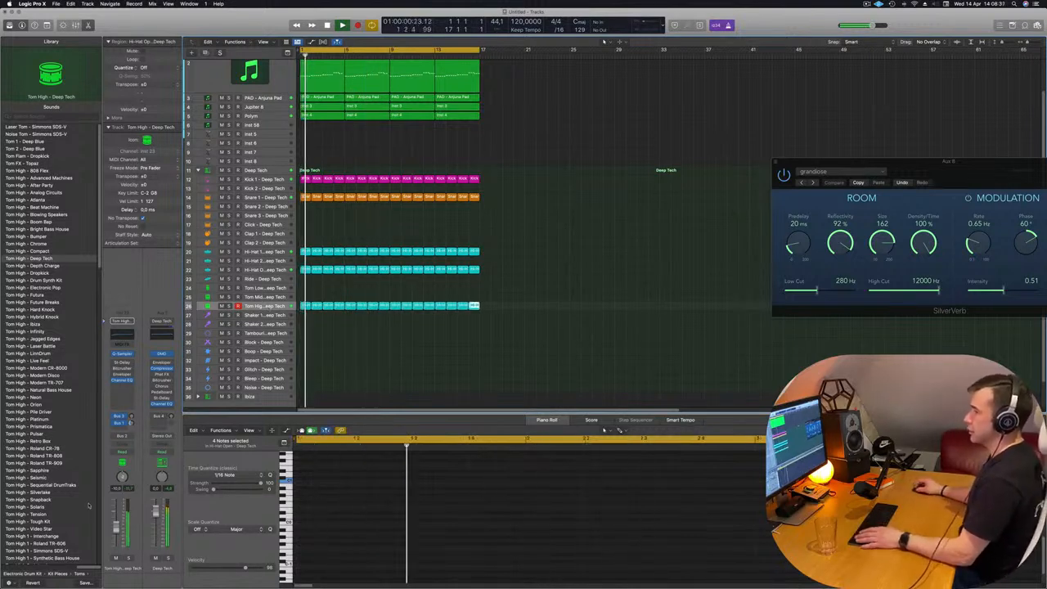
click(115, 558)
click(115, 558)
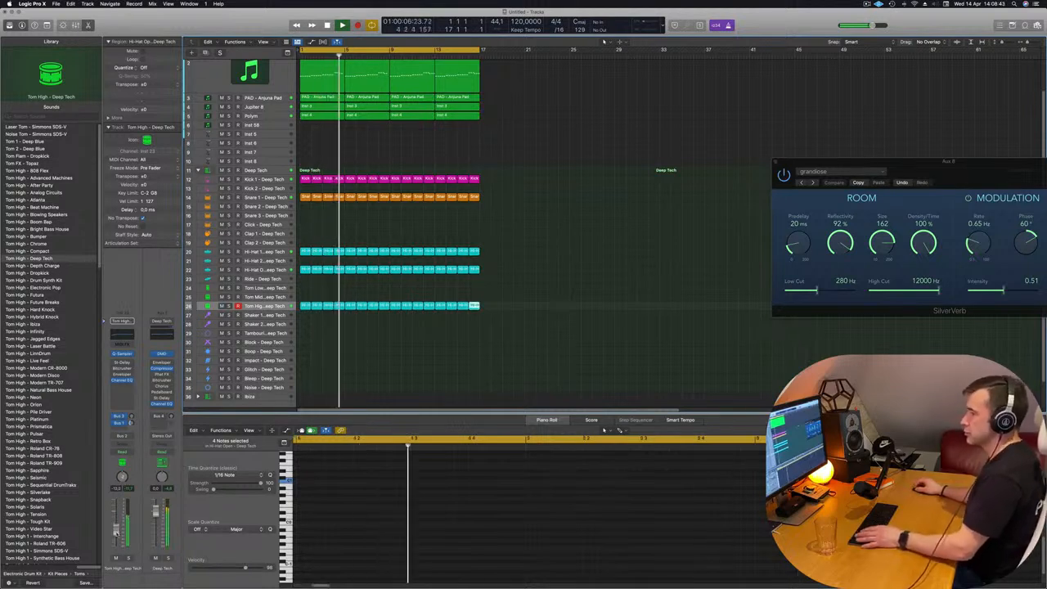
click(127, 559)
click(127, 559)
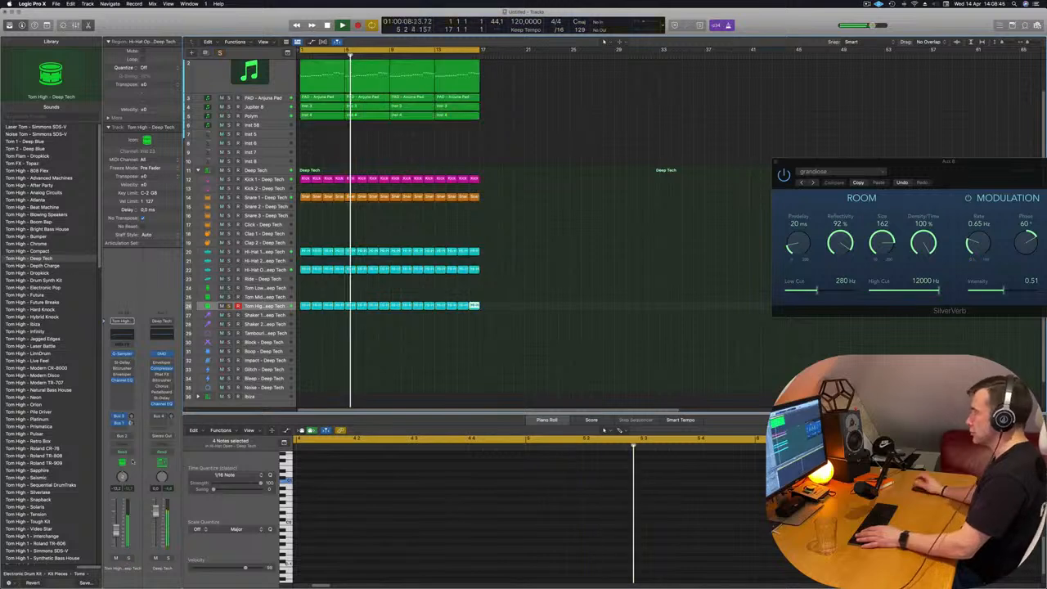
click(482, 356)
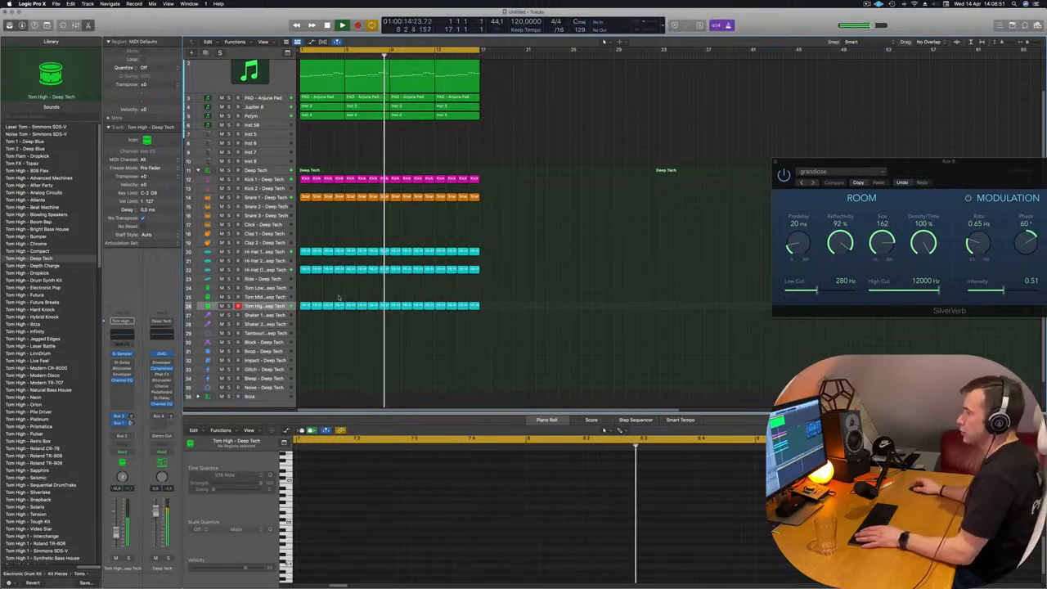
- Copy the first Kick 1 region to the Boop - Deep Tech track and reduce it to two off-beat notes late in the bar
click(304, 306)
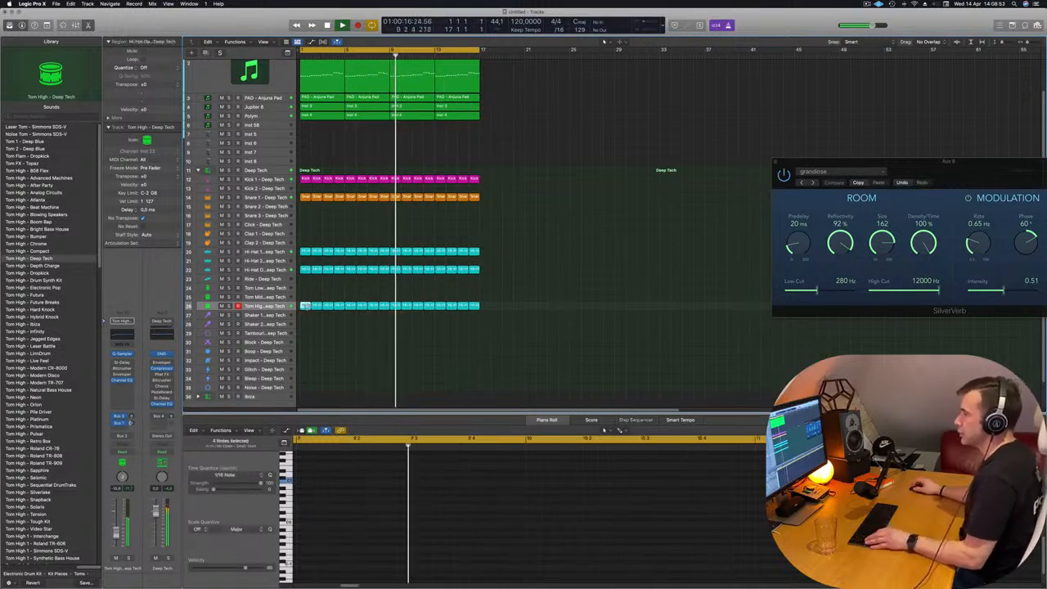
drag(304, 178, 305, 352)
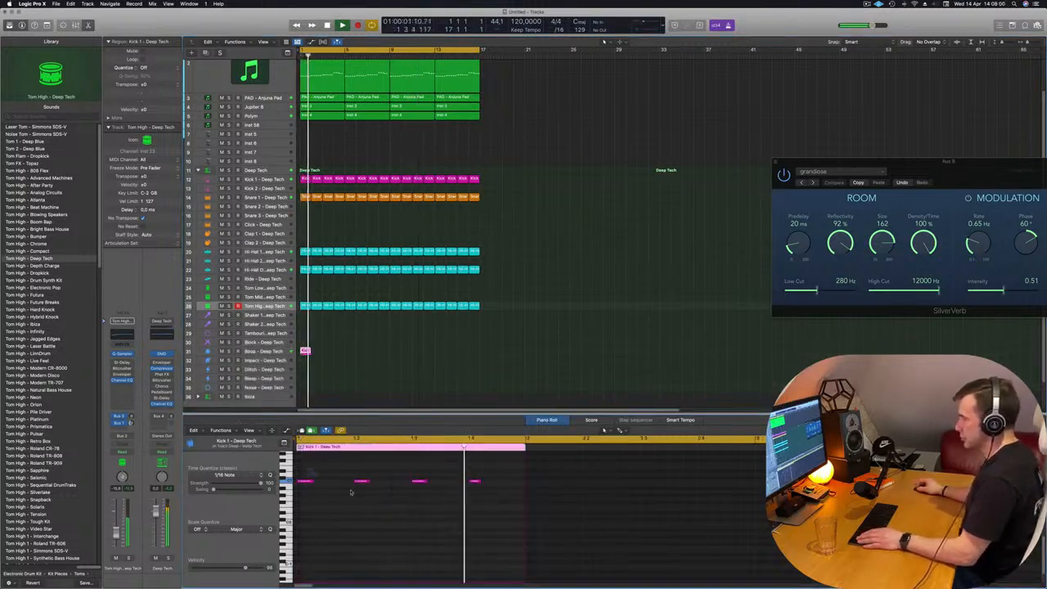
drag(295, 466, 370, 499)
key(BackSpace)
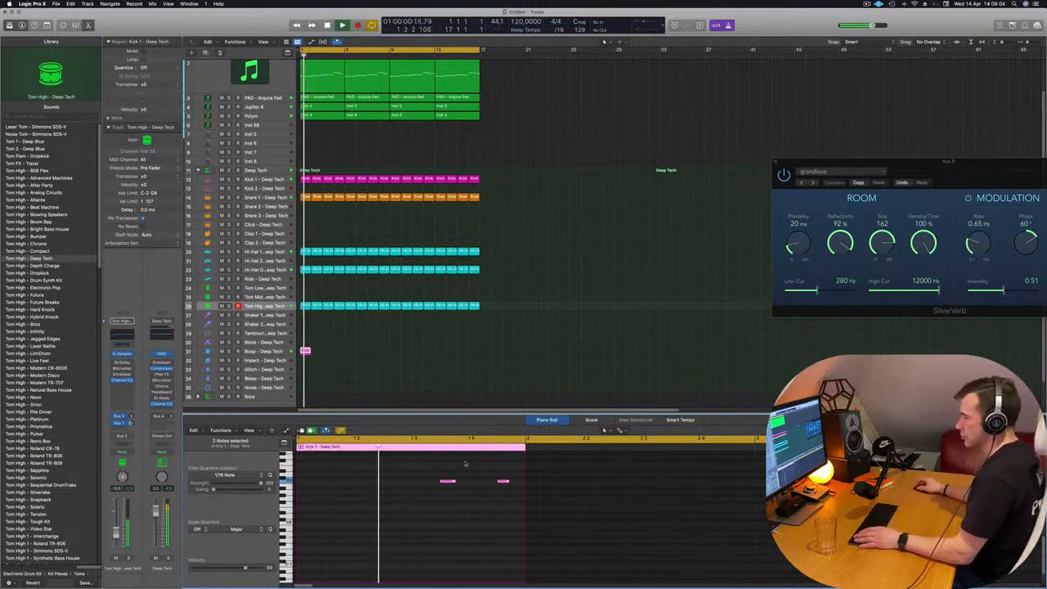
- Select the Boop - Deep Tech track, transpose the region's two notes and listen to the part
click(262, 351)
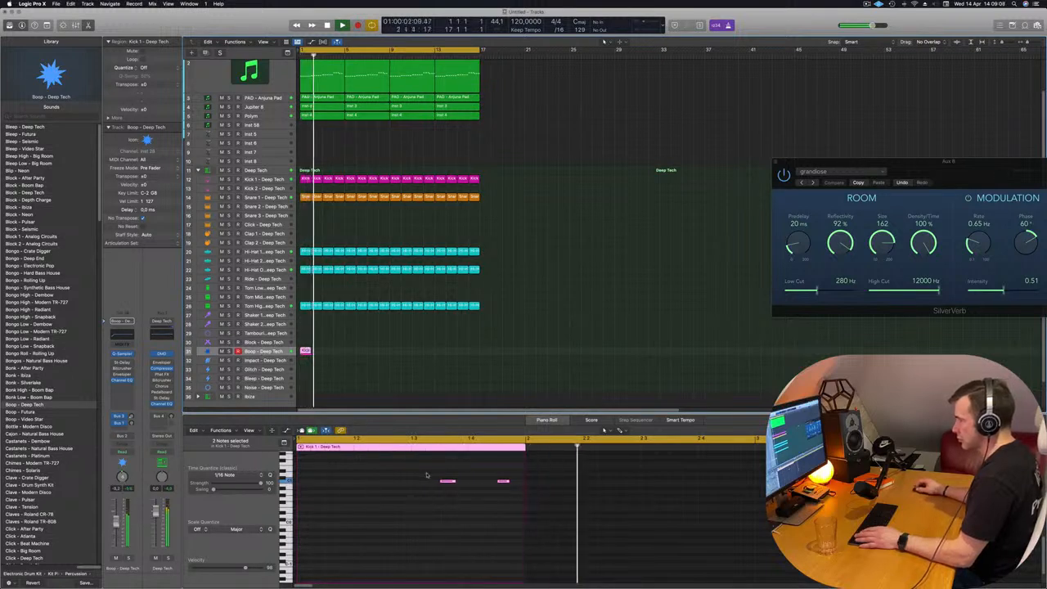
drag(427, 474, 522, 504)
key(space)
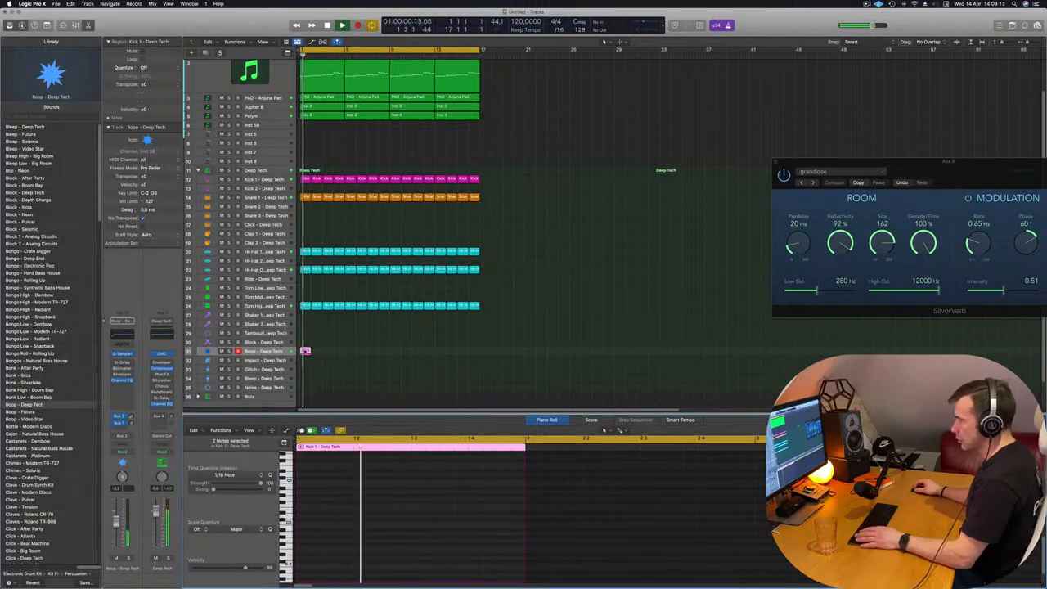
- Move the two-note region to the Impact - Deep Tech track and transpose its notes by octaves while listening
drag(304, 351, 308, 360)
click(277, 362)
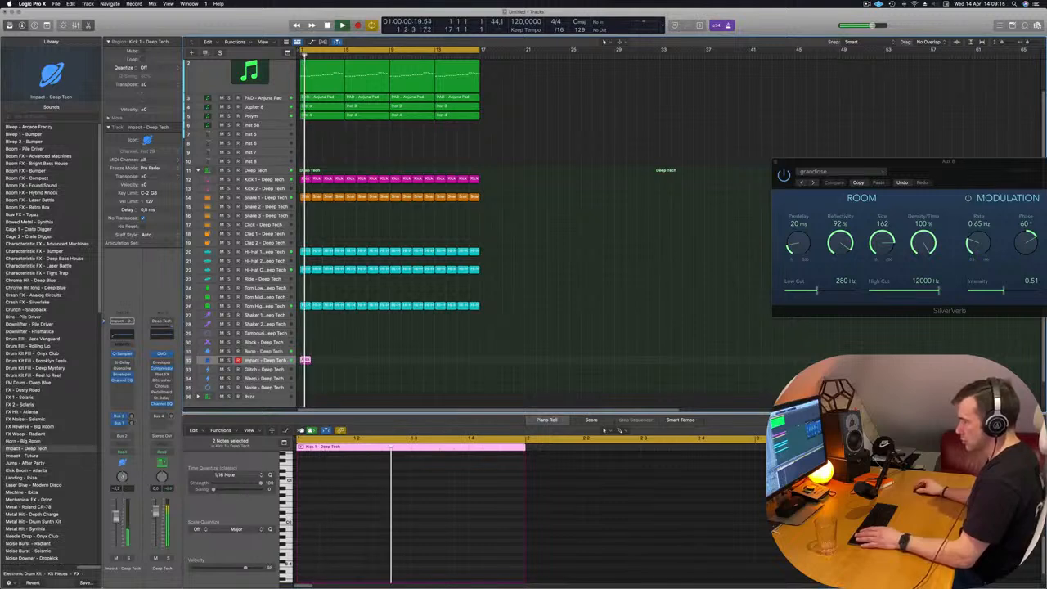
scroll(388, 526, up, 5)
scroll(378, 524, up, 3)
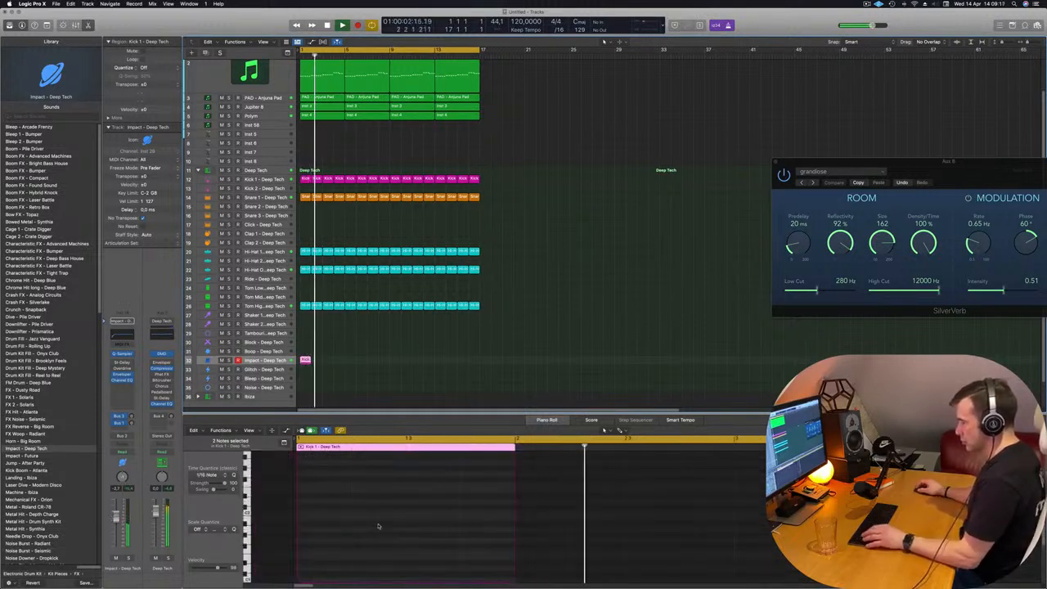
scroll(379, 526, up, 5)
scroll(379, 526, down, 5)
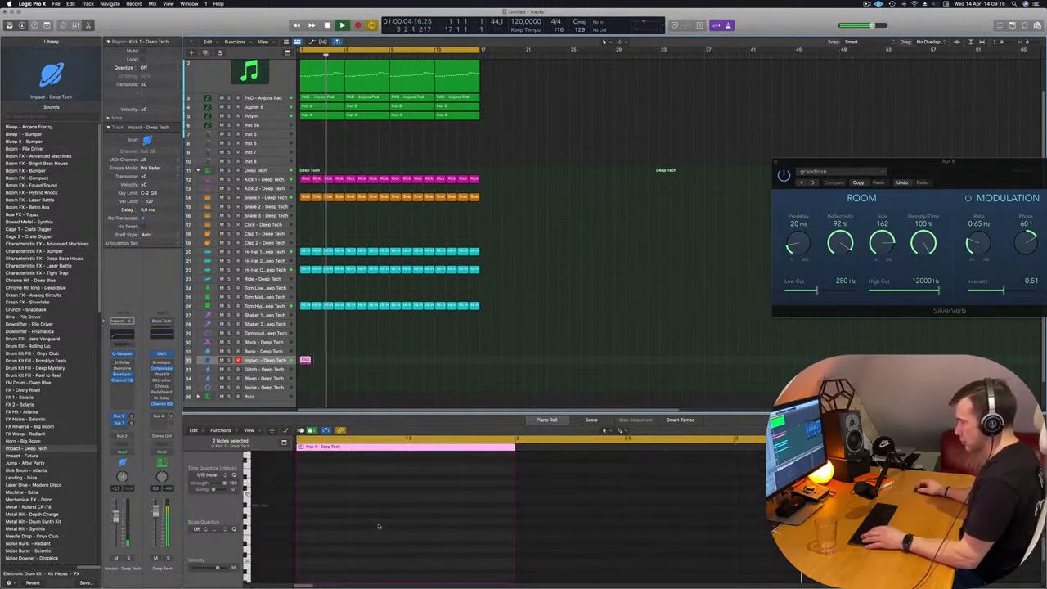
scroll(378, 526, up, 3)
drag(388, 516, 620, 522)
key(alt+shift+Down)
key(alt+shift+Down)
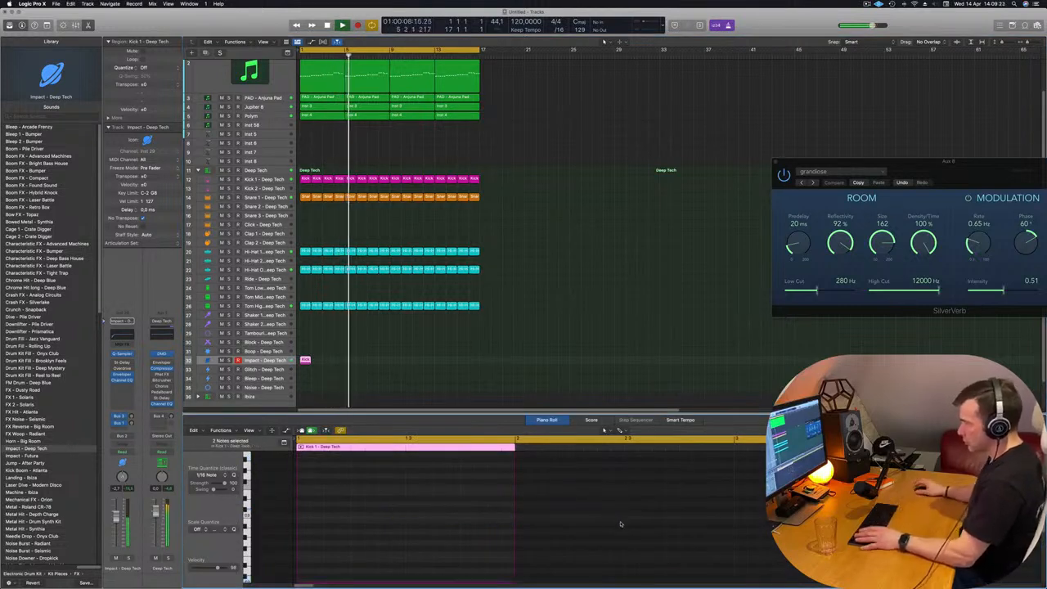
- Try the two-note region on the Tom Low - Deep Tech track and listen to it with the loop
key(Return)
scroll(335, 382, down, 1)
scroll(335, 382, down, 2)
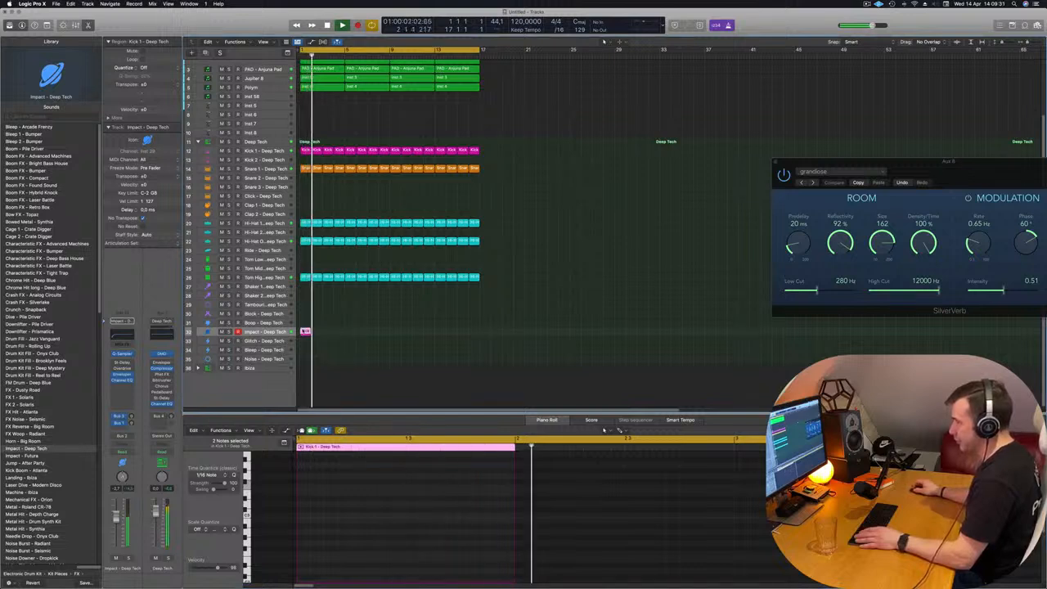
drag(305, 332, 305, 260)
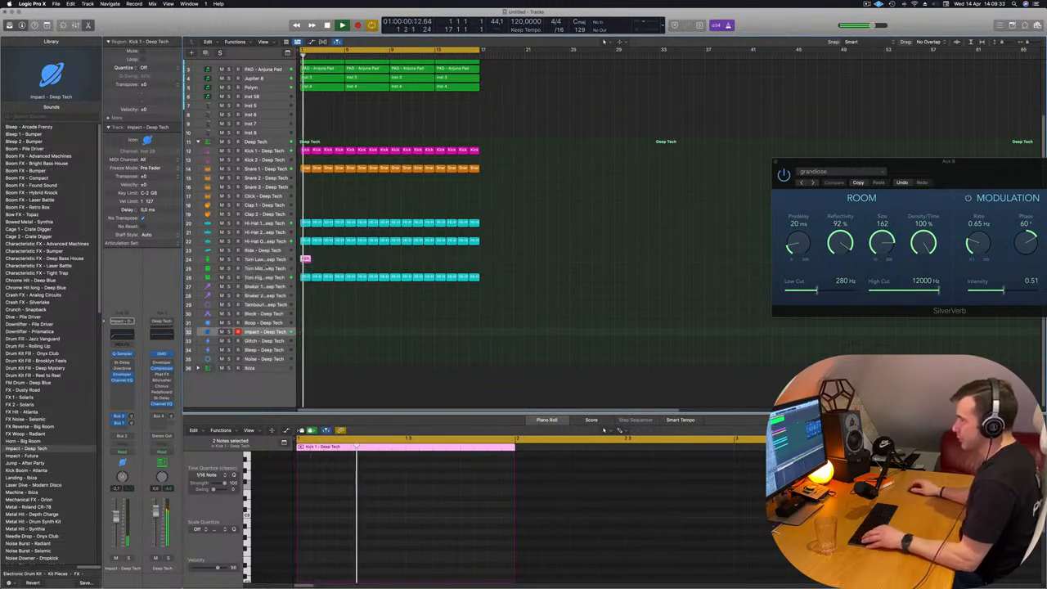
scroll(308, 258, down, 2)
scroll(308, 259, up, 3)
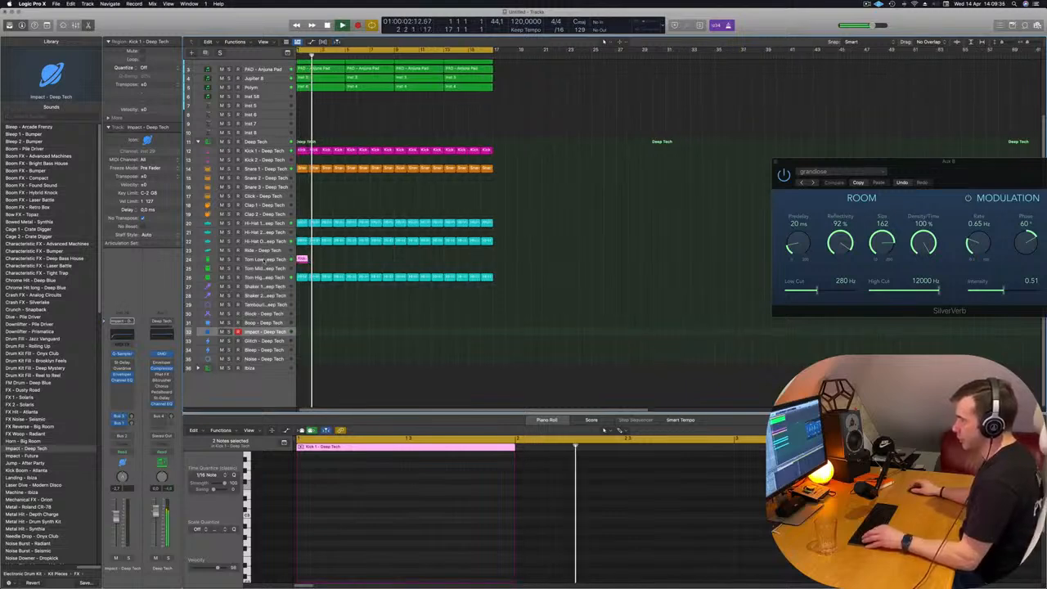
click(307, 257)
key(space)
key(space)
- Move the two-note region to the Tom Mid - Deep Tech track and repeat it up to bar 17
drag(305, 259, 305, 268)
key(space)
key(space)
click(271, 268)
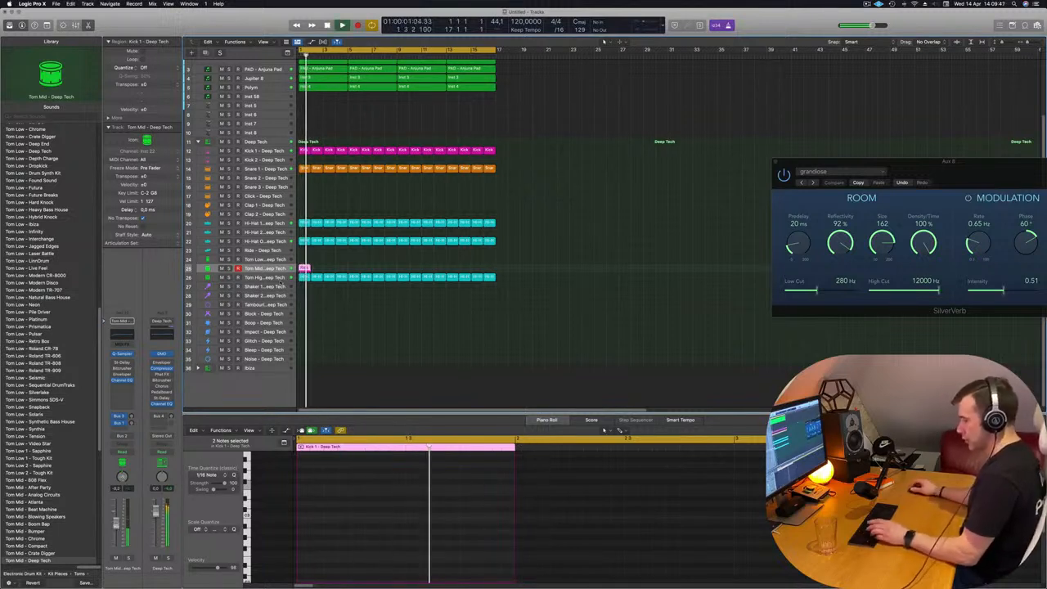
key(super+r)
key(super+r)
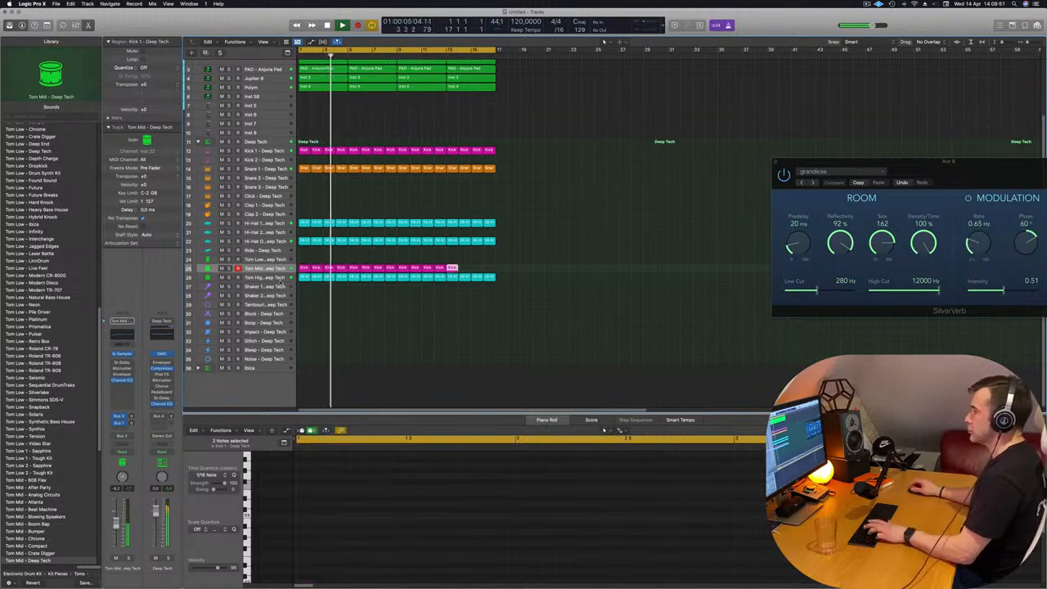
scroll(467, 355, down, 3)
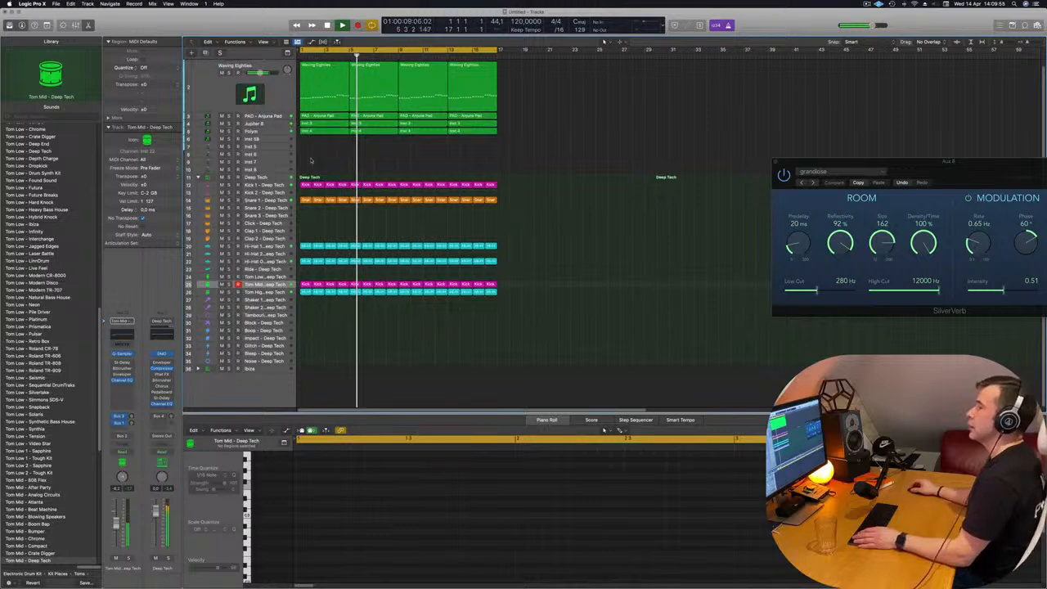
- Duplicate the Jupiter 8 track with its instrument settings, placing the new track directly below the original
key(Return)
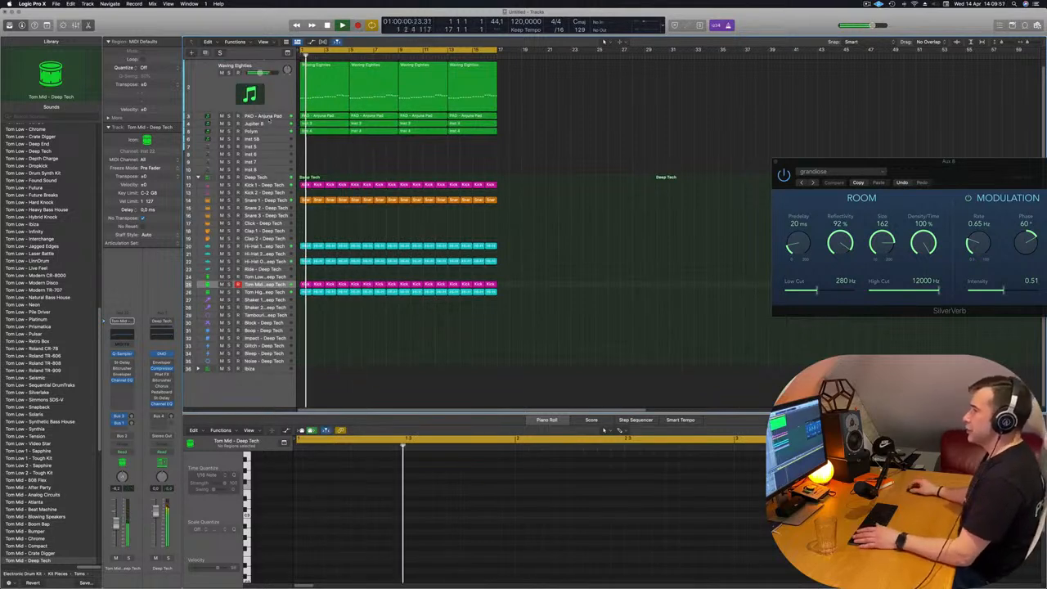
click(270, 123)
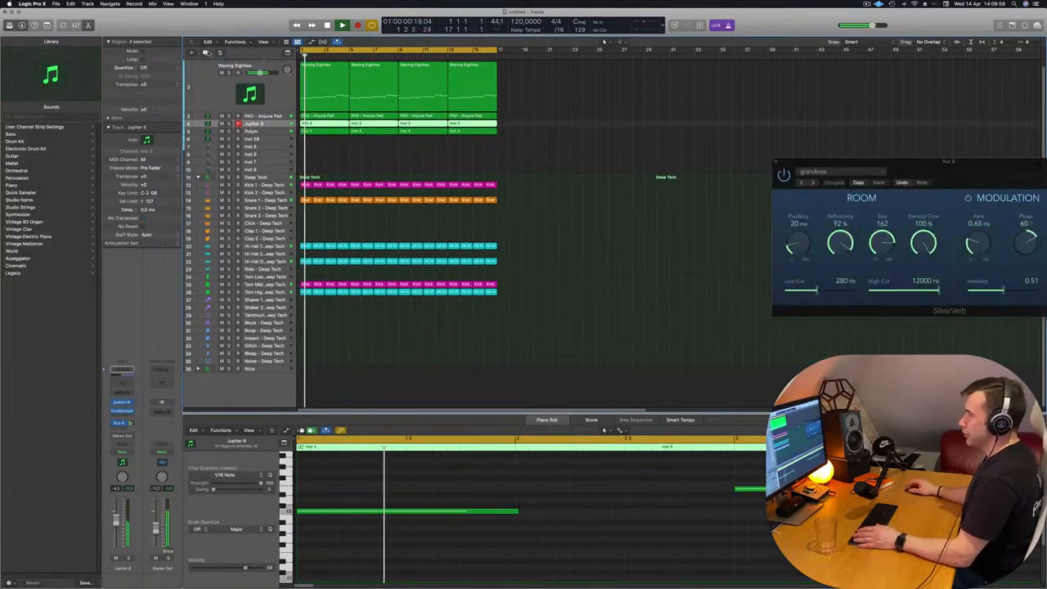
click(205, 53)
key(space)
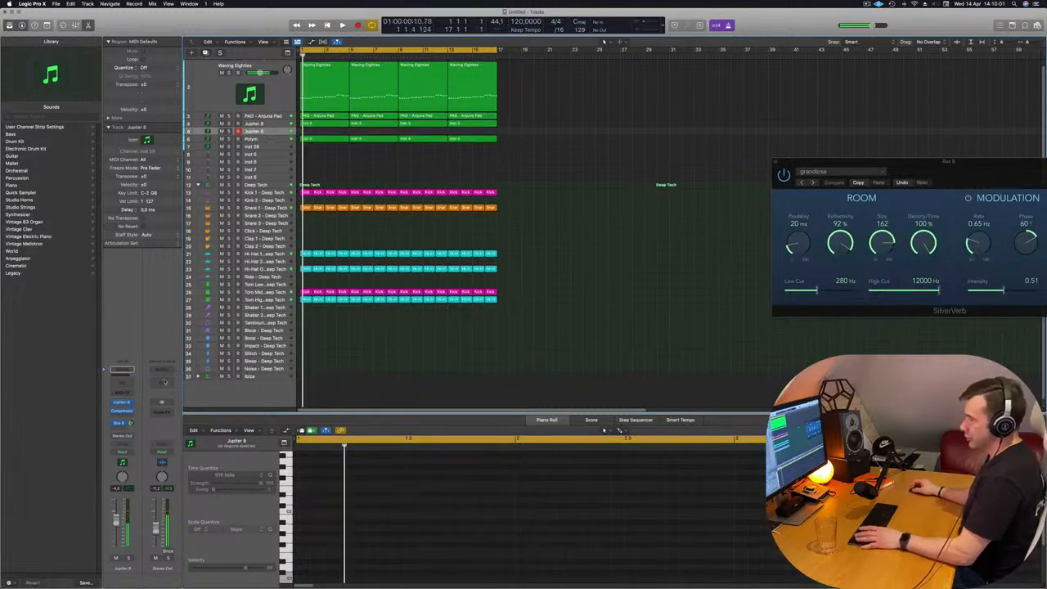
- Open the duplicated track's Jupiter 8 instrument, load the Strange Pad preset and restart playback of the loop
key(Return)
click(122, 403)
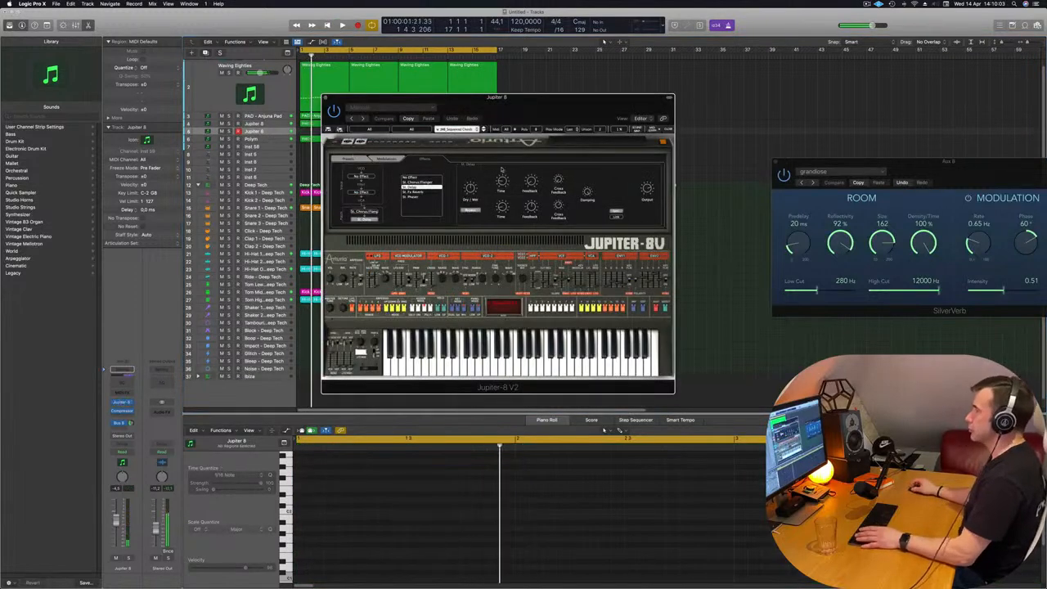
key(Return)
drag(458, 98, 539, 95)
key(Return)
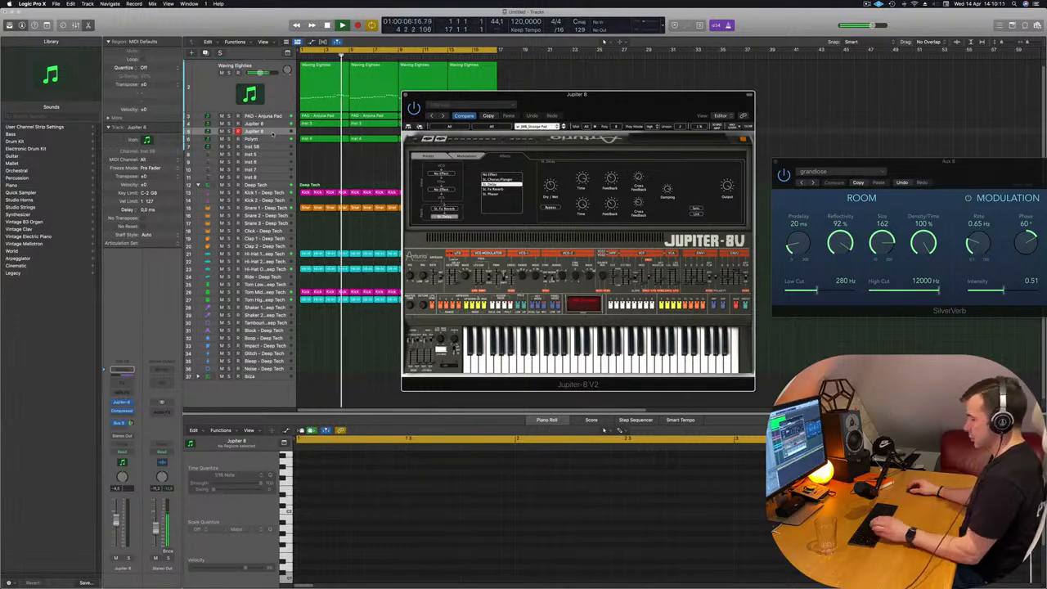
- Open Musical Typing and play notes on the new Jupiter 8 track to audition the pad over the loop
key(super+k)
drag(640, 111, 520, 126)
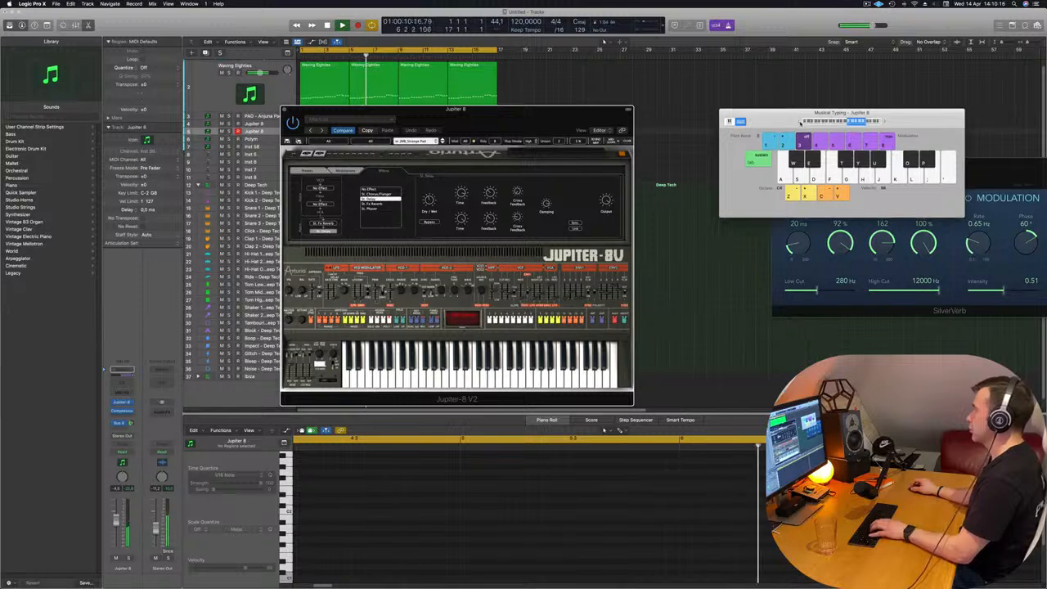
key(j)
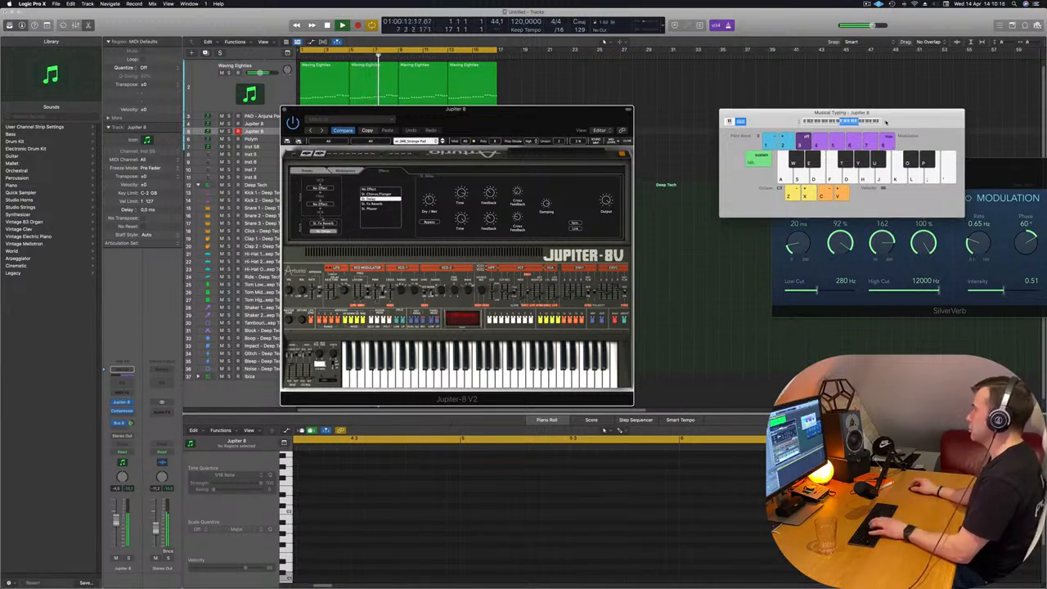
key(h)
key(j)
key(g)
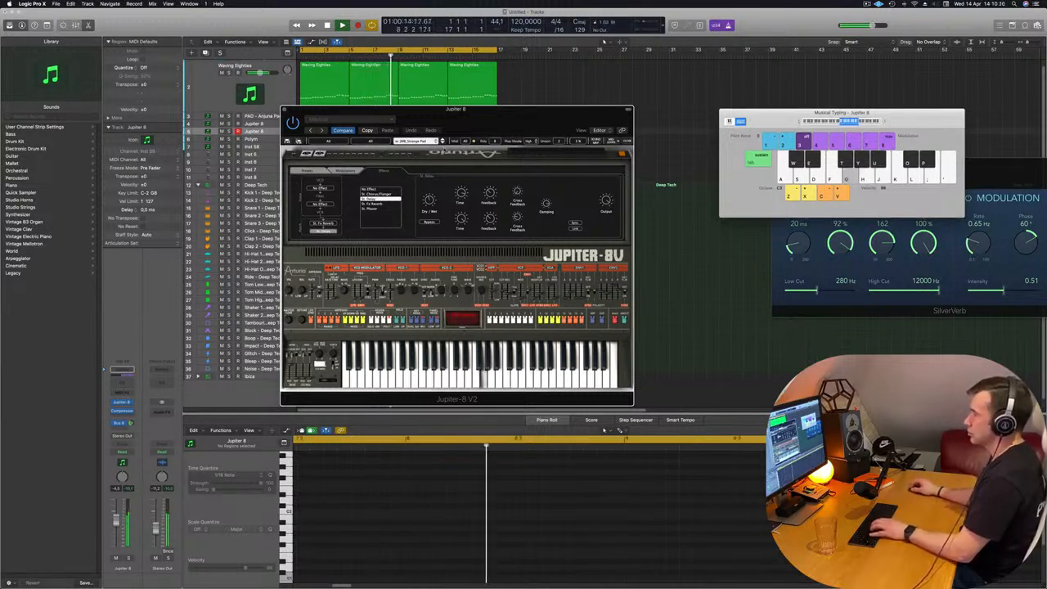
- Switch the new Jupiter 8 to the next preset, play a few notes and show its Bus 8 reverb channel
click(442, 141)
key(h)
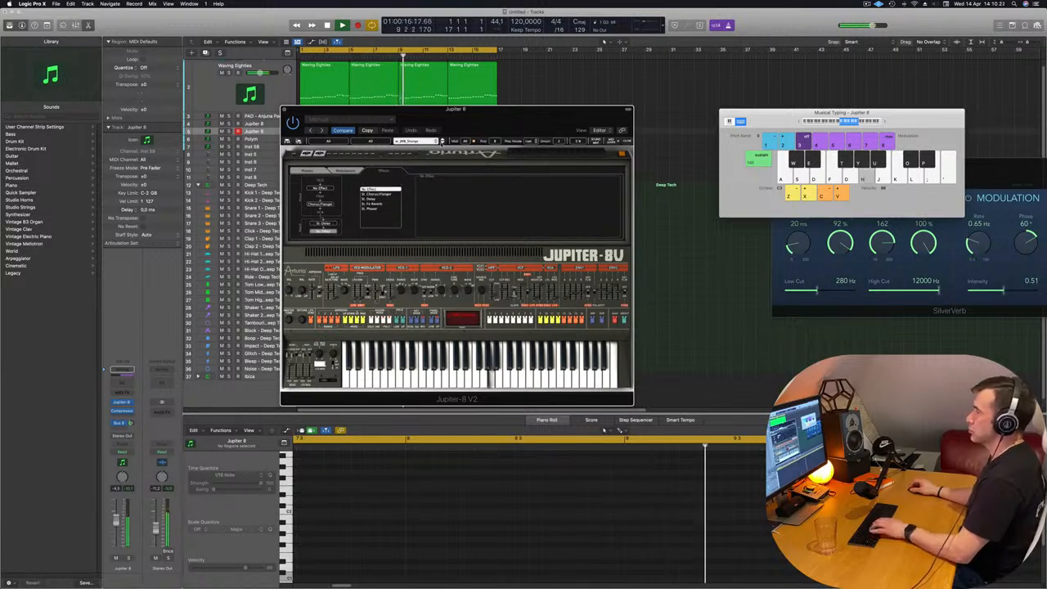
key(d)
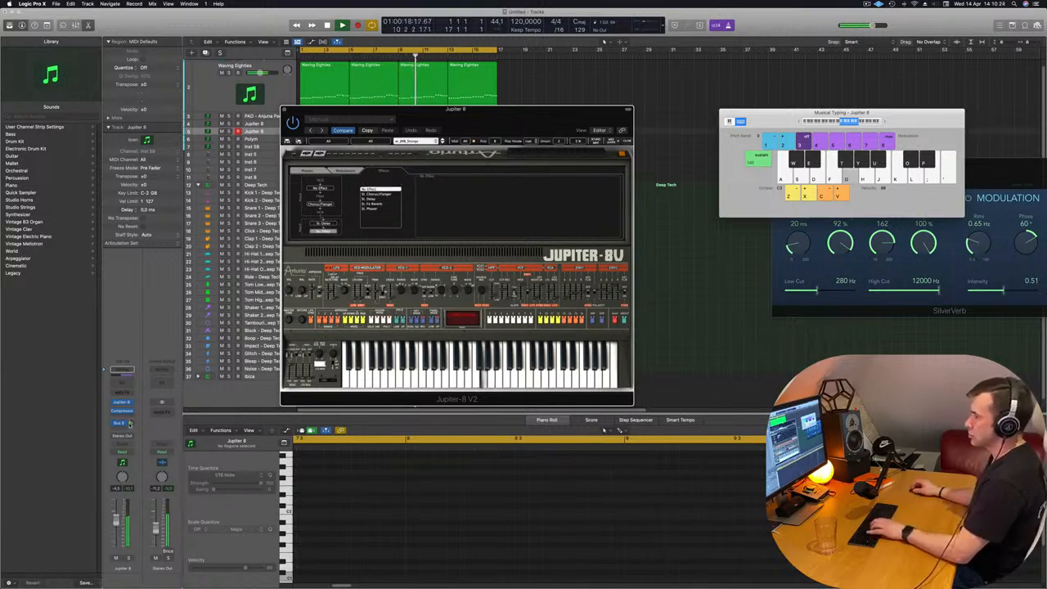
click(132, 423)
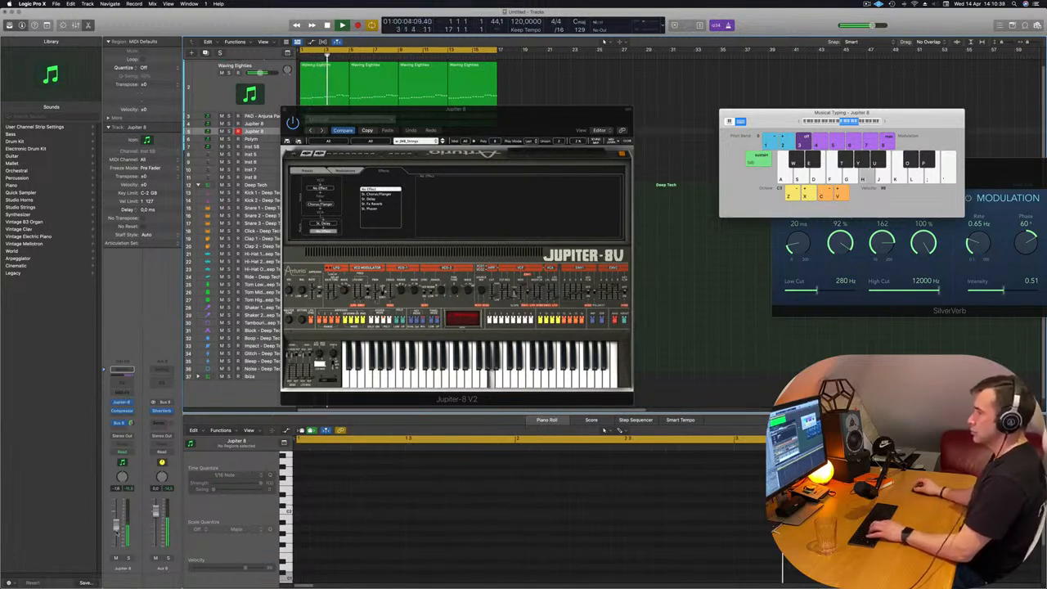
- Play a few notes on the second Jupiter 8 track to rehearse its melody over the loop
key(f)
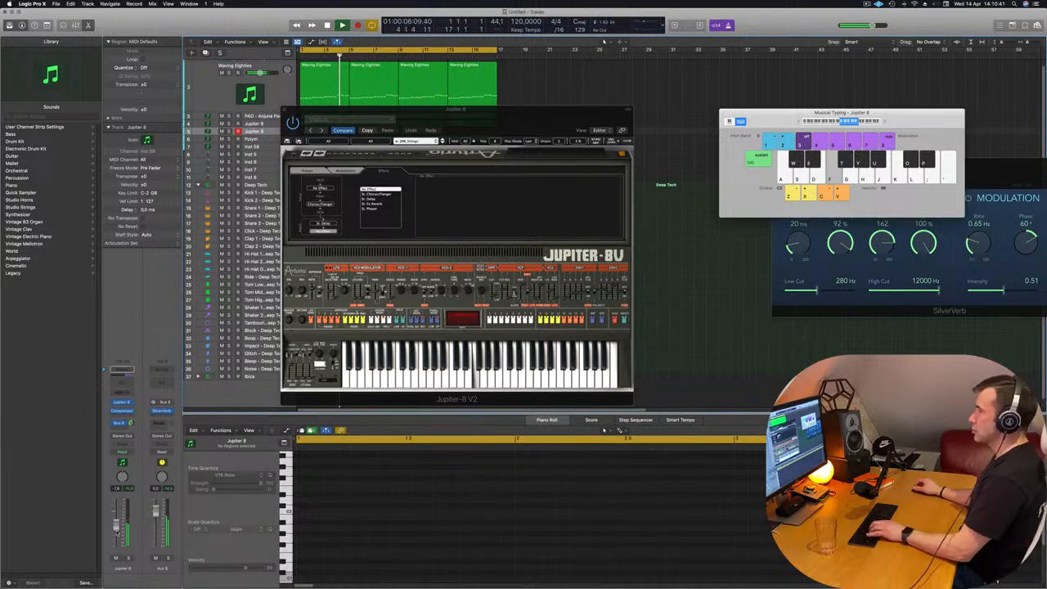
key(g)
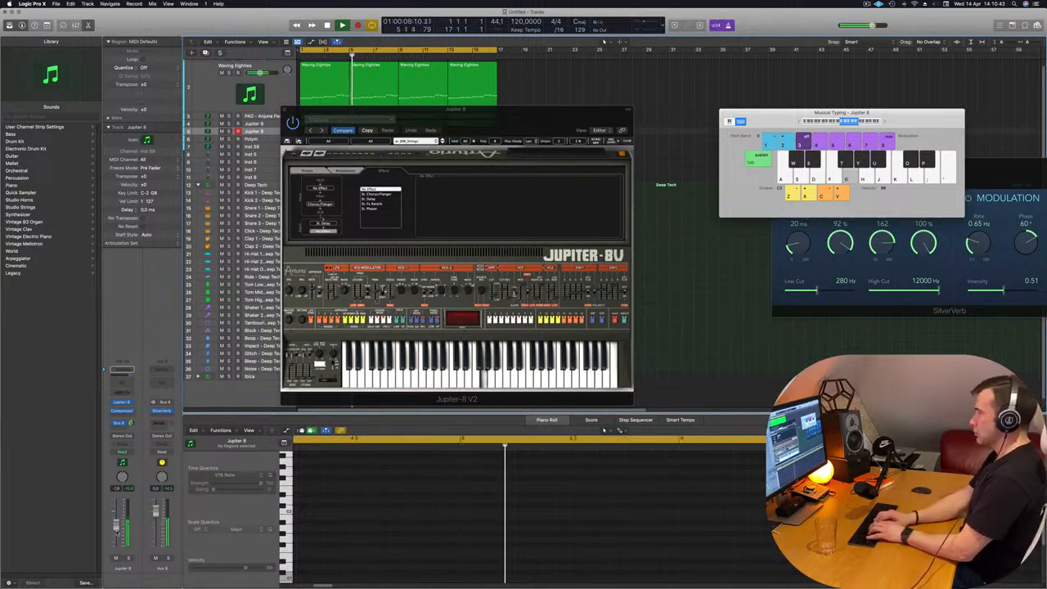
key(k)
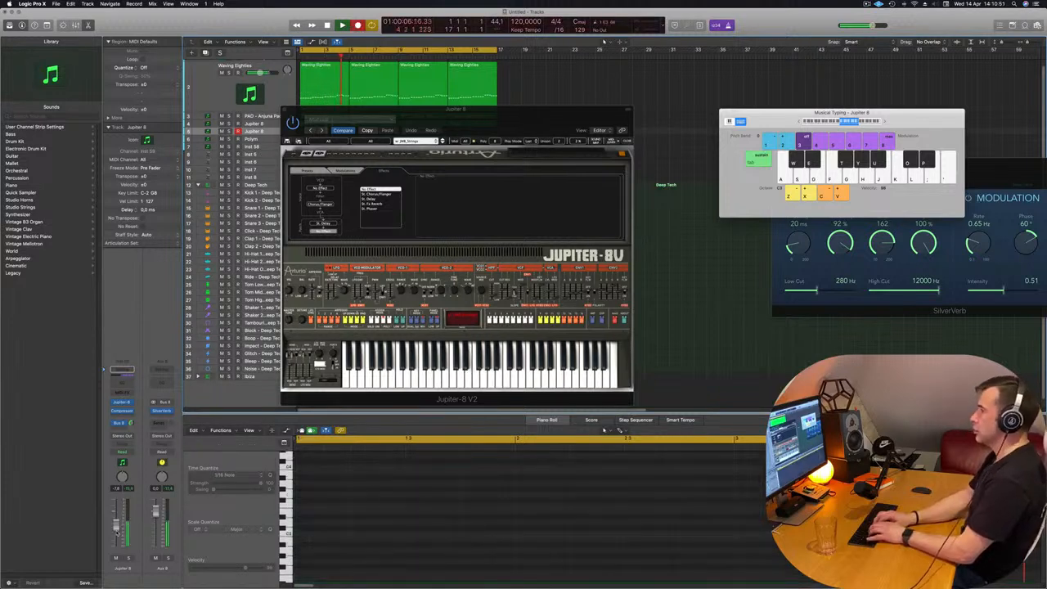
- Record a melody of long single notes on the second Jupiter 8 track over the loop and stop near bar 17
key(d)
key(k)
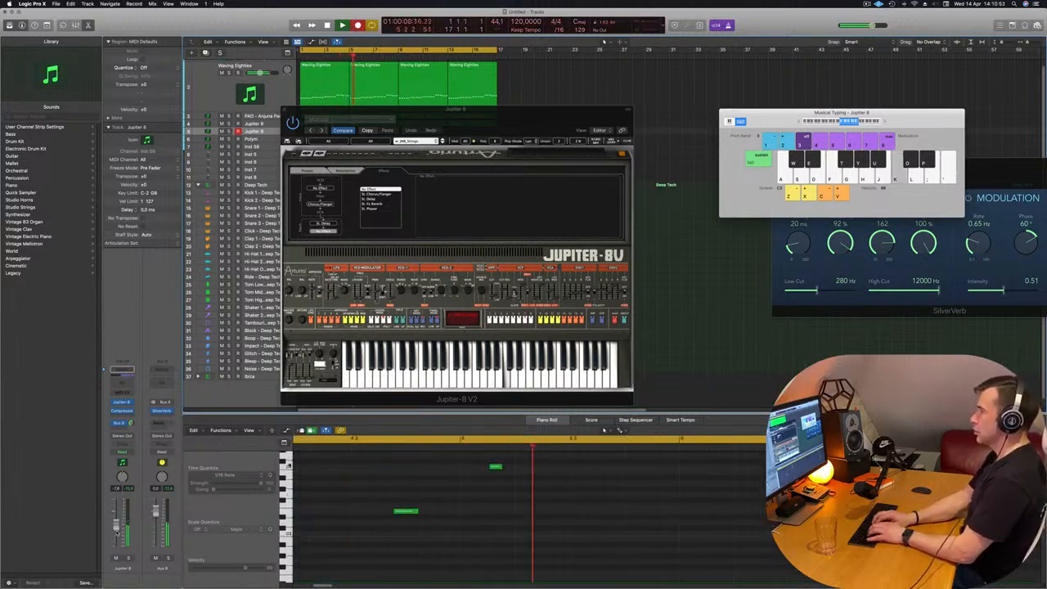
key(j)
key(d)
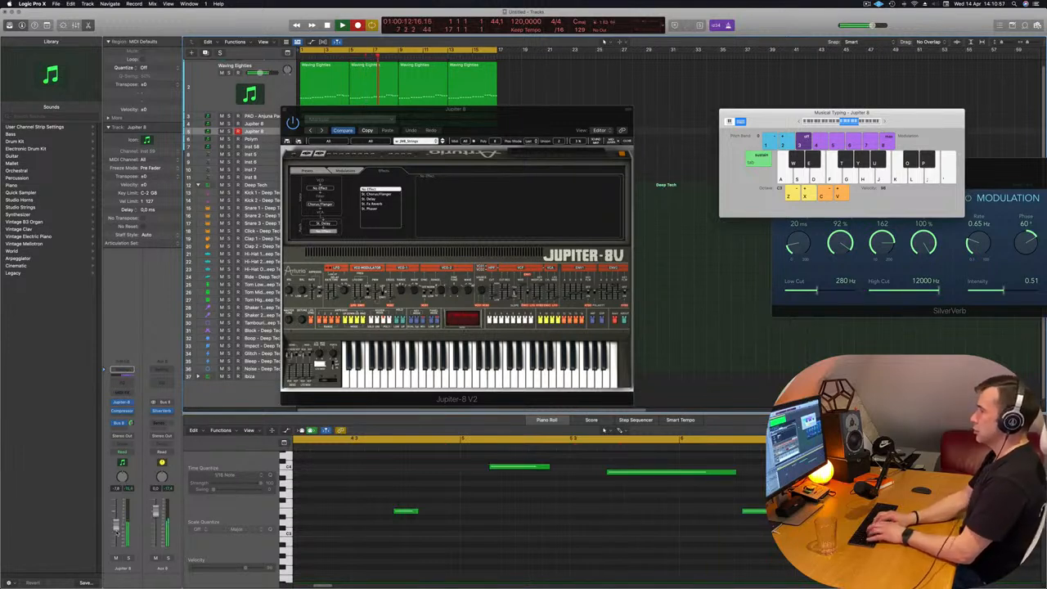
key(d)
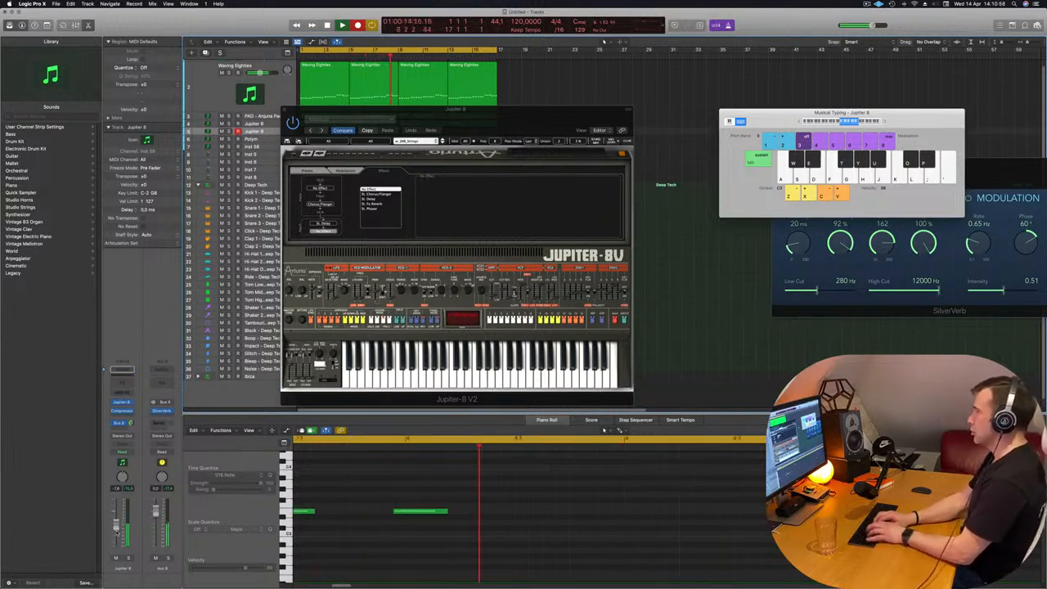
key(d)
key(k)
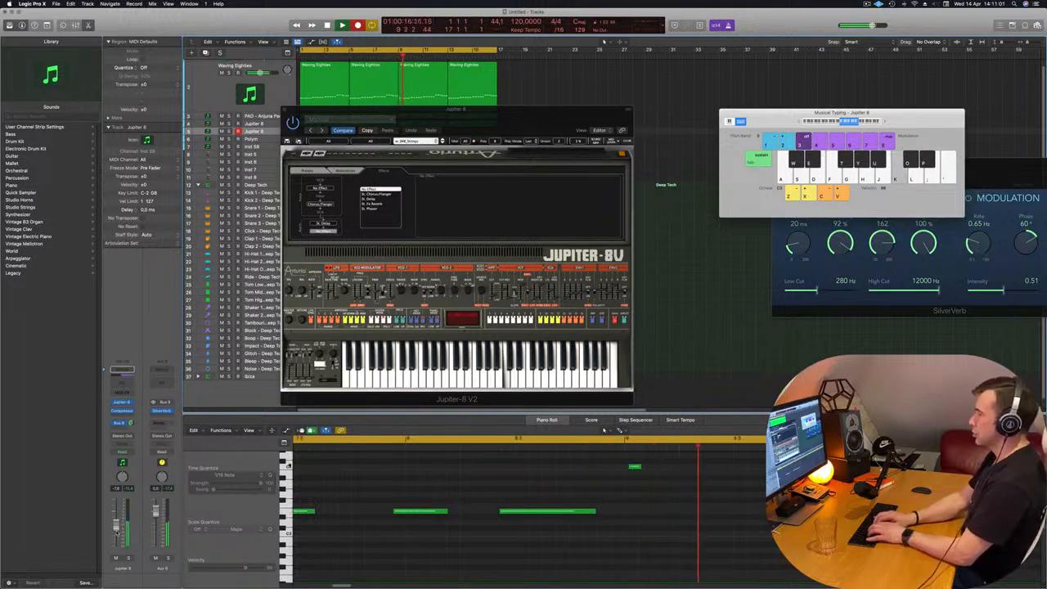
key(j)
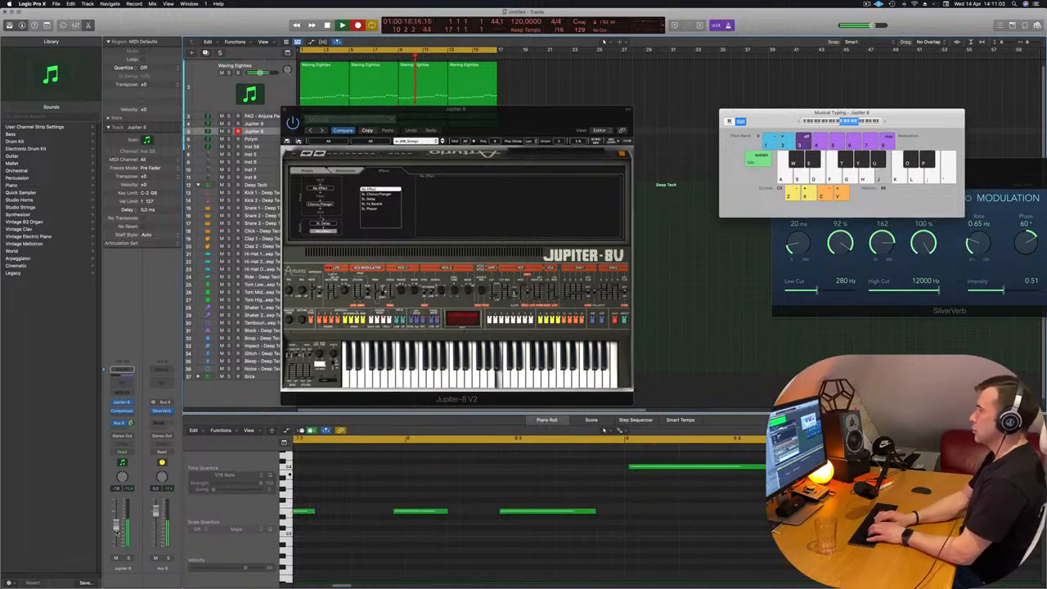
key(f)
key(g)
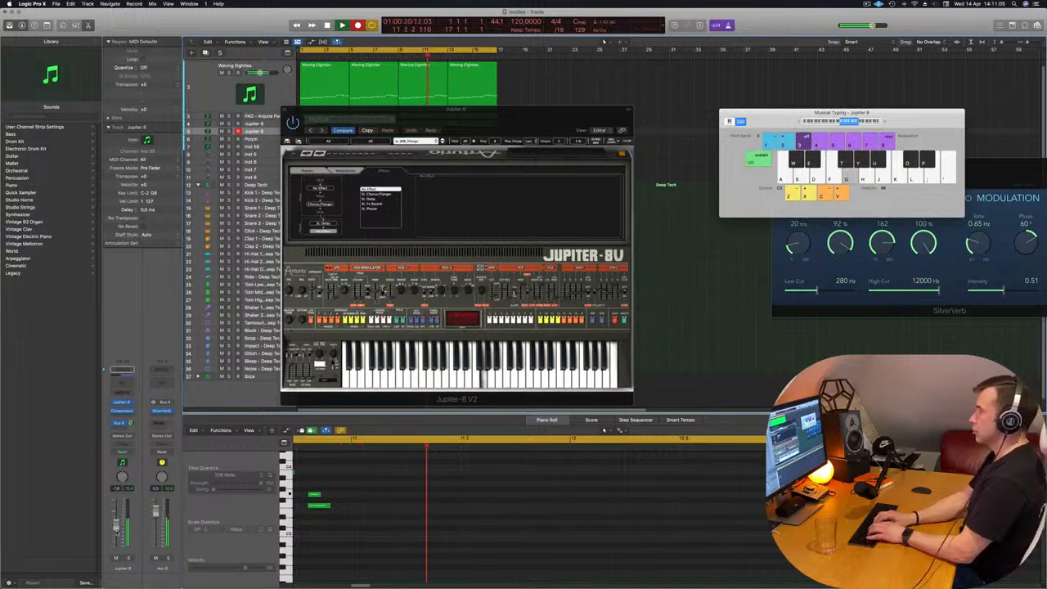
key(d)
key(d)
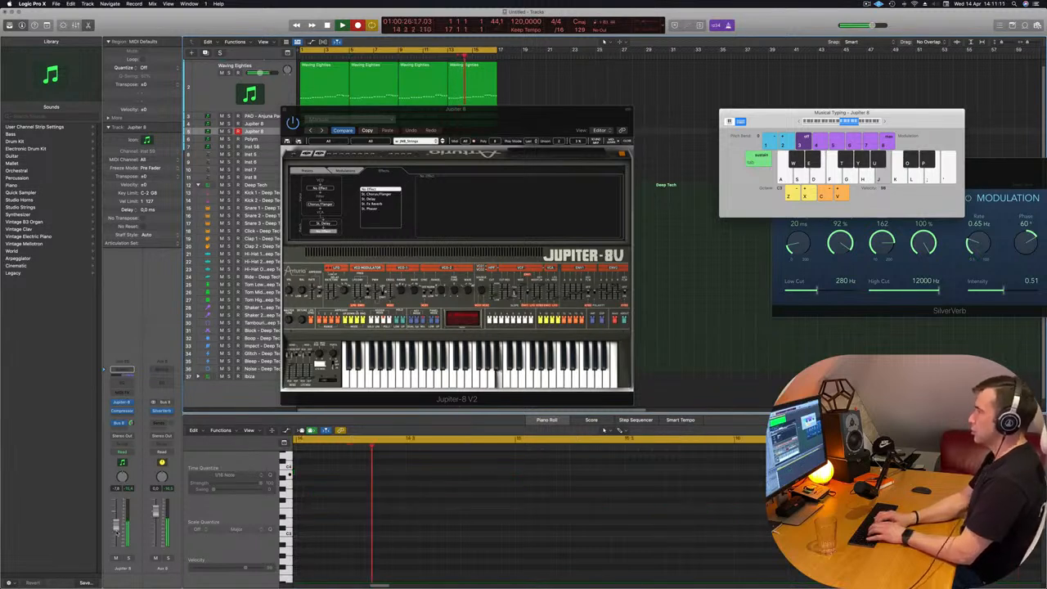
key(g)
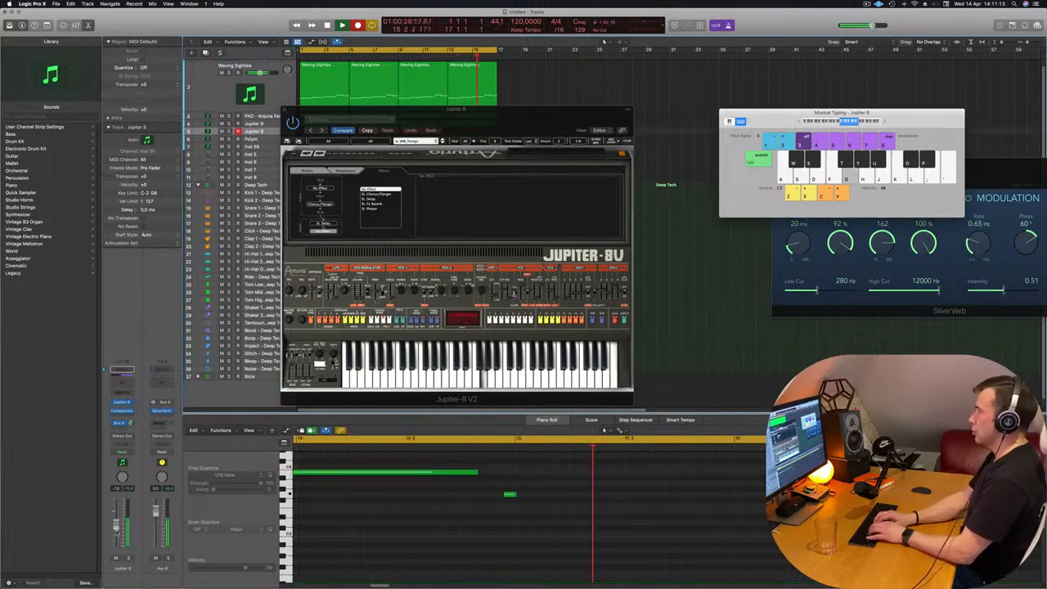
key(d)
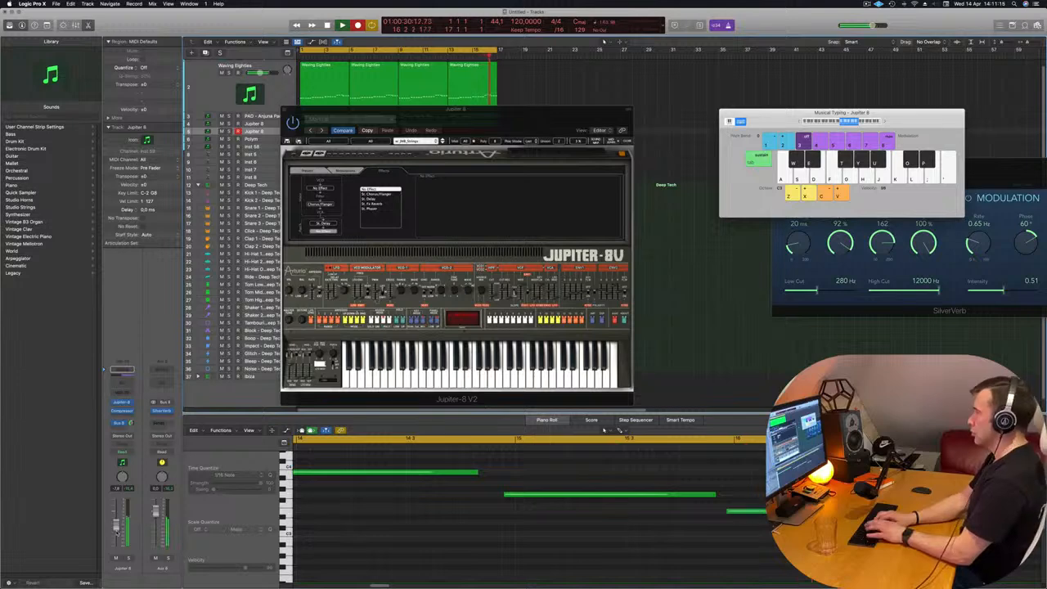
key(space)
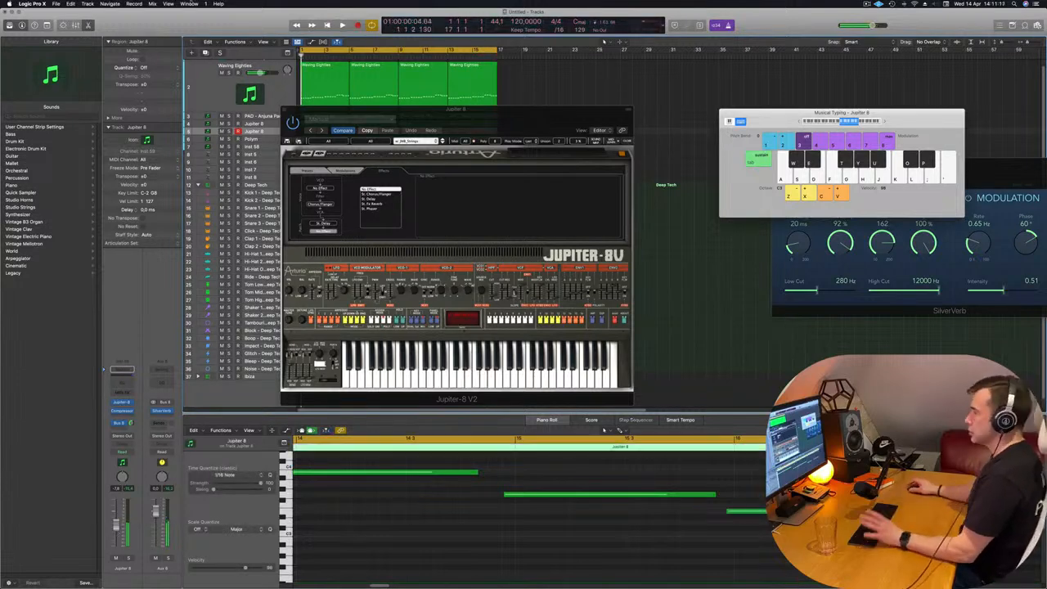
- Move the Jupiter 8 instrument window off the arrangement and turn on Track Zoom to enlarge the selected track
drag(529, 115, 909, 101)
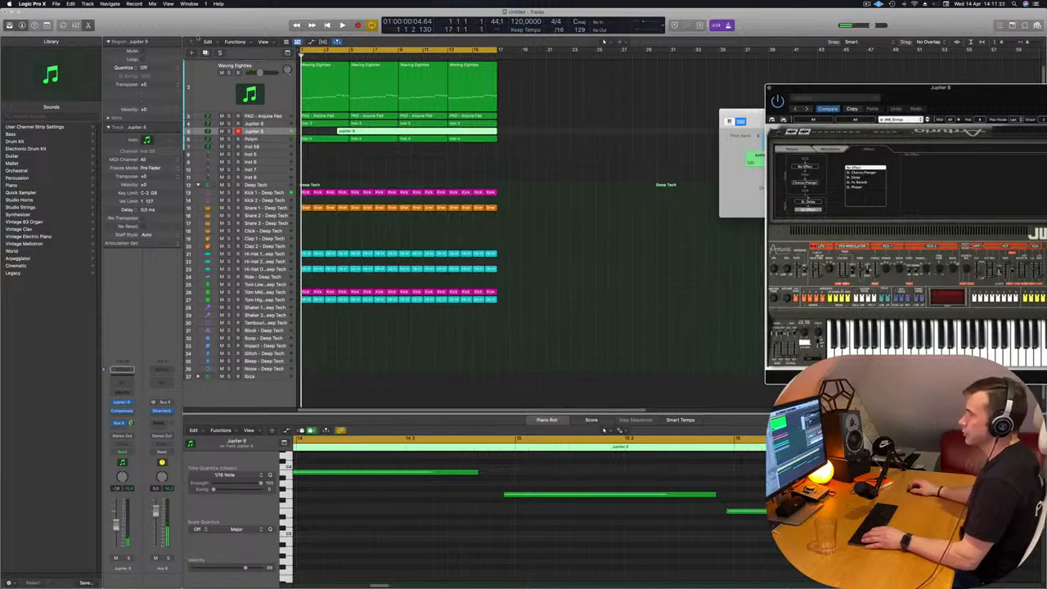
drag(198, 34, 198, 50)
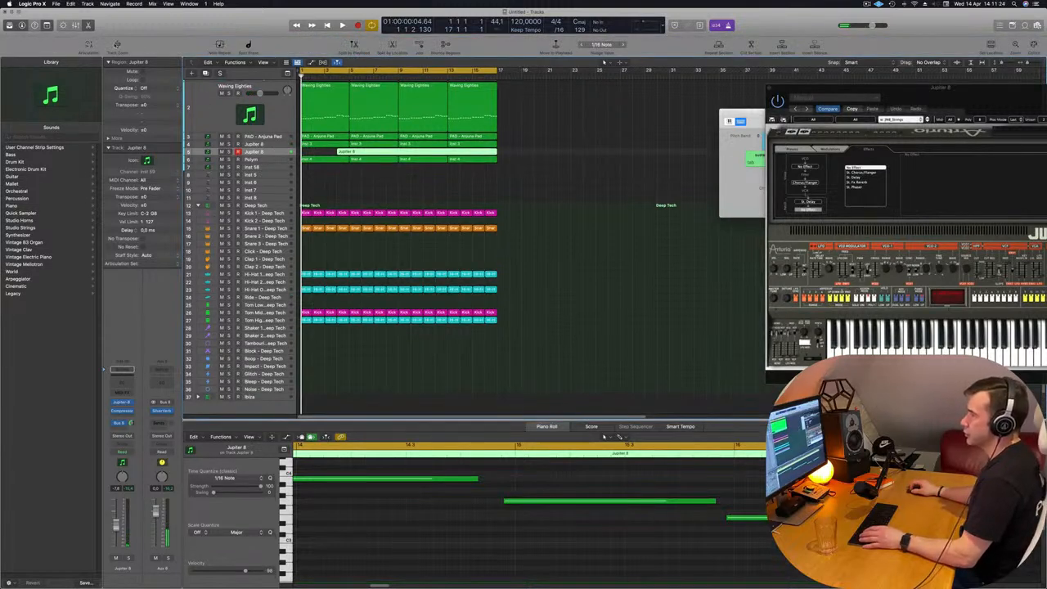
click(117, 46)
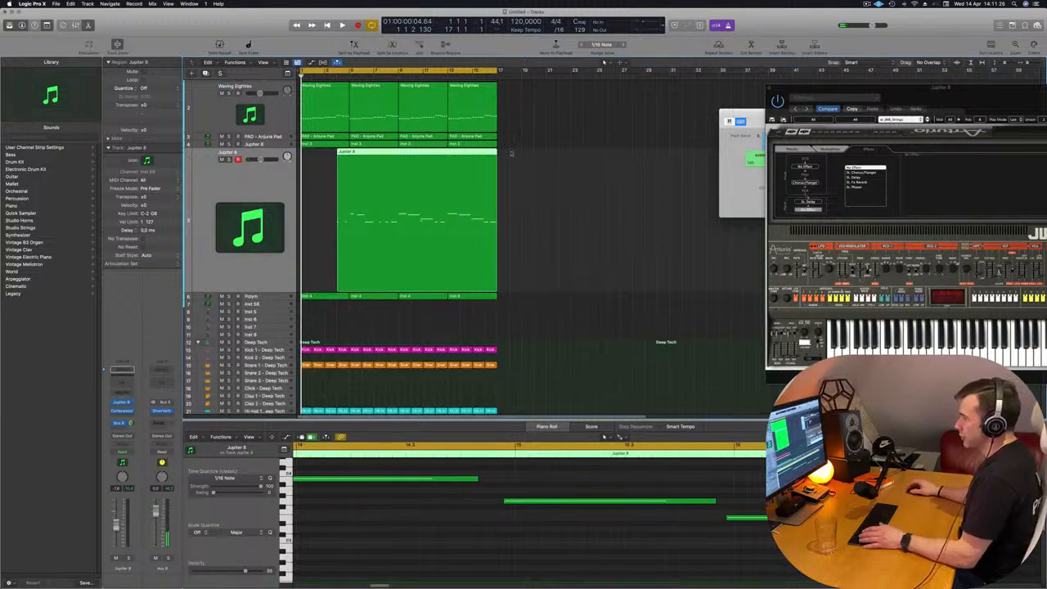
- Split the recorded Jupiter 8 region at bar 13, delete the earlier part and move the remaining four bars to bar 1
click(448, 153)
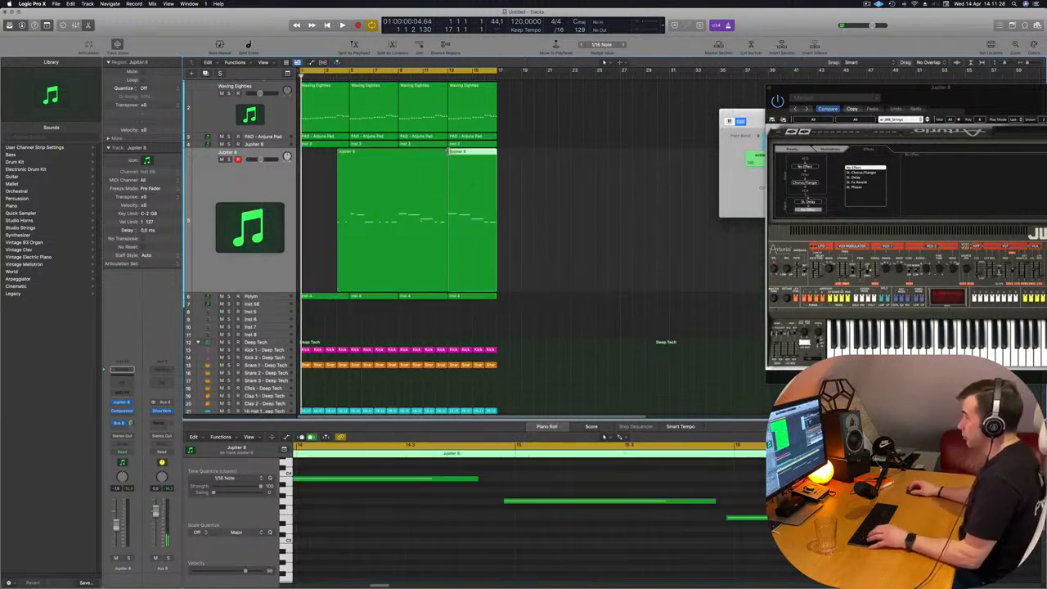
key(Return)
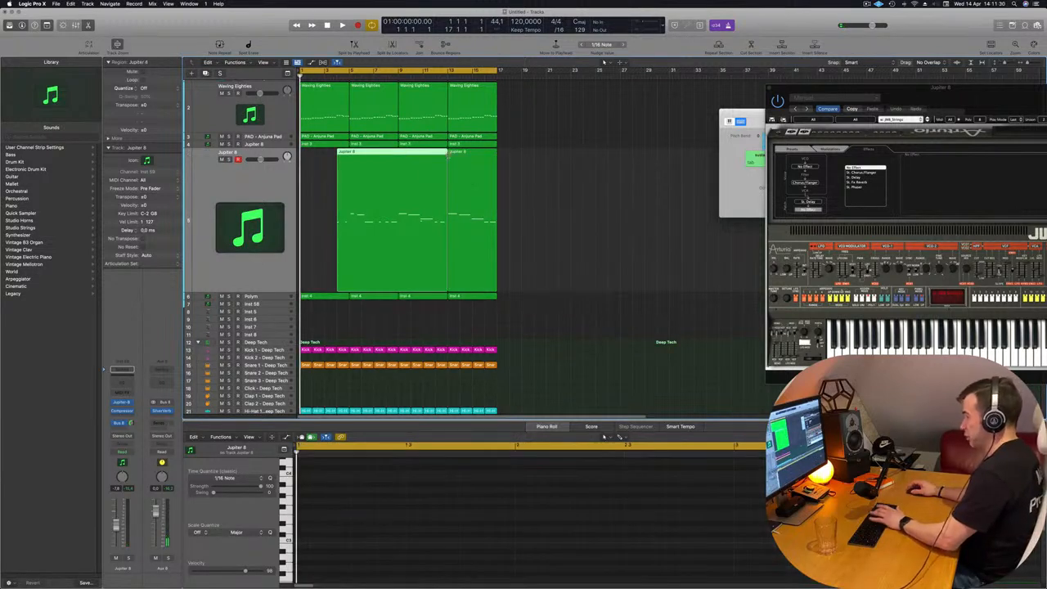
key(Delete)
drag(462, 162, 315, 163)
key(space)
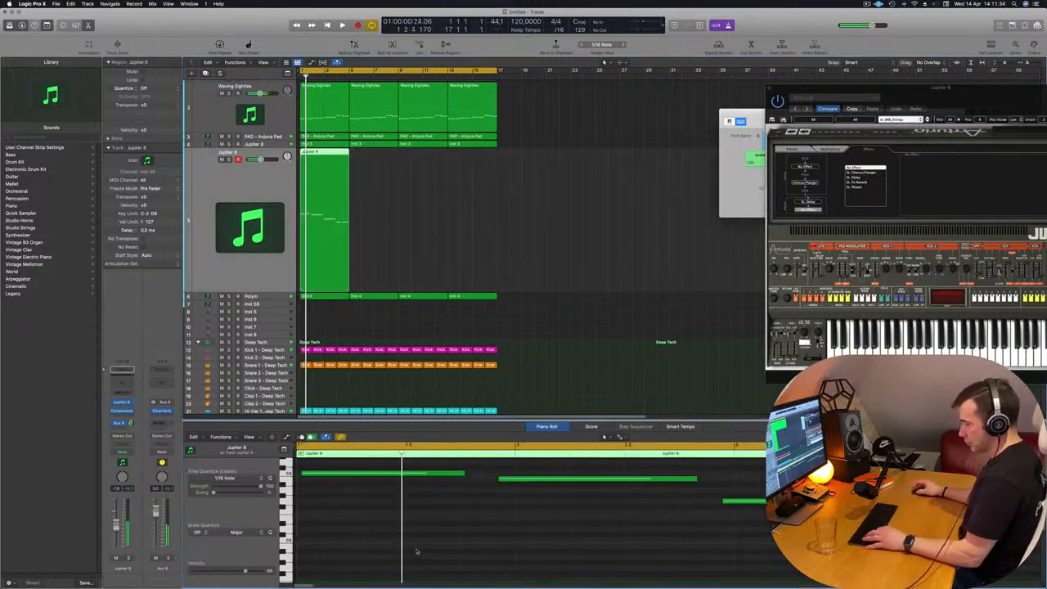
- Select all notes in the four-bar Jupiter 8 region and quantize them to 1/16 notes while the loop plays
key(space)
scroll(465, 525, down, 3)
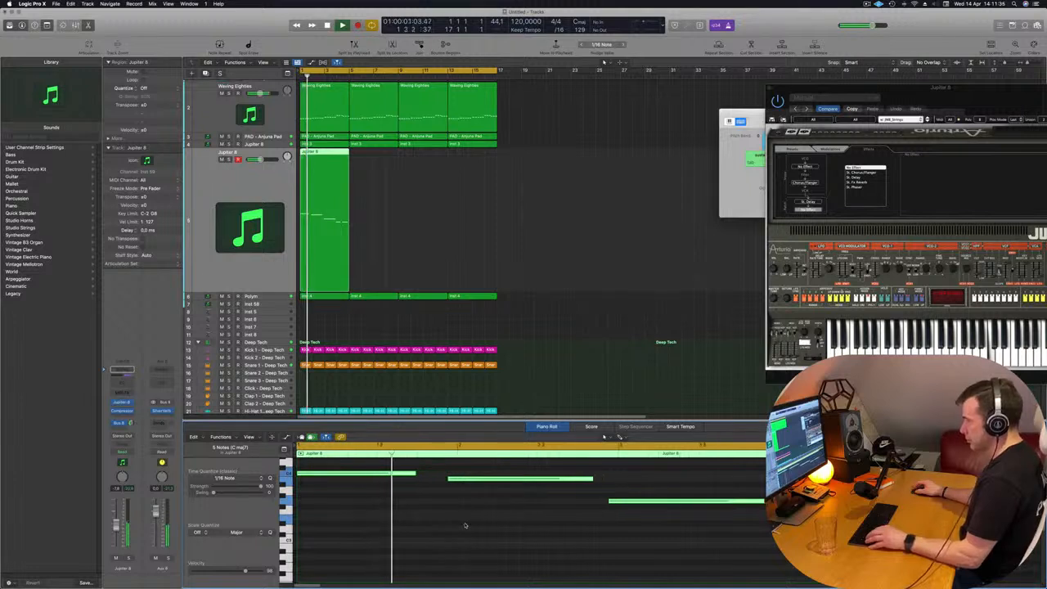
scroll(467, 514, down, 3)
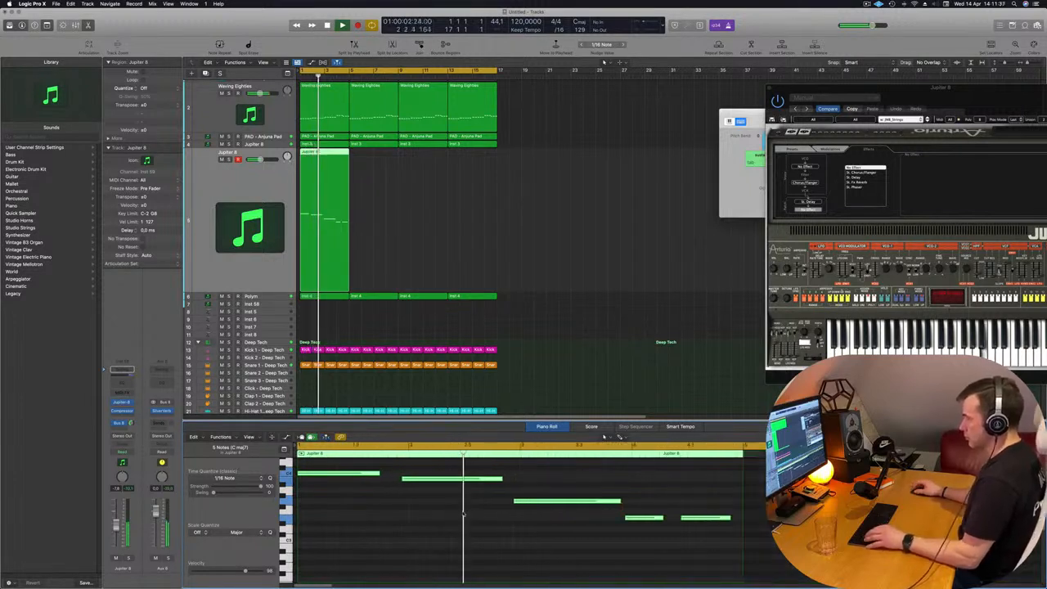
scroll(470, 524, down, 2)
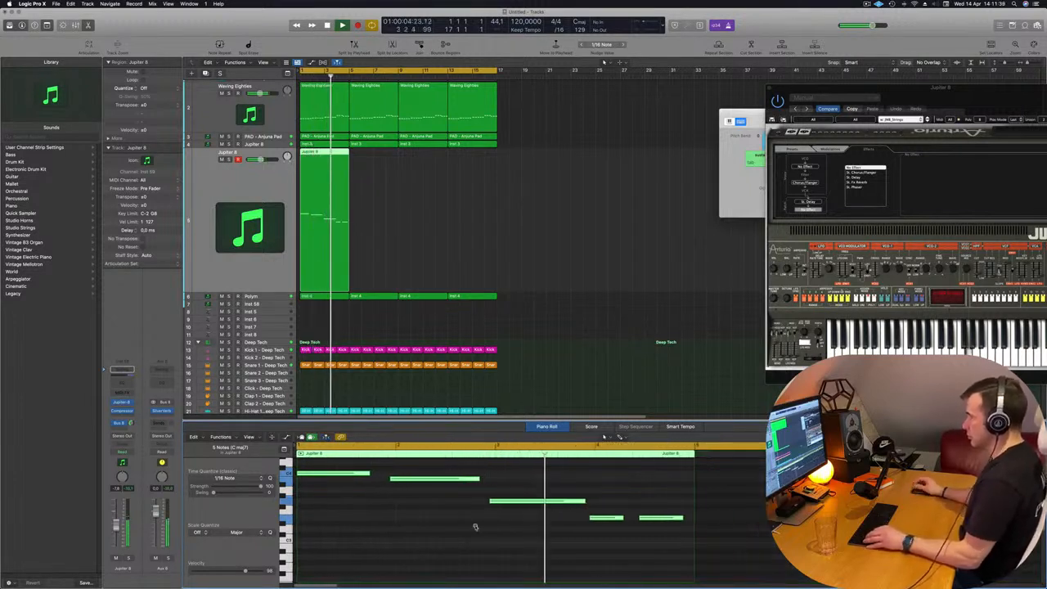
scroll(474, 528, up, 2)
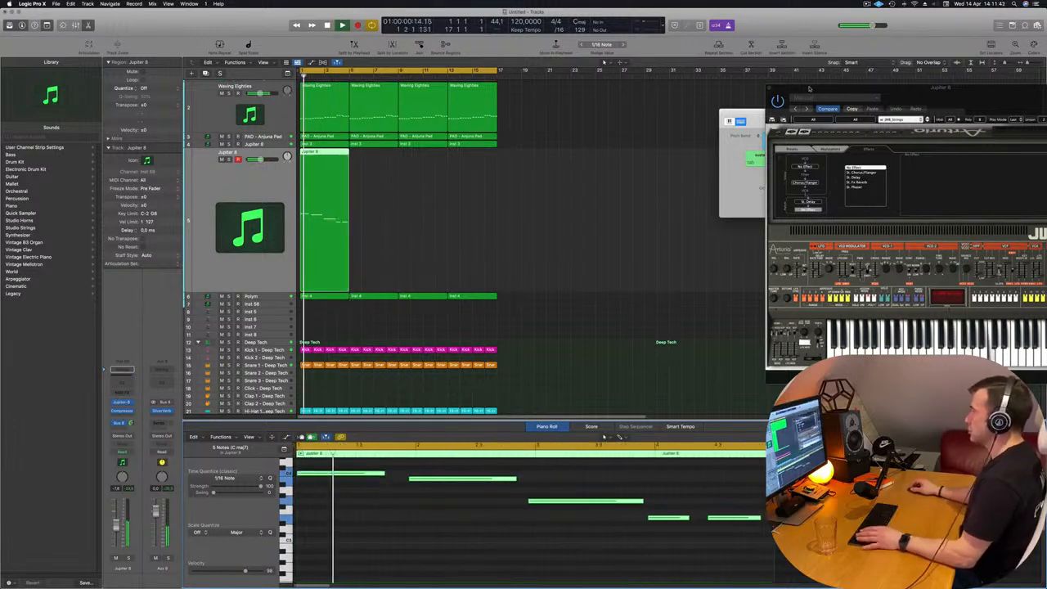
- Bring the Jupiter 8 window back into view and balance the track's volume and reverb channel against the loop
drag(1032, 87, 860, 63)
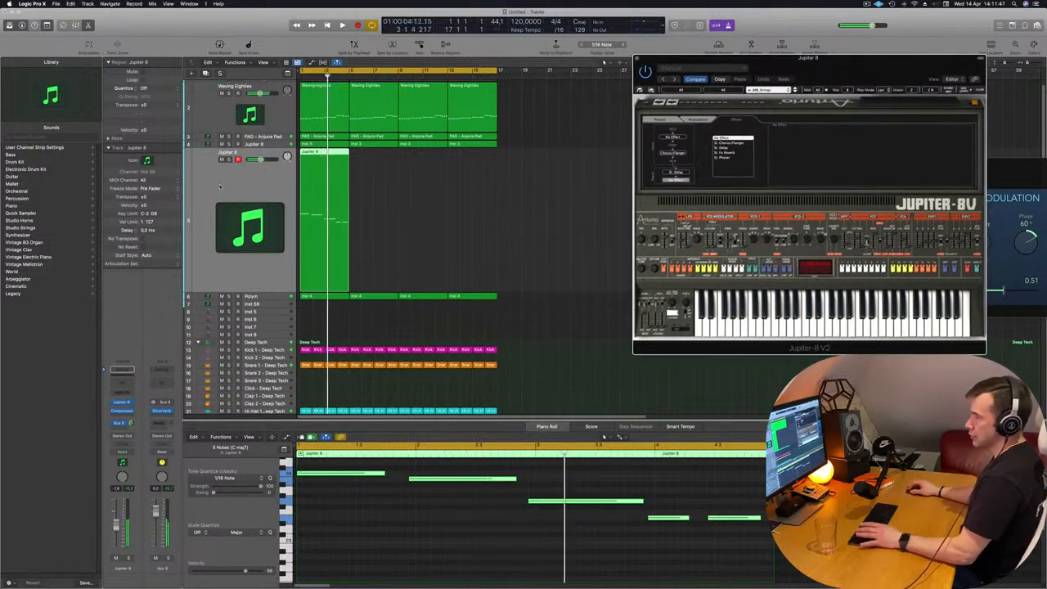
click(190, 221)
key(Return)
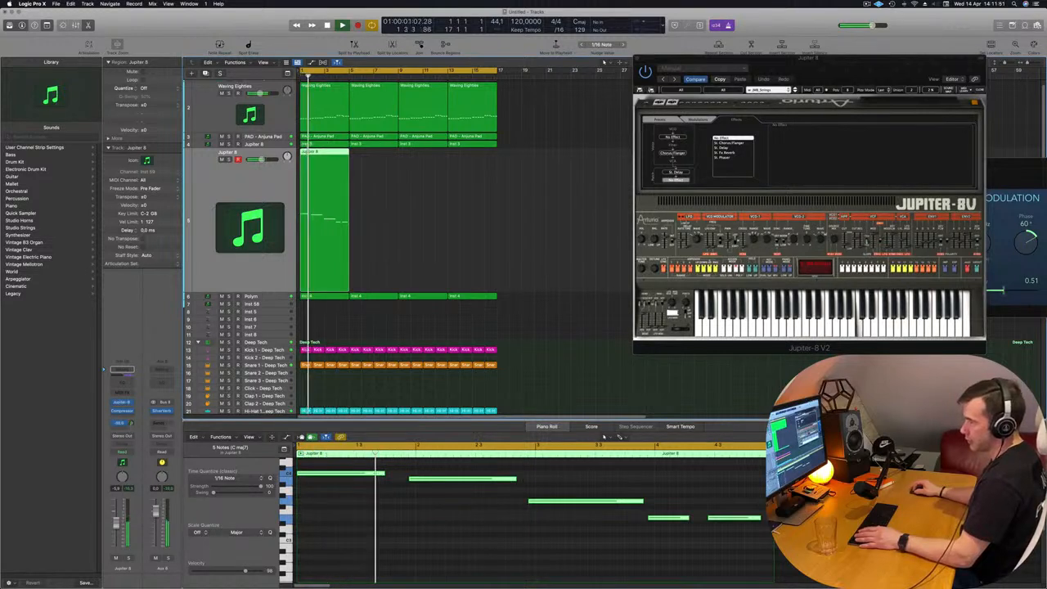
key(Return)
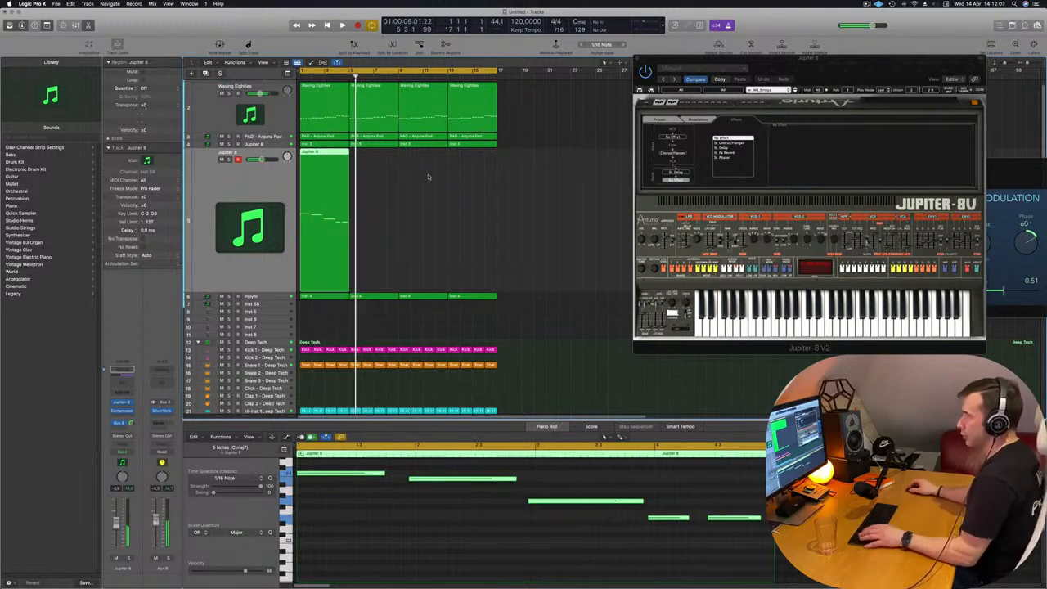
- Copy the four-bar Jupiter 8 region three times so the part fills the loop up to bar 17
drag(330, 155, 516, 223)
shift+click(324, 154)
scroll(519, 225, left, 2)
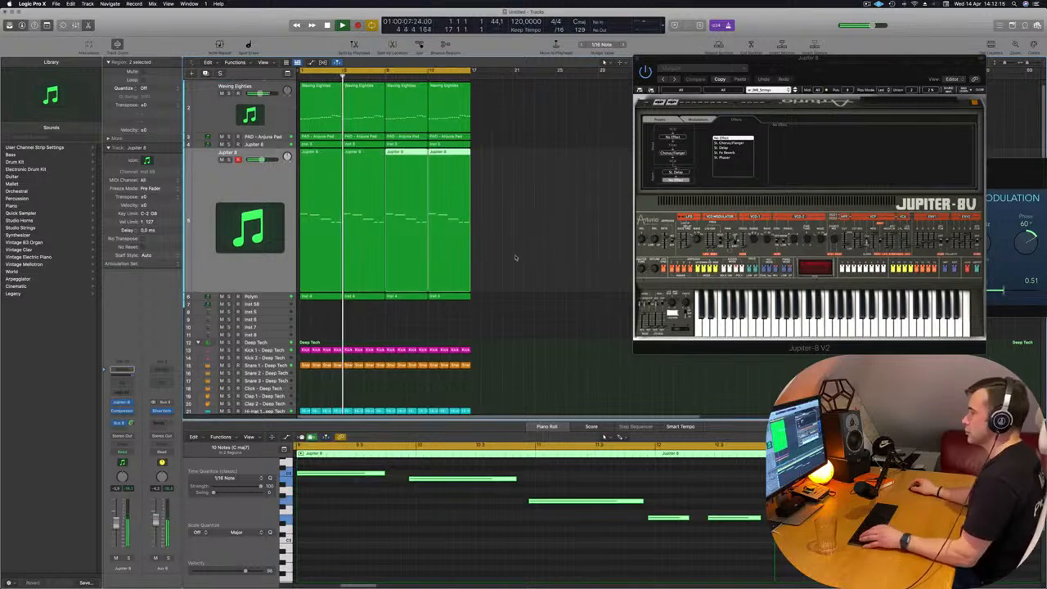
scroll(516, 257, up, 1)
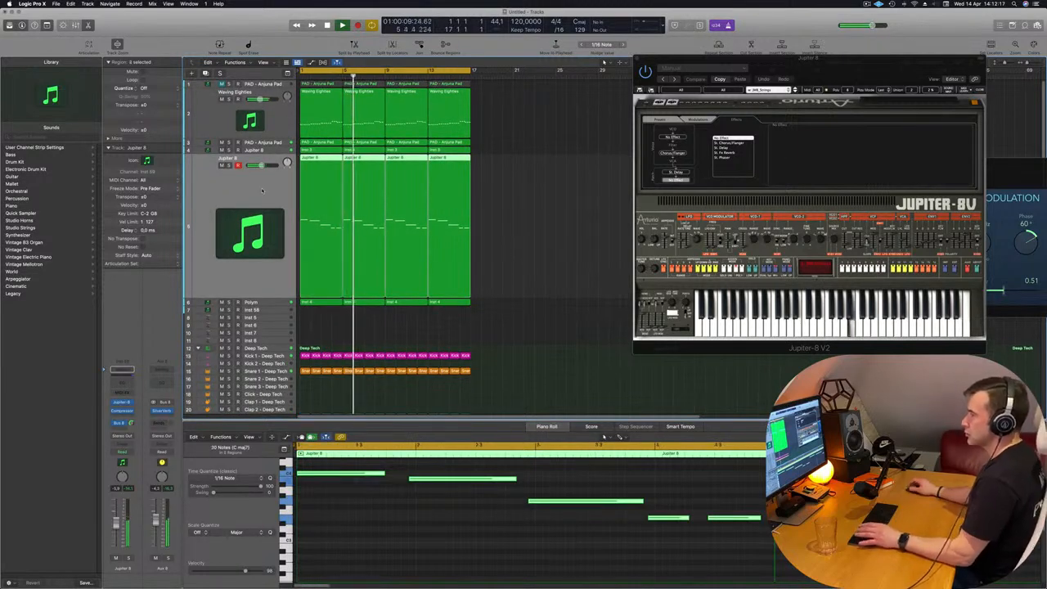
- Unmute the first PAD - Anjuna Pad track and listen to it within the arrangement from the start
key(Return)
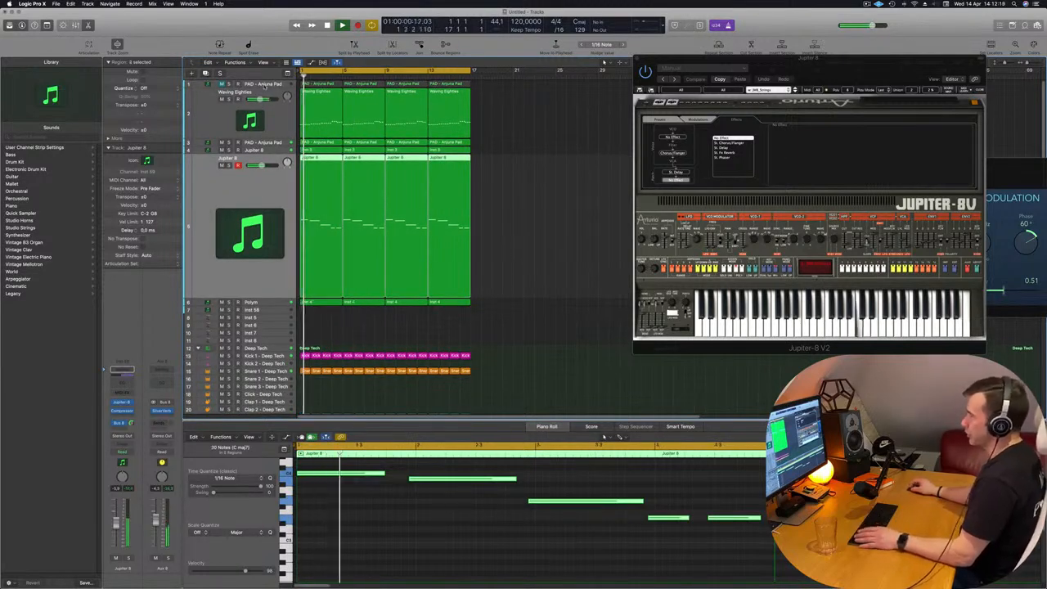
click(264, 85)
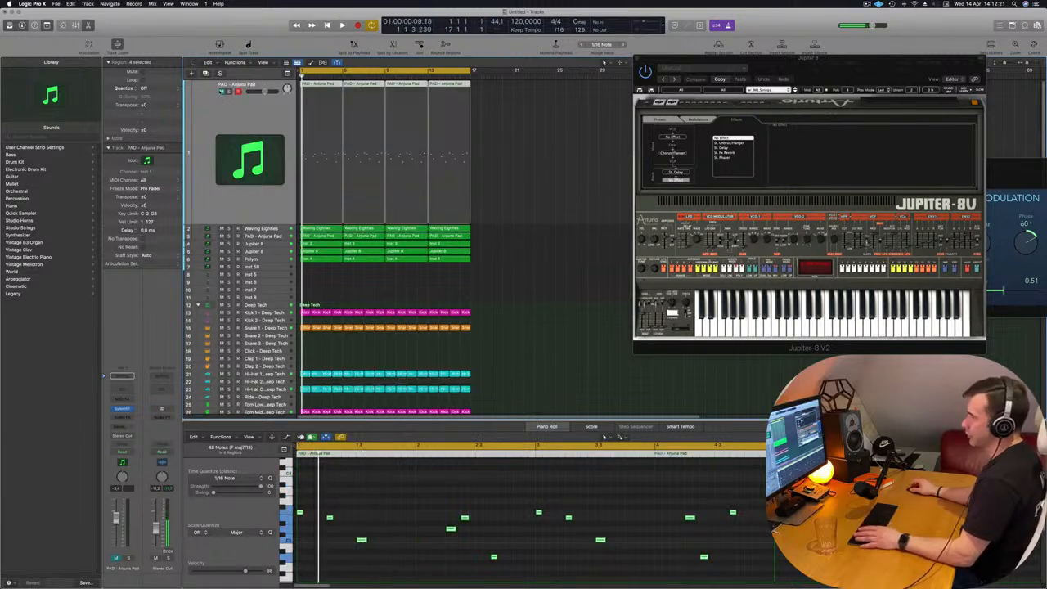
click(207, 108)
key(super+Right)
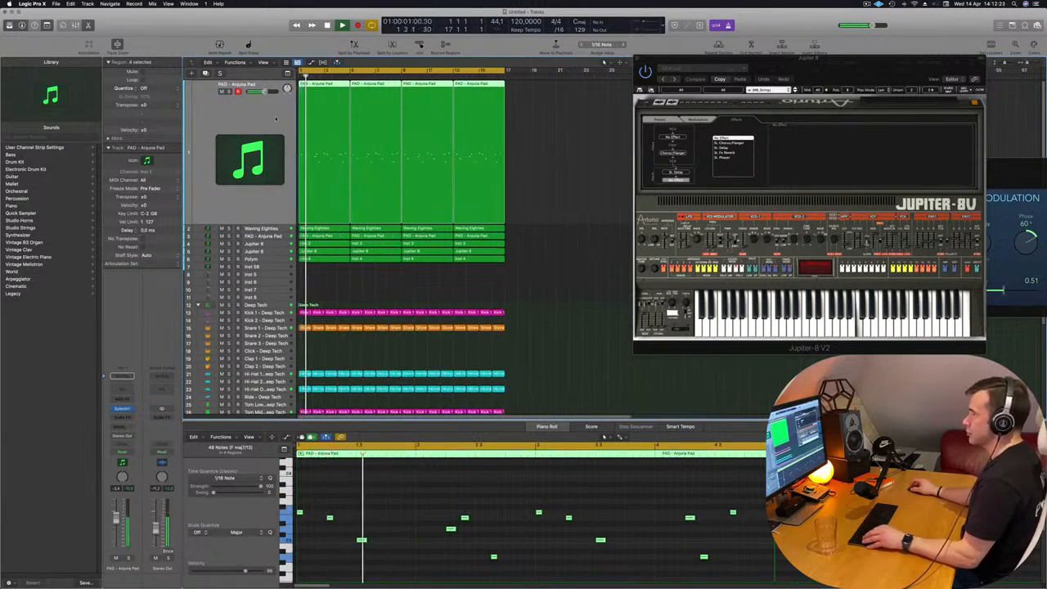
key(super+Left)
key(super+Left)
key(super+Left)
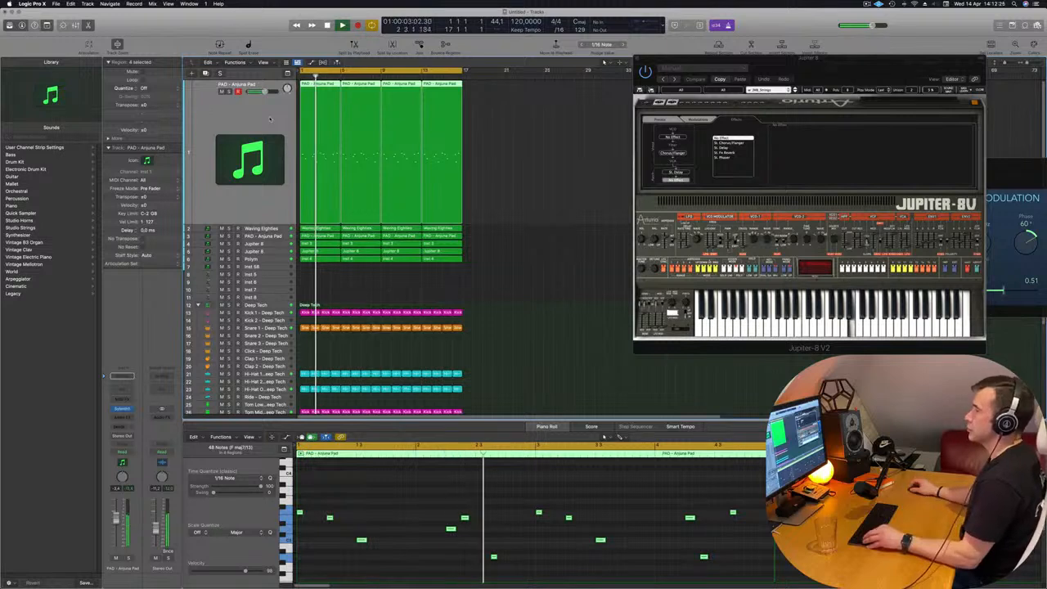
key(super+Right)
key(super+Right)
key(super+Left)
key(super+Left)
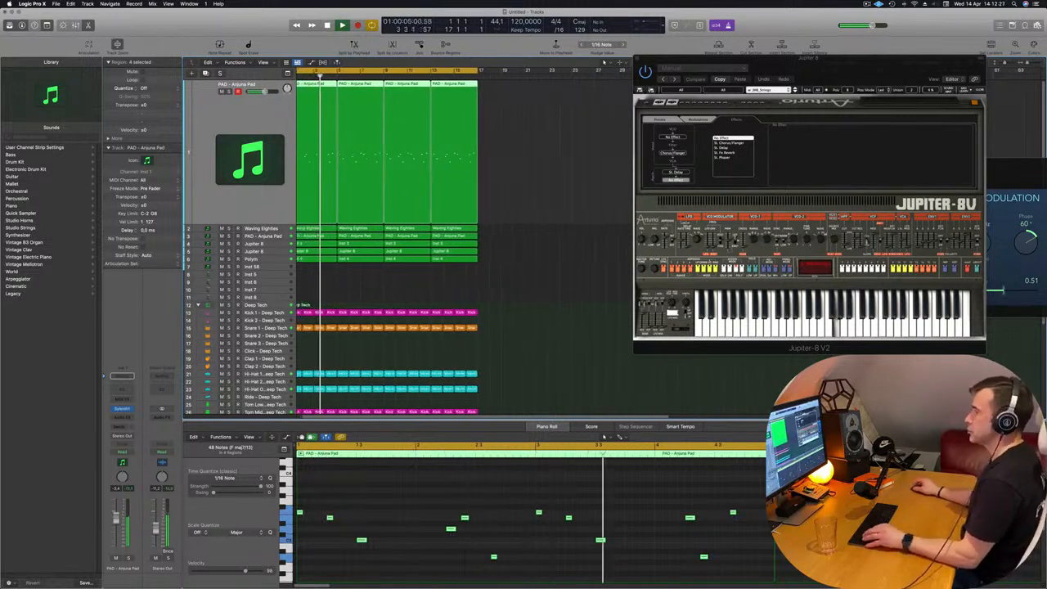
key(Return)
- Select the Polym track, restart playback from the beginning and add a Channel EQ to its channel strip
click(263, 259)
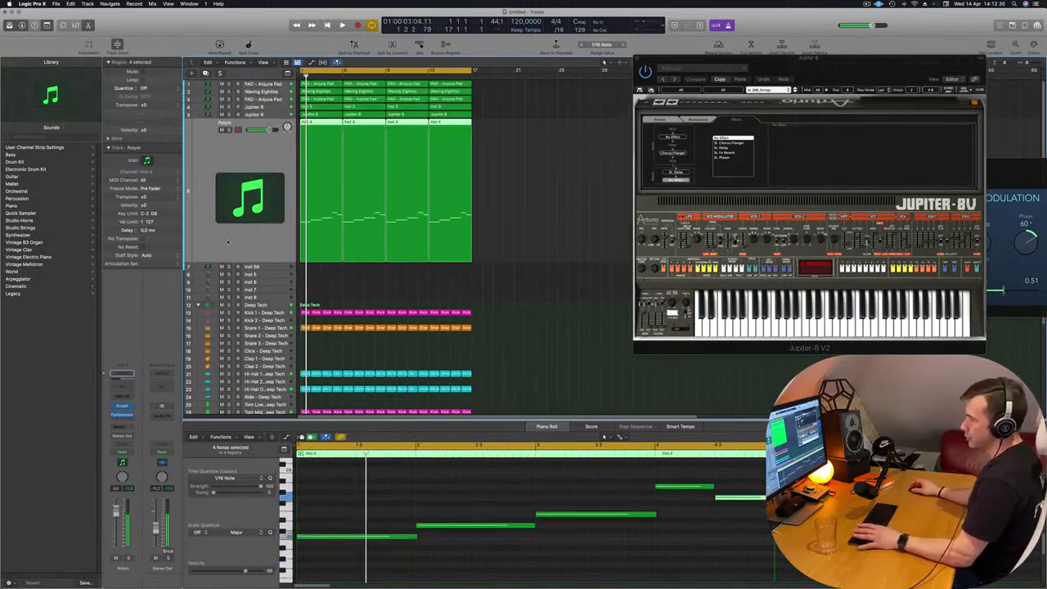
key(Return)
click(122, 373)
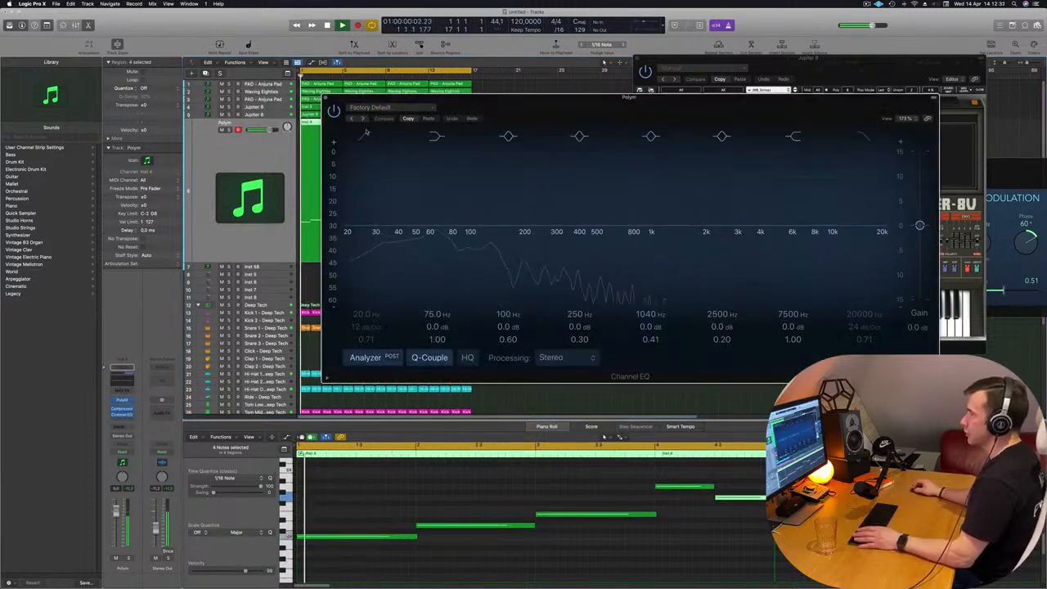
- Low-cut the Polym track's Channel EQ at 42.2 Hz, dip 840 Hz by 11.2 dB, and check the sound soloed before closing the EQ
drag(360, 173, 418, 154)
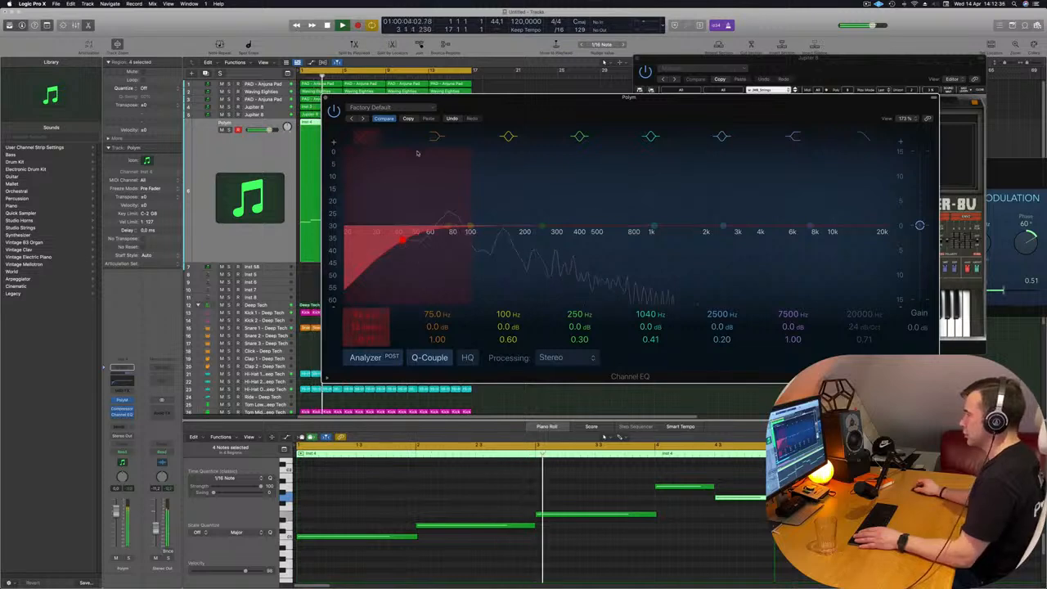
drag(652, 238, 639, 299)
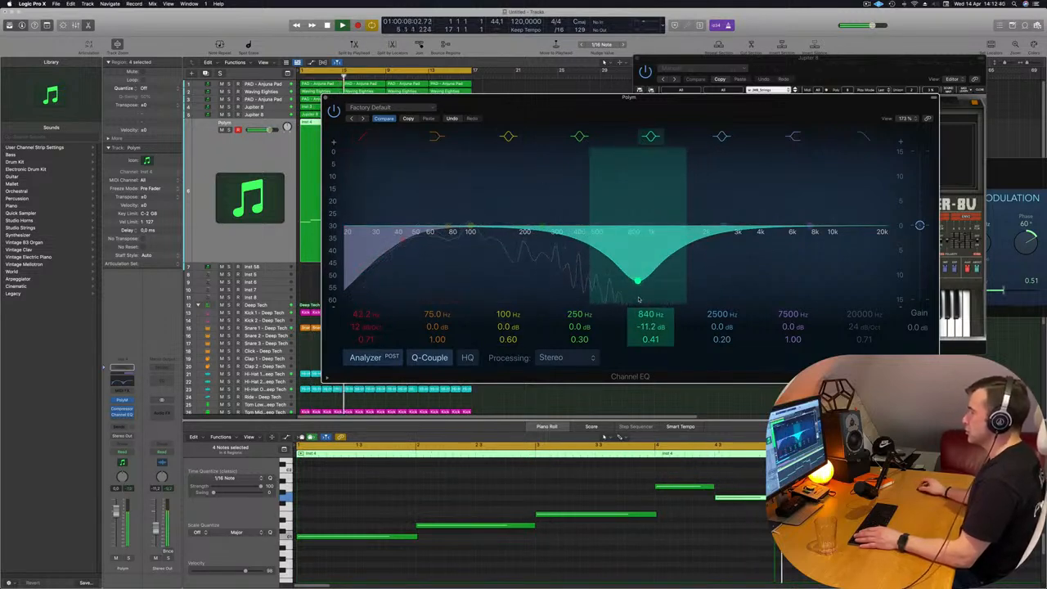
click(218, 126)
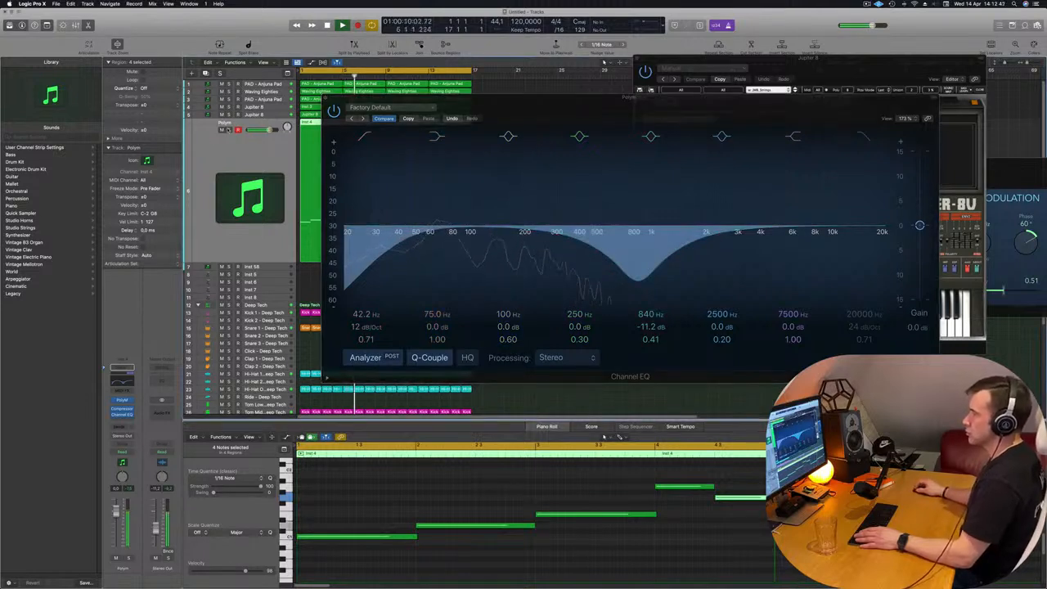
click(229, 130)
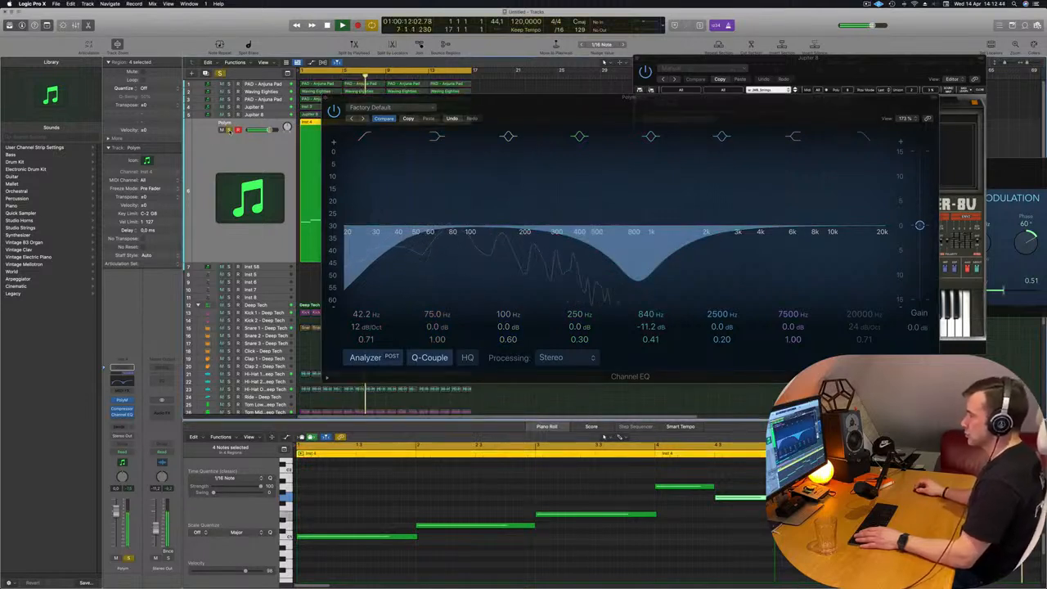
click(230, 131)
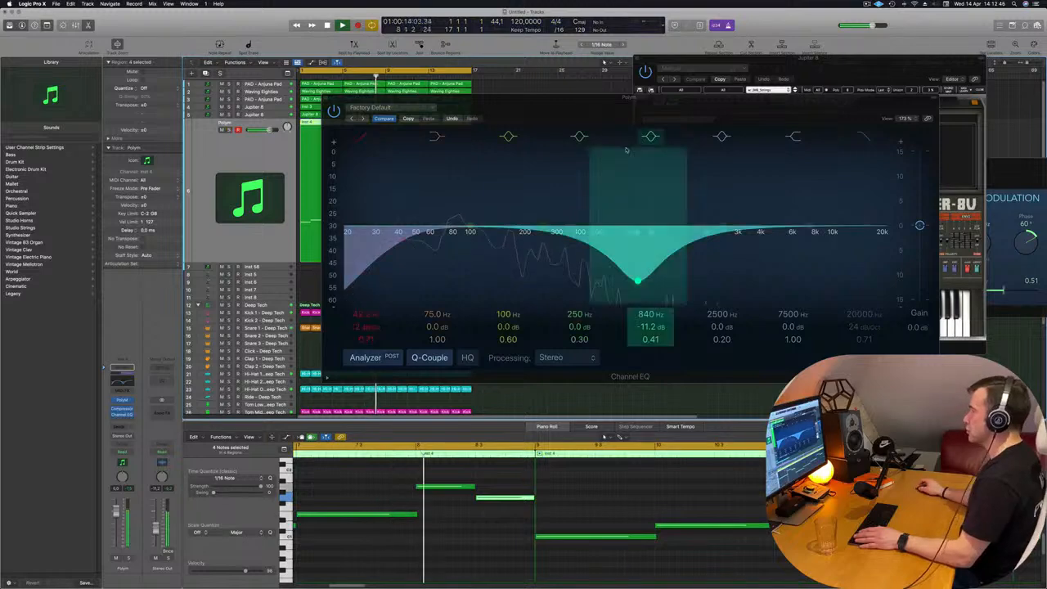
drag(459, 95, 458, 211)
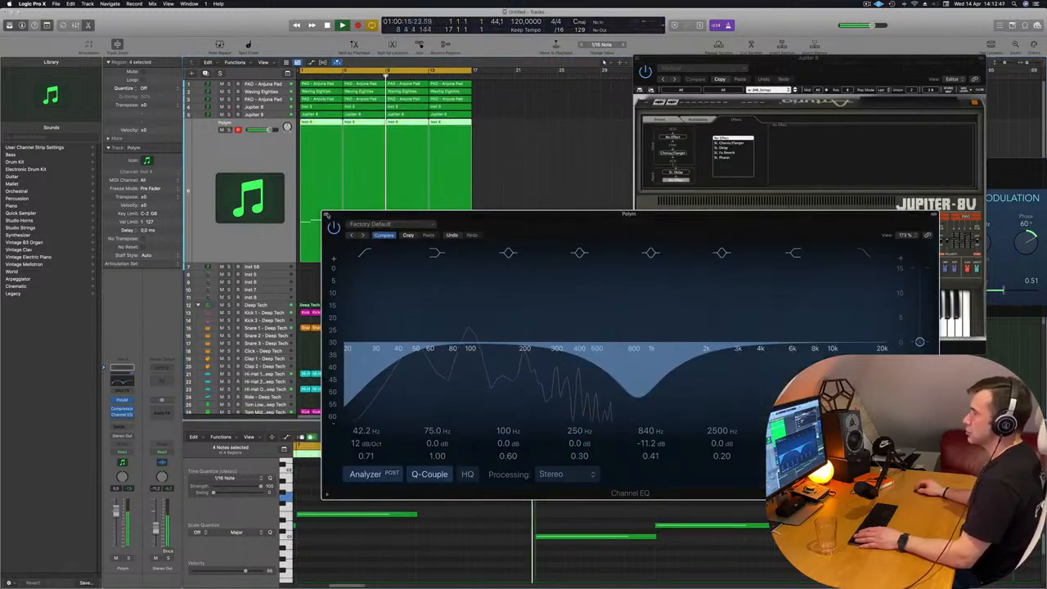
click(326, 215)
- Select the second Jupiter 8 track and listen to it soloed and within the full mix from the start
key(Return)
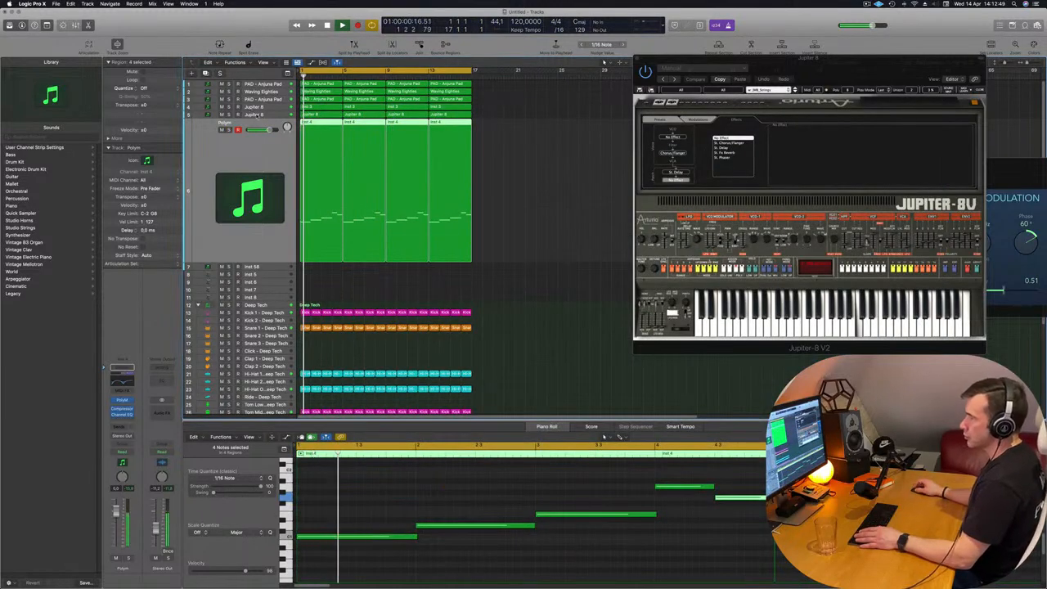
click(272, 115)
key(Return)
click(228, 122)
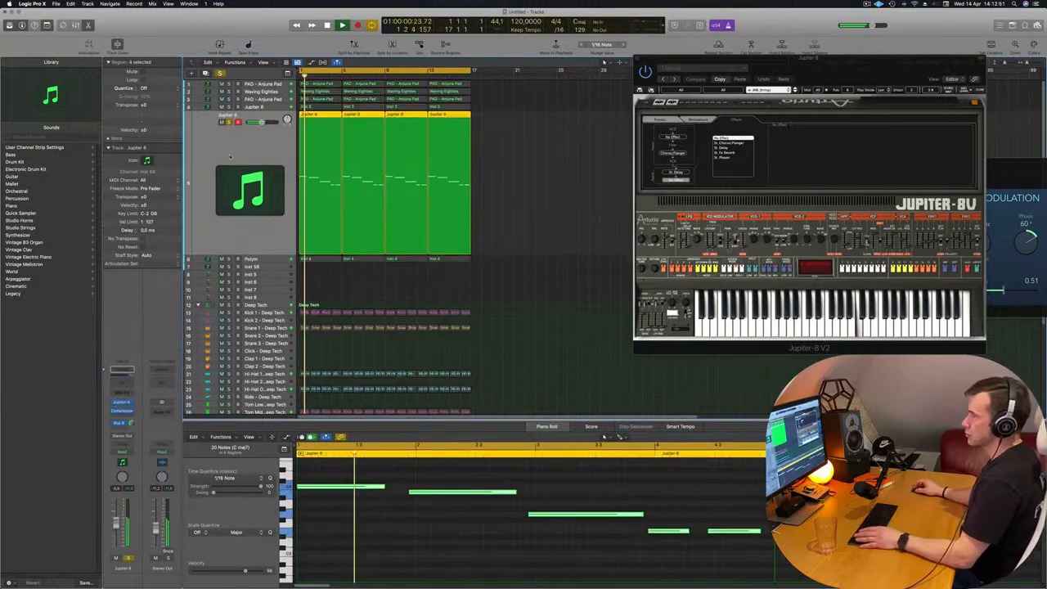
click(228, 122)
key(Return)
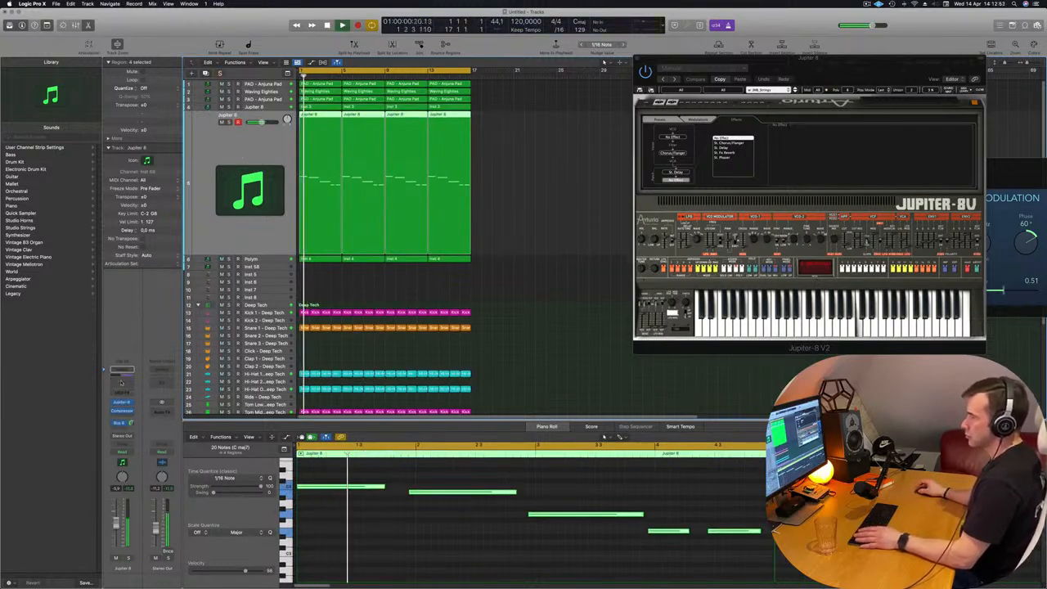
- Add a Channel EQ to the second Jupiter 8 track and move its window clear of the arrangement
click(122, 370)
key(Return)
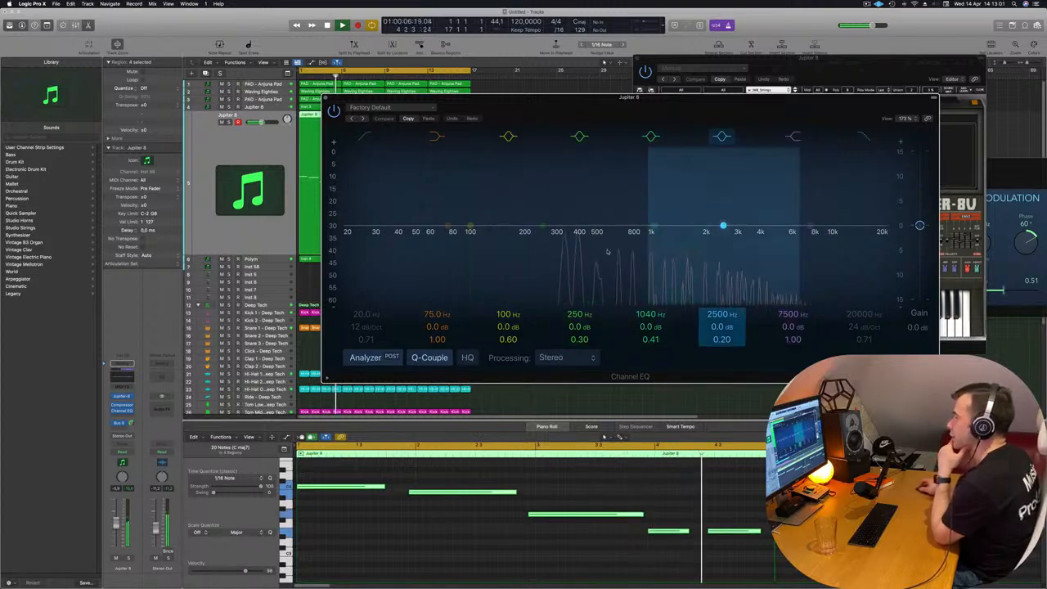
drag(600, 102, 744, 104)
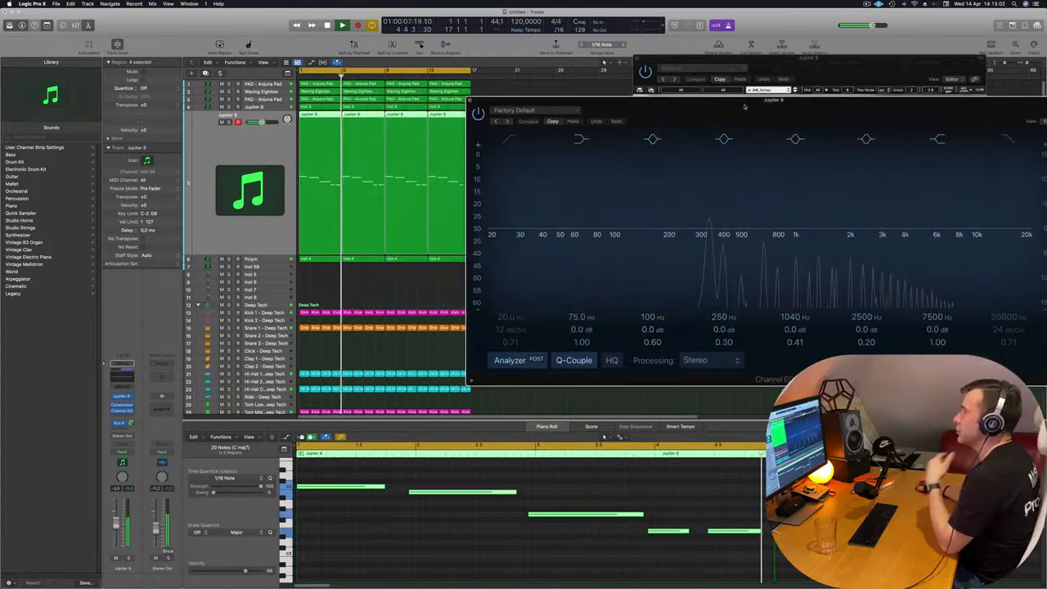
- Select the first PAD - Anjuna Pad track, bring up its Sylenth1 synth and add a Channel EQ
click(262, 84)
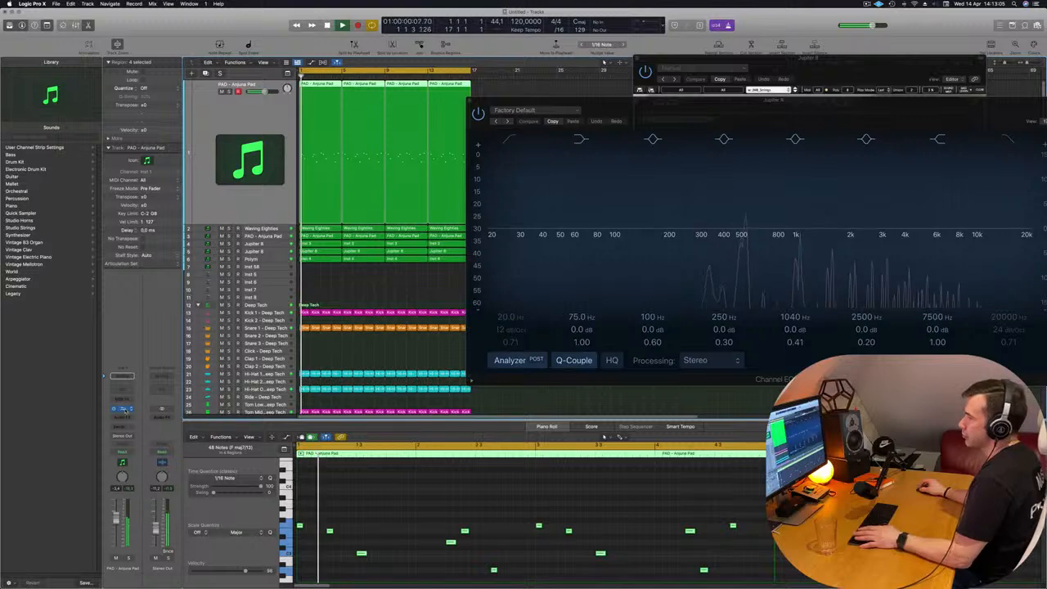
click(123, 408)
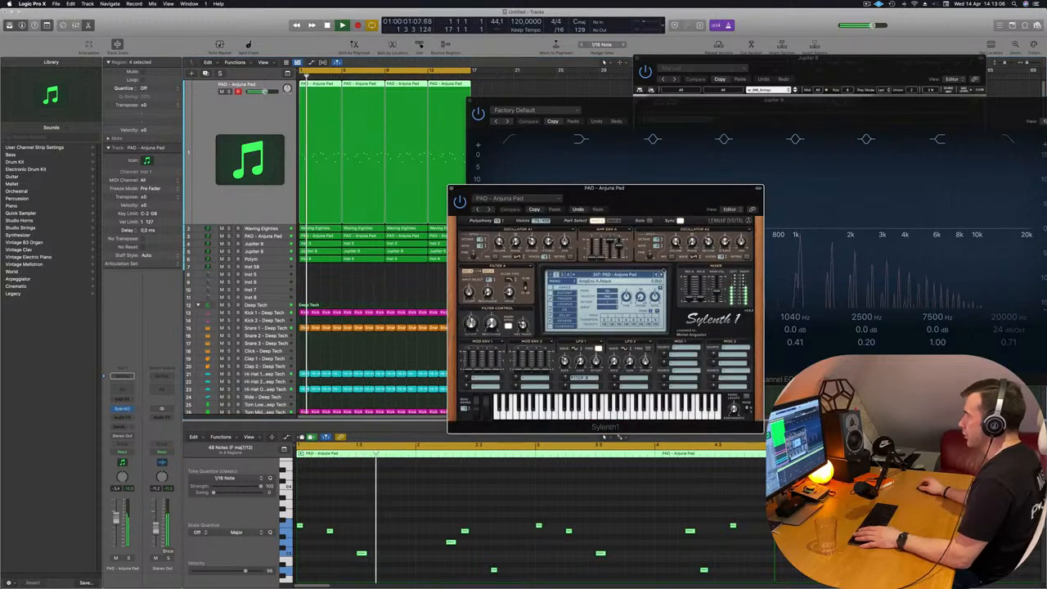
click(122, 389)
drag(636, 102, 470, 107)
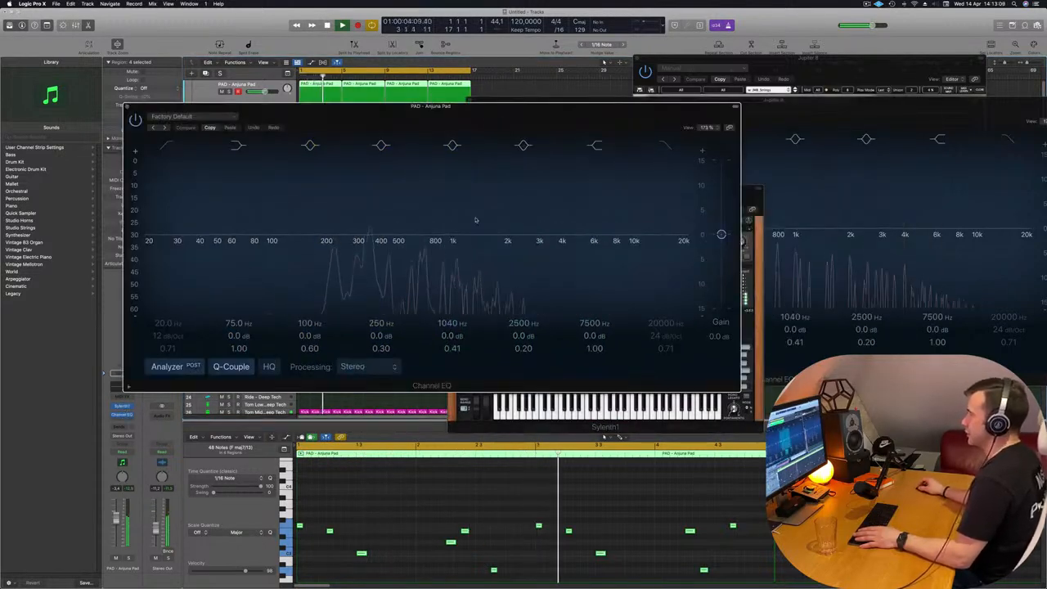
- Place the Anjuna Pad and Jupiter 8 EQs side by side, compare their frequency spectra, and close both
drag(848, 99, 878, 97)
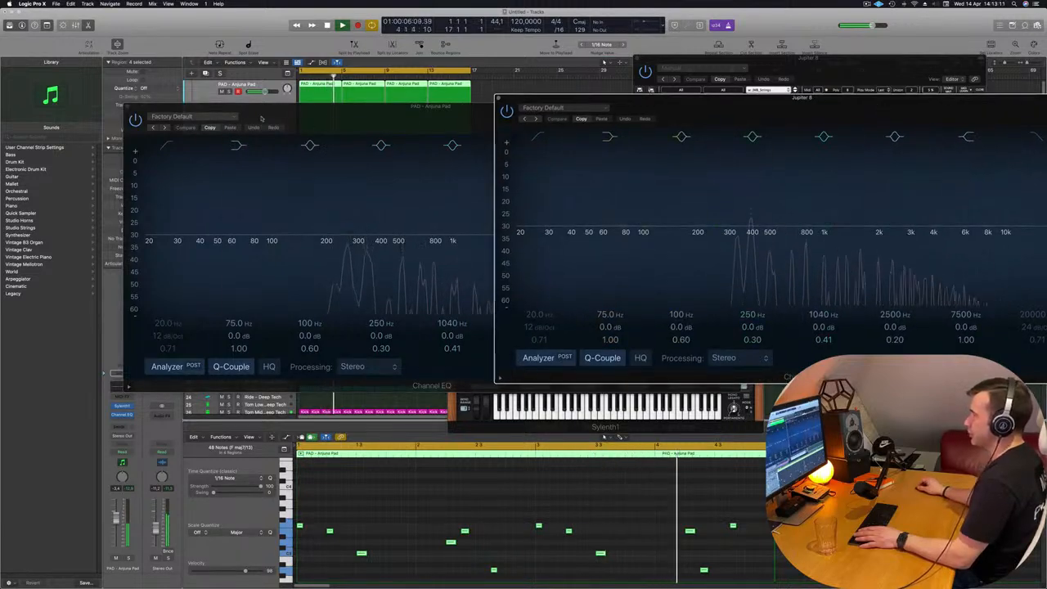
drag(262, 117, 185, 109)
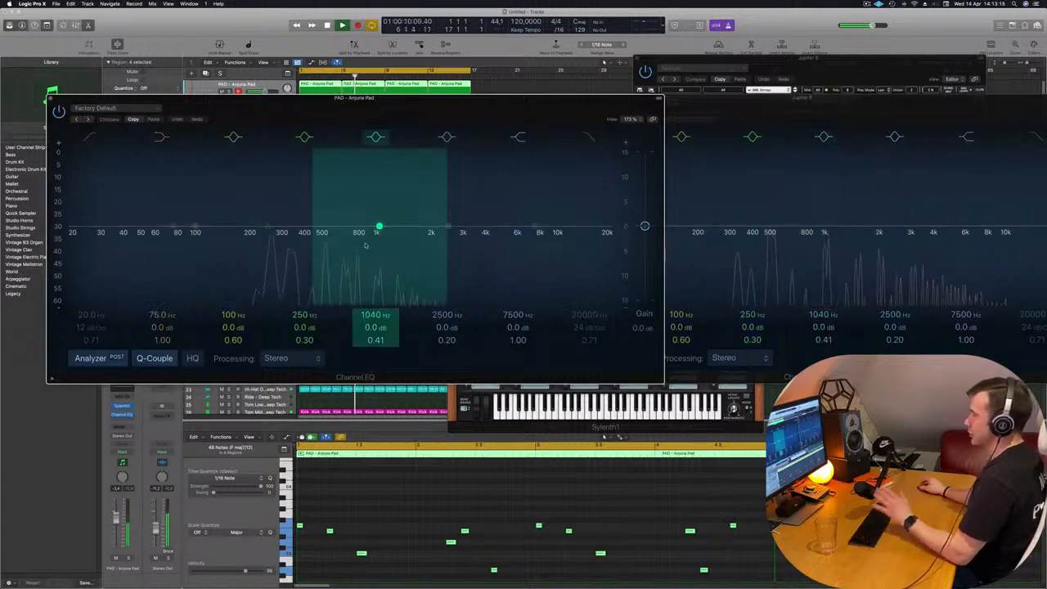
drag(767, 91, 667, 104)
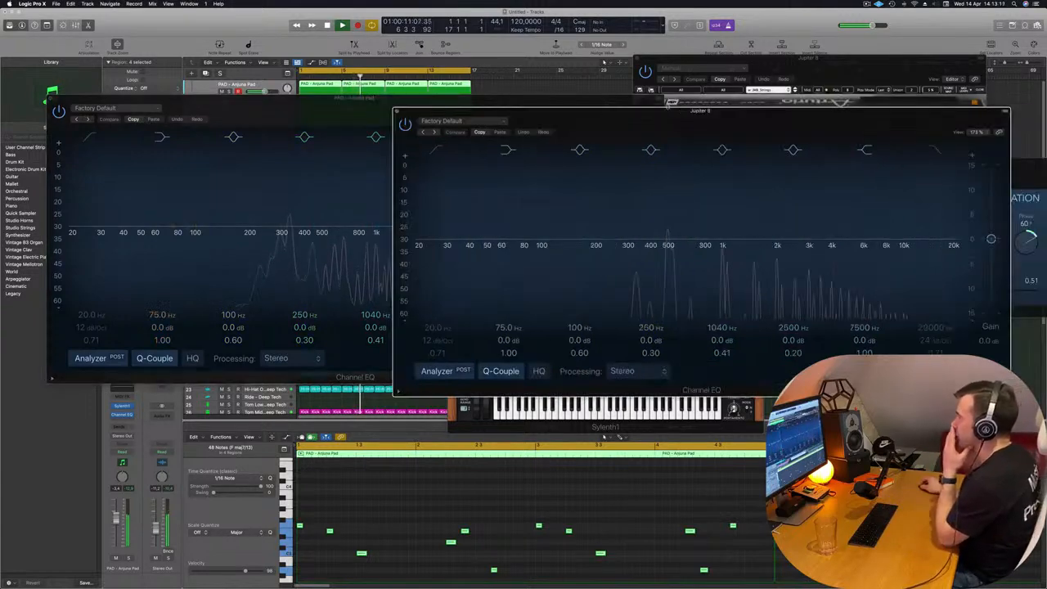
click(398, 112)
click(50, 99)
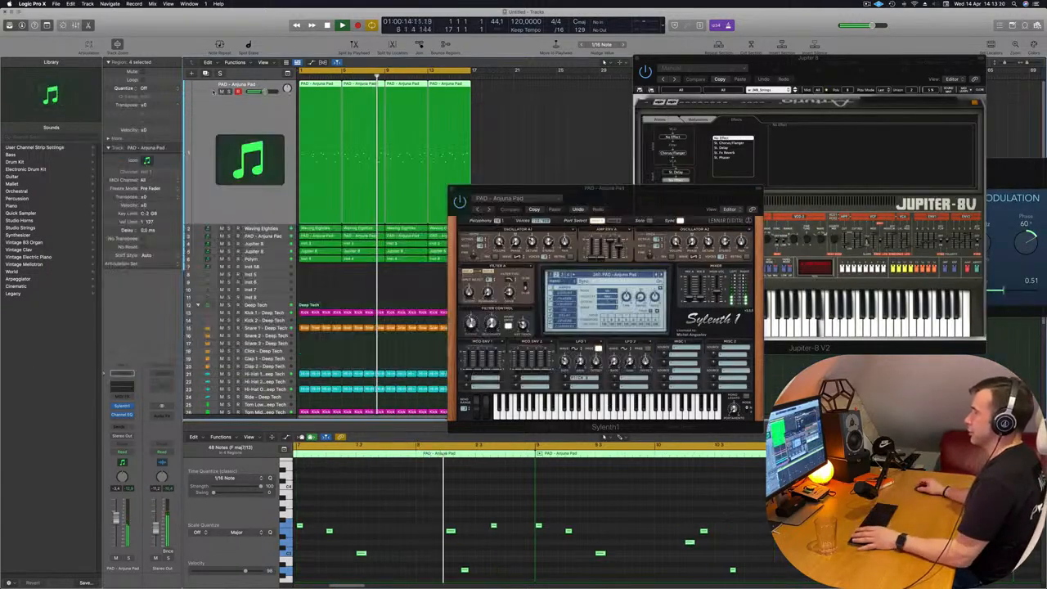
- Adjust the filter cutoff of the Anjuna Pad's Sylenth1 while playing the loop, and close the synth window
click(123, 406)
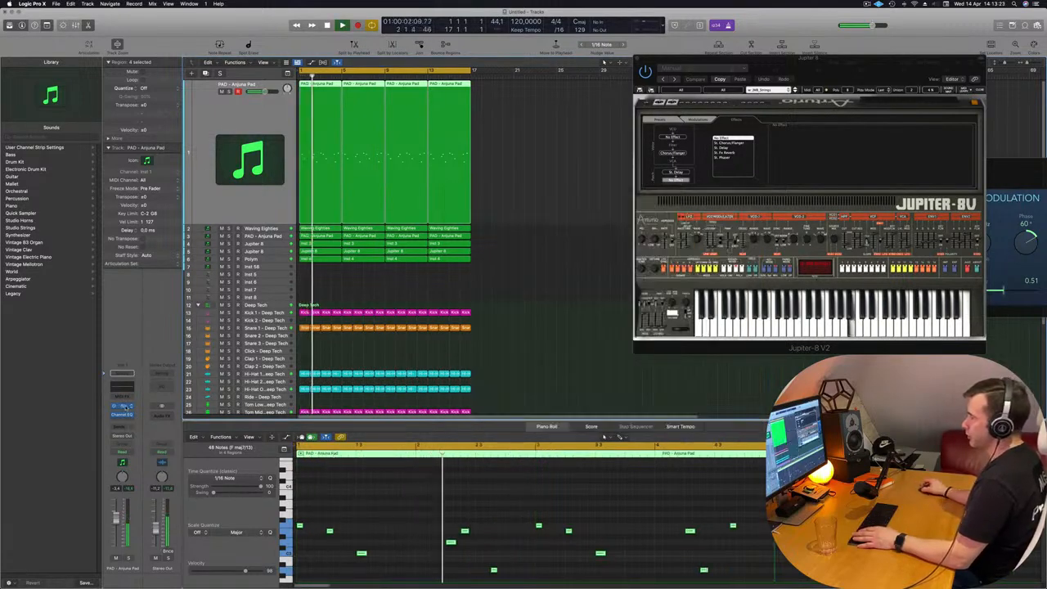
click(123, 407)
key(space)
key(space)
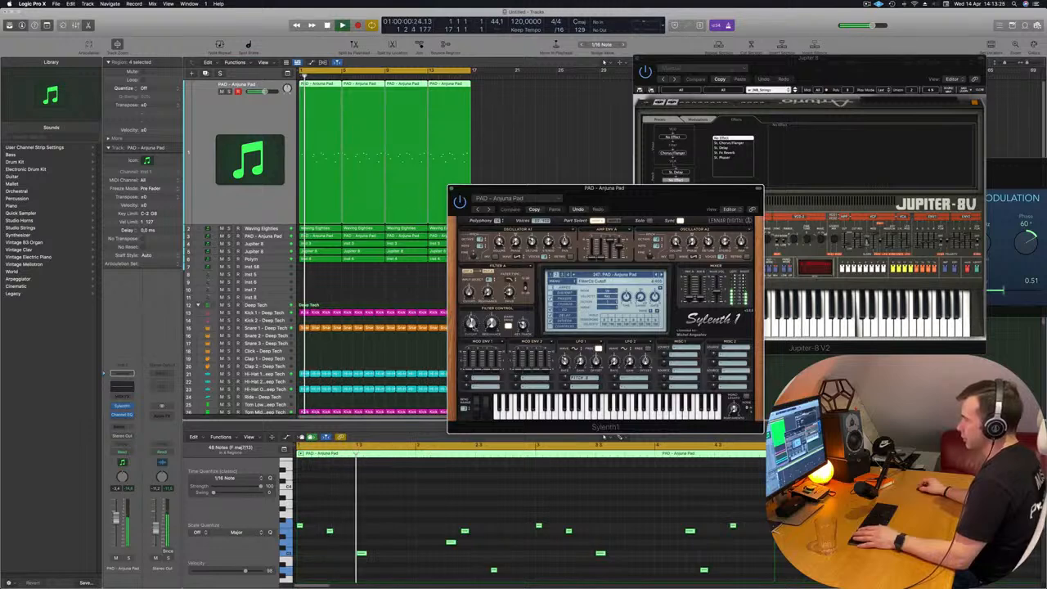
key(space)
key(space)
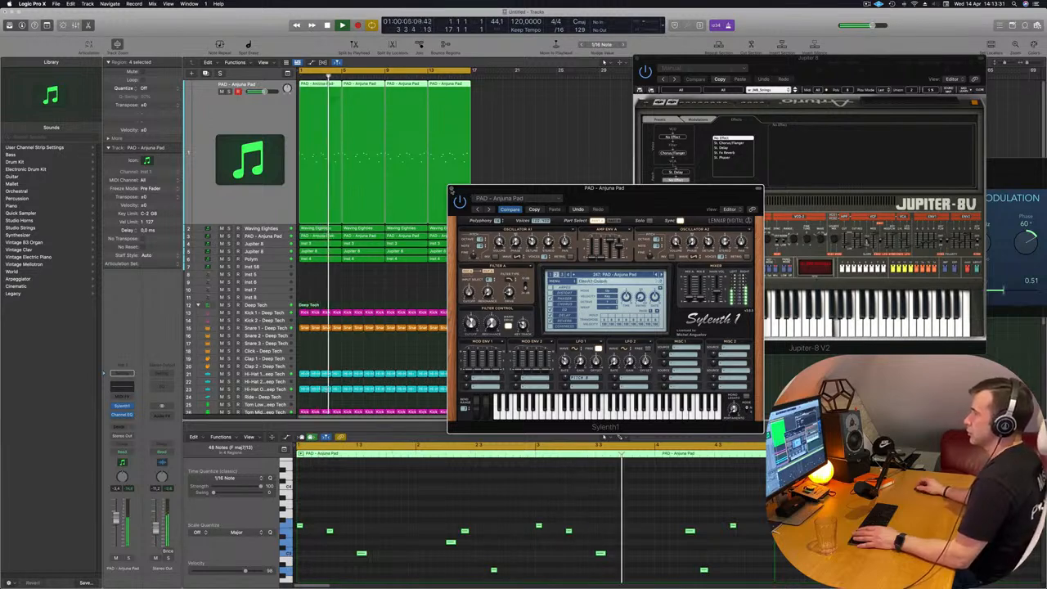
key(super+w)
- Listen to the Polym and second Jupiter 8 tracks soloed, and move the Jupiter 8 window nearer the arrangement
click(263, 259)
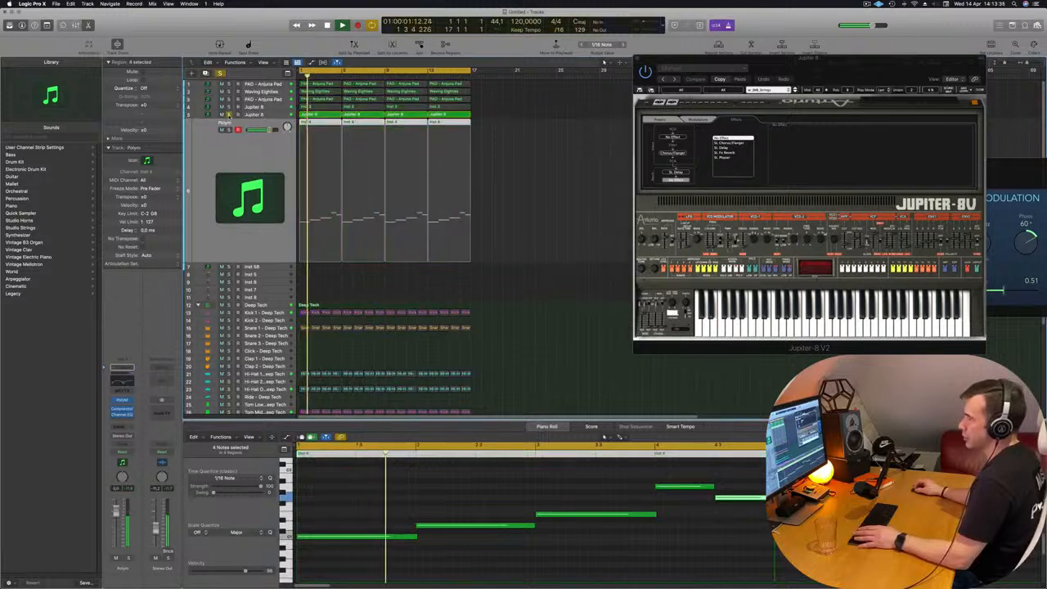
key(Up)
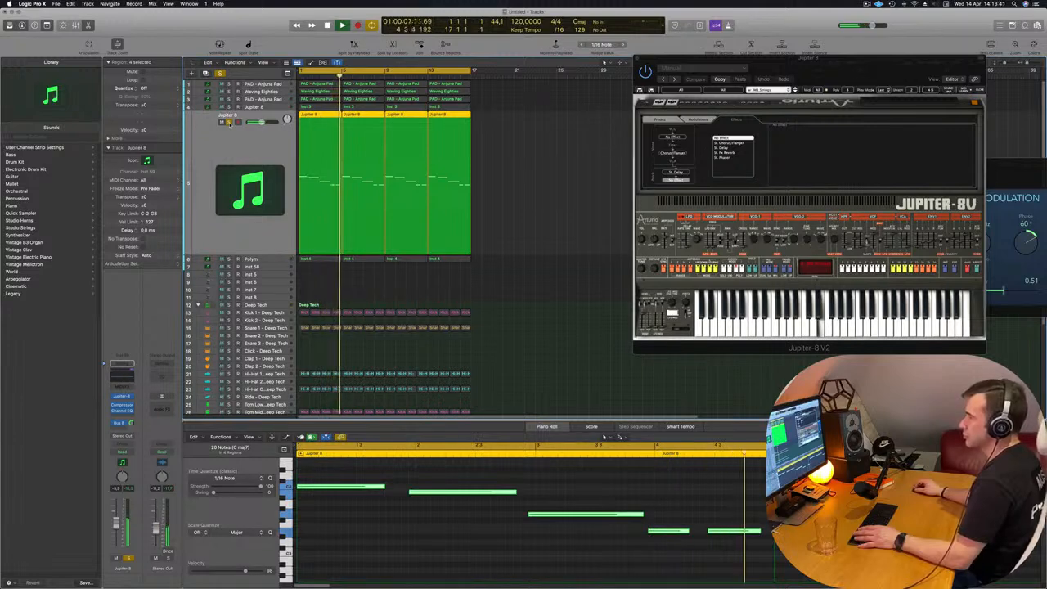
drag(865, 77, 769, 76)
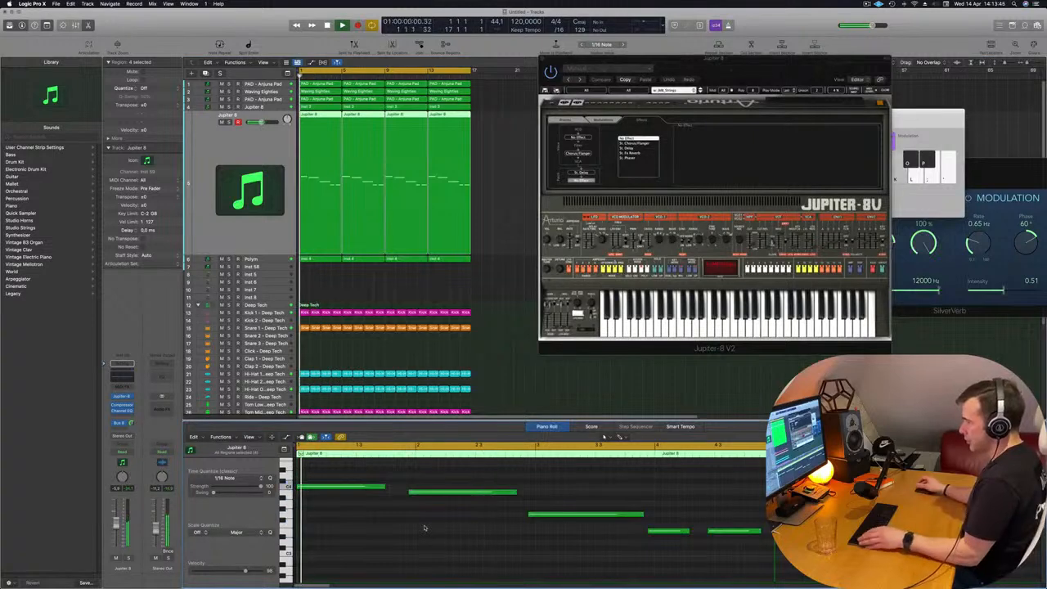
- Try all notes of the second Jupiter 8 melody an octave lower and restore their original pitch
key(super+a)
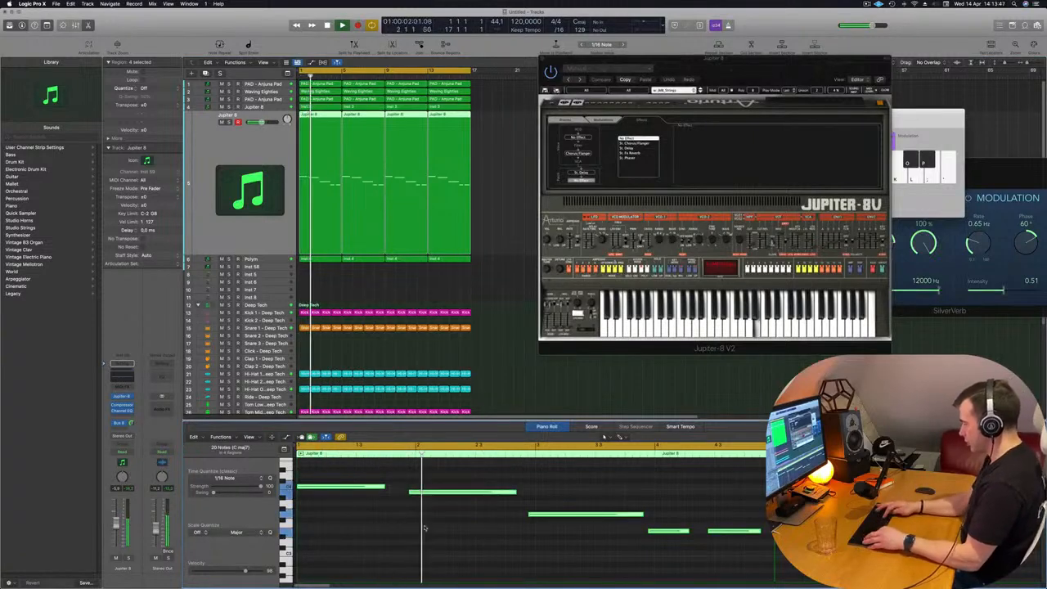
scroll(424, 526, up, 3)
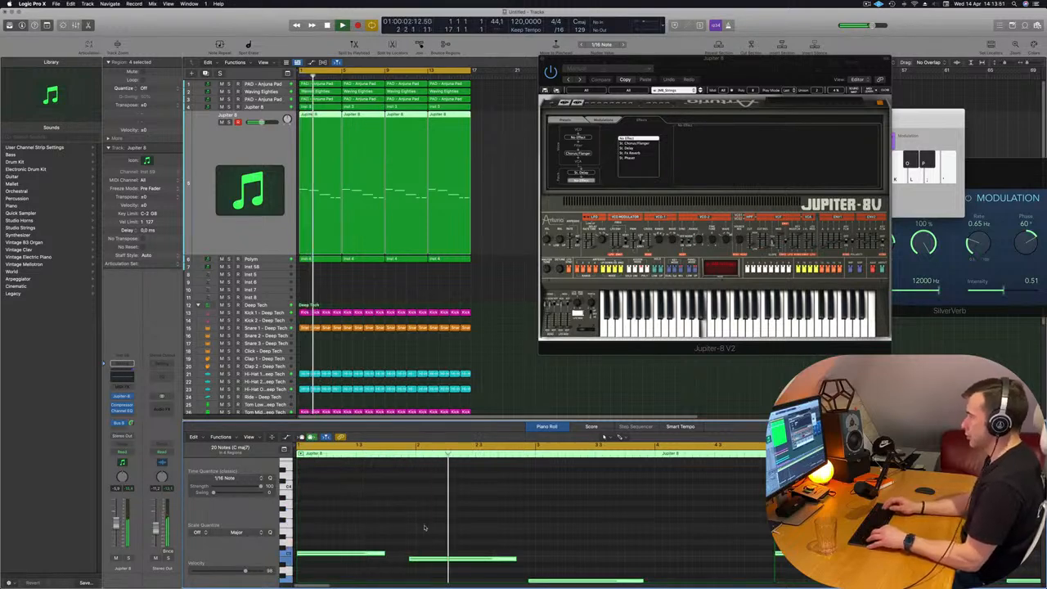
scroll(424, 528, down, 3)
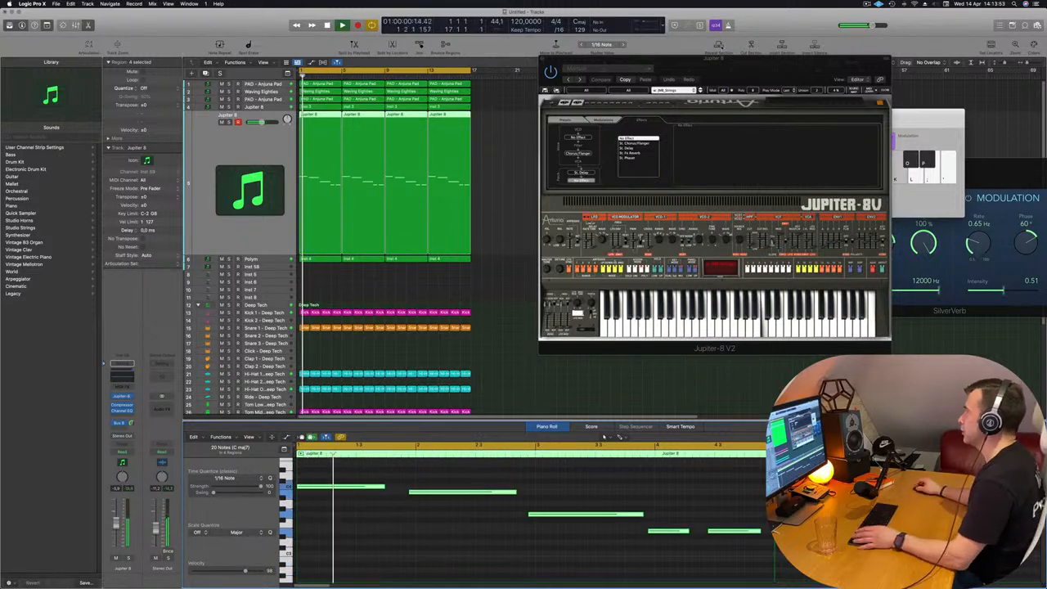
- Copy the current settings of the Jupiter 8 plug-in as a backup and play the loop again
drag(829, 61, 804, 56)
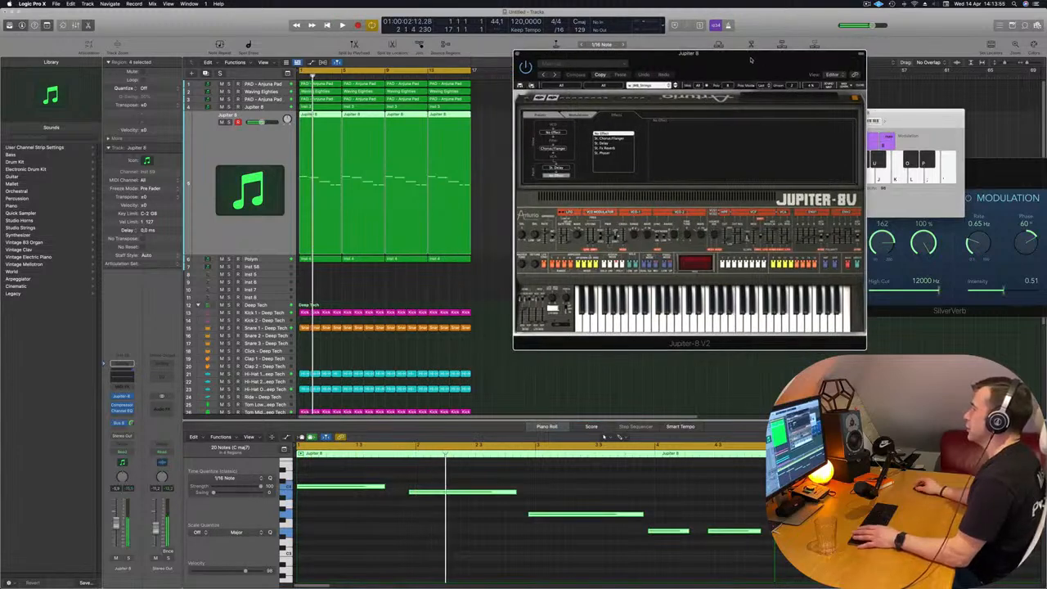
click(602, 76)
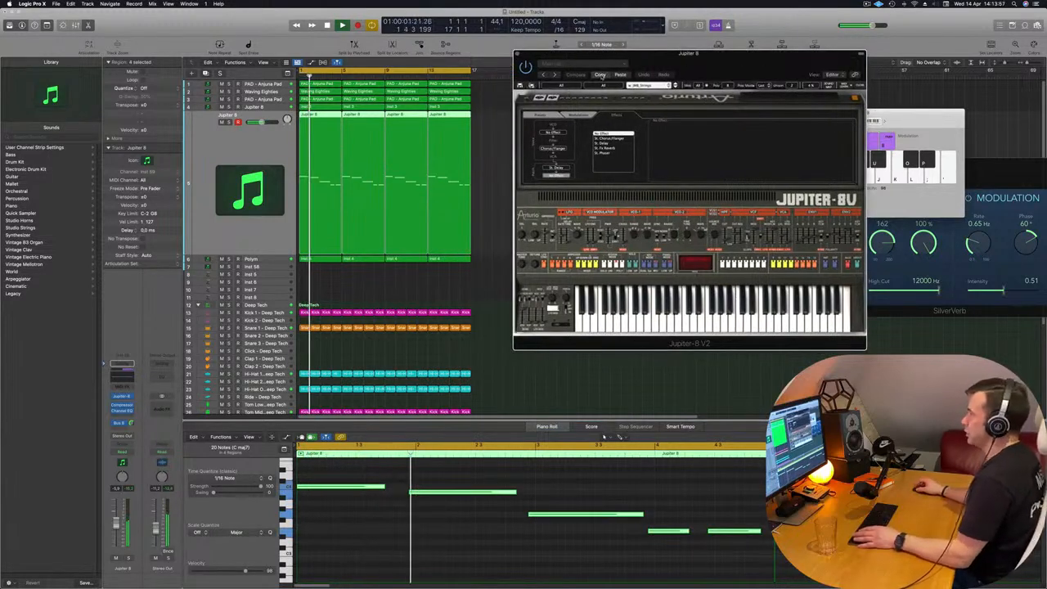
key(space)
key(space)
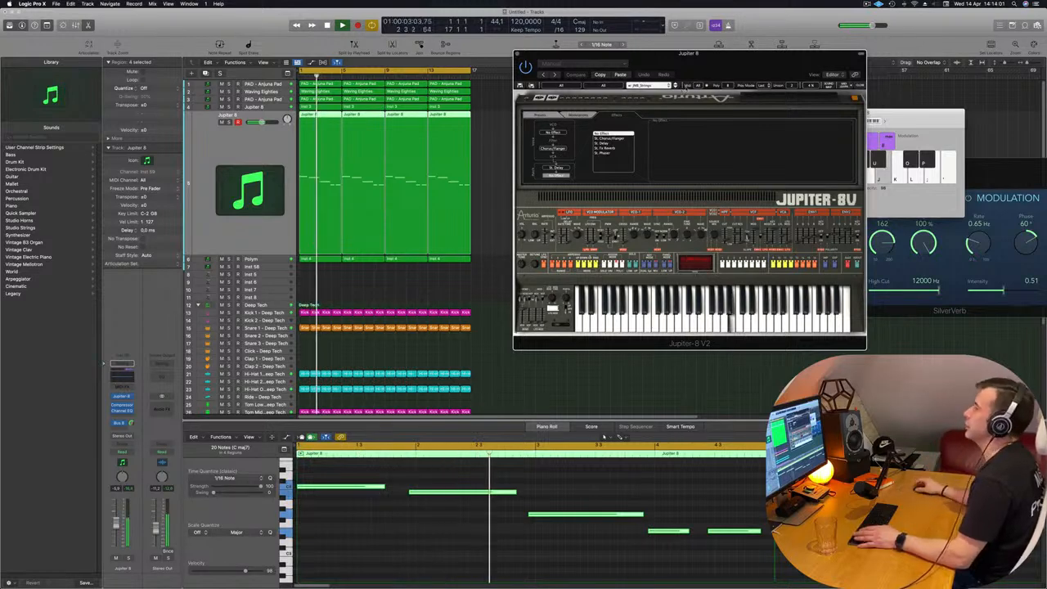
- Audition other Jupiter 8 presets on the melody against the loop, moving on to the Welcome Africa preset
key(space)
key(space)
click(669, 86)
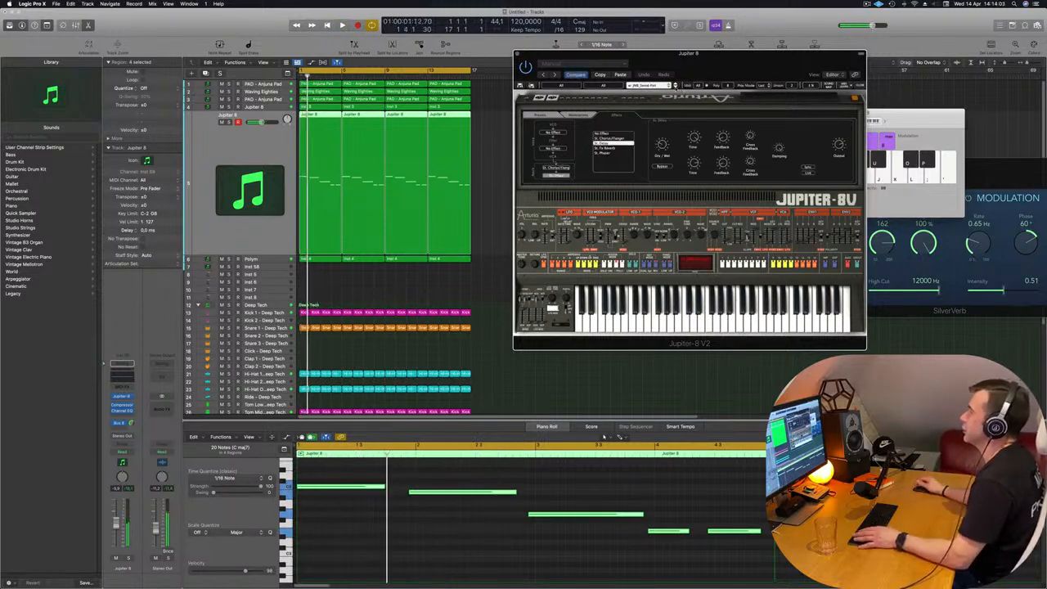
key(space)
key(space)
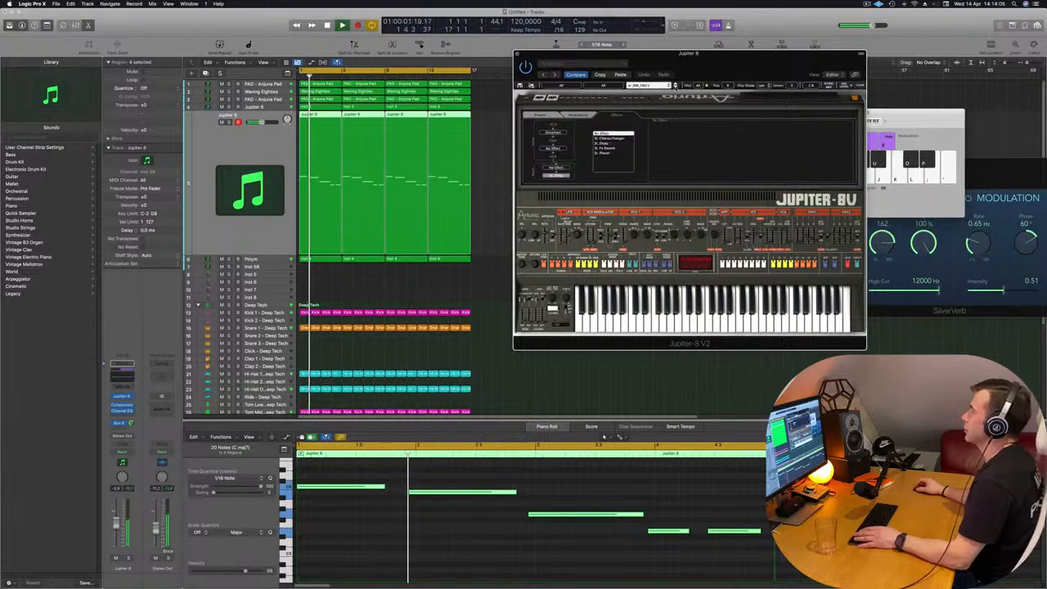
key(space)
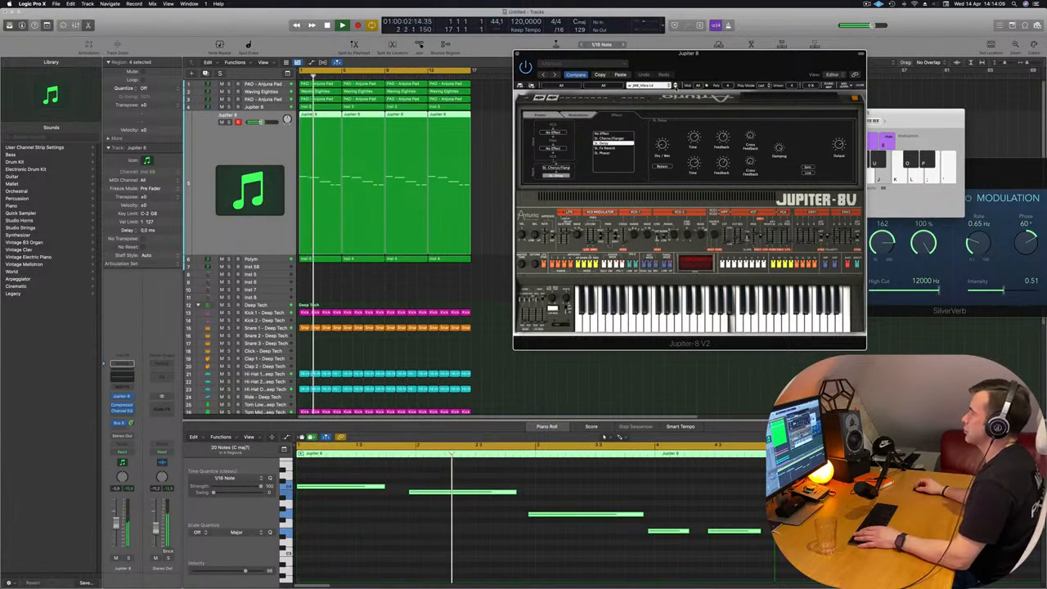
click(676, 87)
key(space)
key(space)
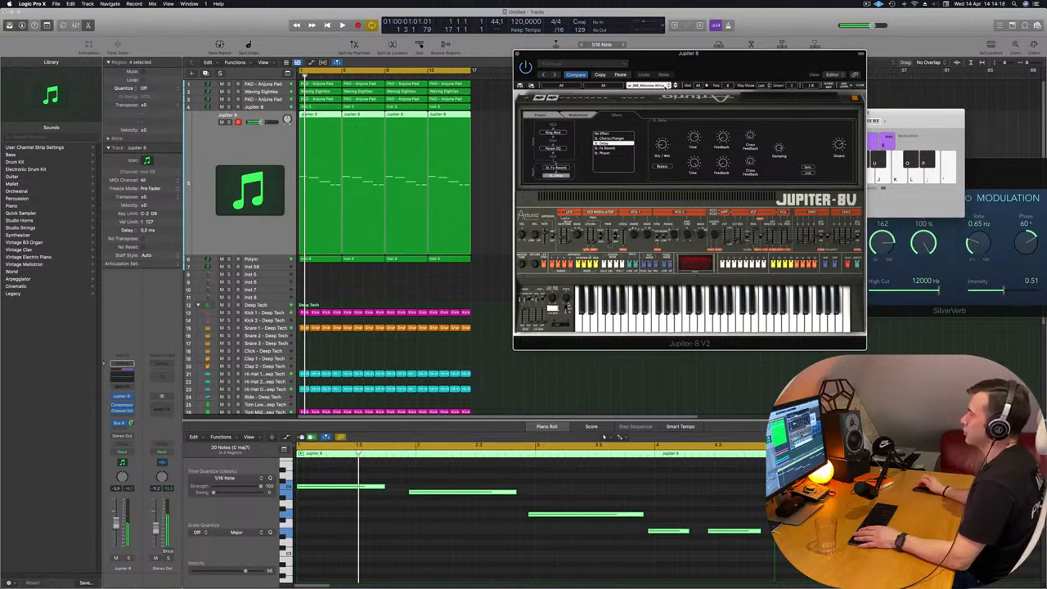
drag(795, 72, 753, 75)
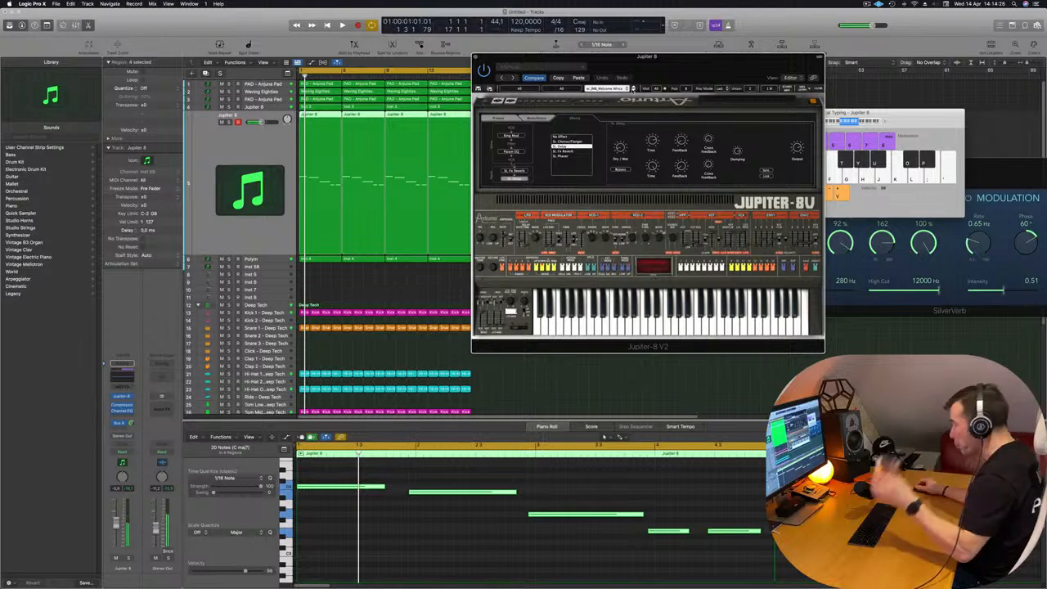
mouse_move(753, 70)
mouse_down()
mouse_move(677, 60)
mouse_move(772, 79)
mouse_up()
drag(567, 85, 752, 81)
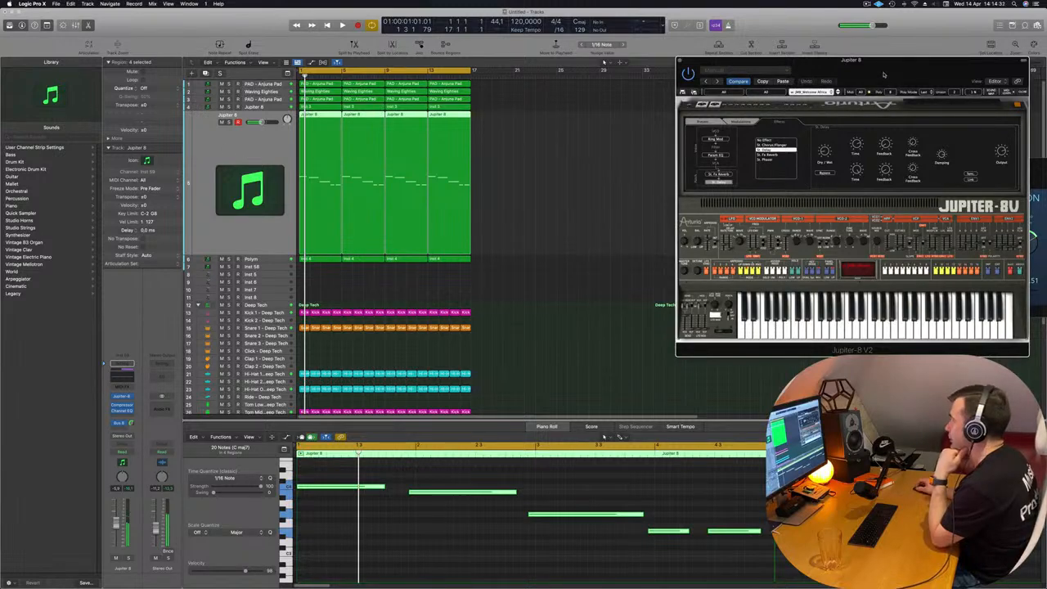
drag(884, 75, 648, 69)
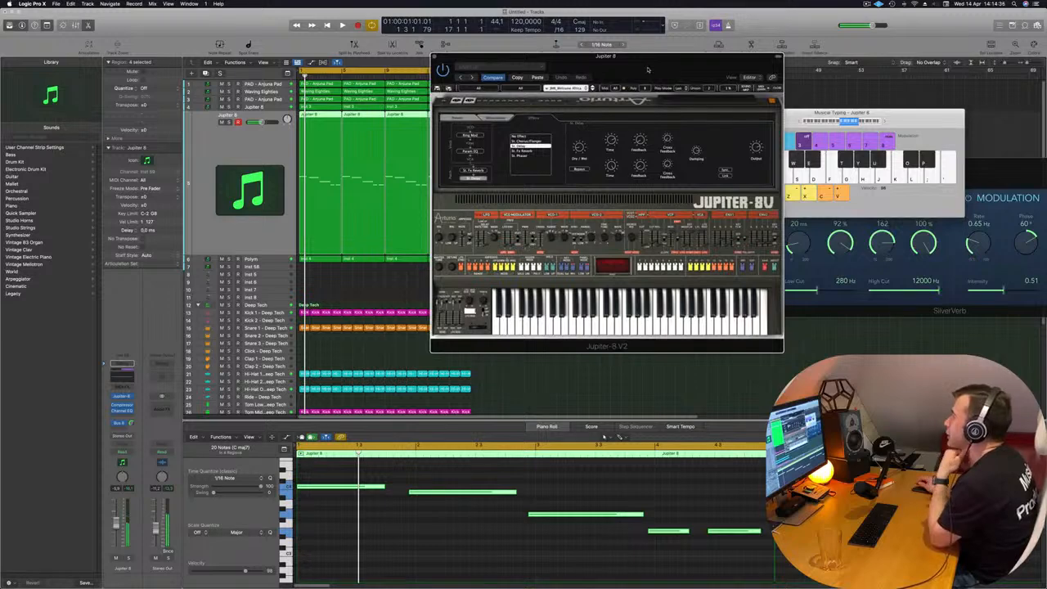
mouse_move(648, 69)
mouse_down()
mouse_move(630, 76)
mouse_move(670, 65)
mouse_move(641, 81)
mouse_up()
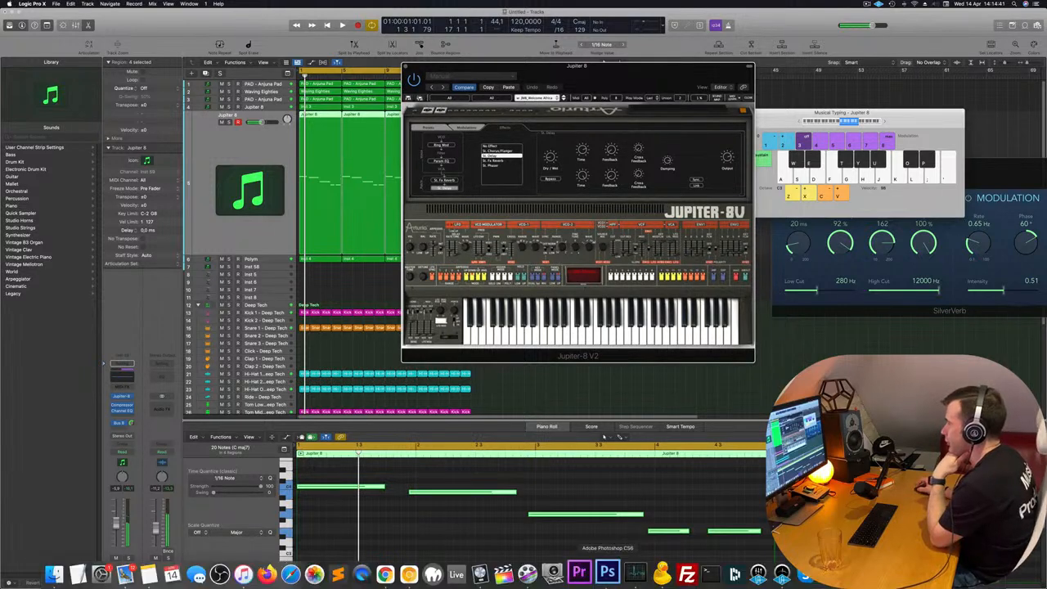
drag(623, 92, 524, 123)
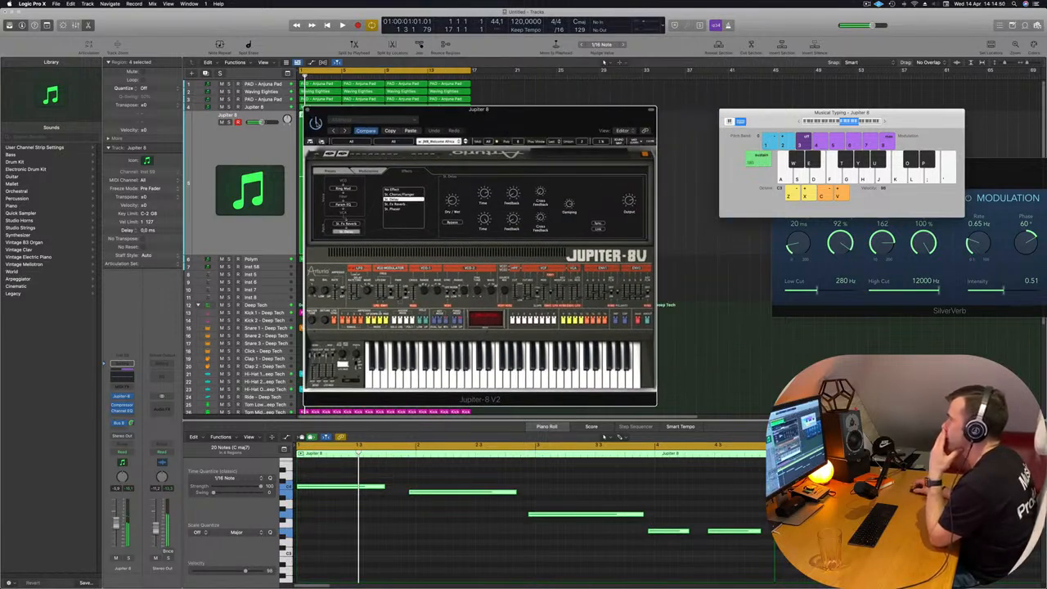
drag(533, 136, 682, 88)
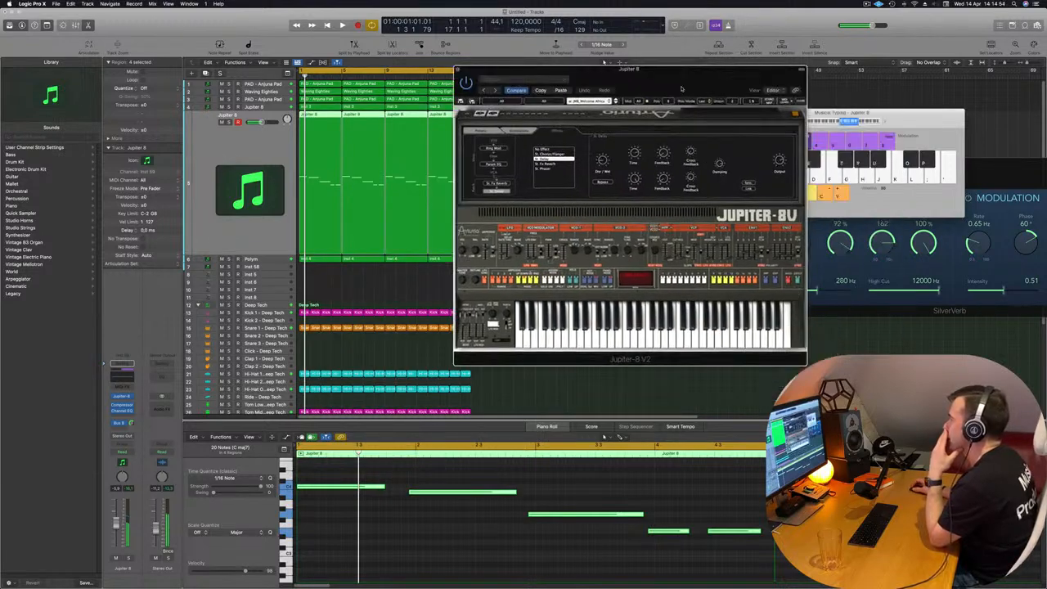